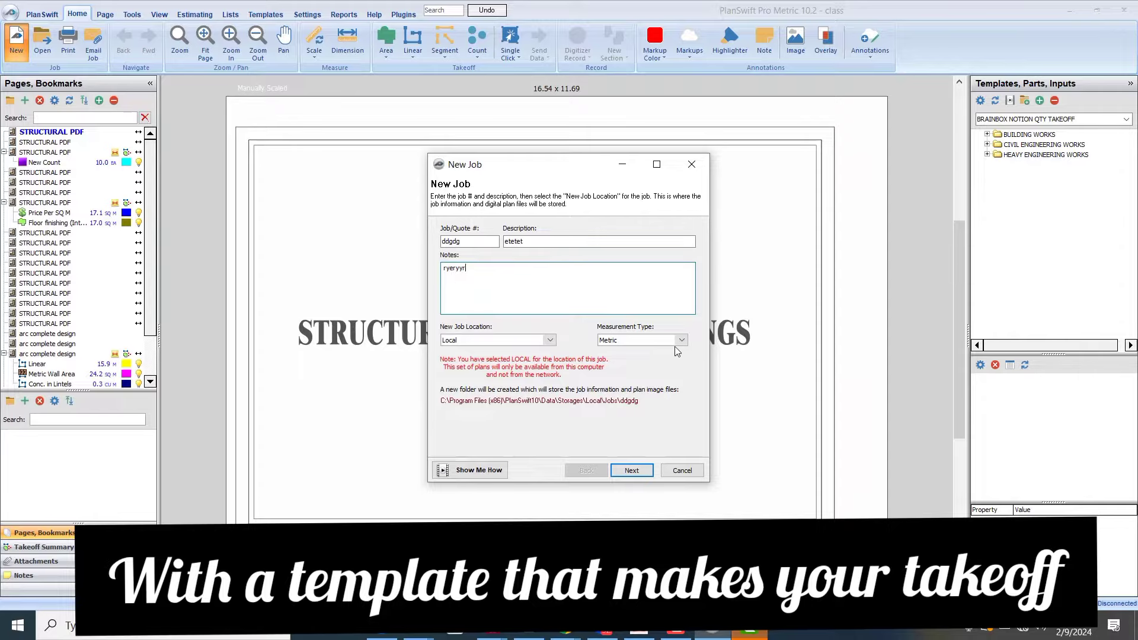
Step: Keep the Metric measurement type and Local location for the new job, and continue to the image file selection
click(681, 342)
click(681, 342)
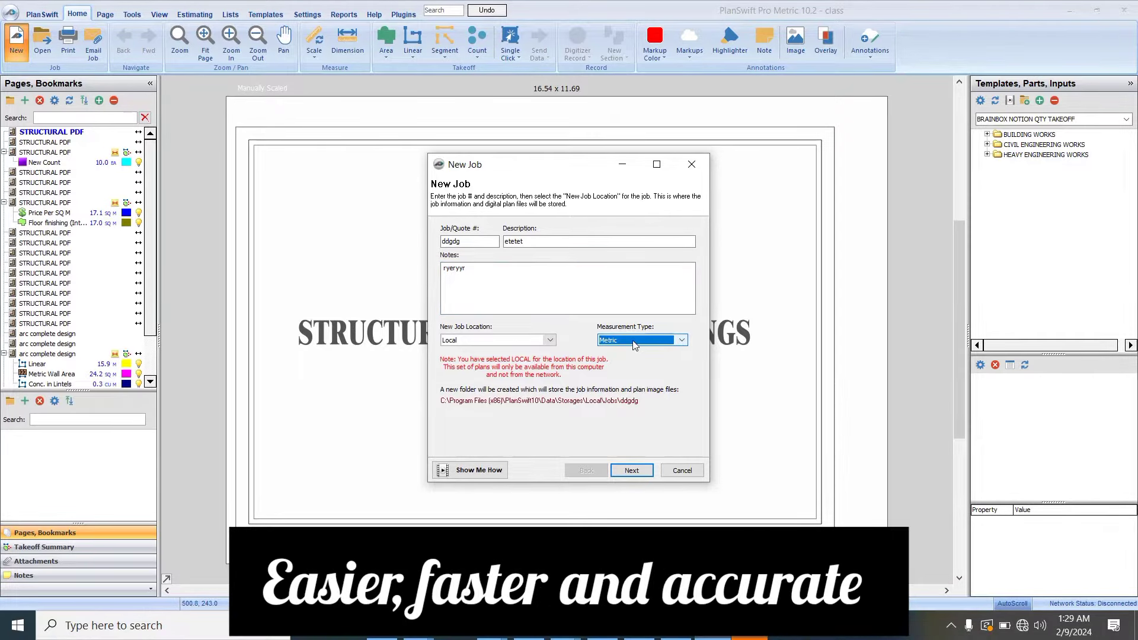
click(680, 342)
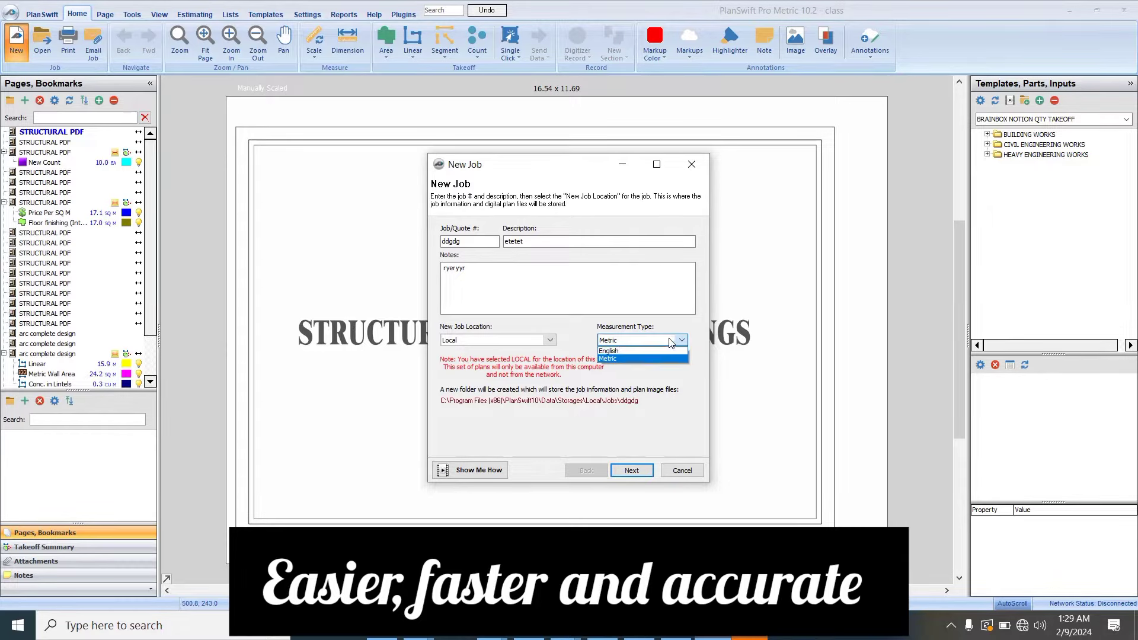
click(581, 328)
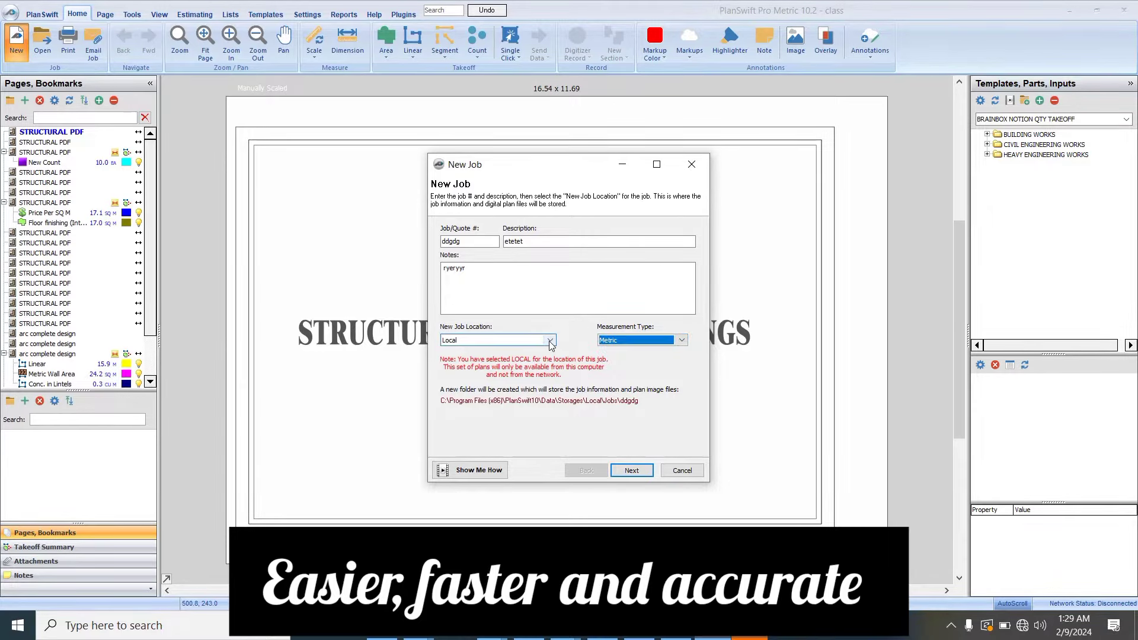
click(632, 471)
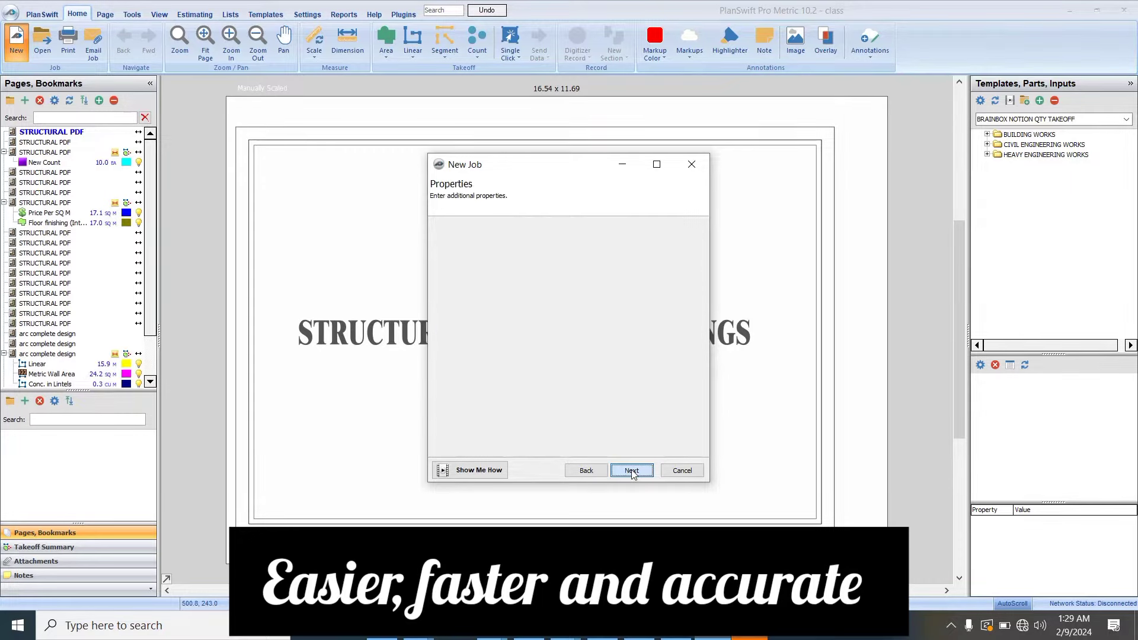
click(631, 471)
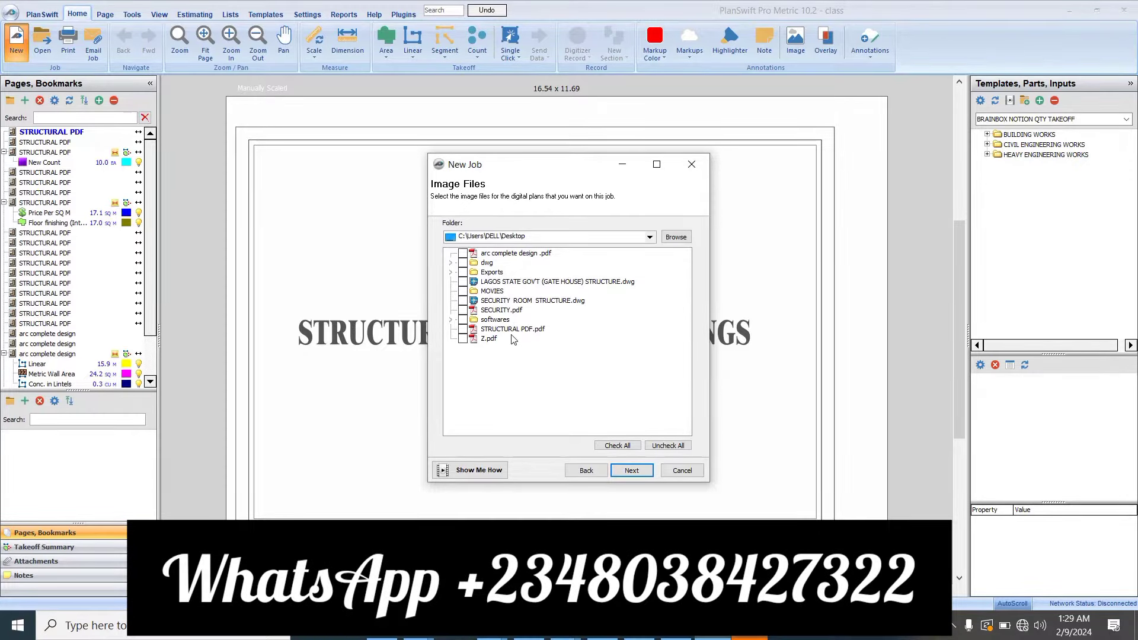
click(485, 330)
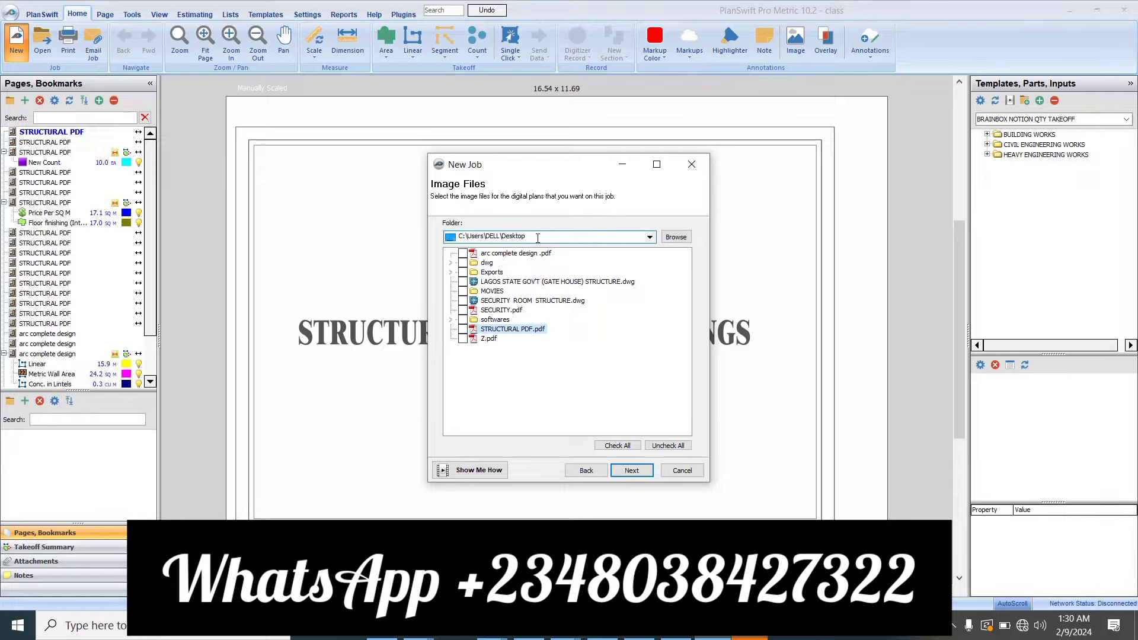
click(631, 472)
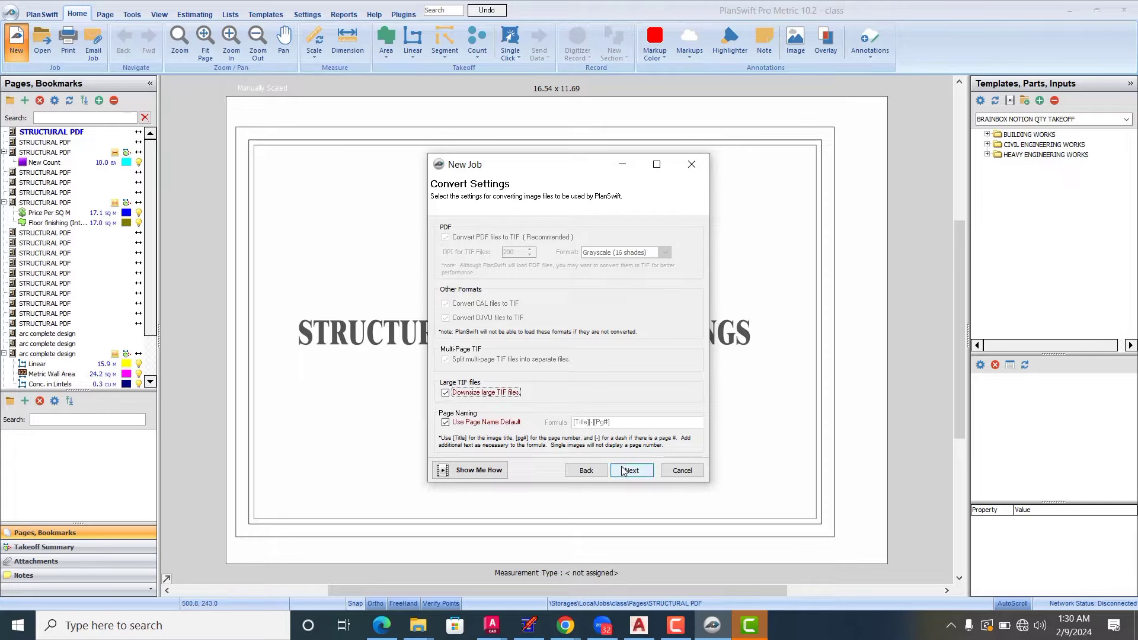
click(586, 470)
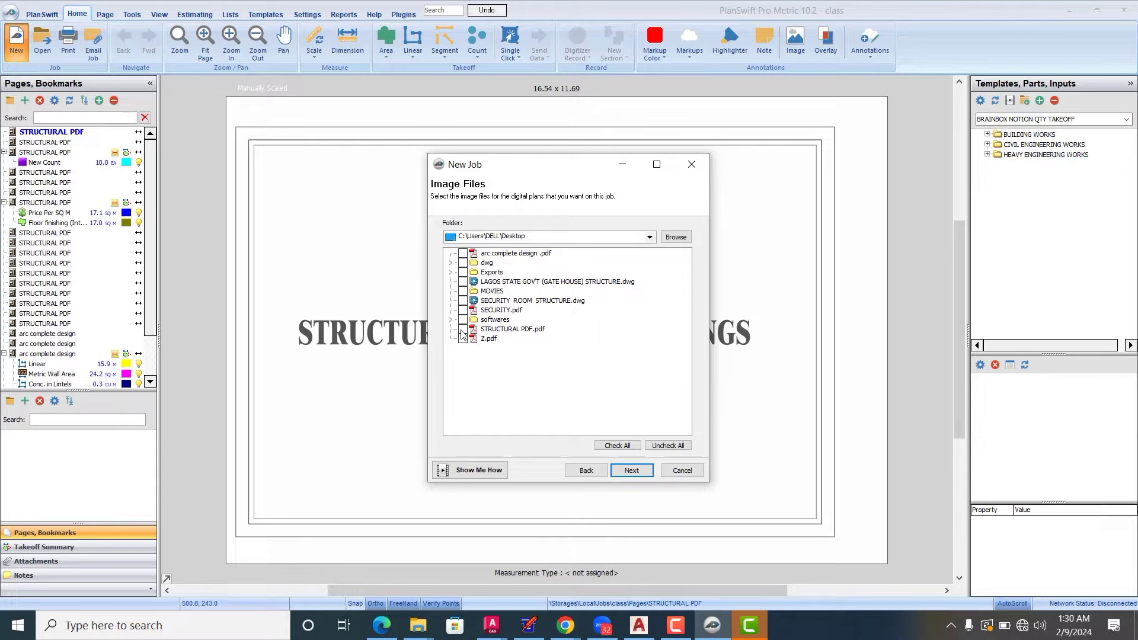
Step: Include STRUCTURAL PDF.pdf in the job, converted to TIF at 200 DPI in Grayscale (16 shades), and create the job
click(463, 331)
click(631, 470)
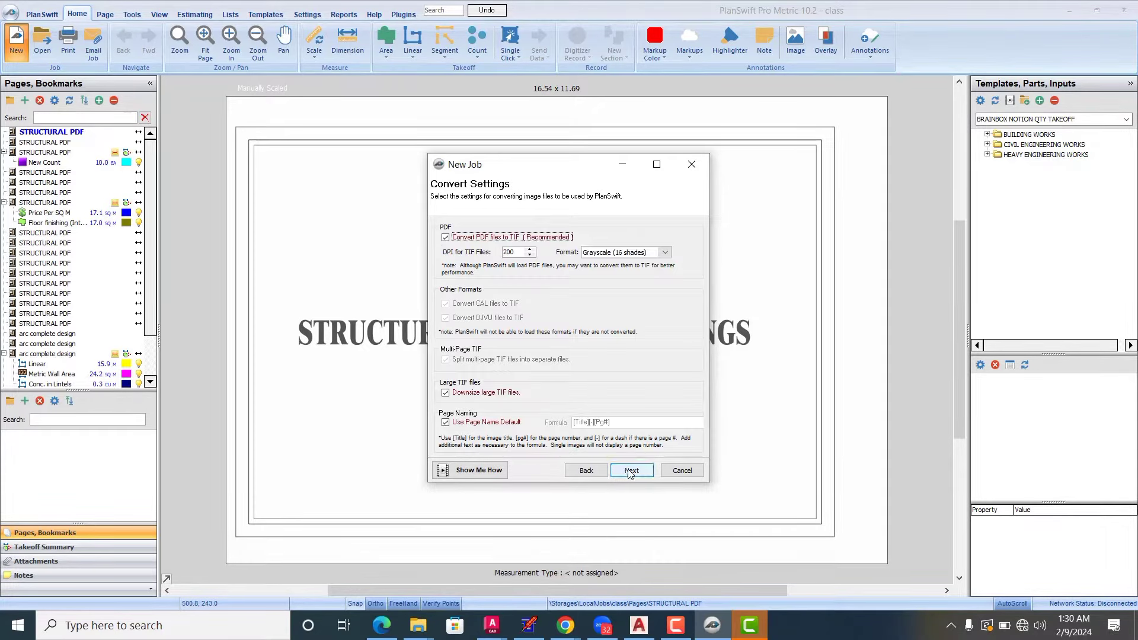
click(630, 471)
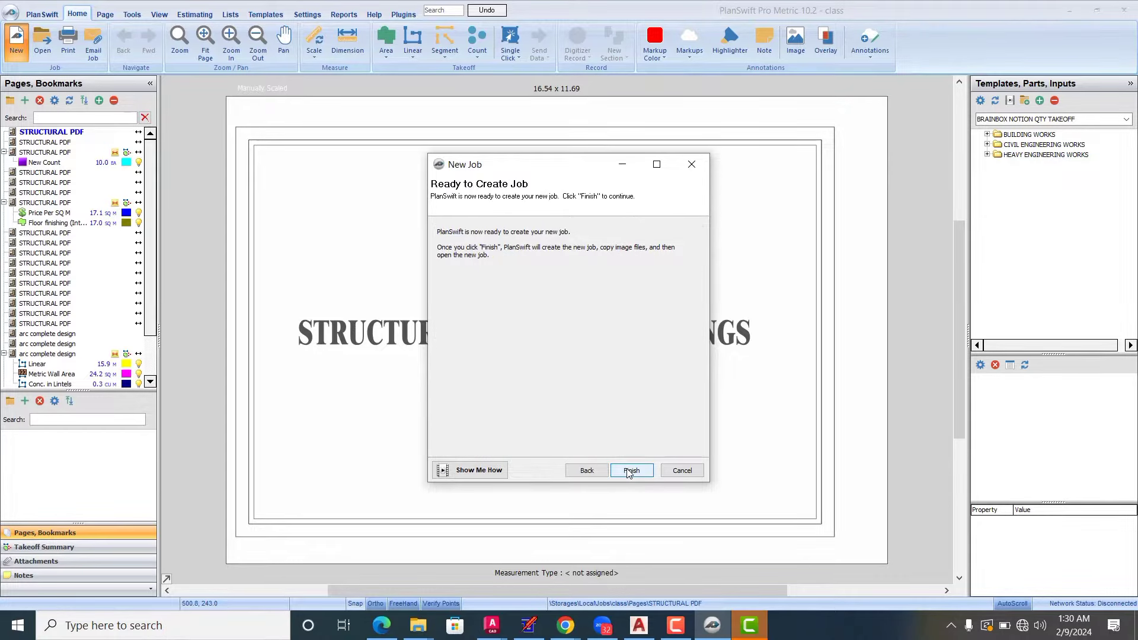
click(630, 471)
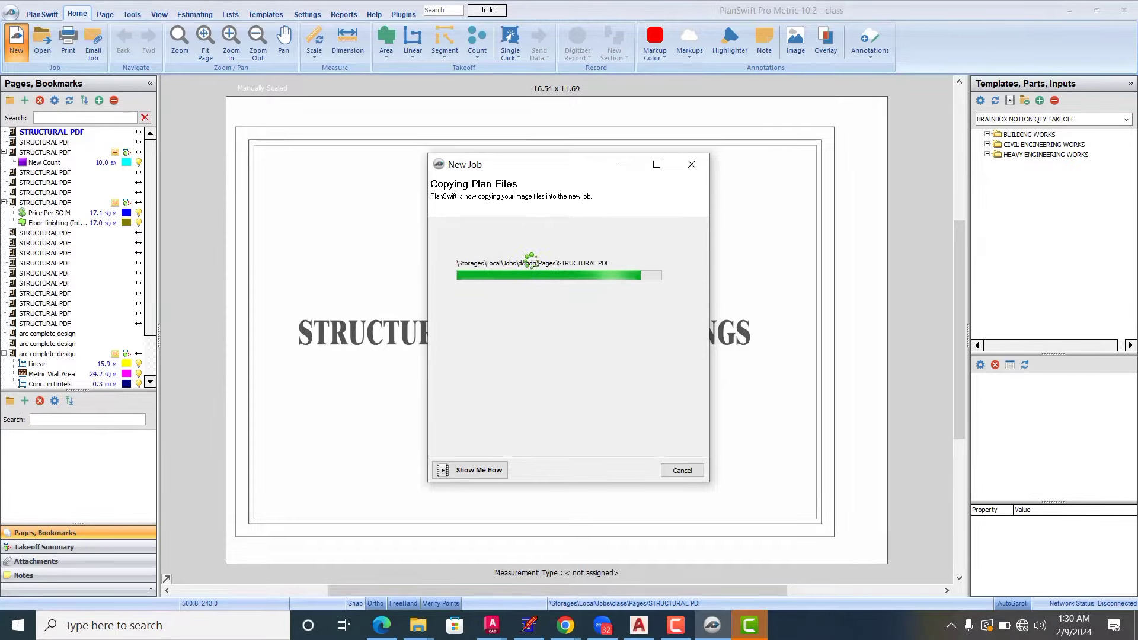
Step: Look through the imported pages from the cover sheet and General Notes to the Foundation/Trench Excavation Layout
scroll(207, 206, down, 1)
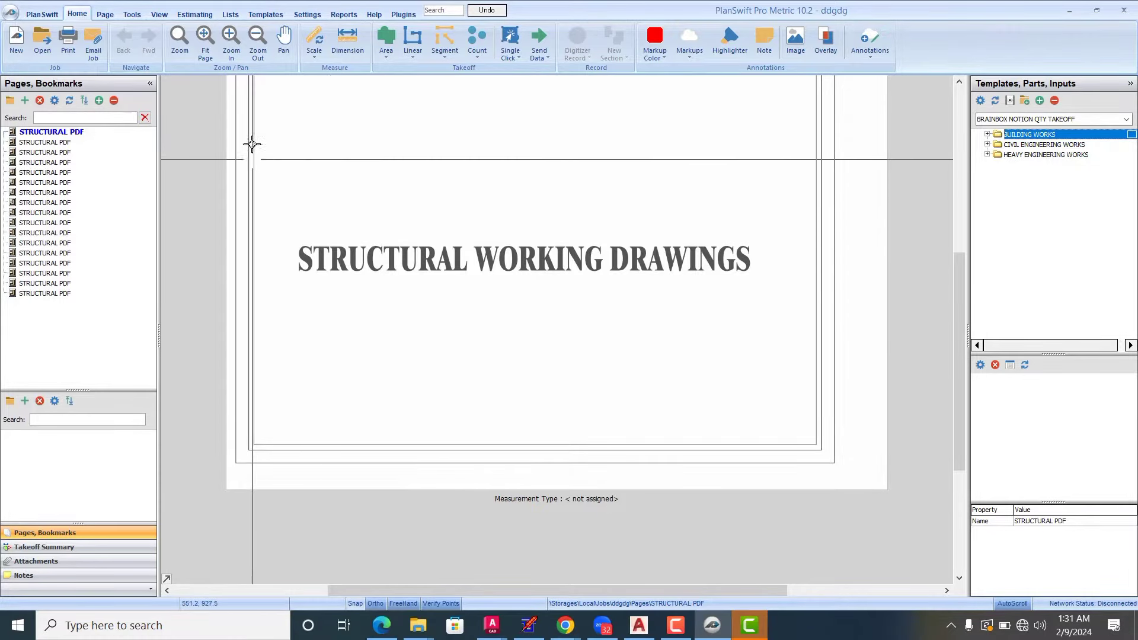
scroll(265, 163, up, 1)
scroll(264, 302, down, 2)
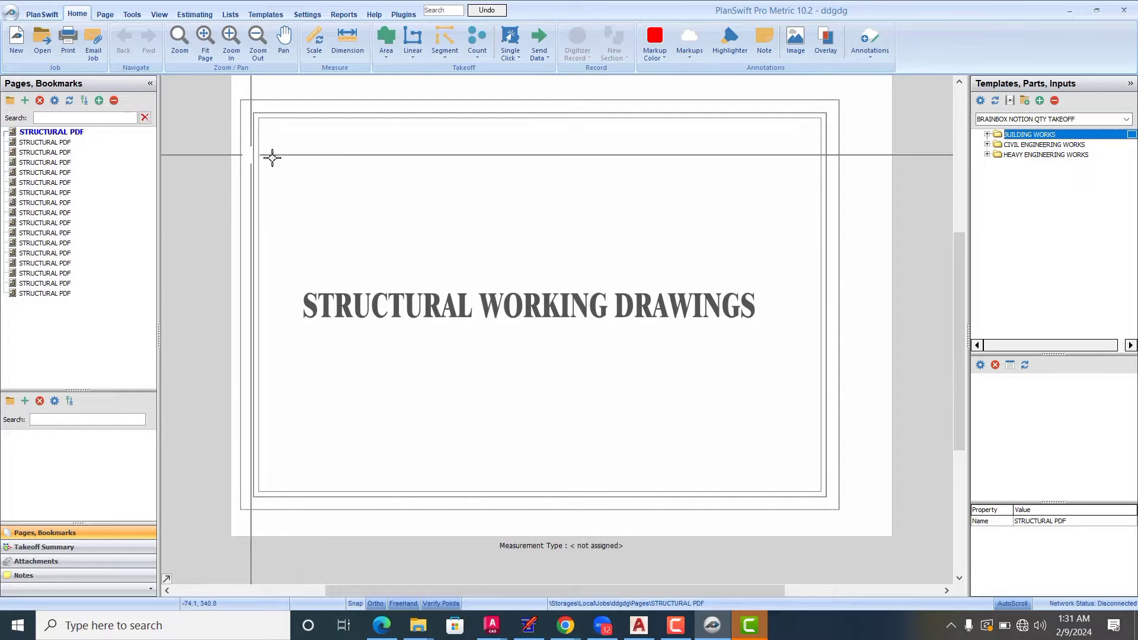
click(53, 146)
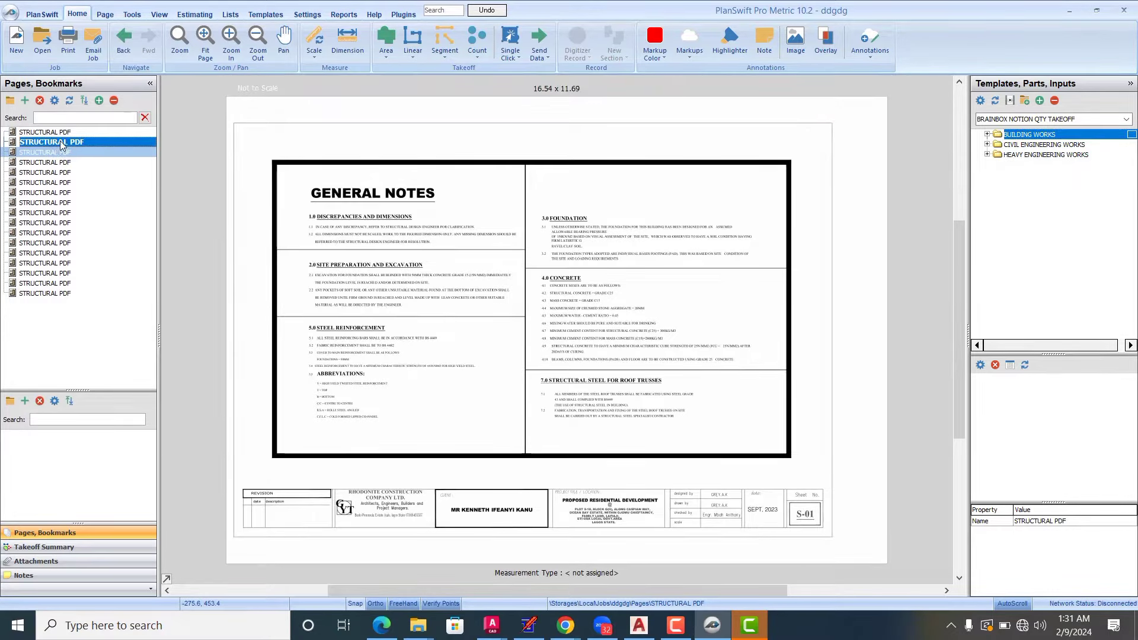
drag(61, 146, 62, 139)
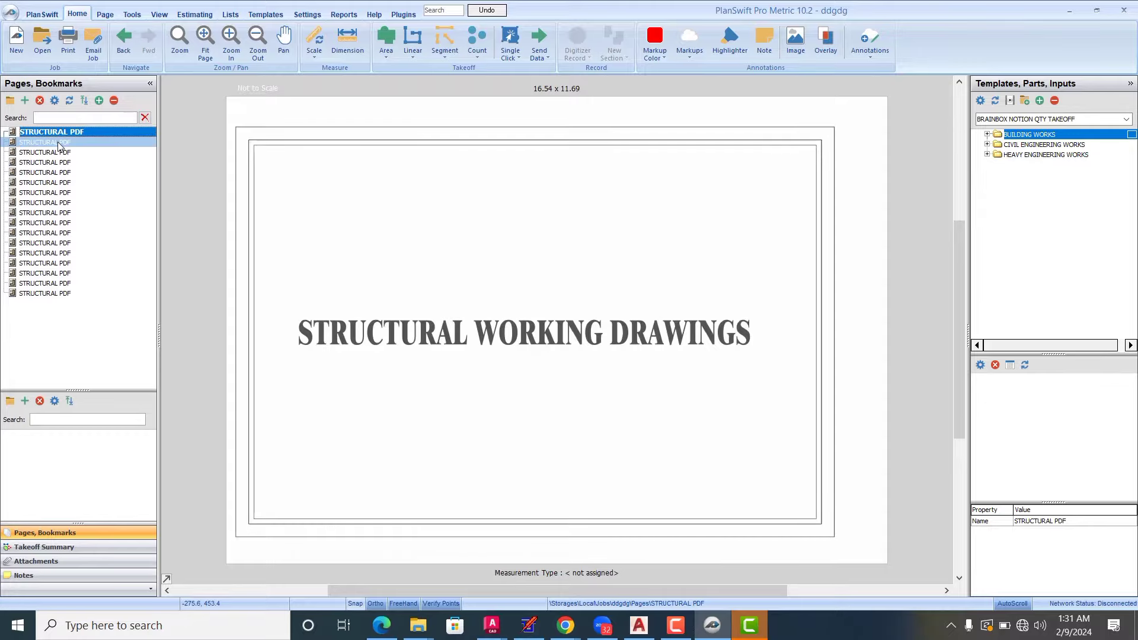
click(60, 145)
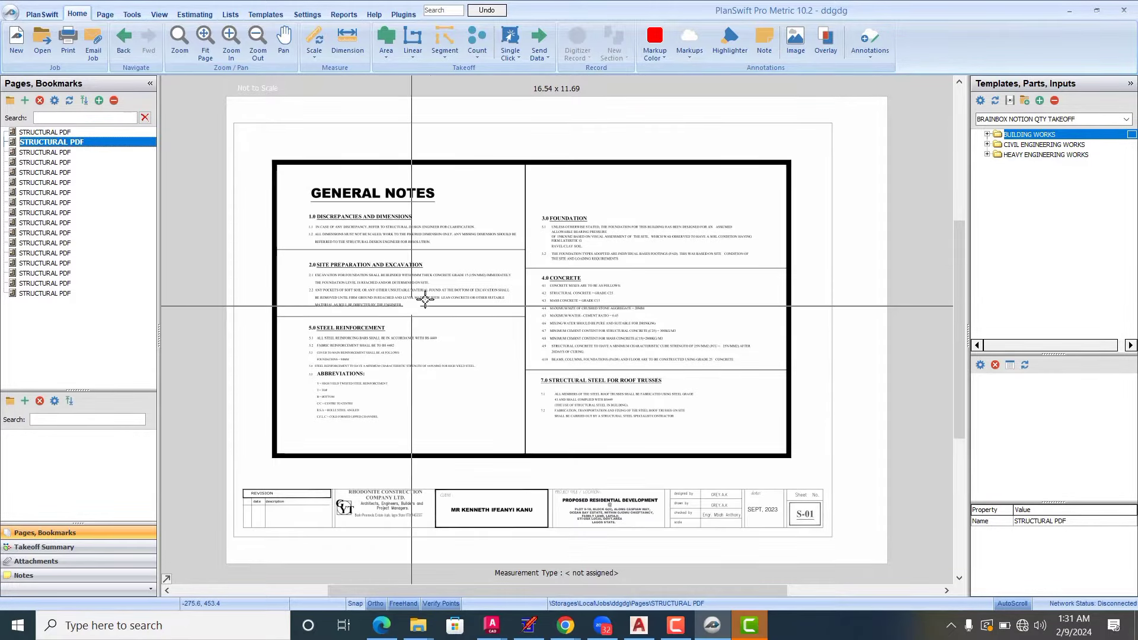
click(58, 149)
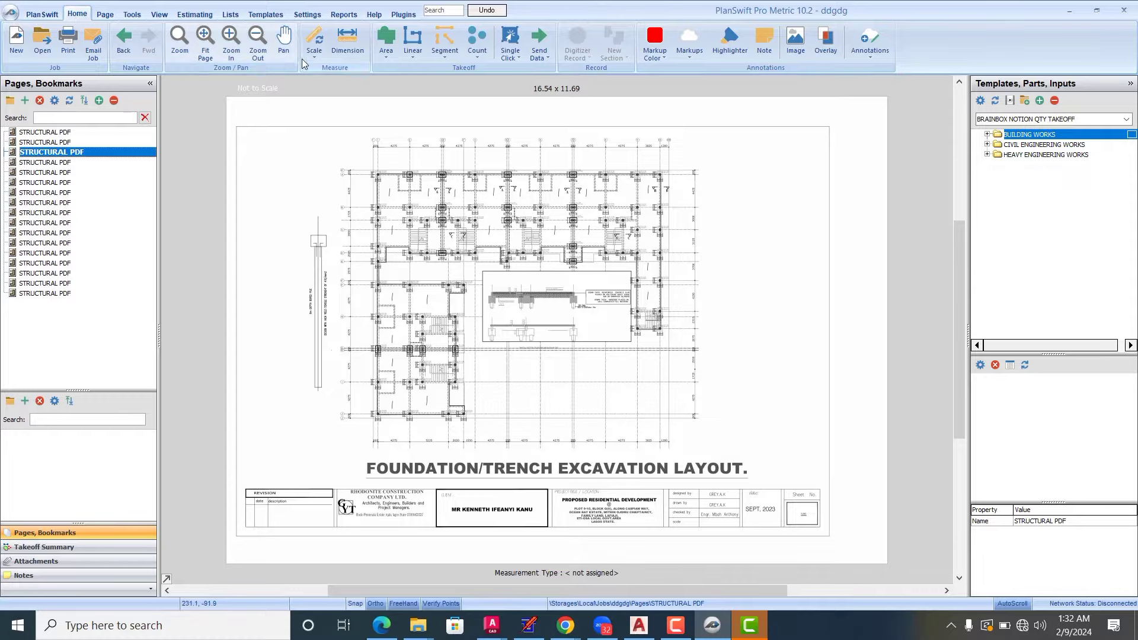
Step: Examine the corner of the foundation layout around grid lines 1, 2 and A at close range
click(180, 37)
drag(318, 144, 329, 158)
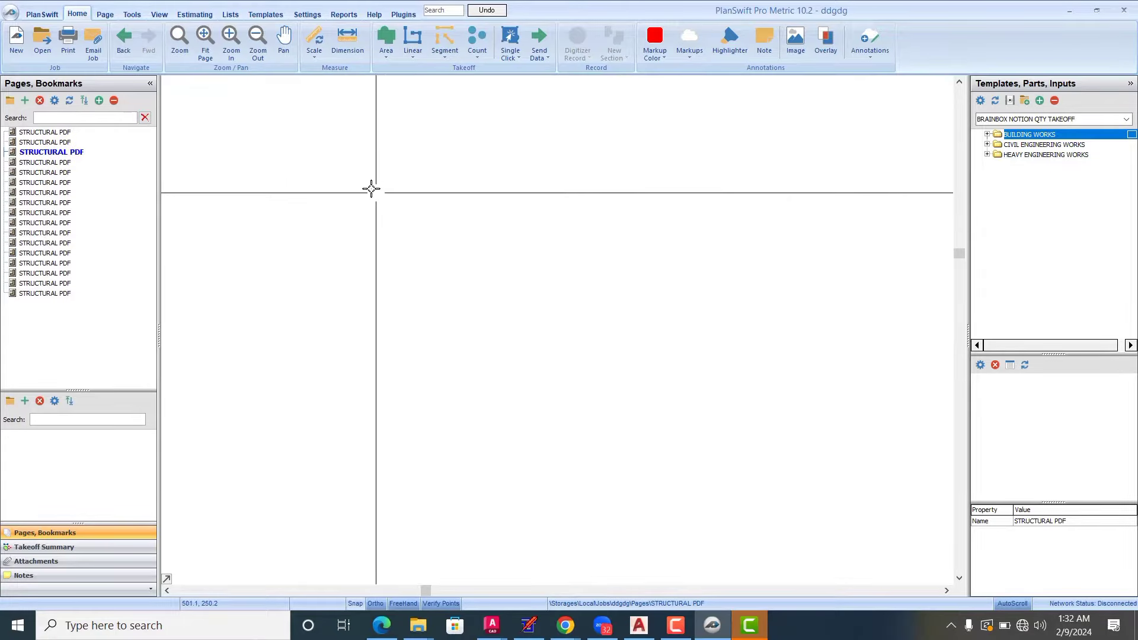
scroll(415, 184, down, 10)
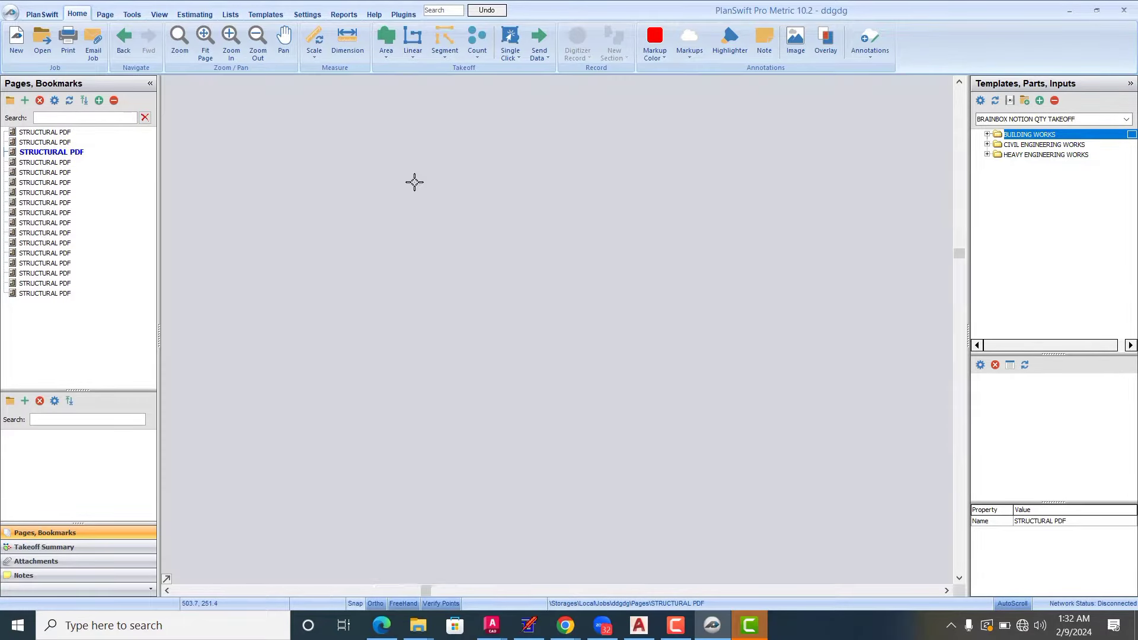
click(179, 41)
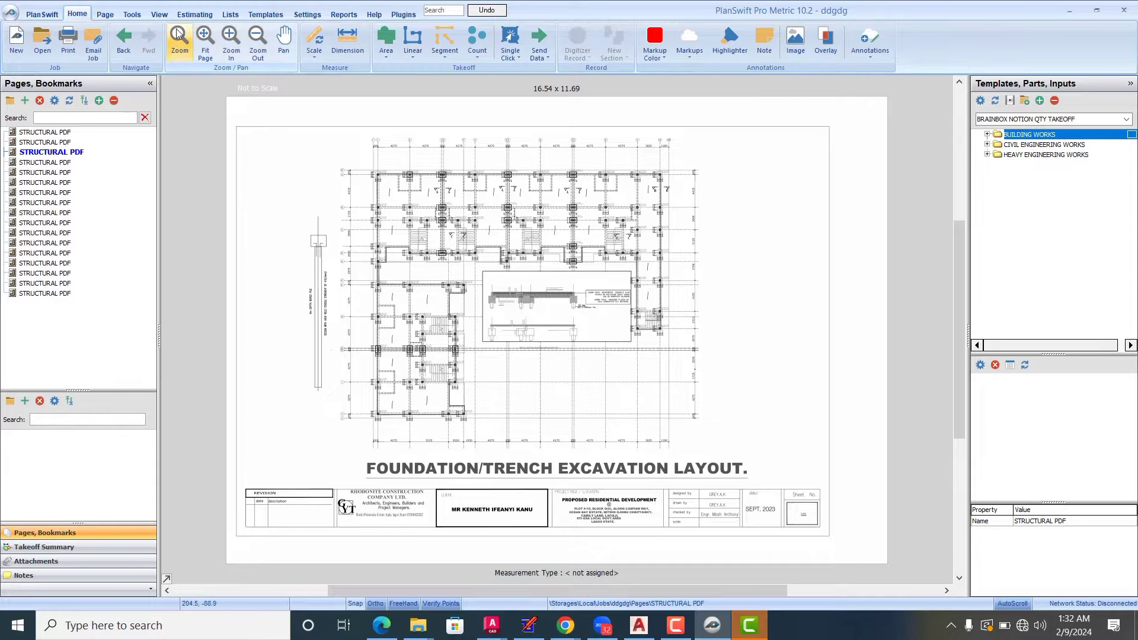
drag(356, 135, 418, 209)
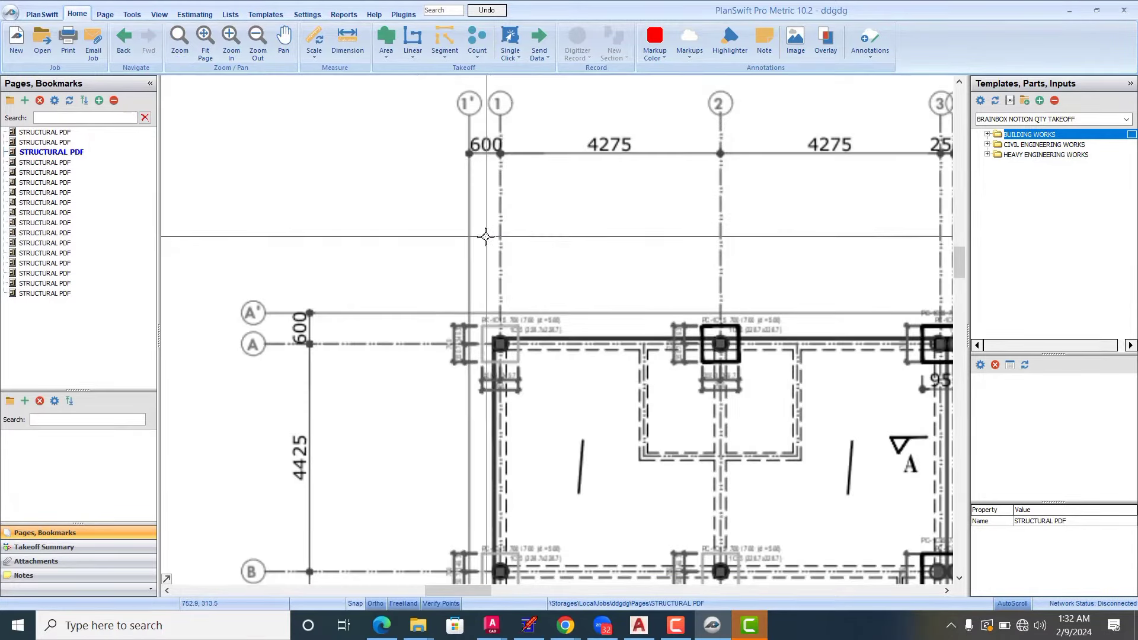
scroll(375, 210, down, 5)
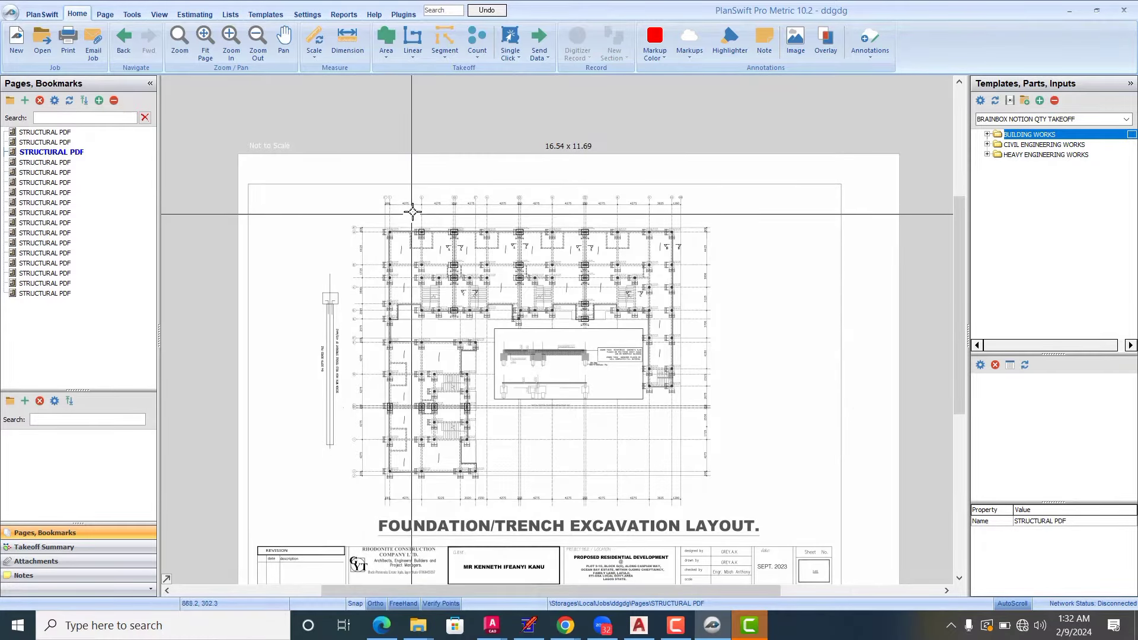
scroll(411, 203, up, 1)
scroll(399, 198, down, 2)
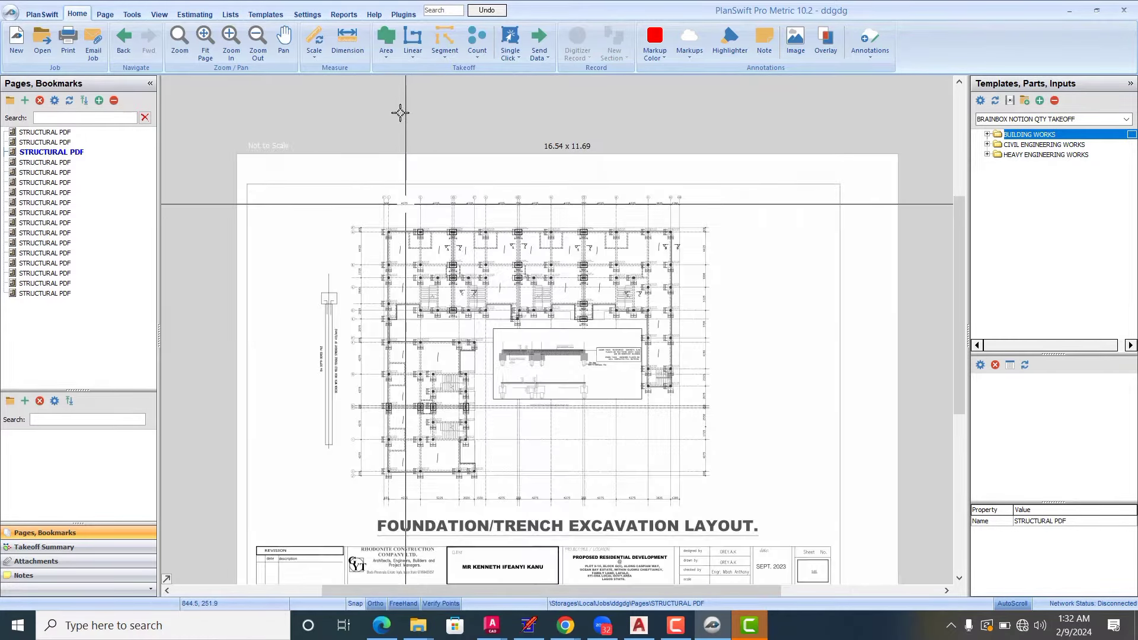
Step: Reposition the foundation layout in the drawing area and fit the whole page in view
click(285, 43)
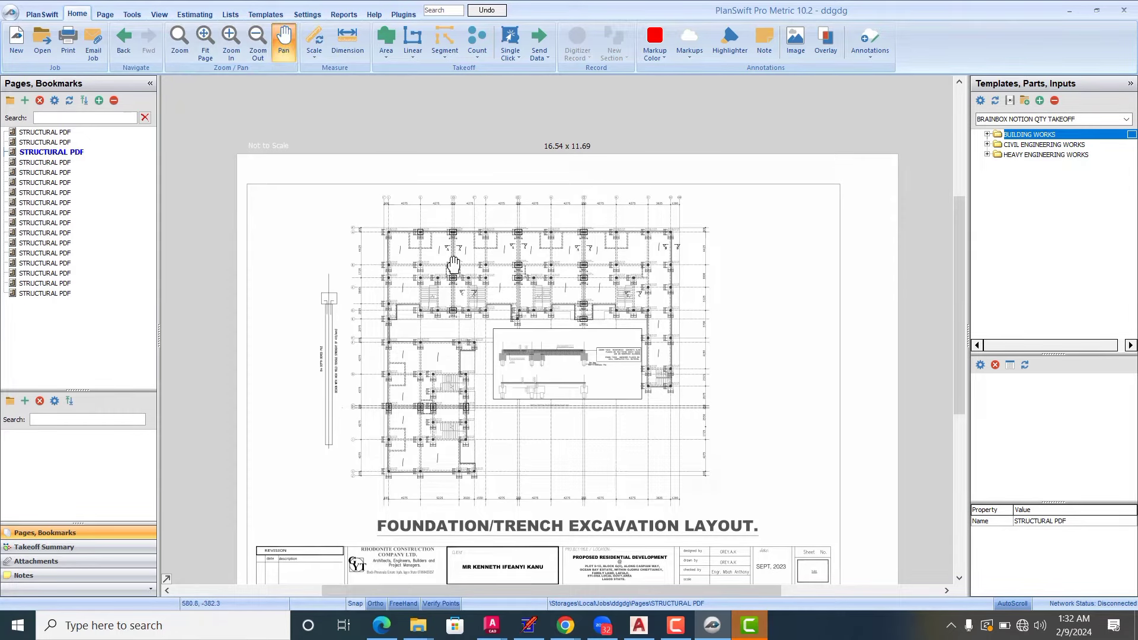
drag(458, 256, 454, 194)
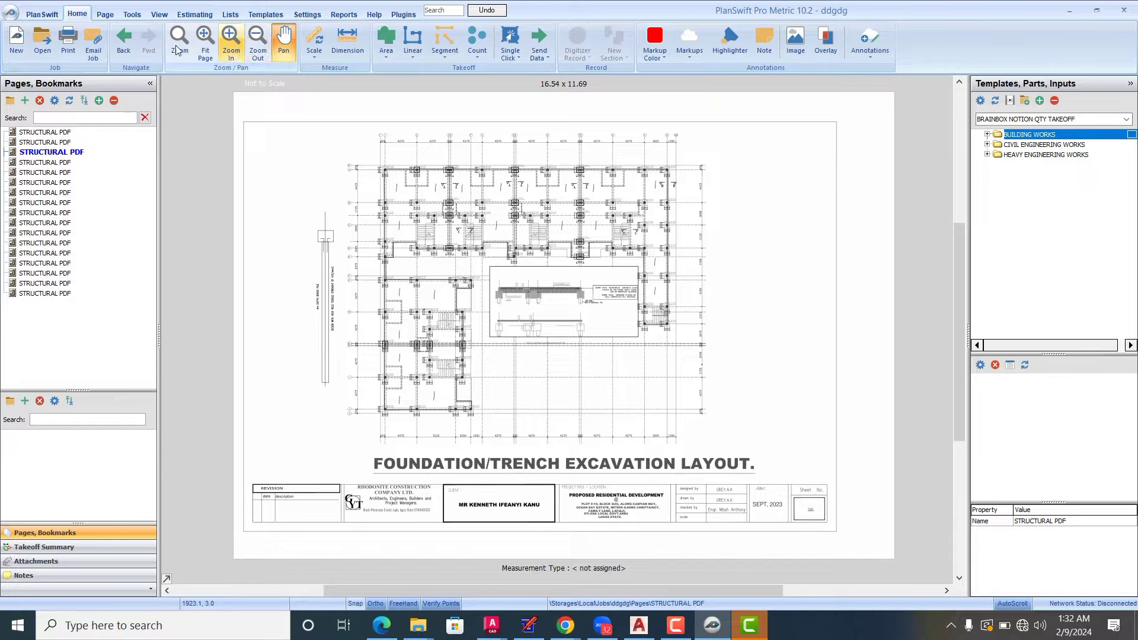
click(206, 37)
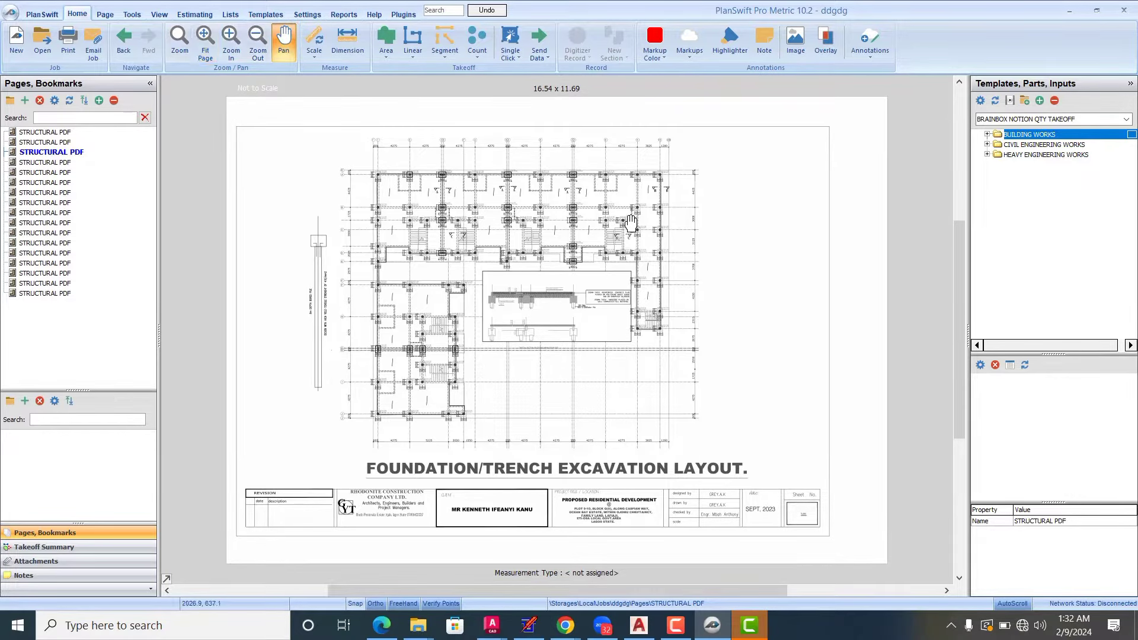
Step: Inspect the boxed foundation section details and the surrounding column grid on the foundation layout
click(232, 40)
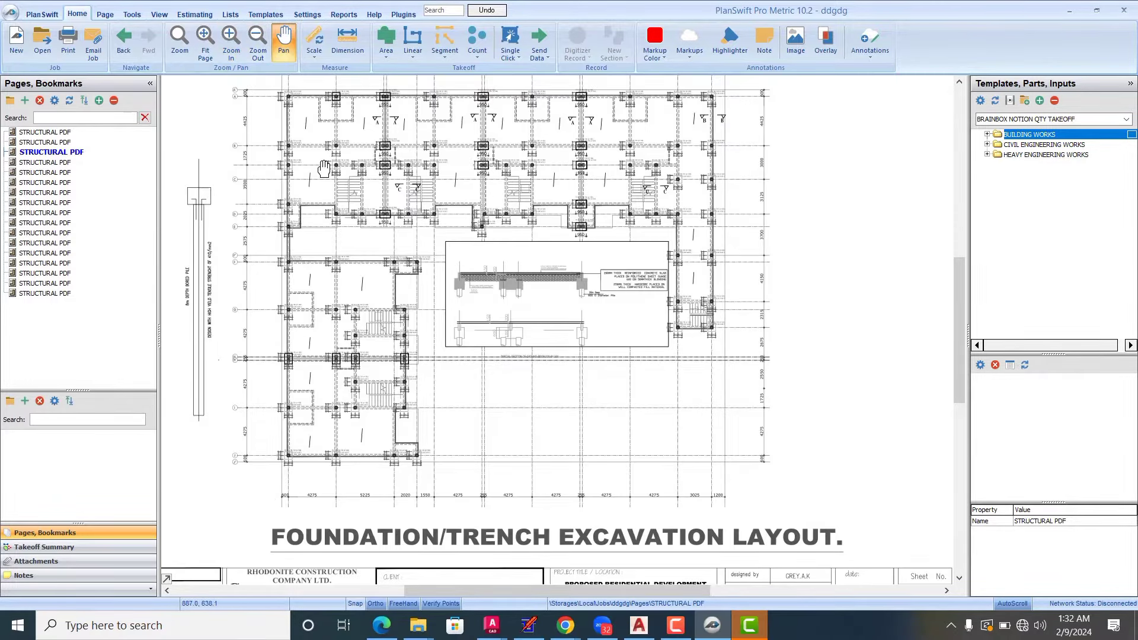
scroll(319, 158, up, 1)
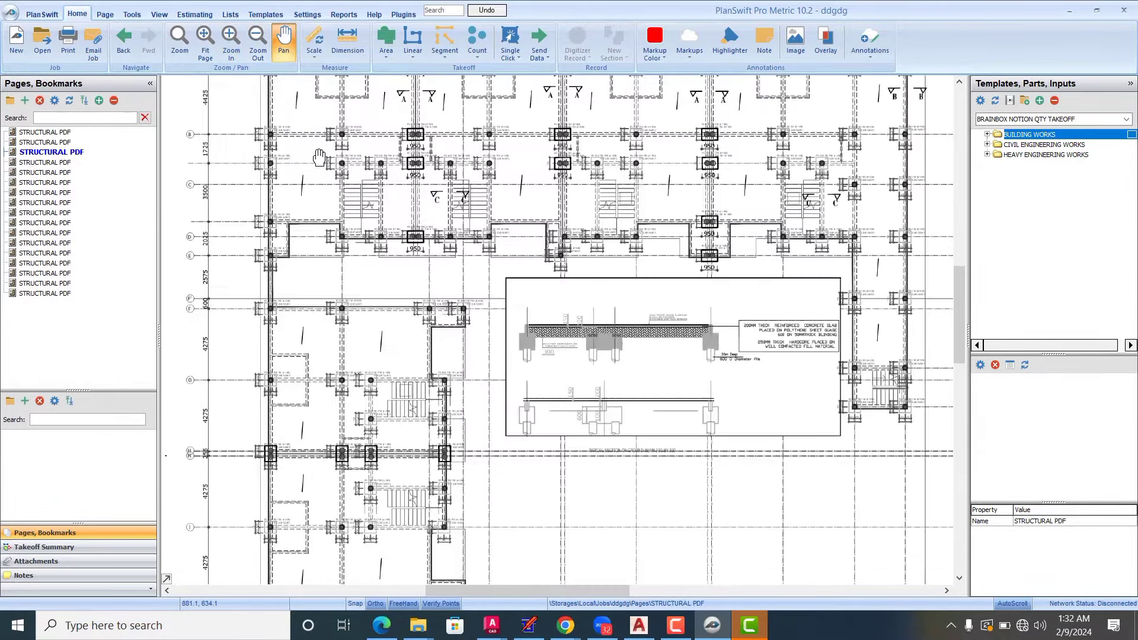
click(232, 38)
click(231, 38)
click(231, 39)
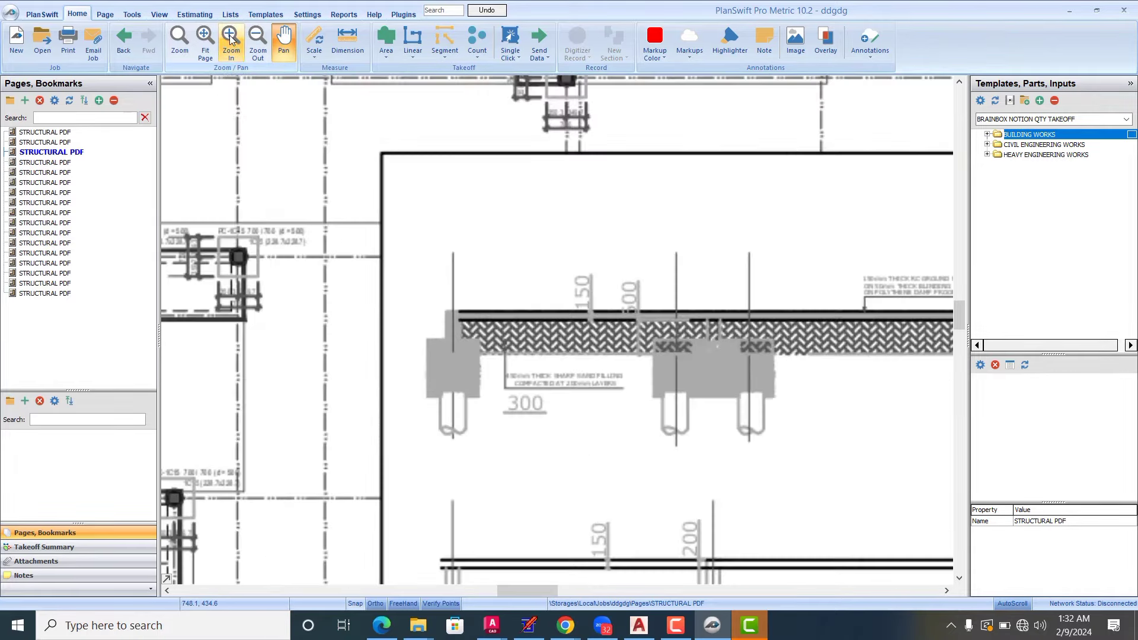
click(231, 39)
click(257, 42)
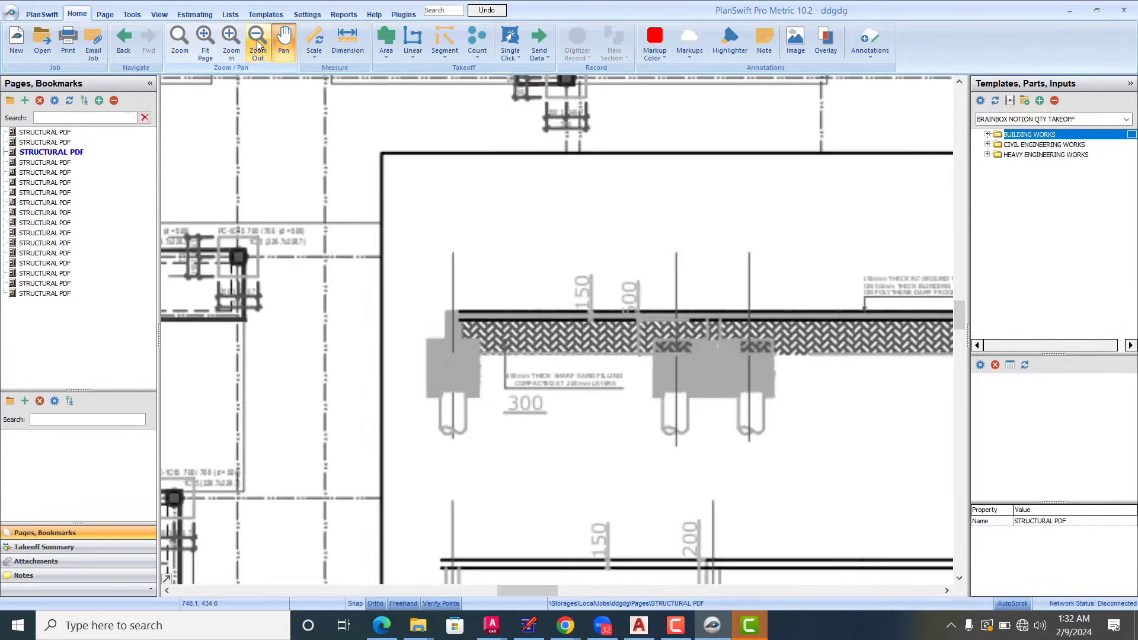
click(258, 43)
click(258, 44)
click(258, 45)
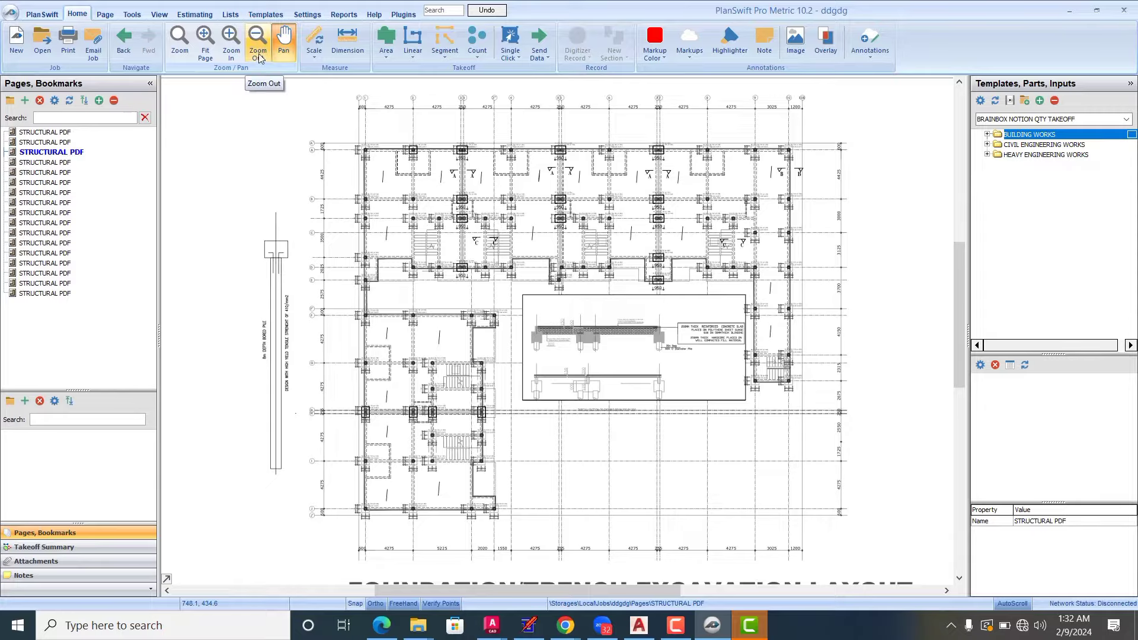
scroll(474, 287, up, 2)
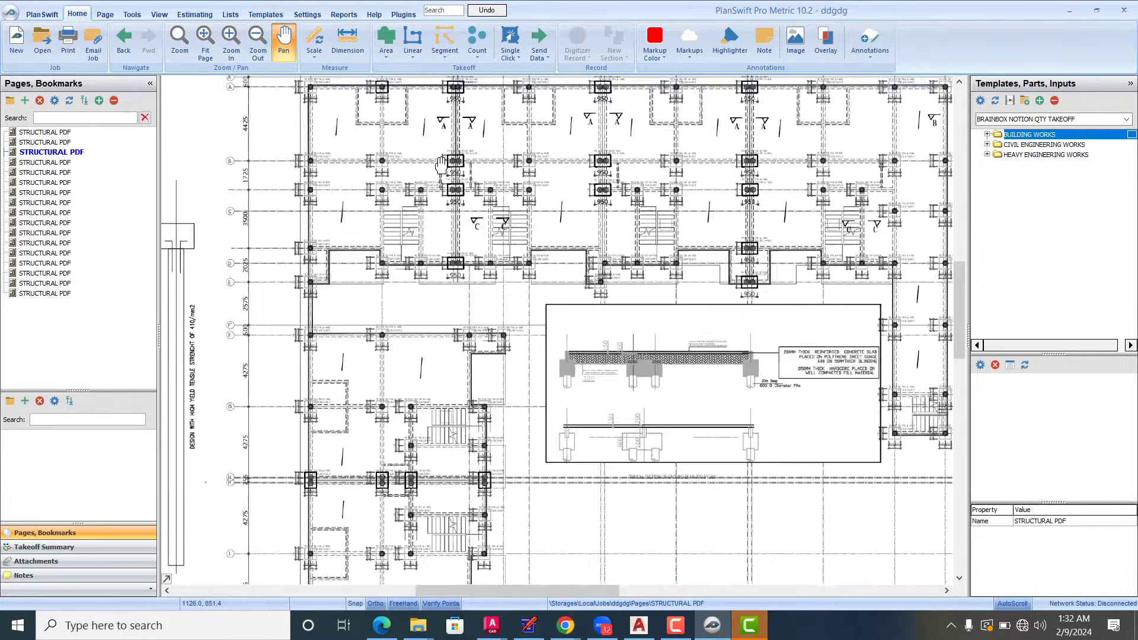
scroll(370, 298, down, 2)
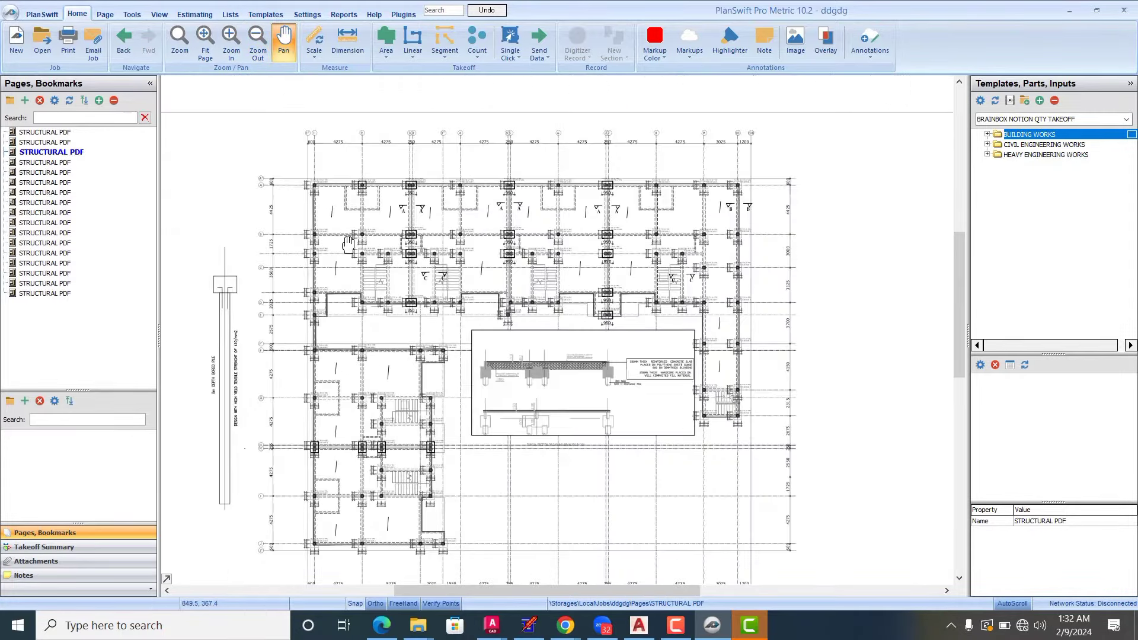
scroll(300, 210, up, 1)
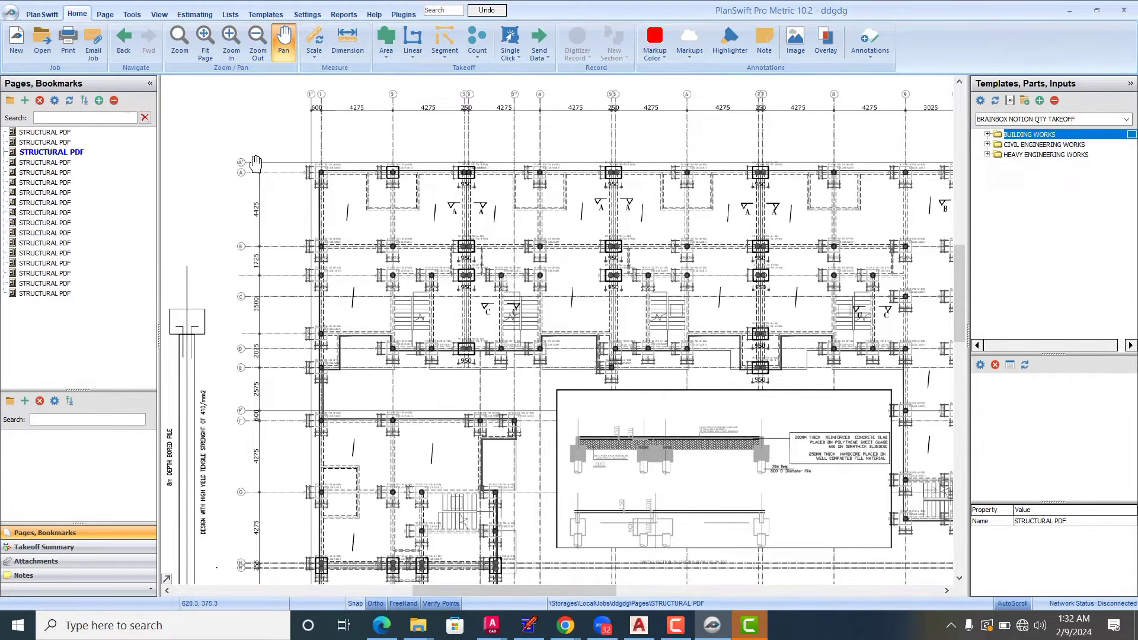
scroll(258, 166, down, 1)
scroll(324, 215, up, 1)
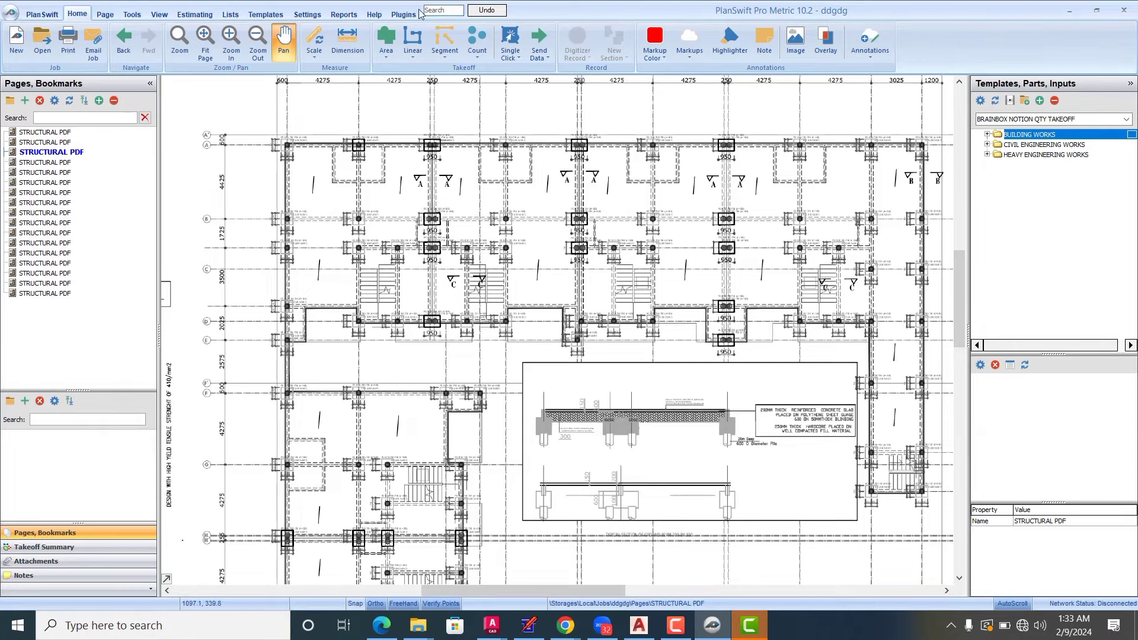
click(314, 37)
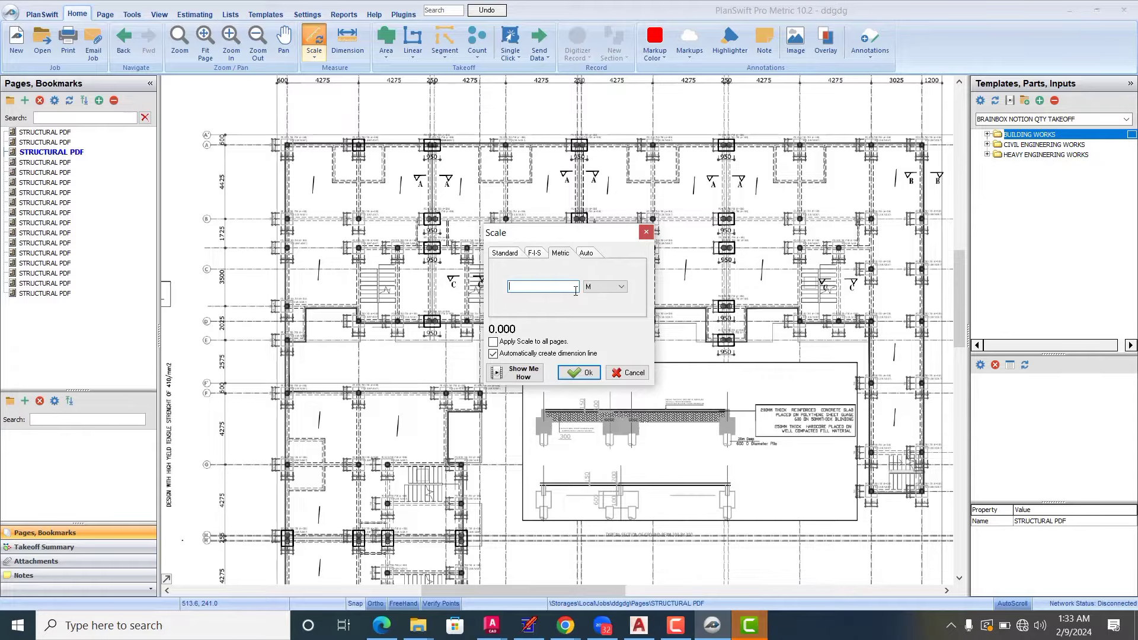
click(646, 231)
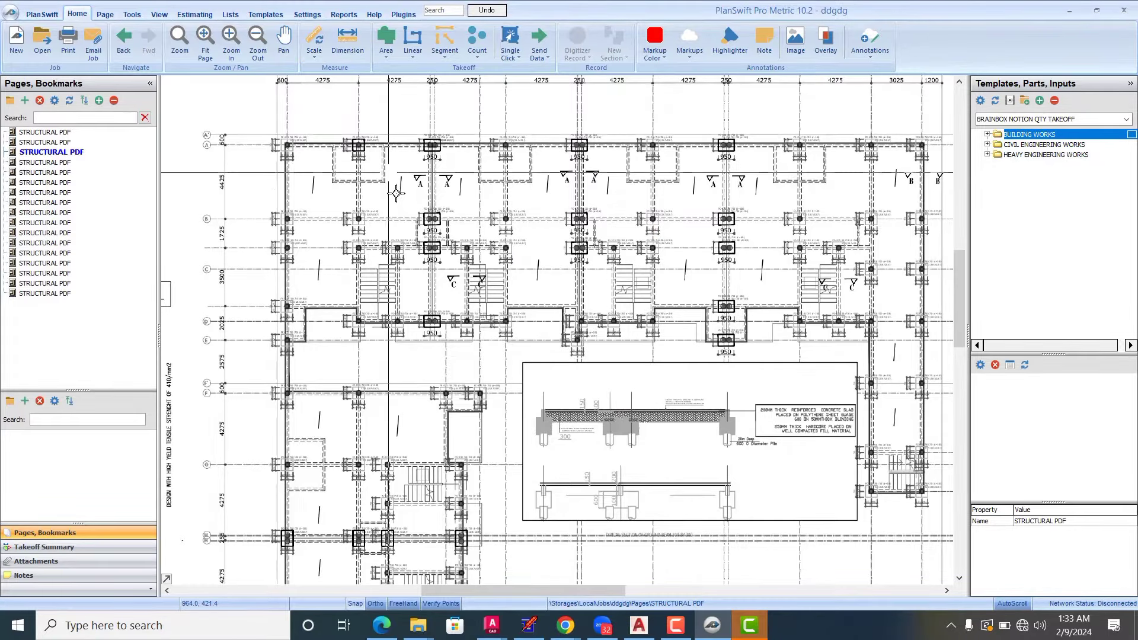
scroll(385, 160, down, 3)
scroll(361, 124, up, 8)
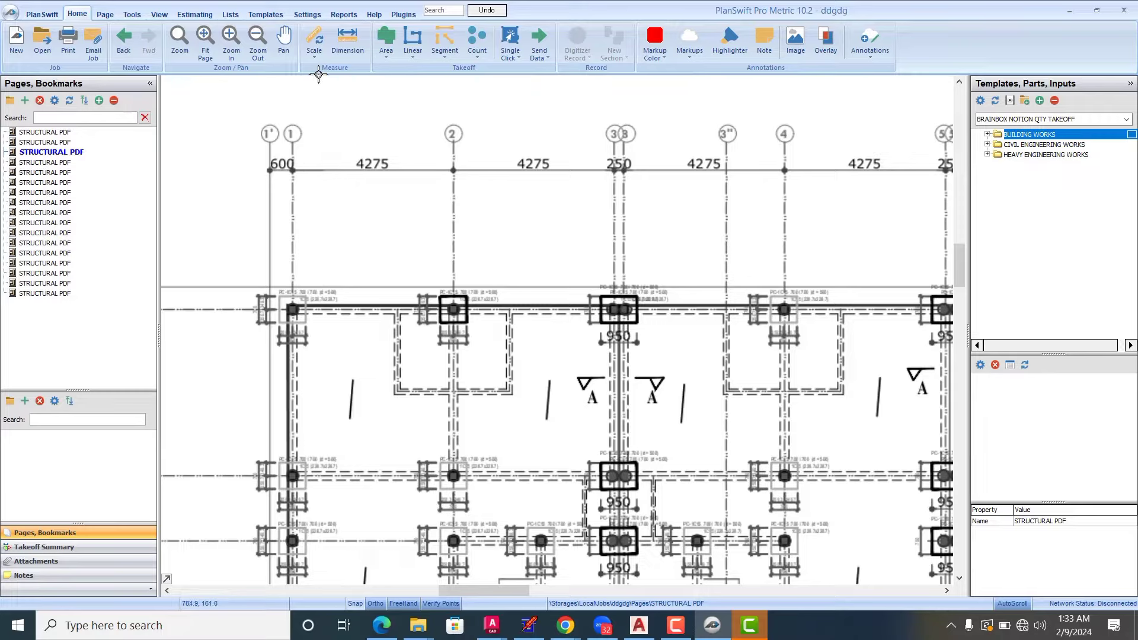
click(314, 40)
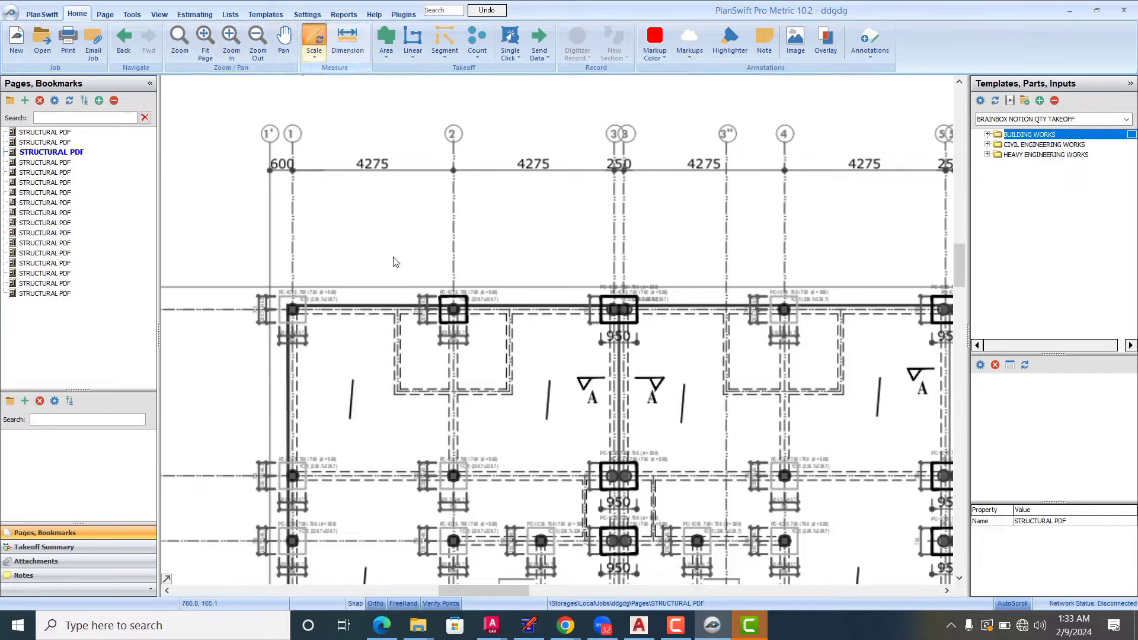
click(319, 41)
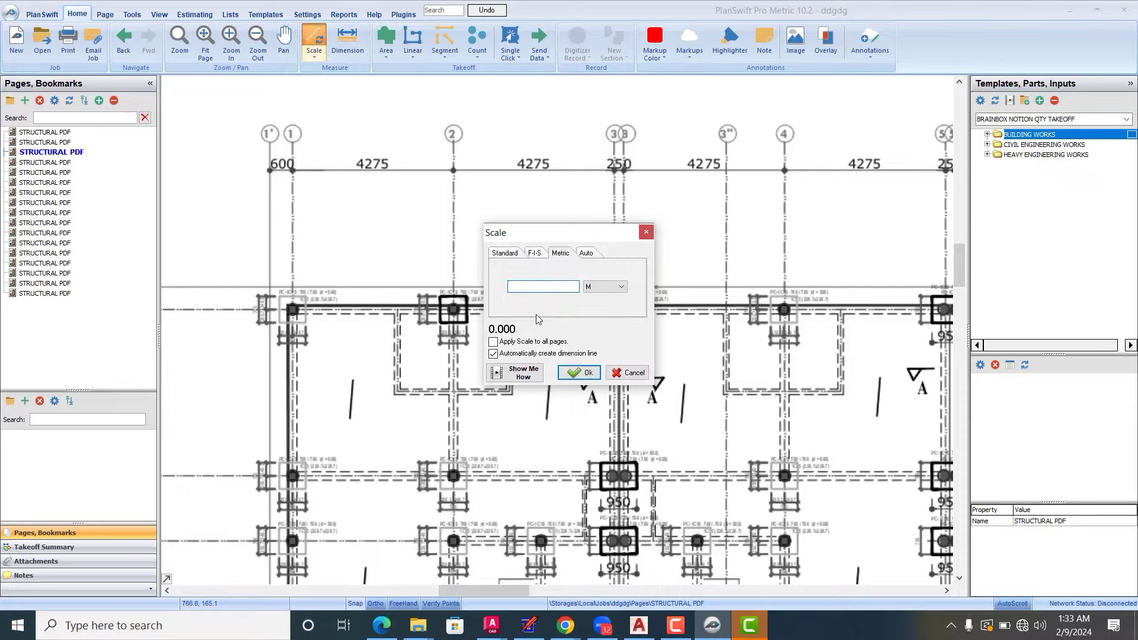
click(646, 233)
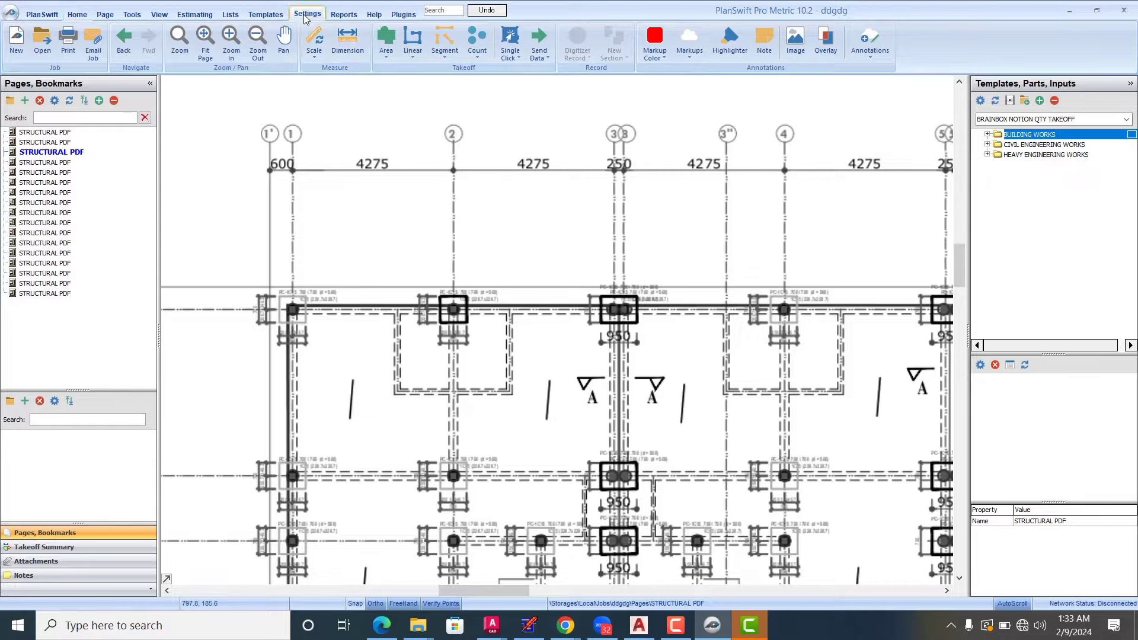
Step: Open the program settings and view the local data storage location
click(307, 18)
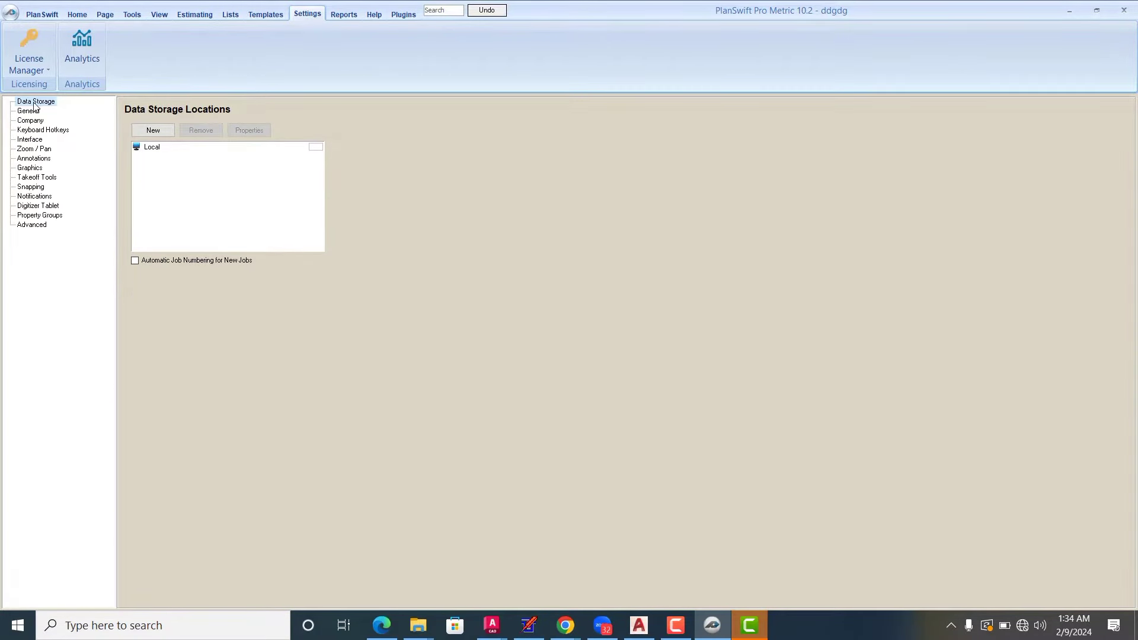
click(157, 150)
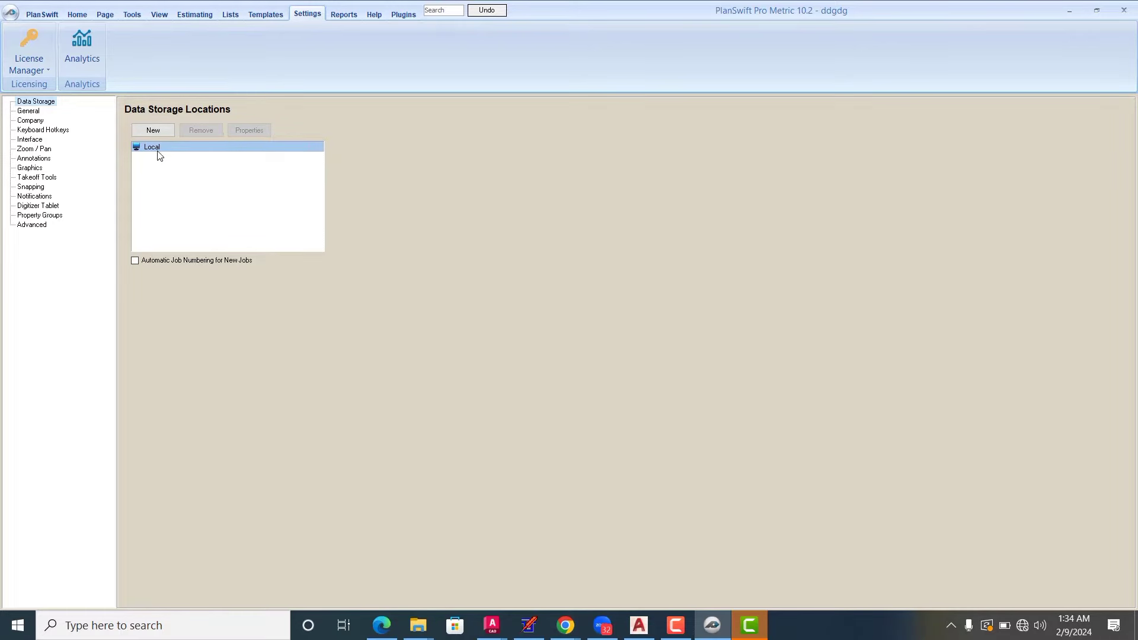
click(190, 157)
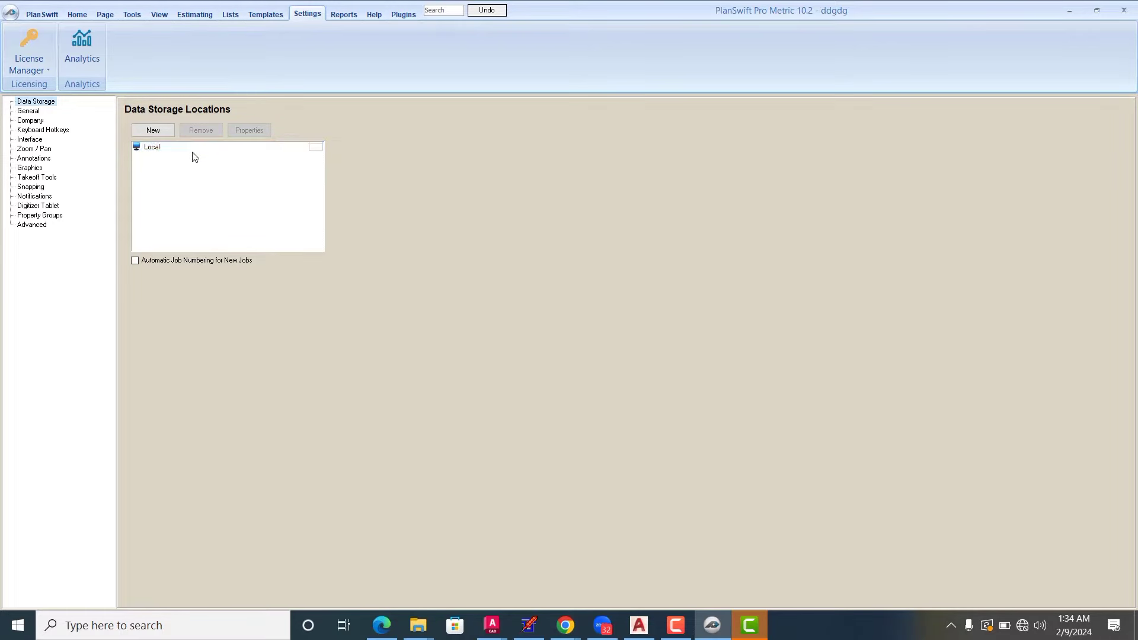
Step: Set the default metric units to M in the general settings
click(34, 112)
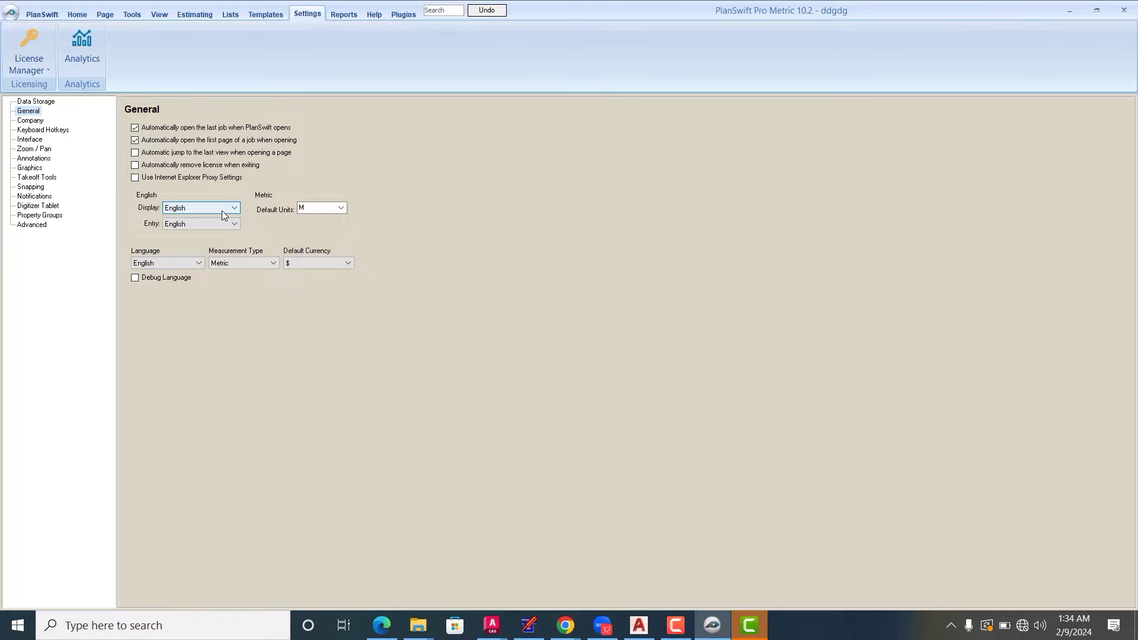
click(343, 208)
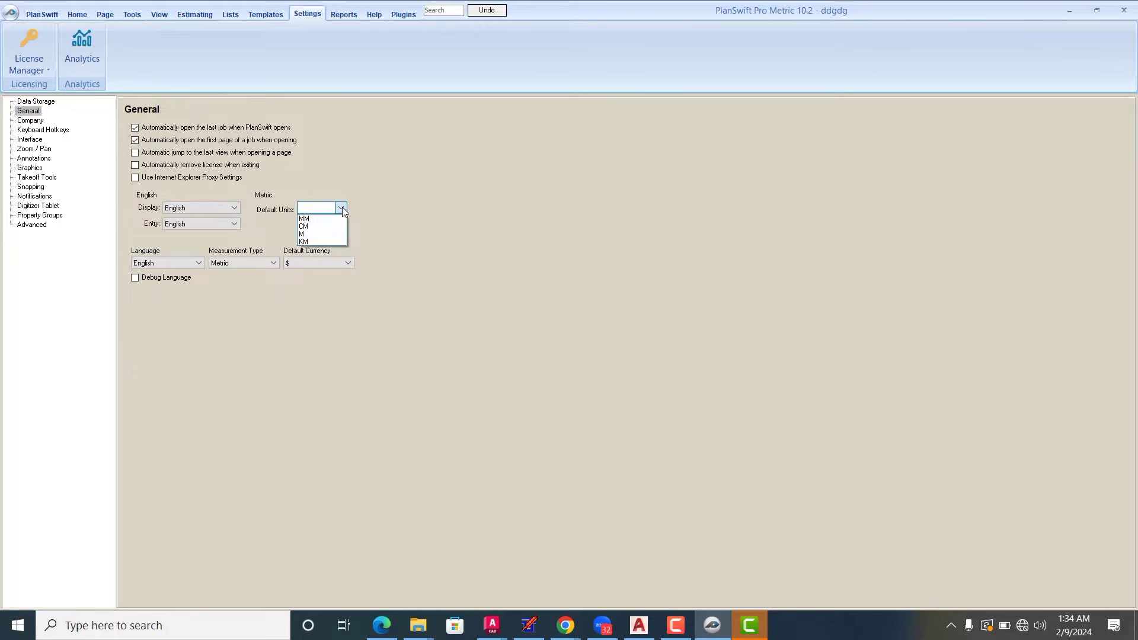
click(385, 185)
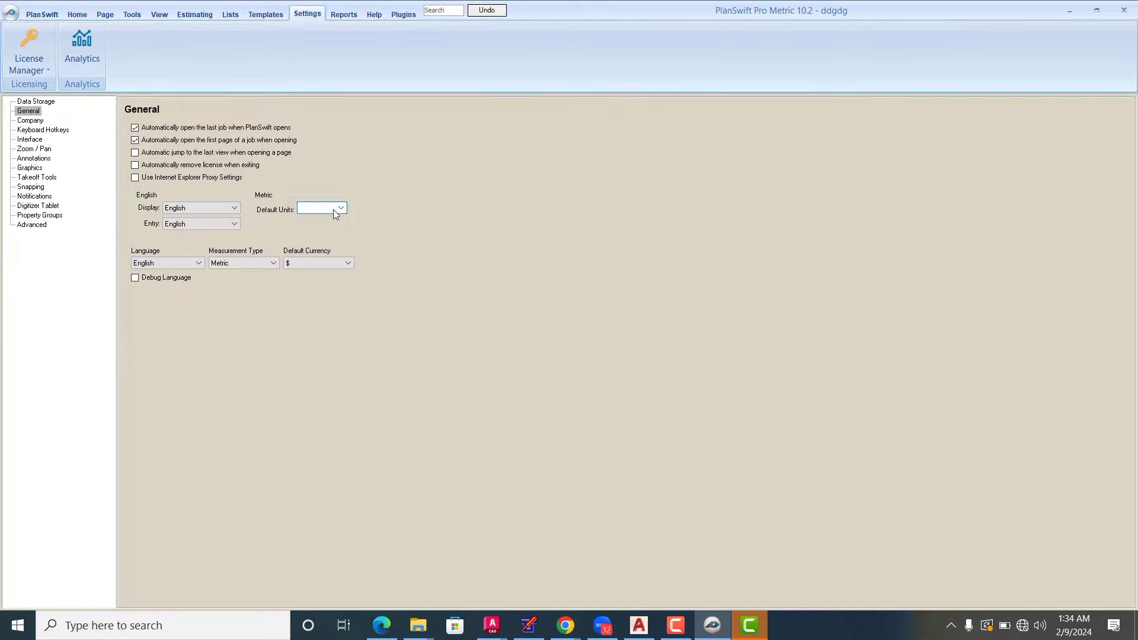
click(344, 211)
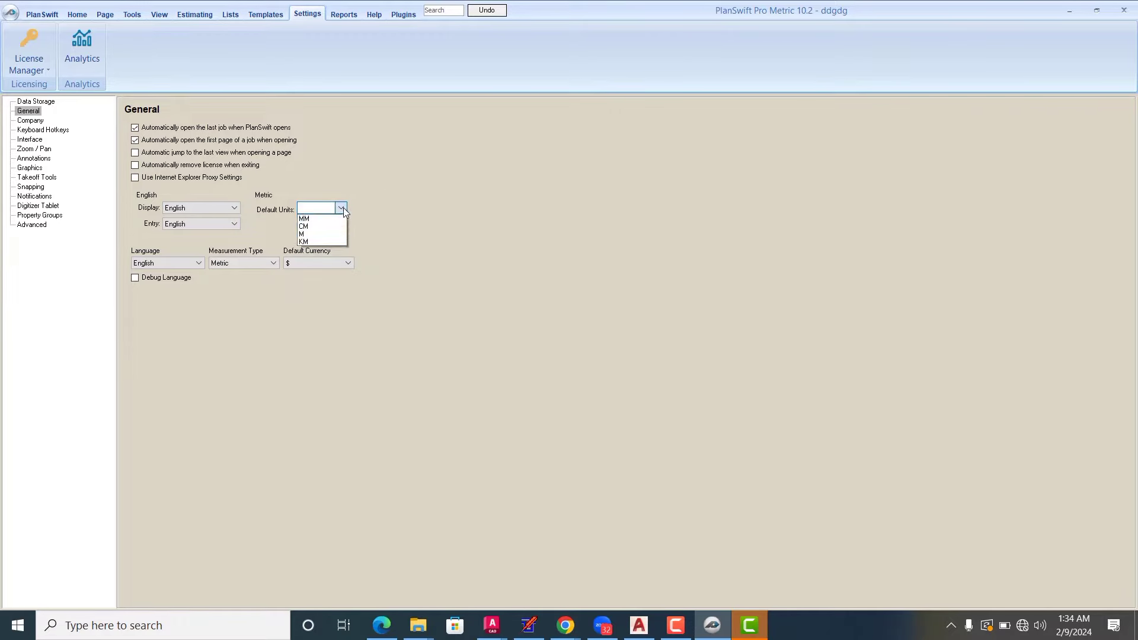
click(314, 235)
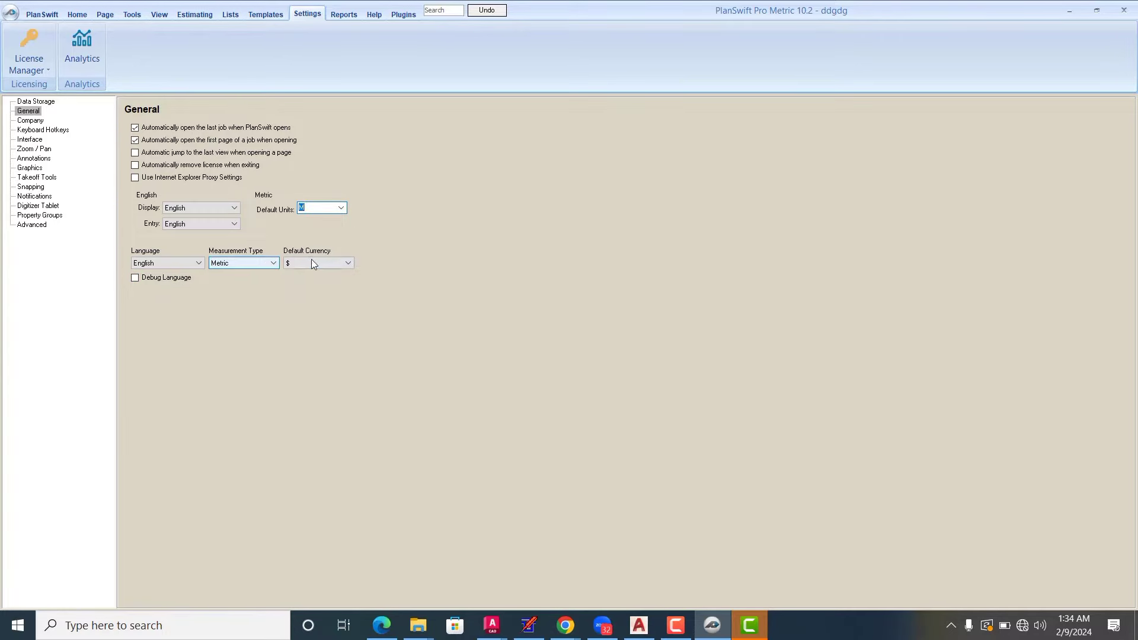
Step: Look through the default currency options in the general settings without choosing a different one
click(350, 263)
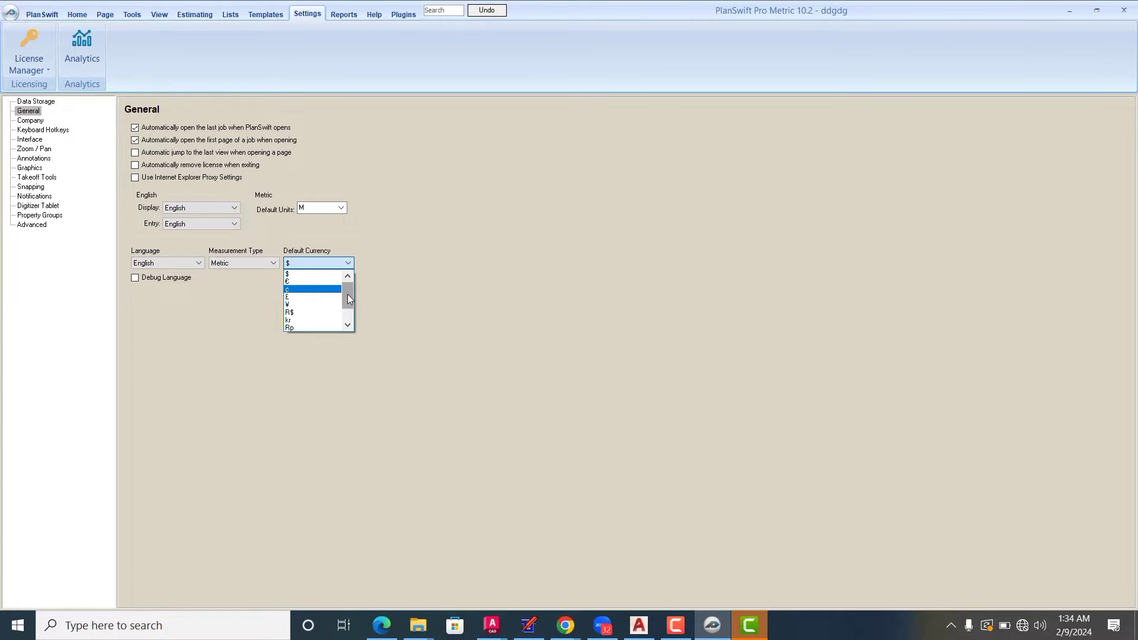
drag(349, 299, 401, 215)
click(323, 266)
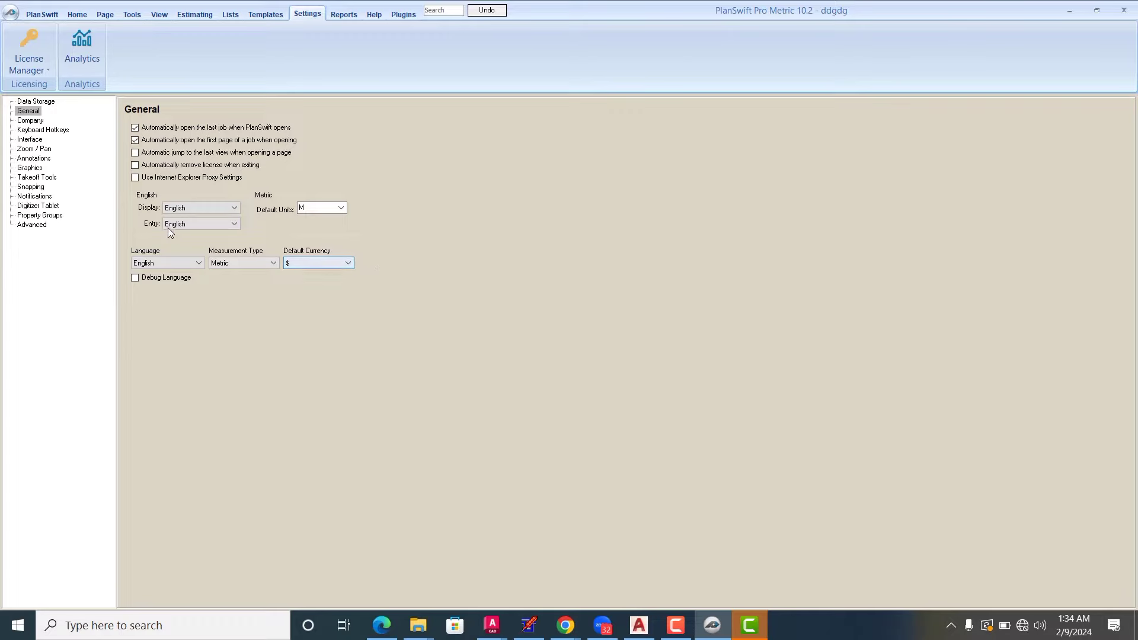
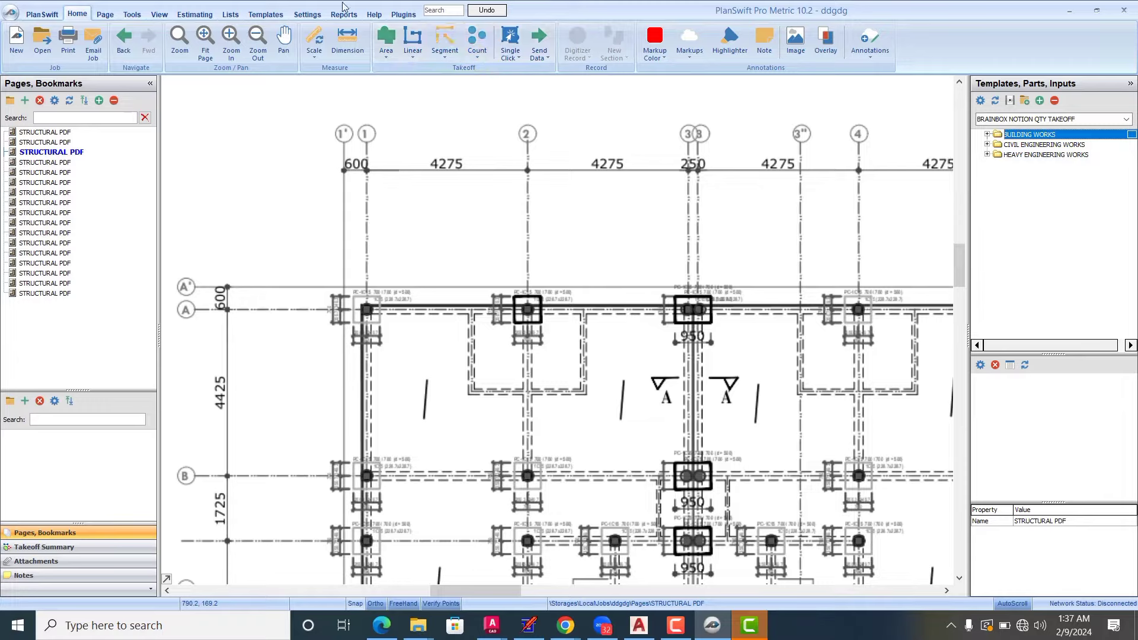
Step: Review the keyboard hotkeys in the settings and return to the foundation layout
click(307, 14)
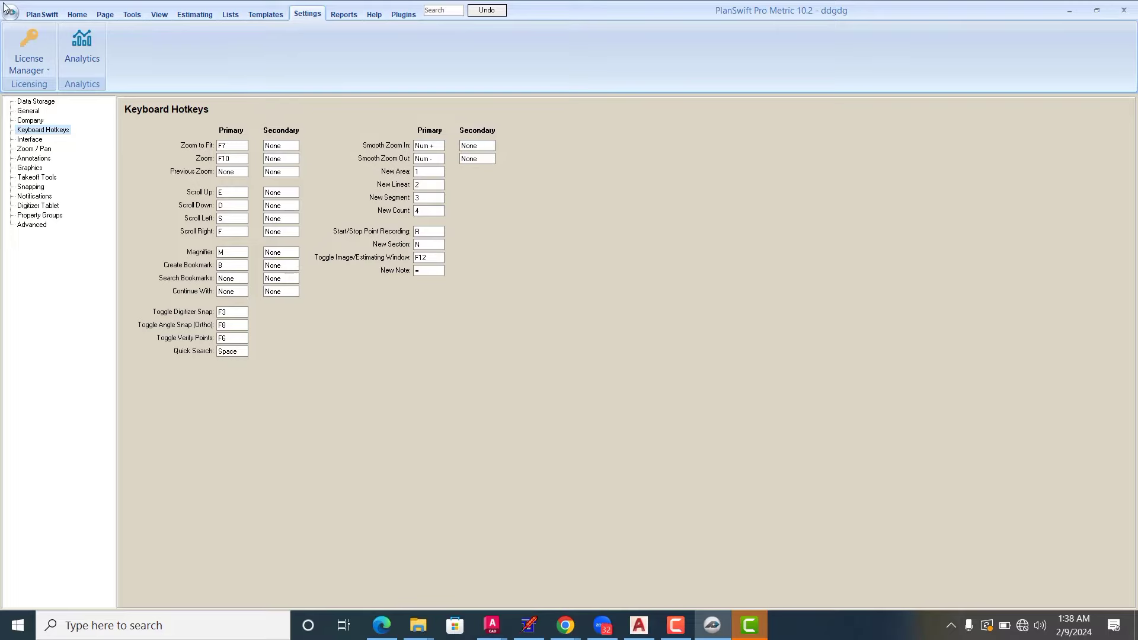
click(81, 16)
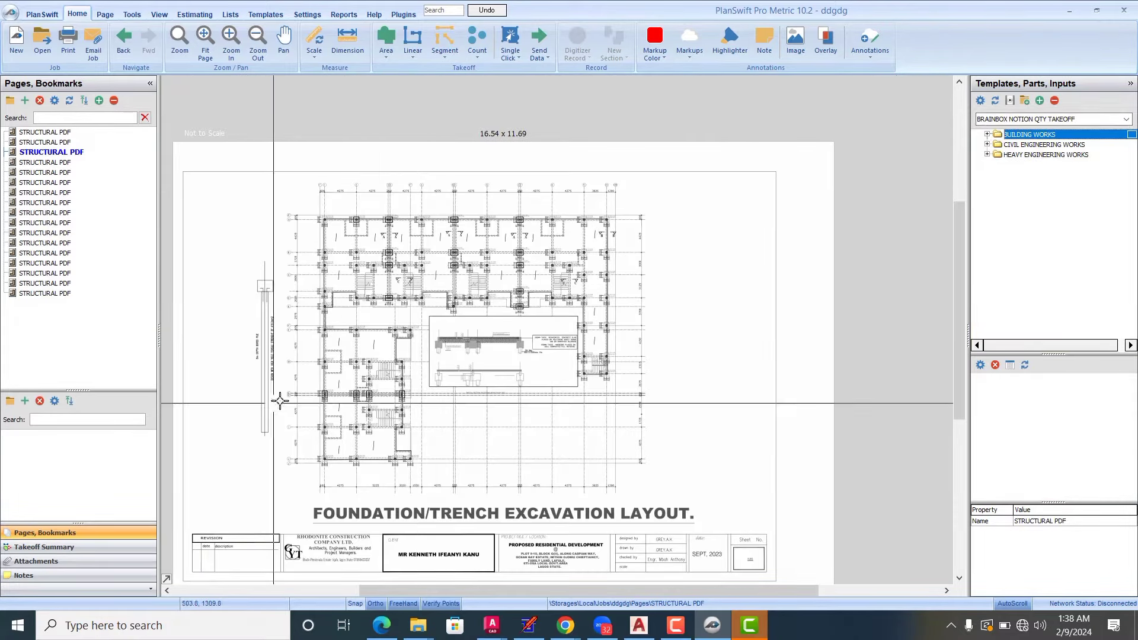
Step: Scale the foundation layout to 4.275 m between grid lines 1 and 2, with an automatic dimension line
scroll(322, 310, up, 2)
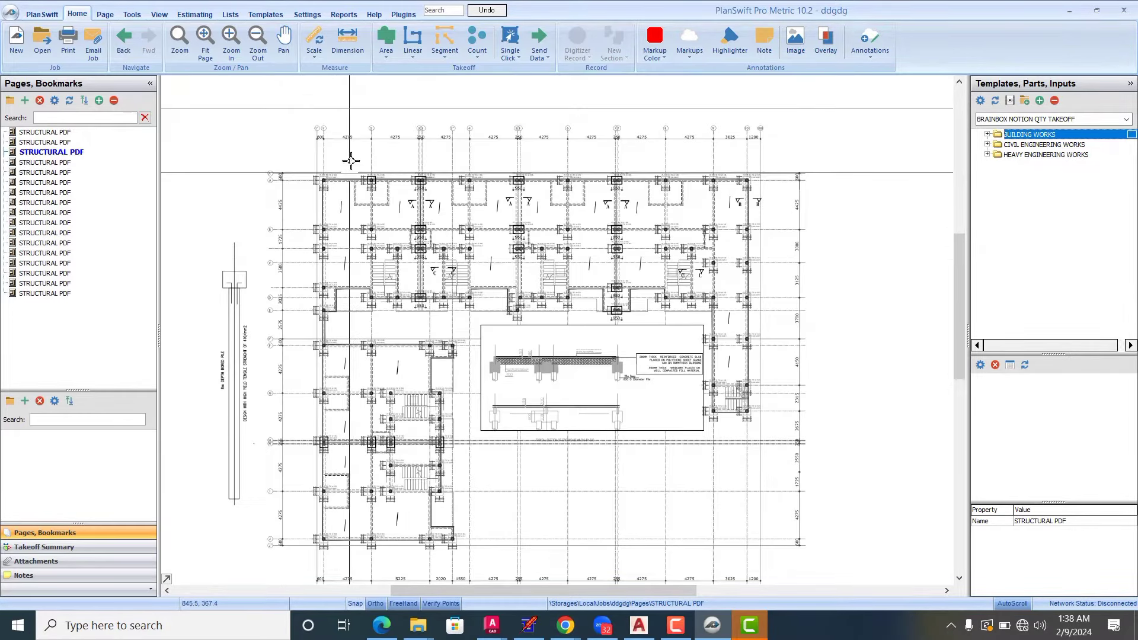
click(317, 41)
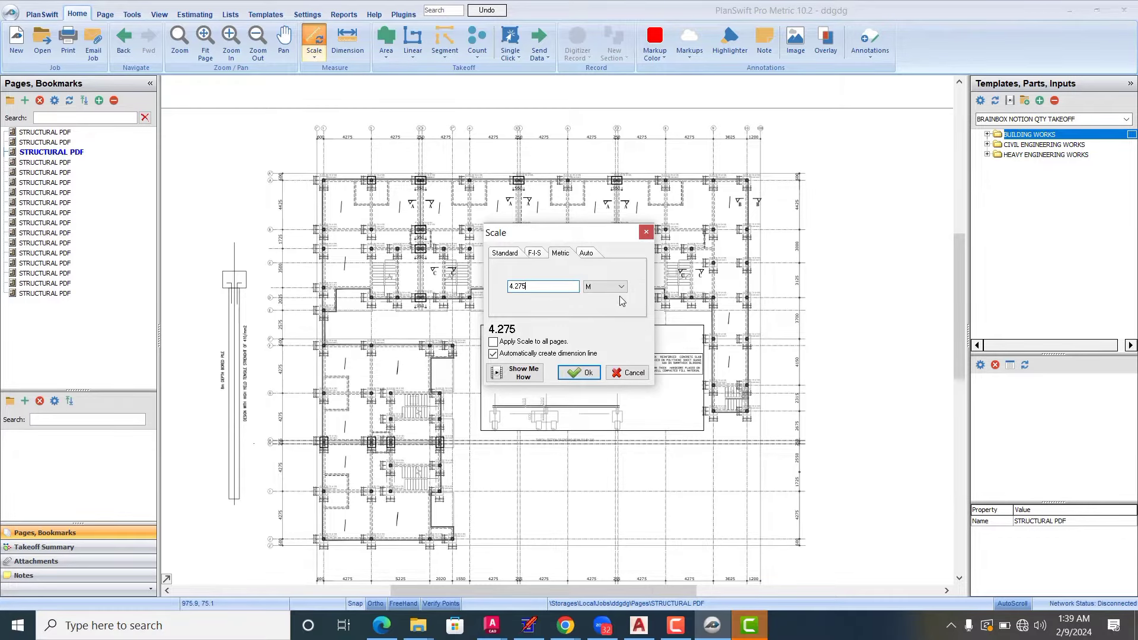
click(581, 372)
scroll(330, 141, up, 3)
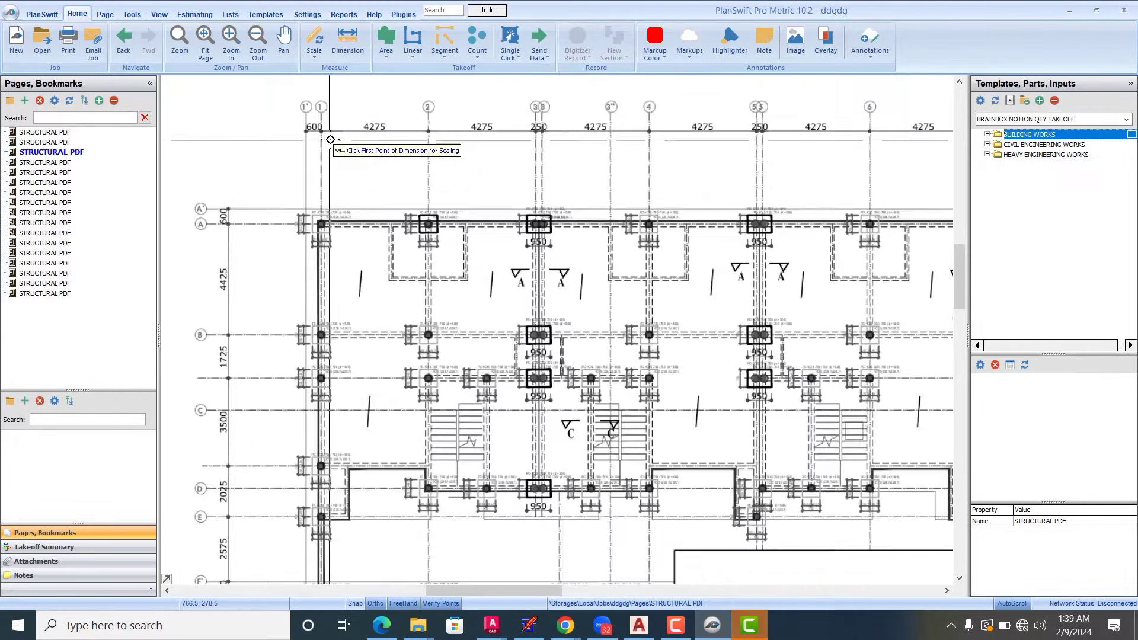
scroll(330, 140, up, 3)
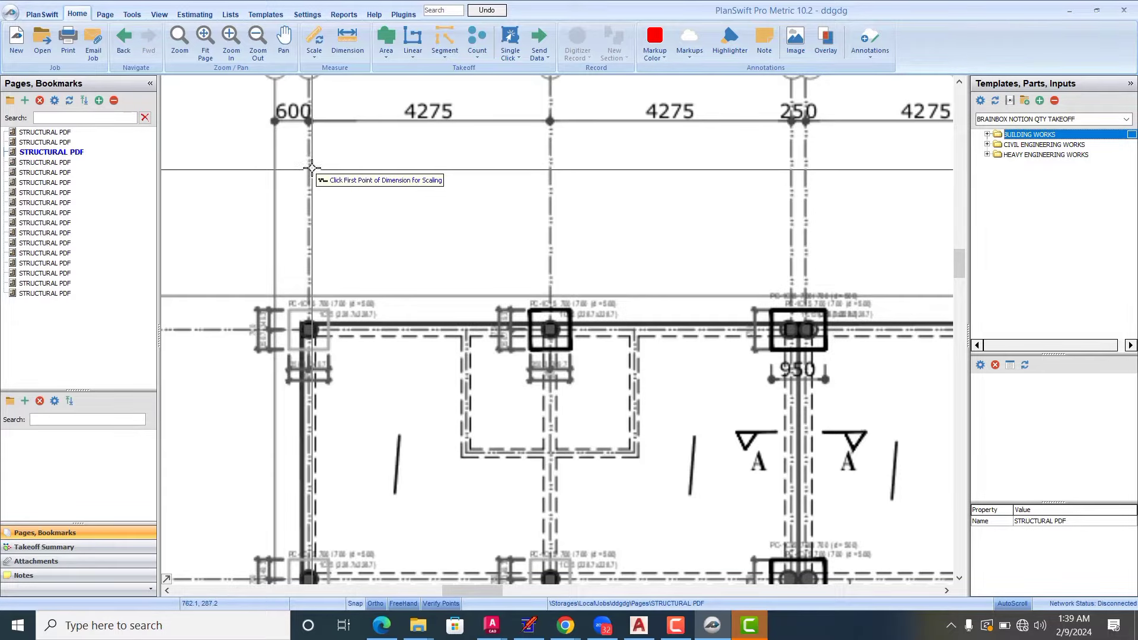
click(309, 162)
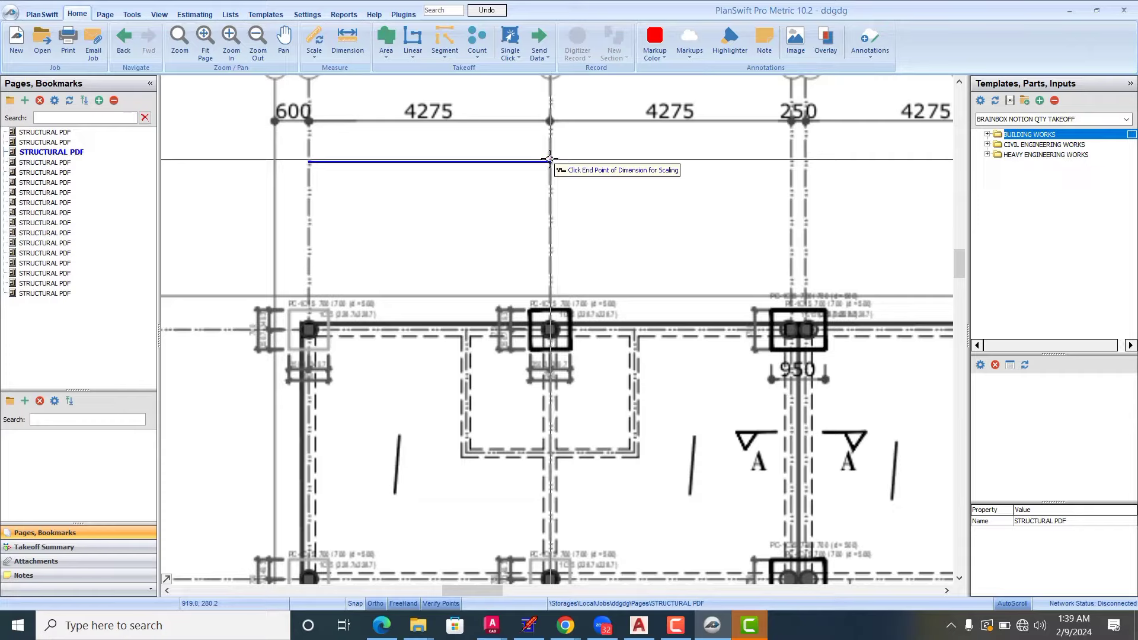
click(550, 158)
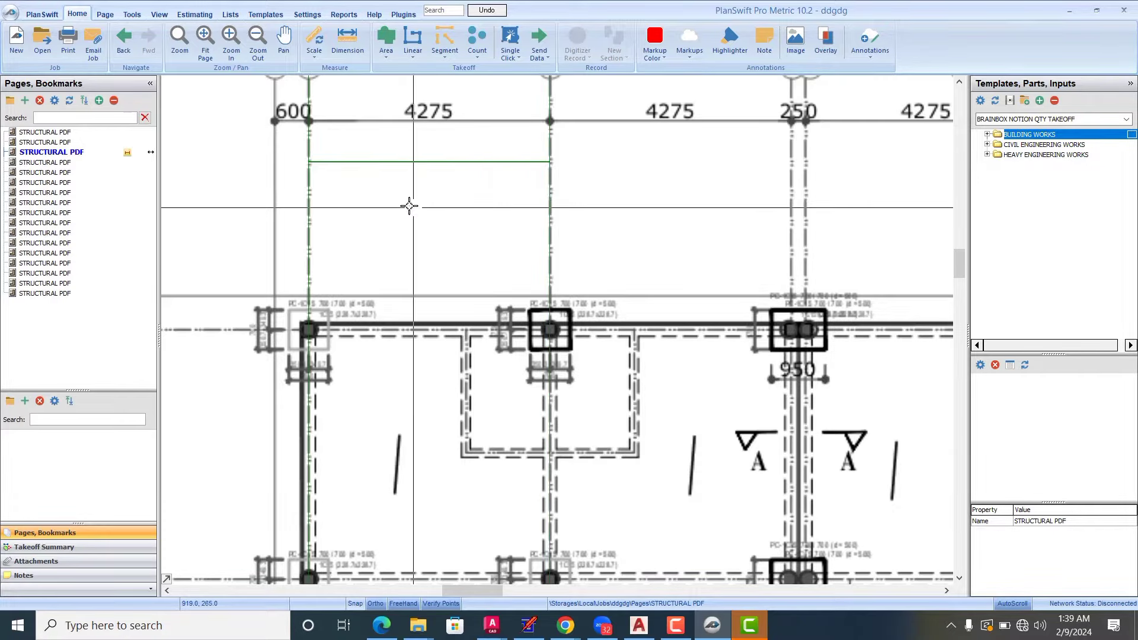
Step: Check the scale by drawing a dimension between grid lines 1 and 2, below the scaling line
scroll(347, 213, down, 3)
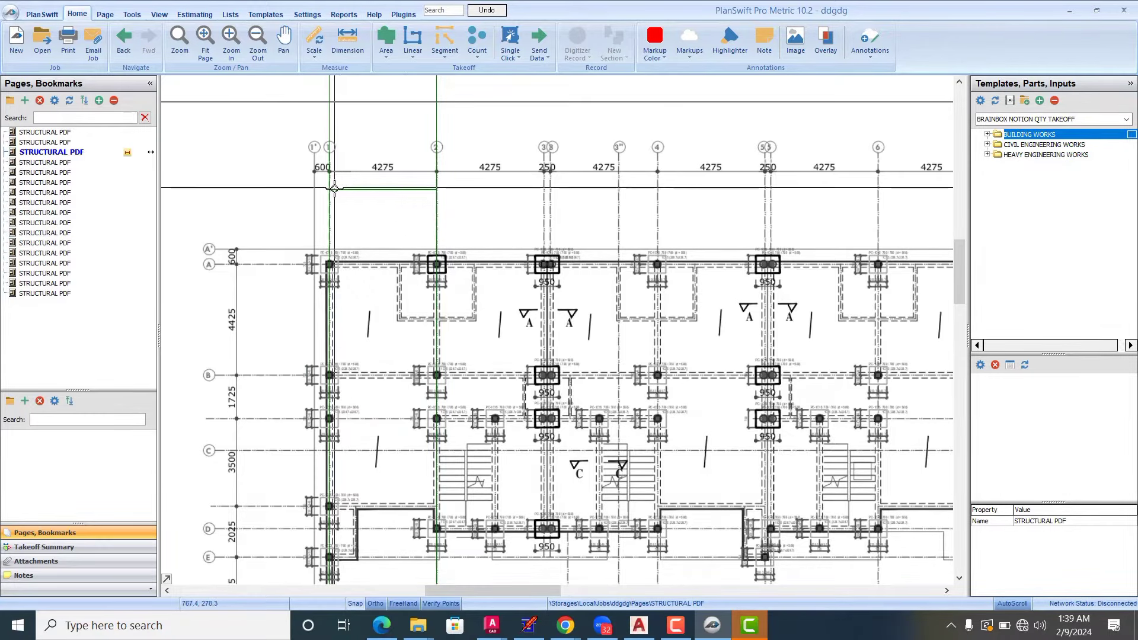
click(354, 37)
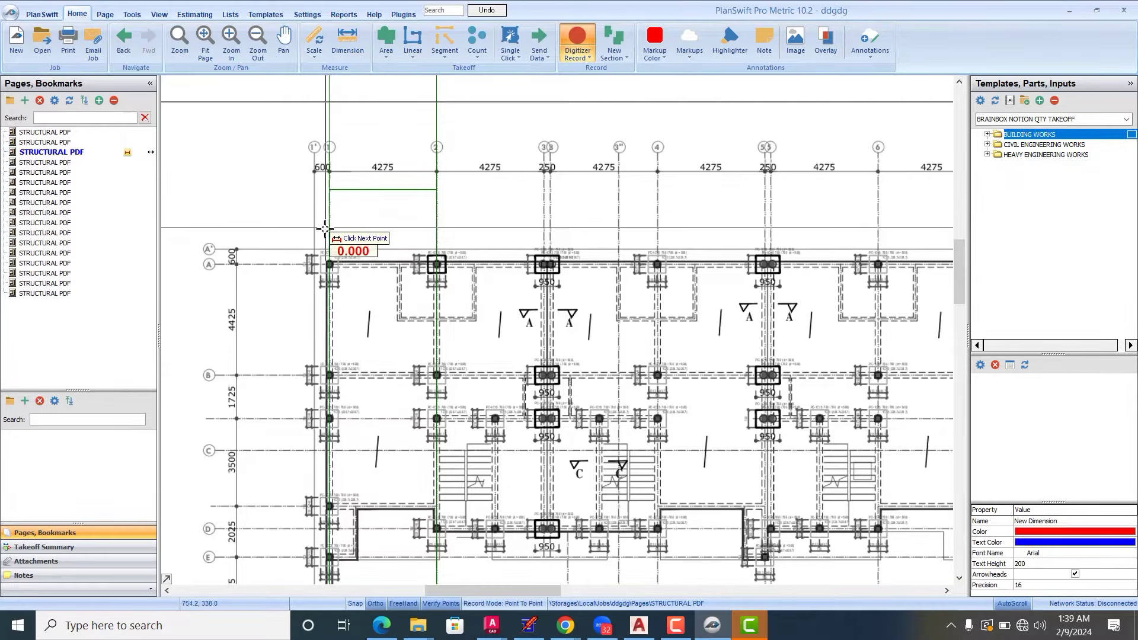
scroll(324, 229, up, 2)
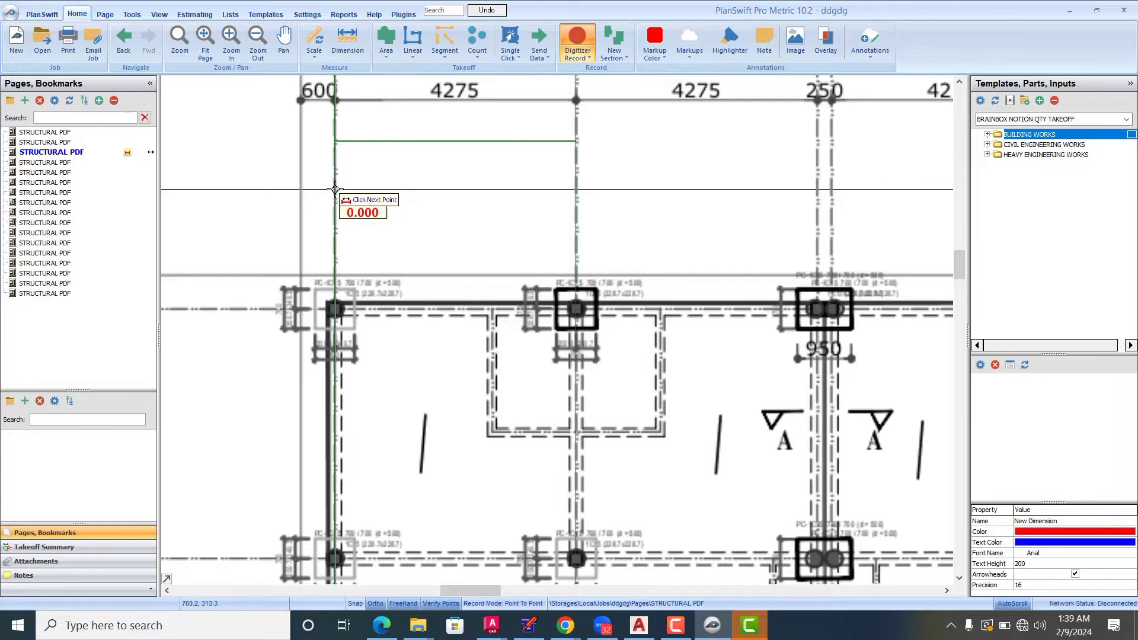
click(335, 189)
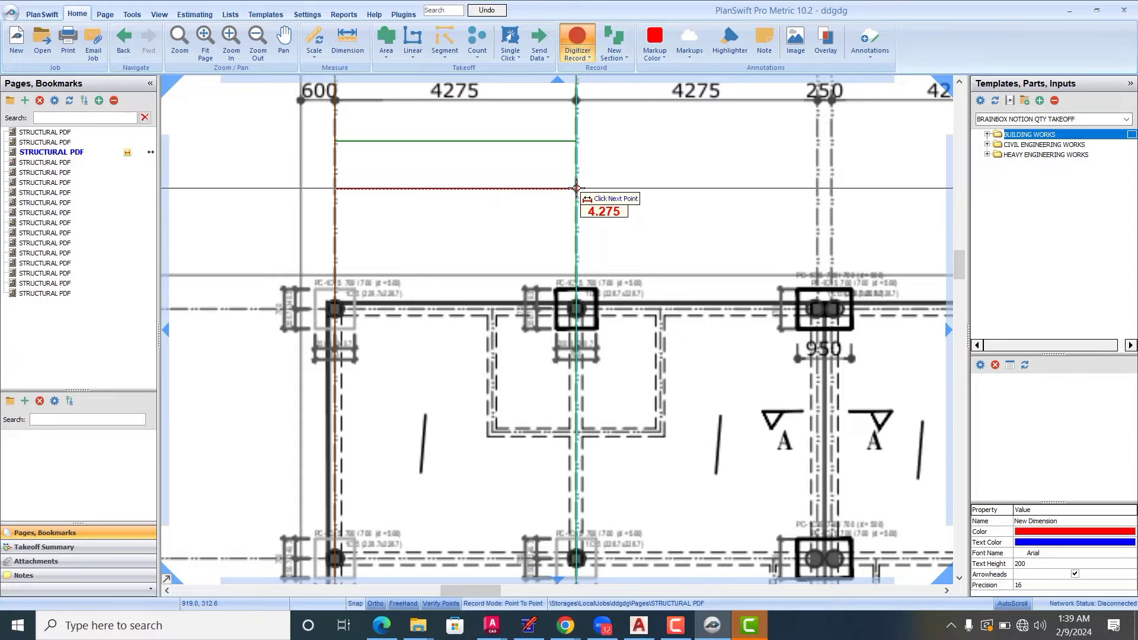
click(576, 189)
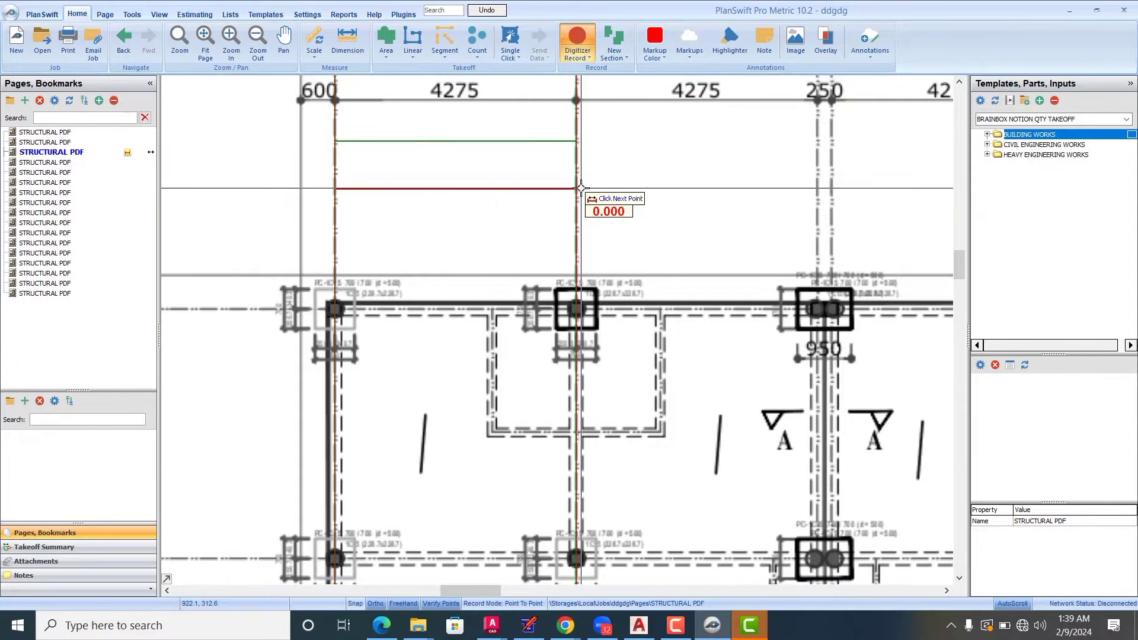
key(Escape)
Step: Select the red check dimension and move it away from grid lines 1 and 2, up beside the scaling line
click(515, 189)
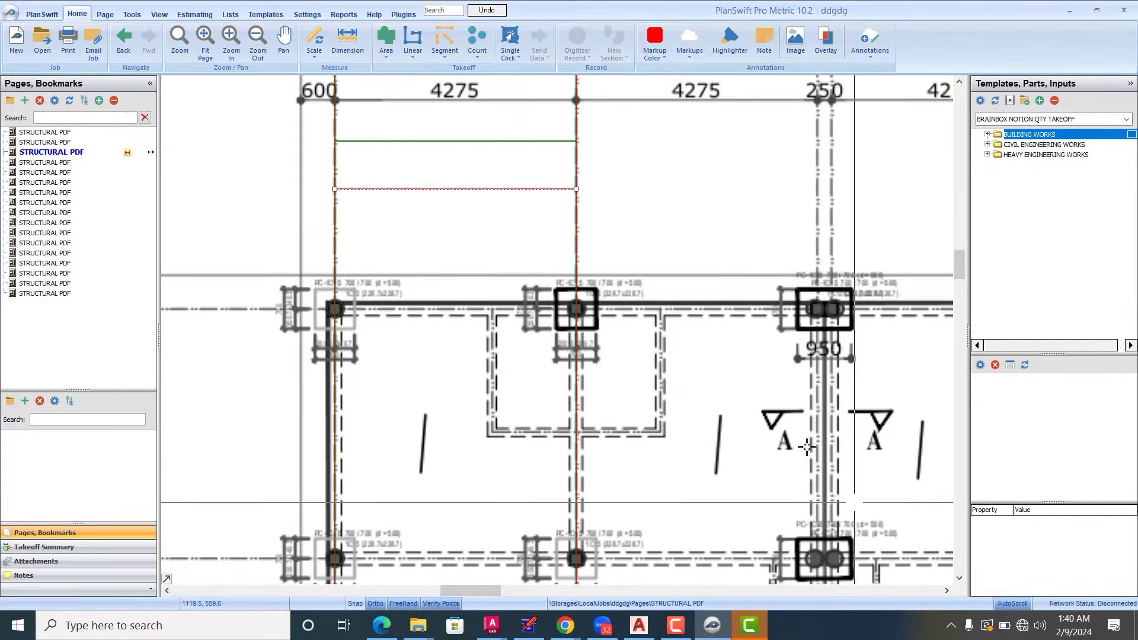
click(348, 41)
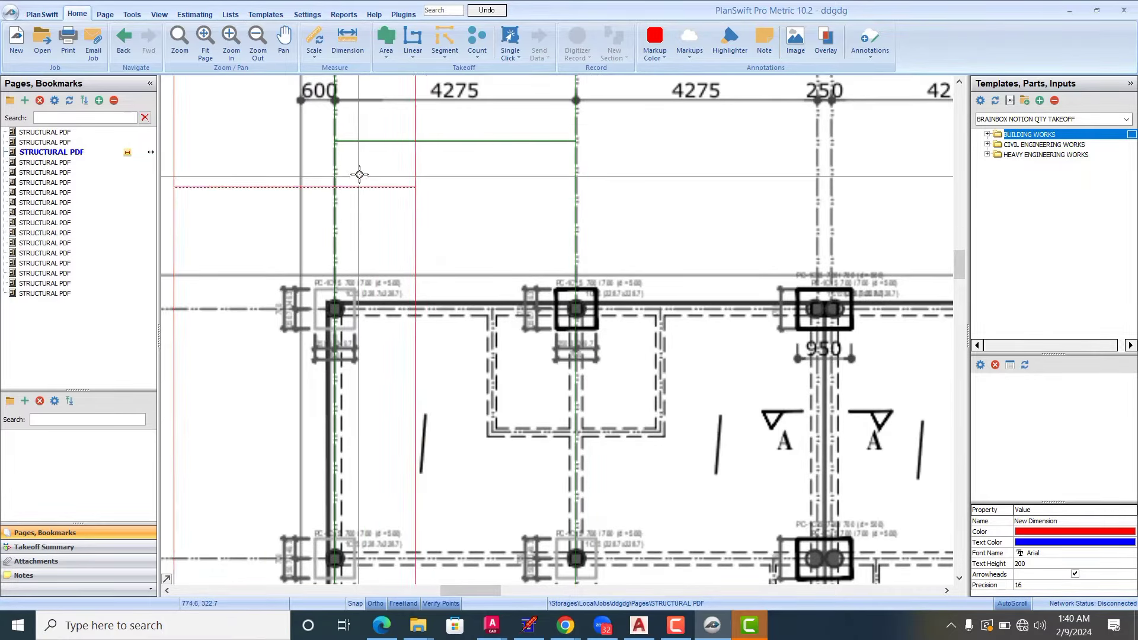
right_click(400, 167)
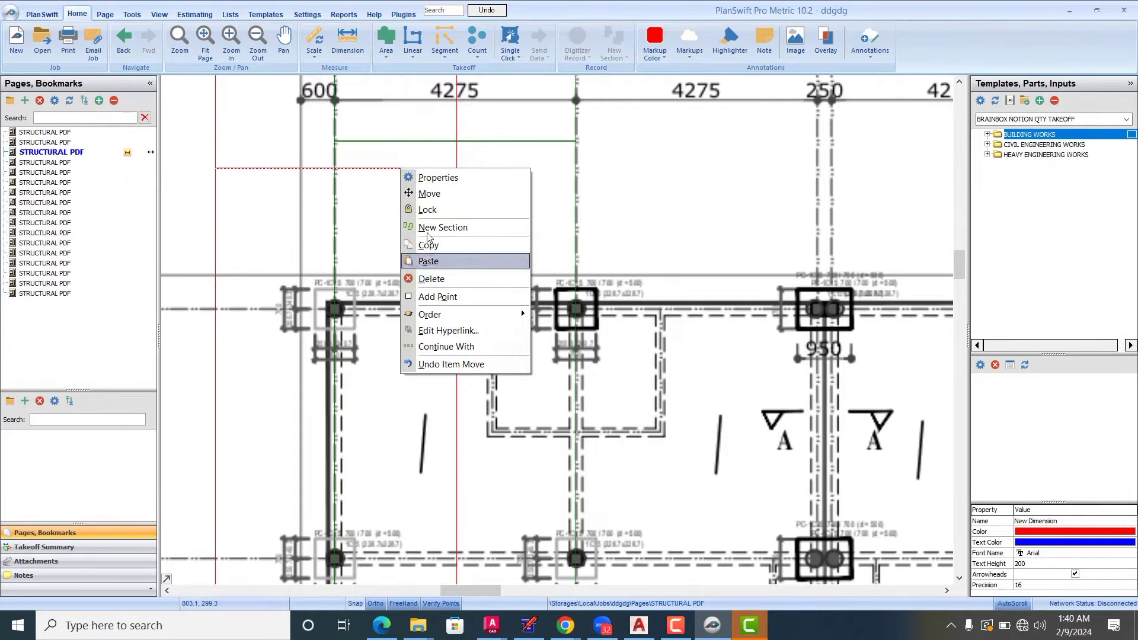
click(429, 195)
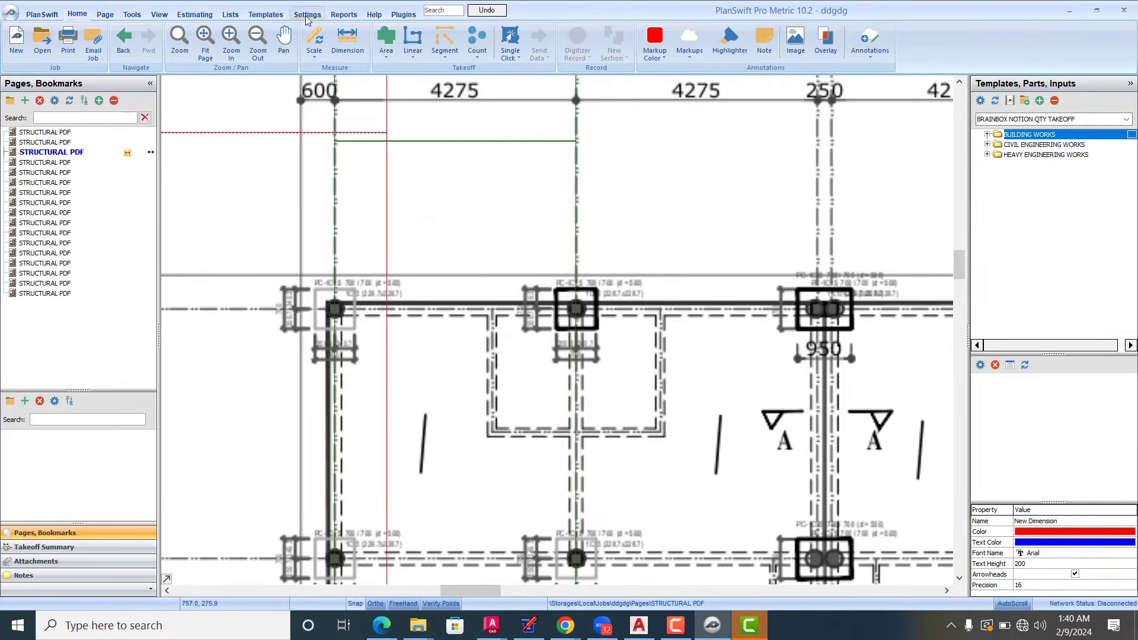
Step: Adjust the point size and enlarge the node size in the takeoff tool settings
click(307, 15)
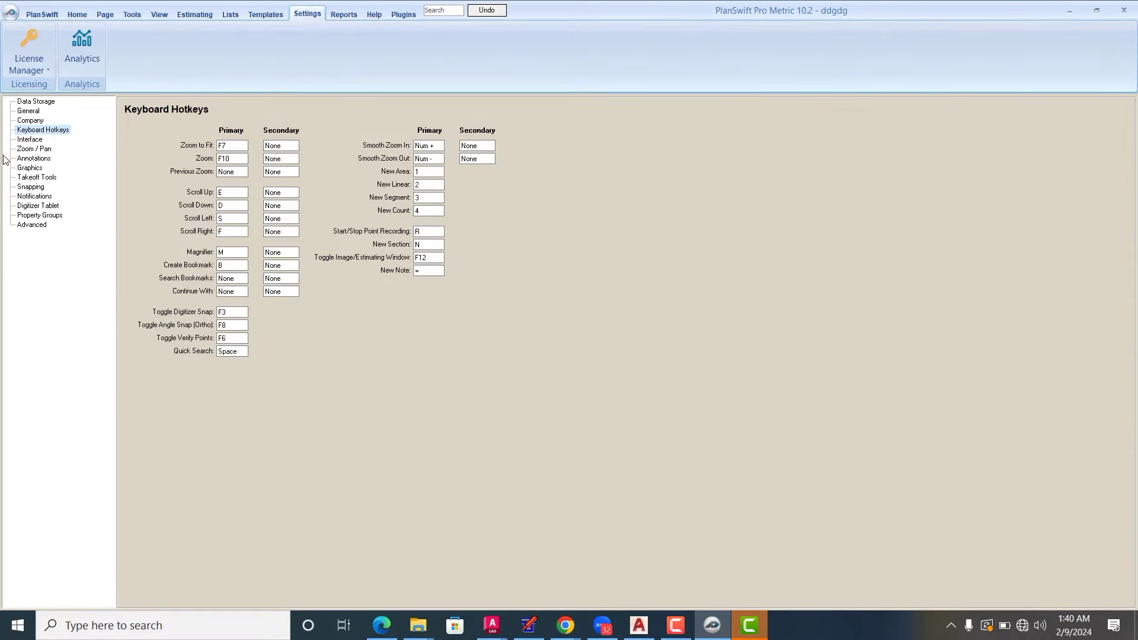
click(35, 158)
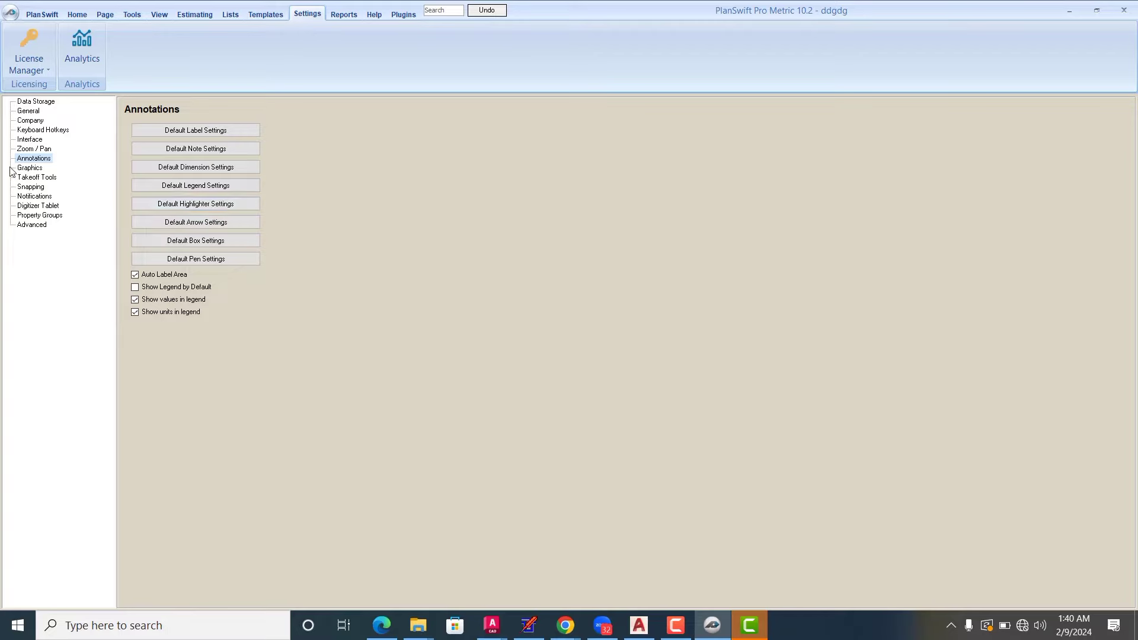
click(39, 177)
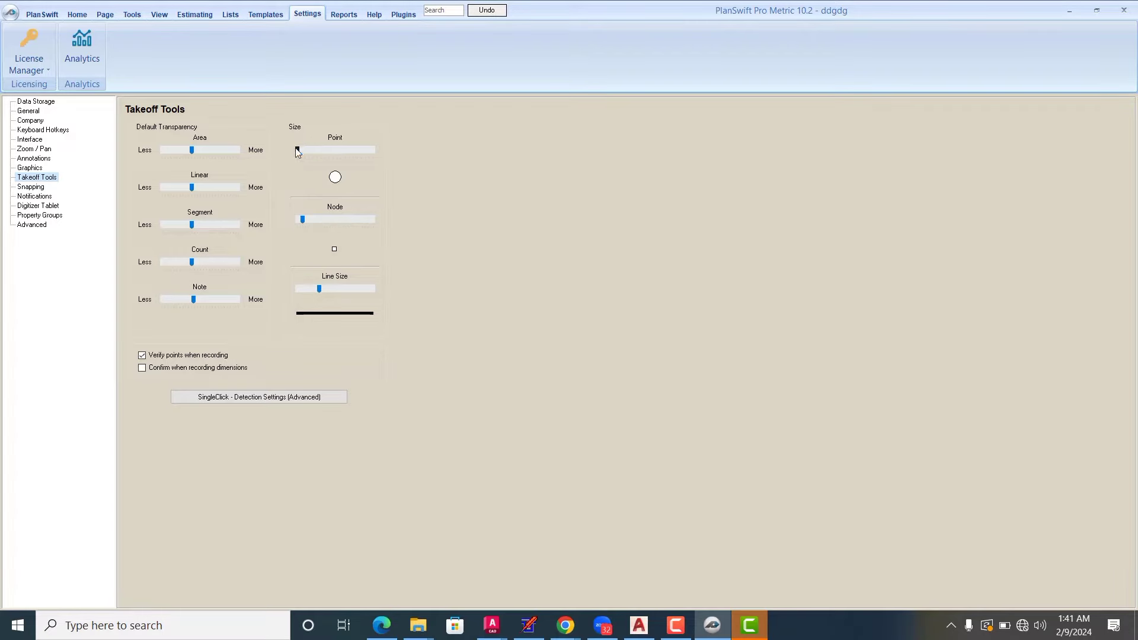
drag(297, 150, 309, 150)
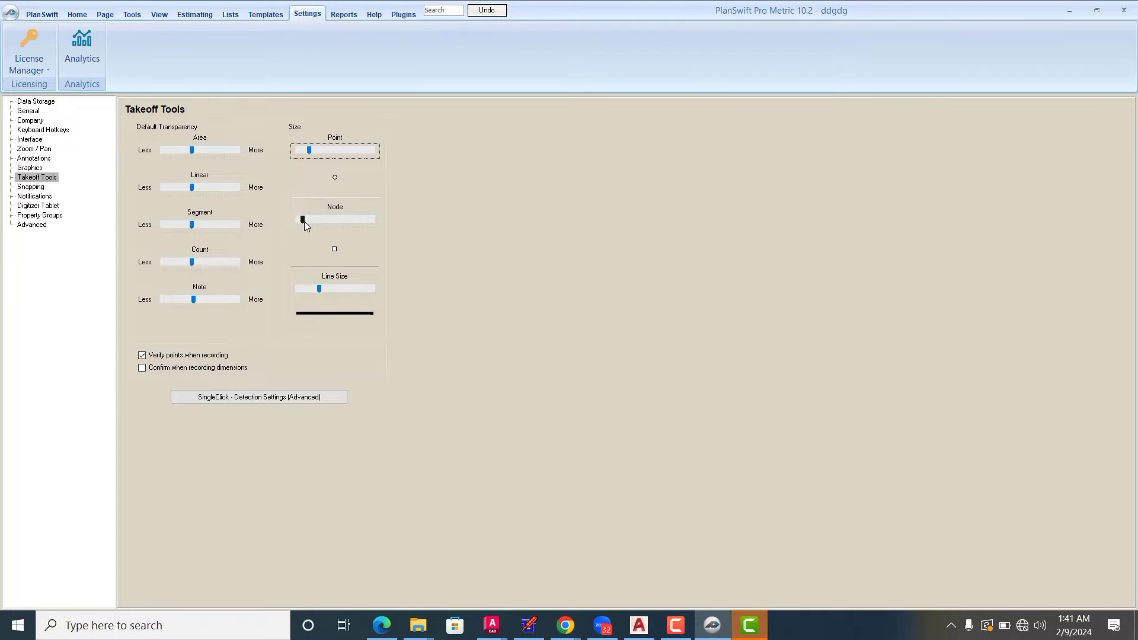
drag(303, 220, 313, 221)
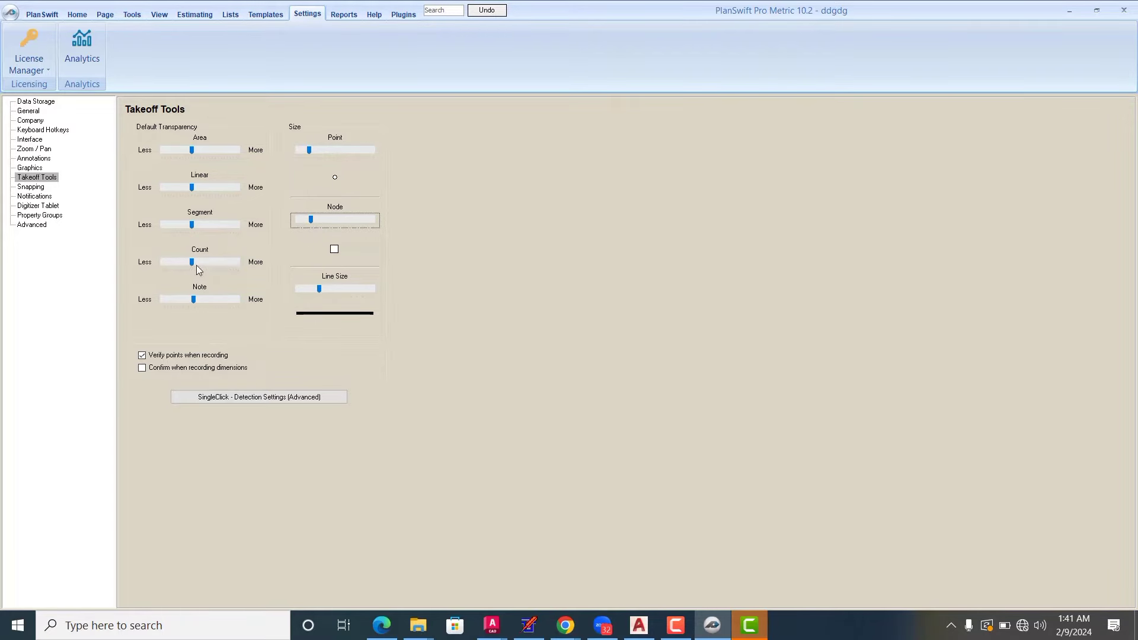
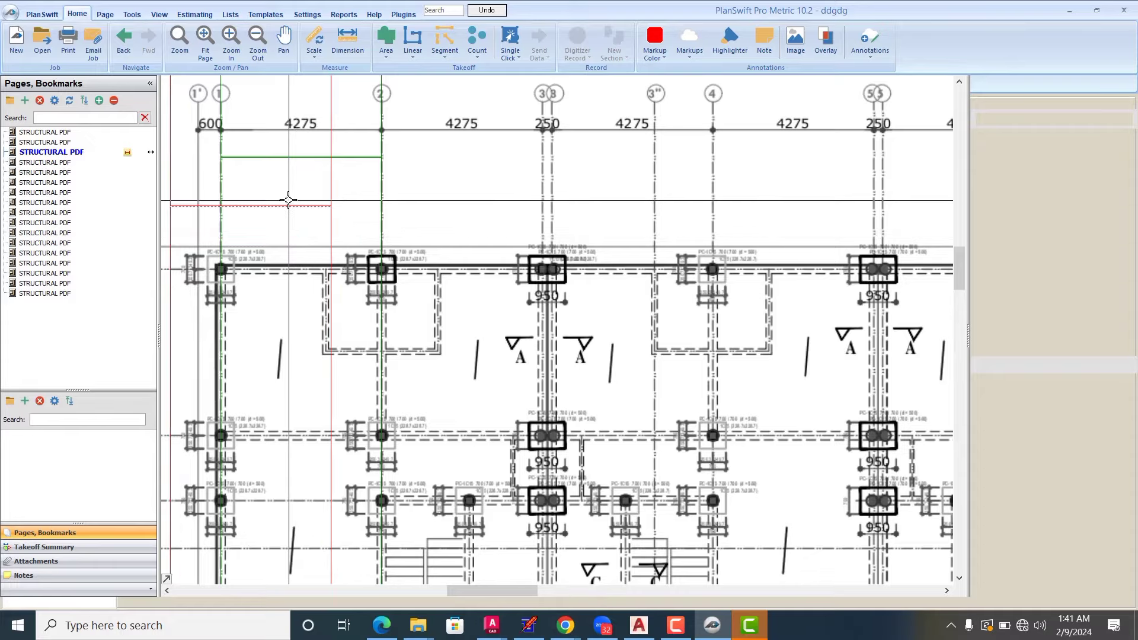
Step: Return to the foundation layout and review the list of preset drawing scales without applying one
scroll(316, 234, down, 4)
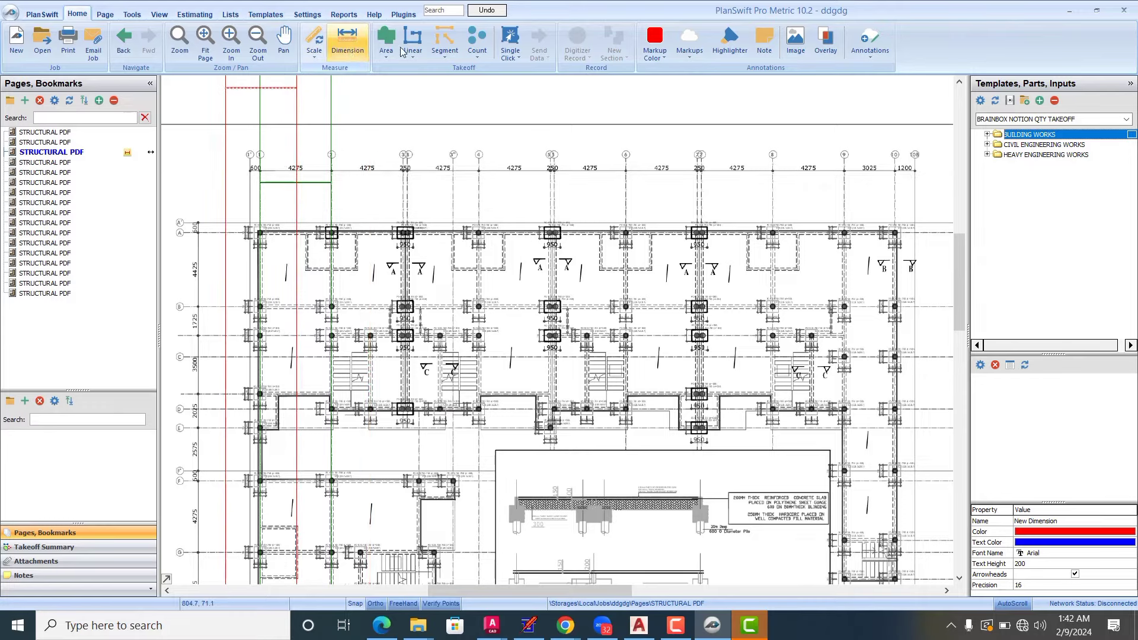
click(313, 55)
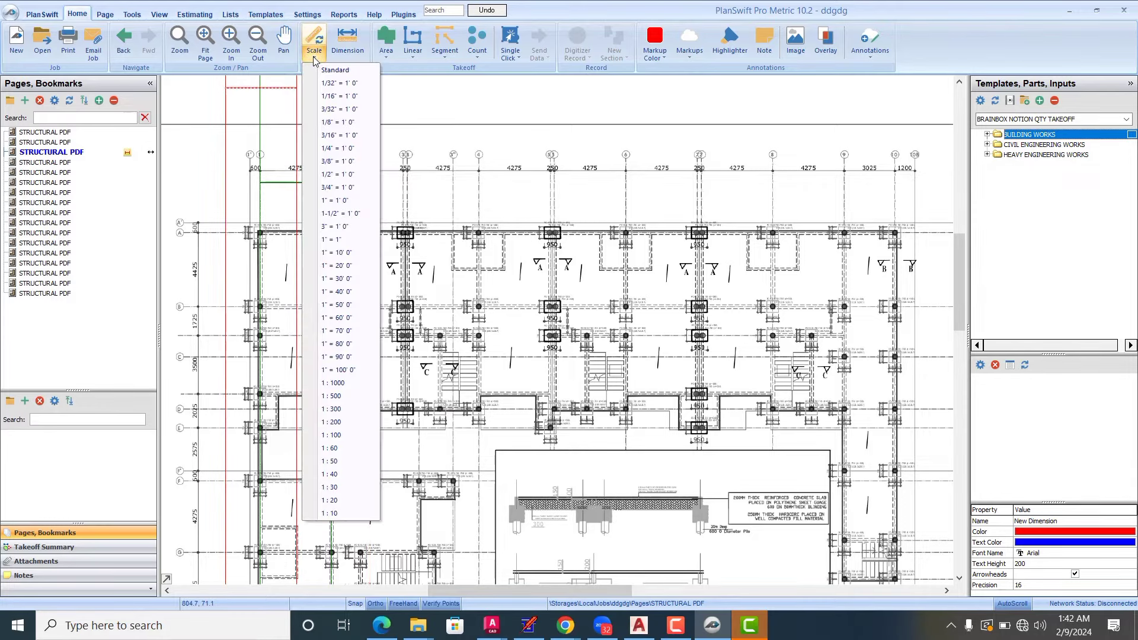
click(314, 55)
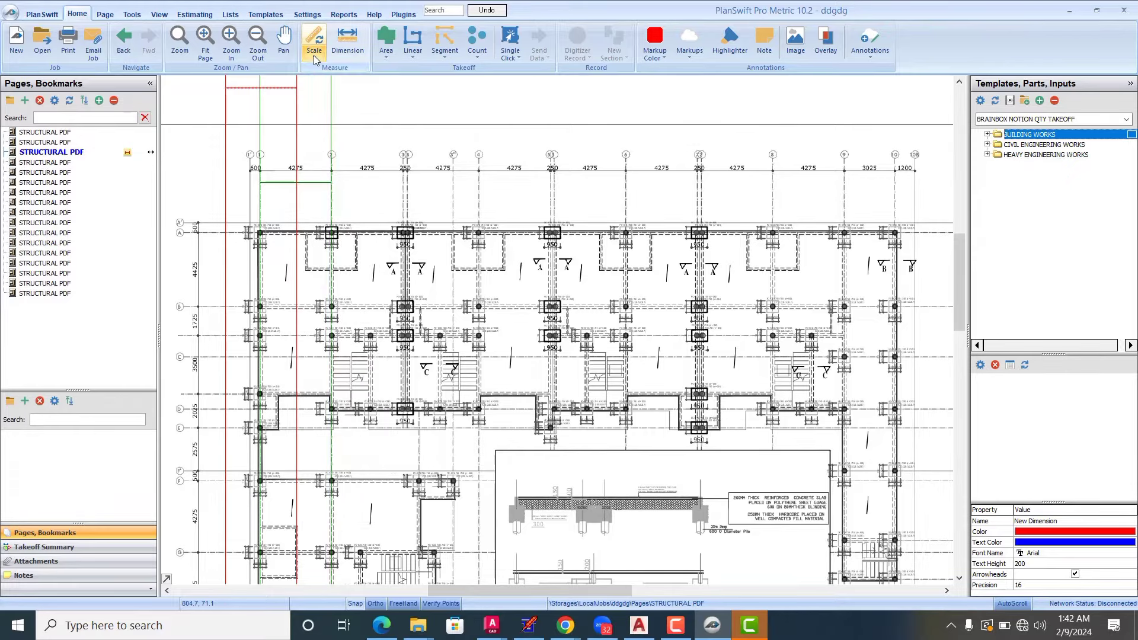
click(314, 55)
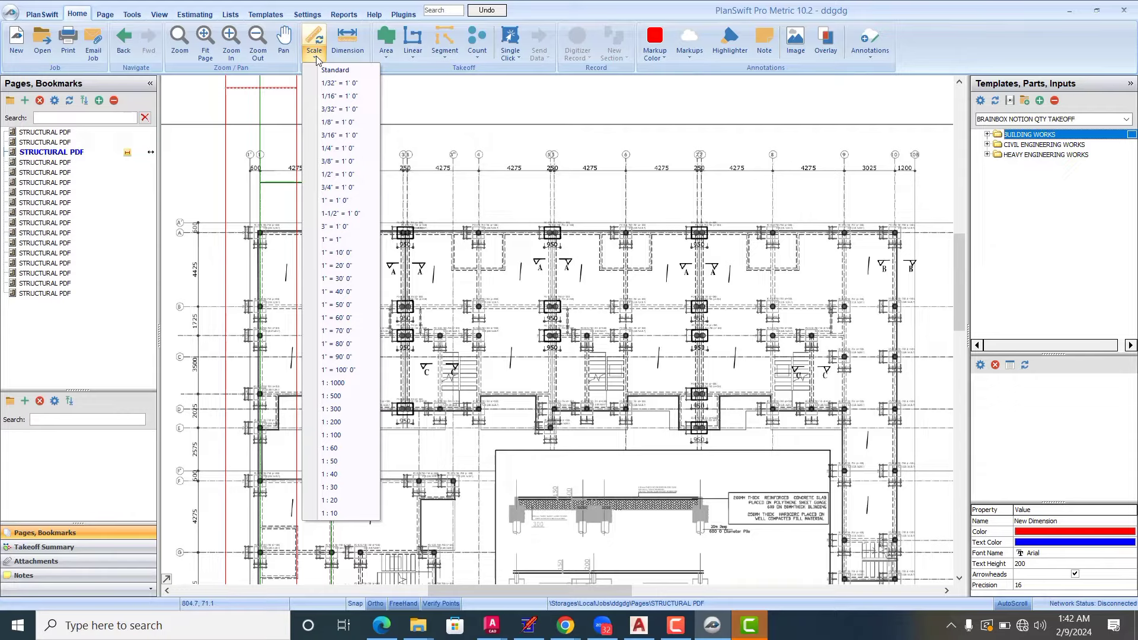
click(317, 58)
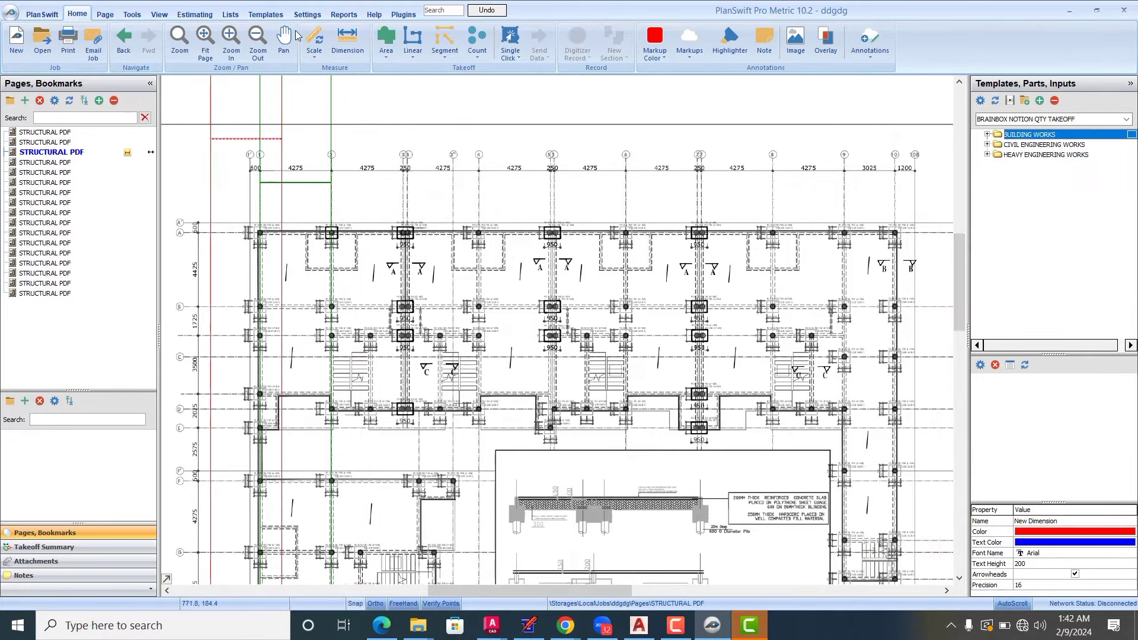
Step: Try text heights of 10 and 2 on the red check dimension between grid lines 1 and 2
click(205, 41)
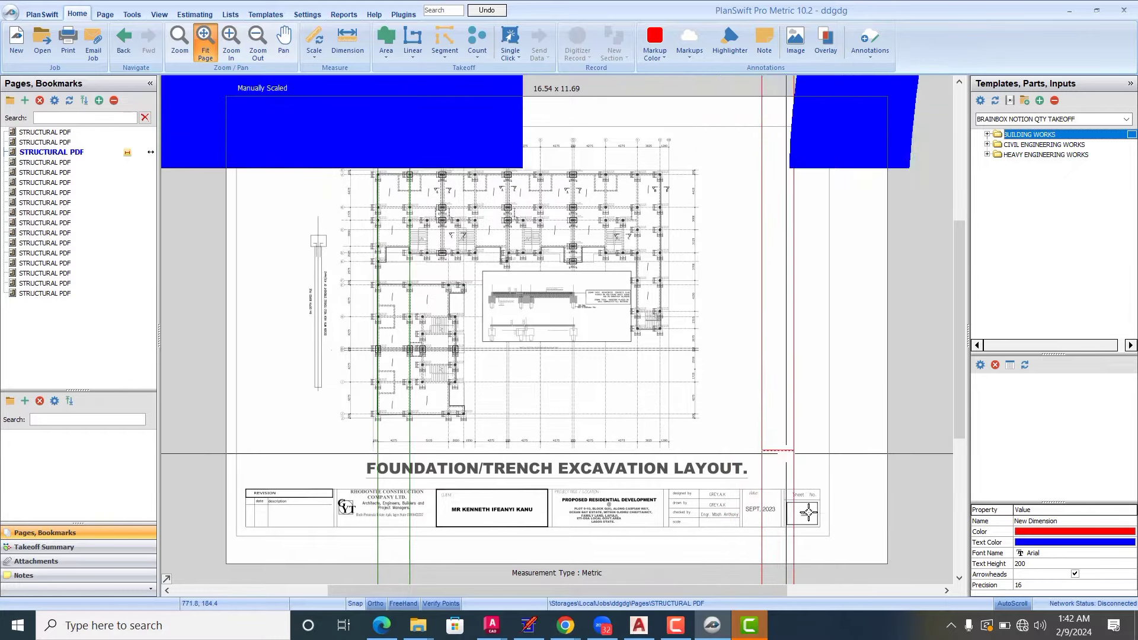
click(1020, 565)
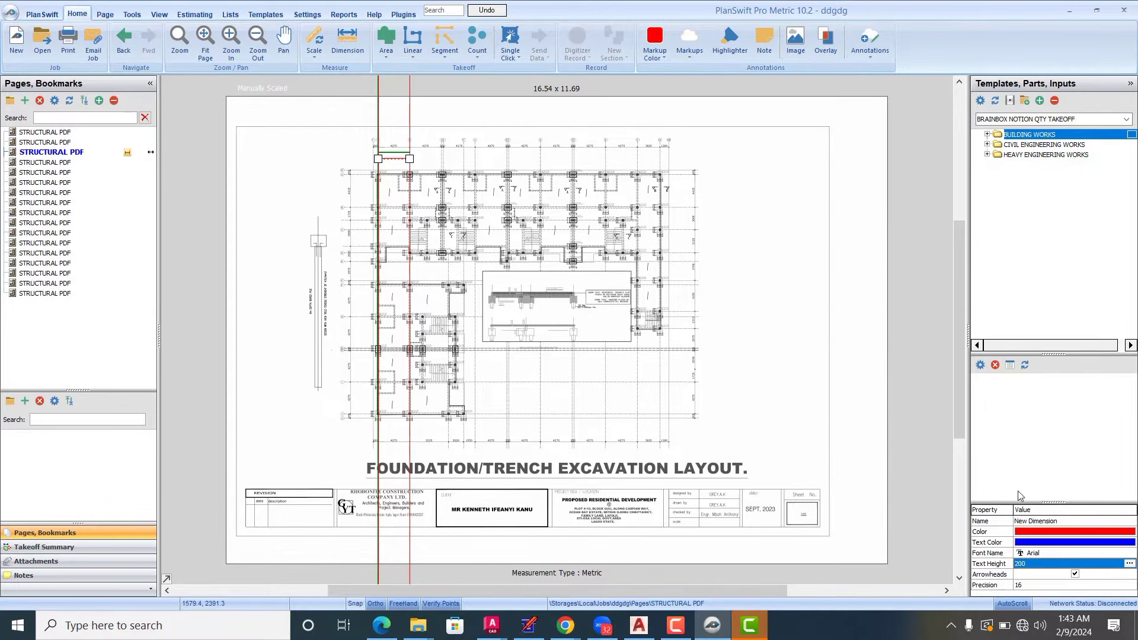
click(1037, 564)
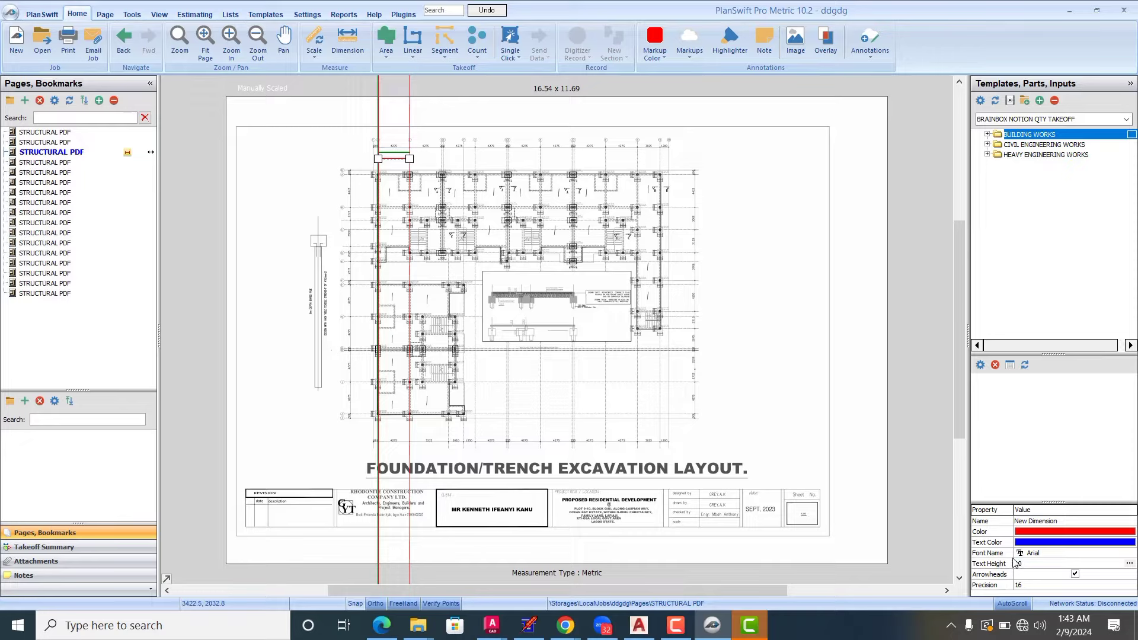
key(Return)
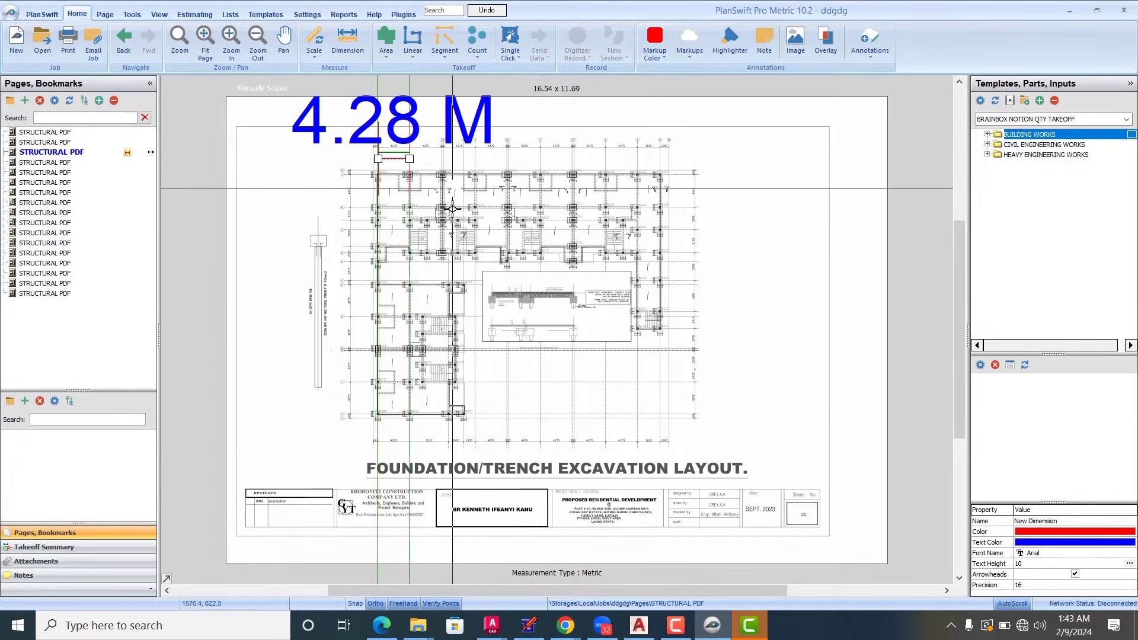
click(1021, 564)
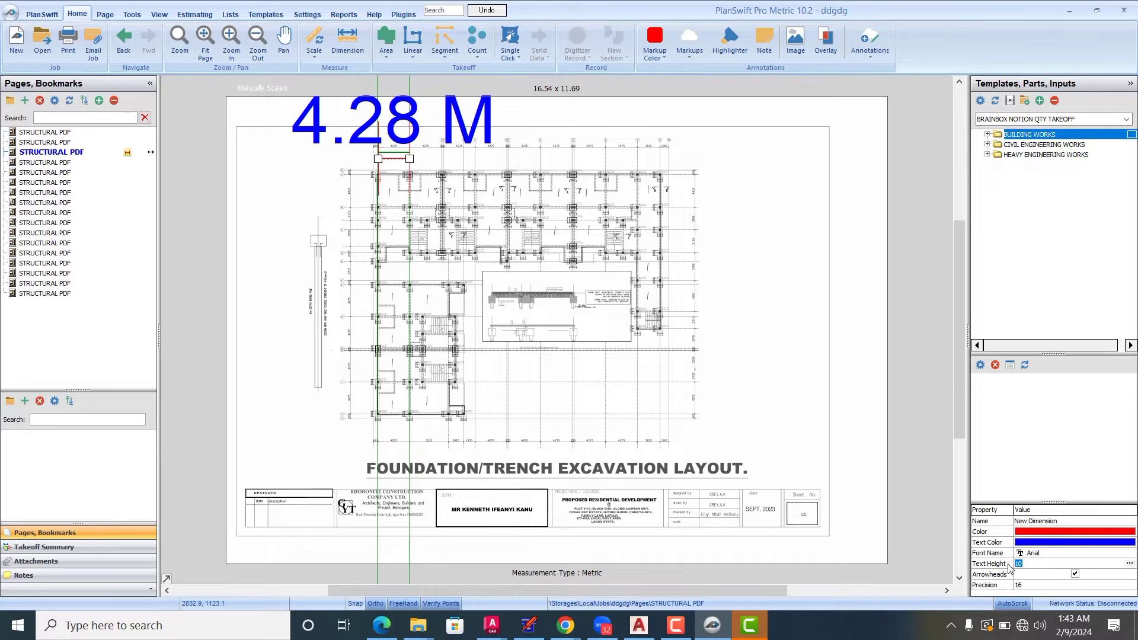
text(2)
key(Return)
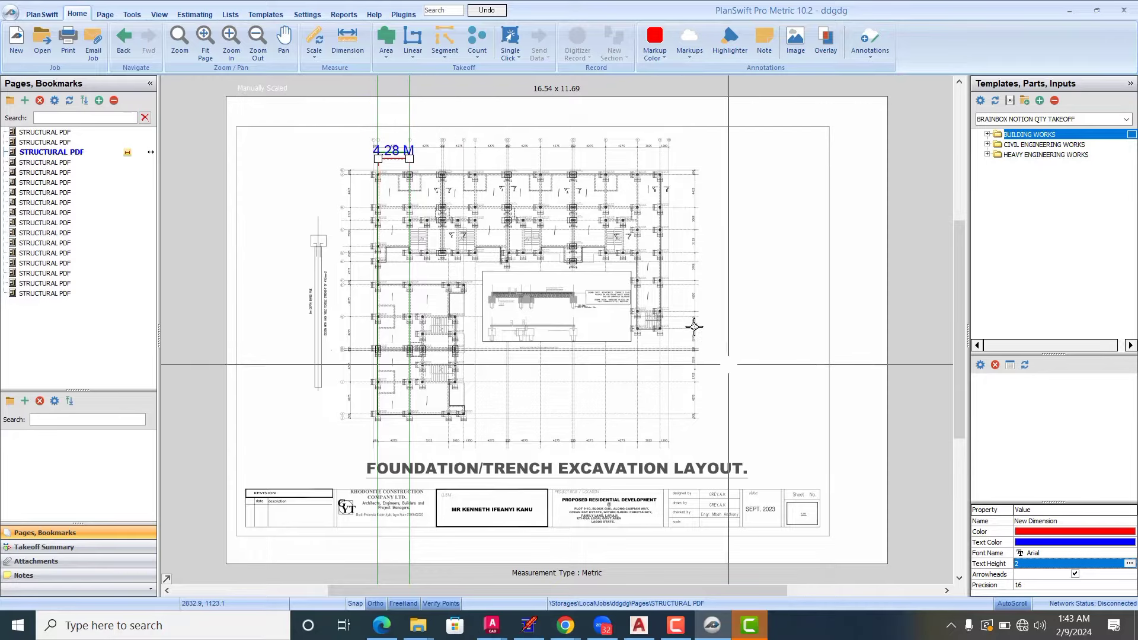
Step: Set the text height of the red check dimension between grid lines 1 and 2 to 1, then deselect it
click(1024, 564)
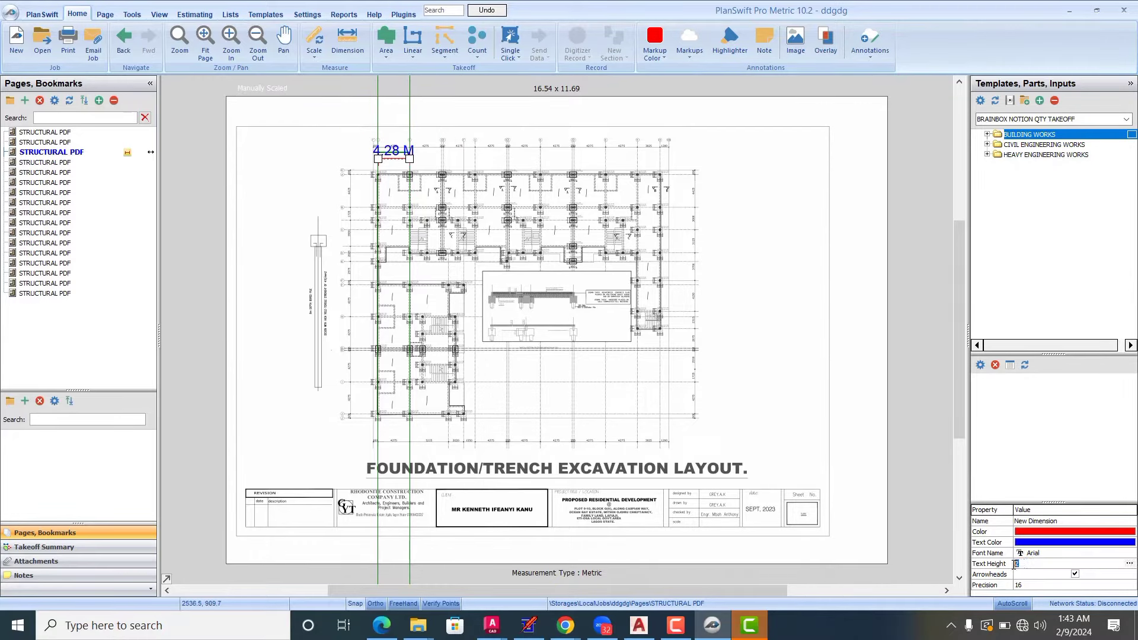
key(Return)
scroll(382, 133, up, 2)
scroll(386, 136, up, 5)
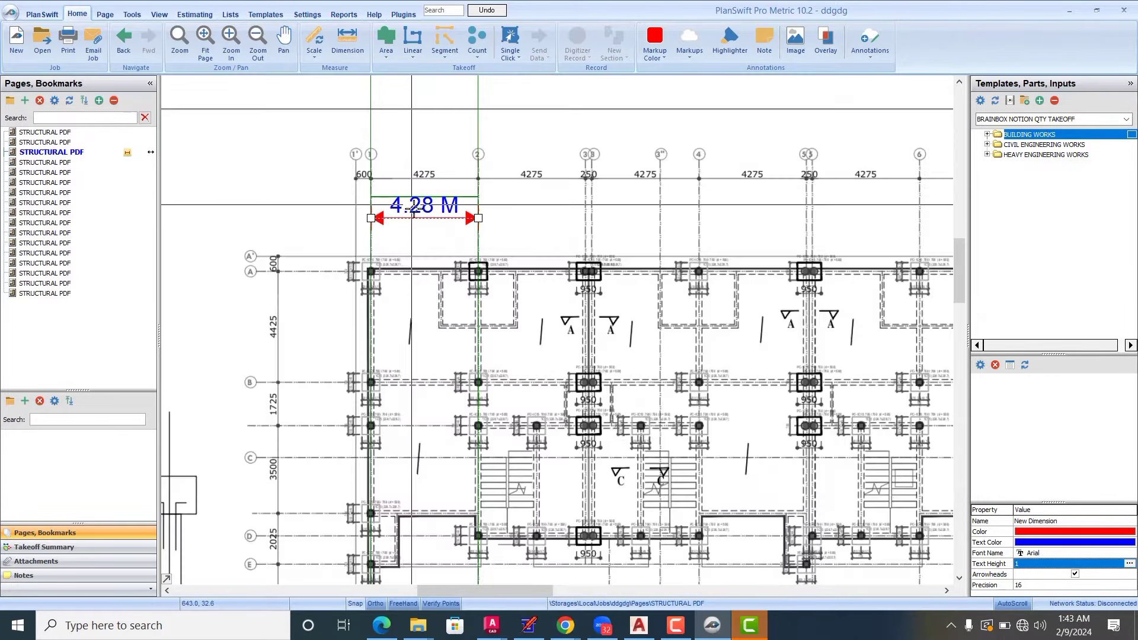
scroll(448, 245, down, 3)
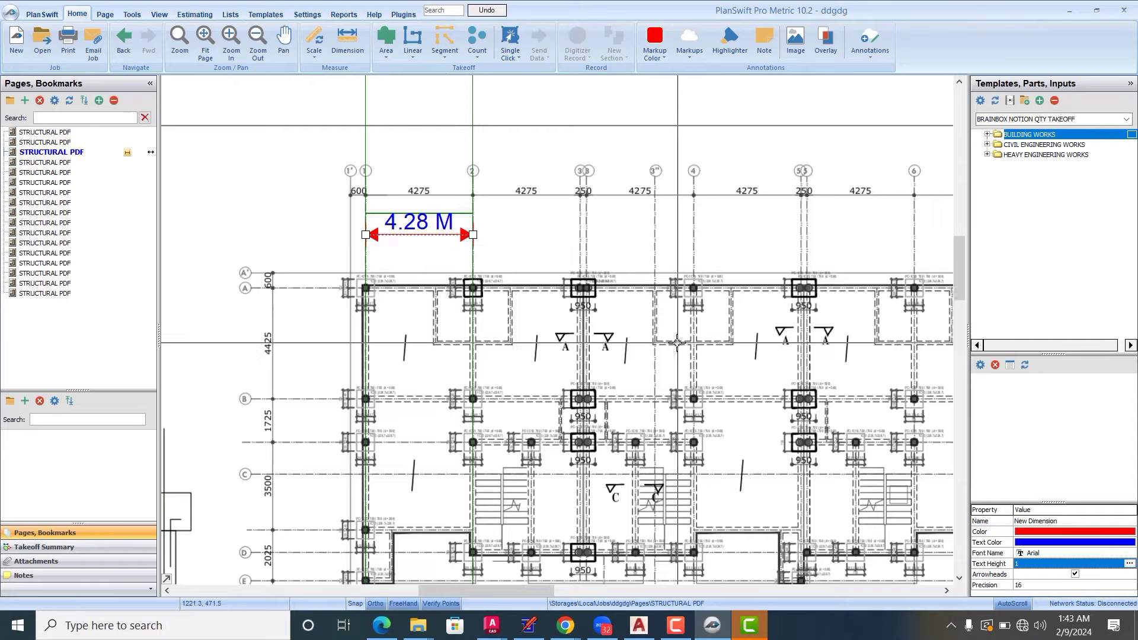
click(492, 210)
Step: Inspect the properties of the green scale dimension line between grid lines 1 and 2
scroll(491, 210, down, 4)
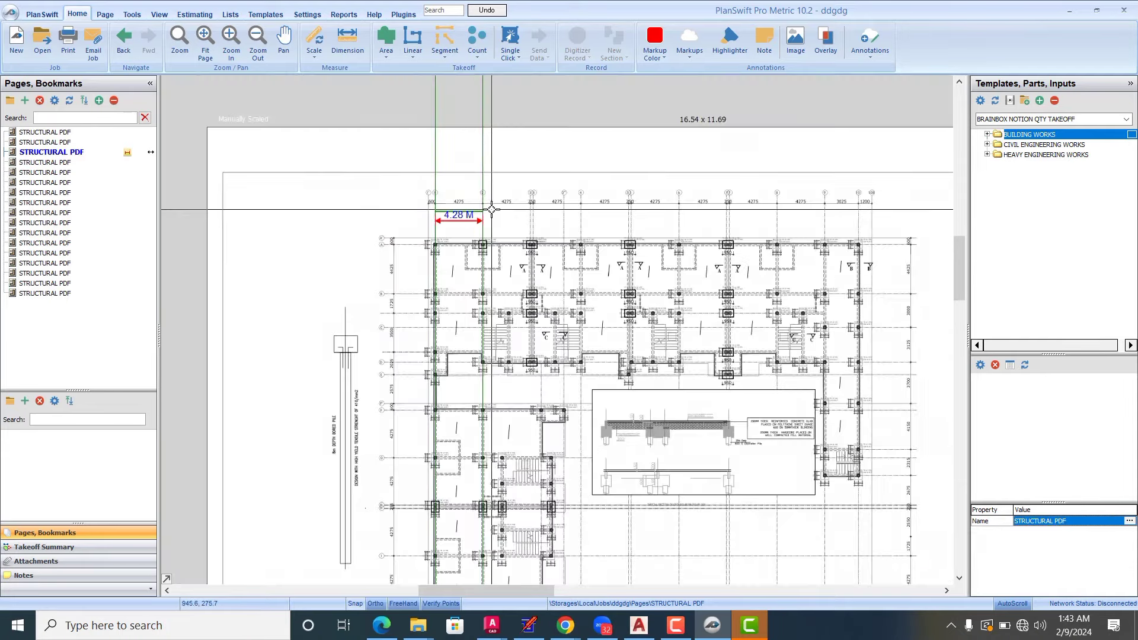
scroll(383, 208, up, 3)
scroll(382, 208, up, 3)
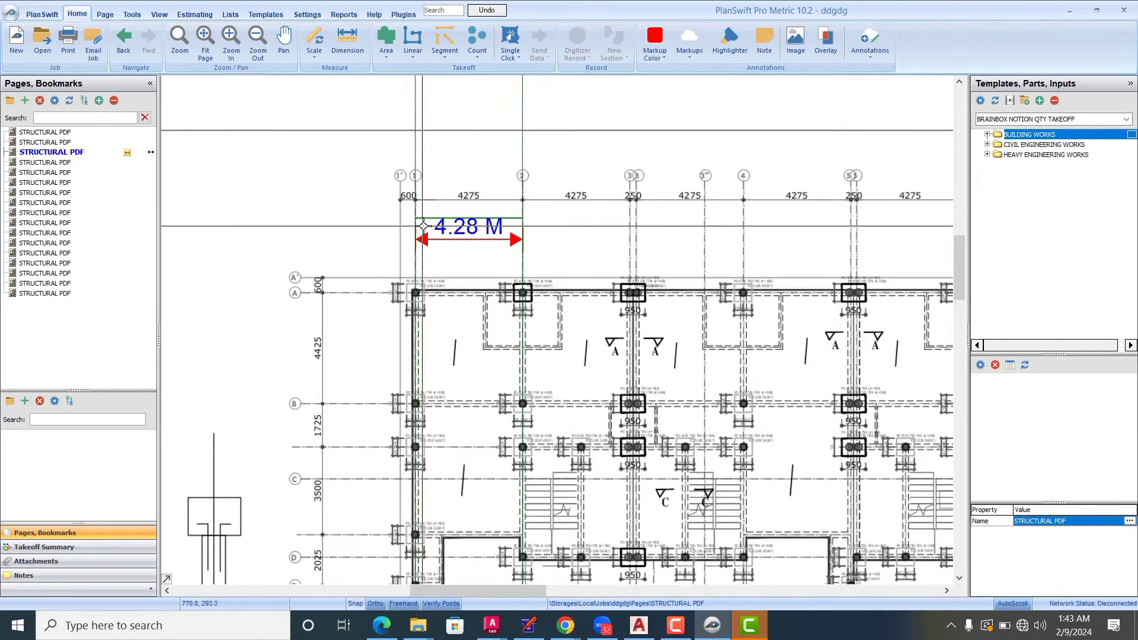
click(432, 212)
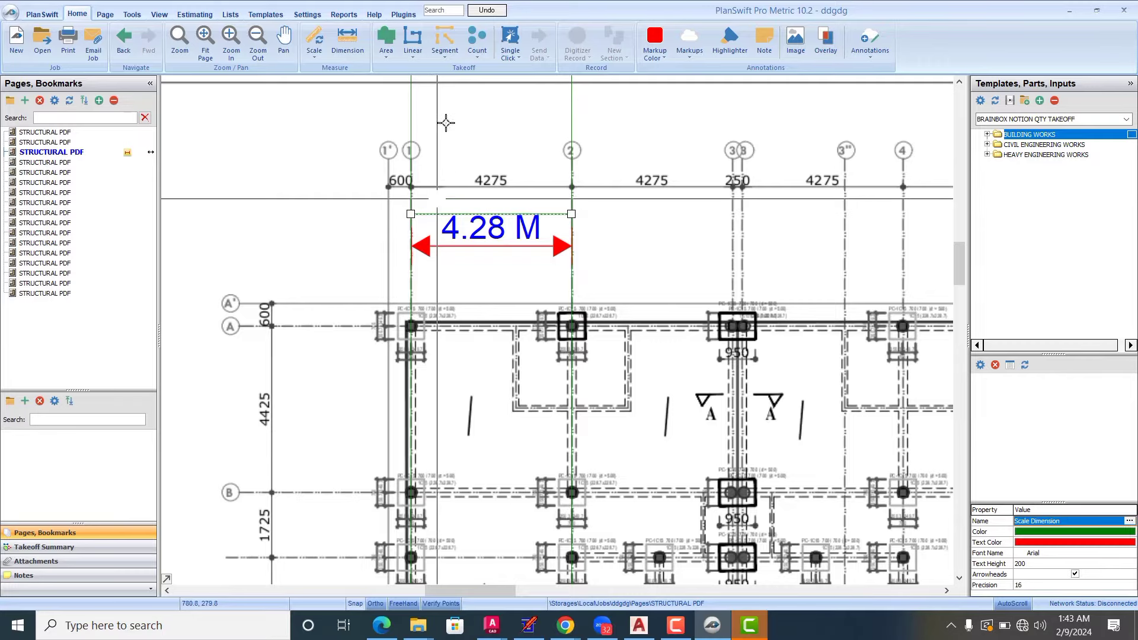
key(Escape)
Step: Set the text size in the default label annotation settings to 1
click(316, 16)
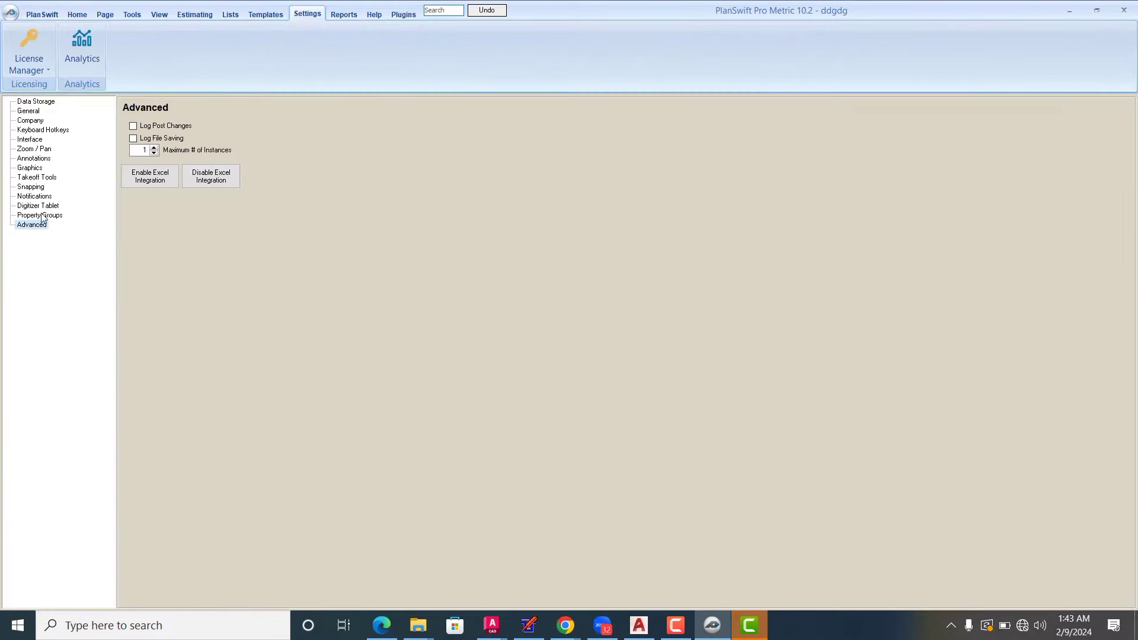
click(37, 159)
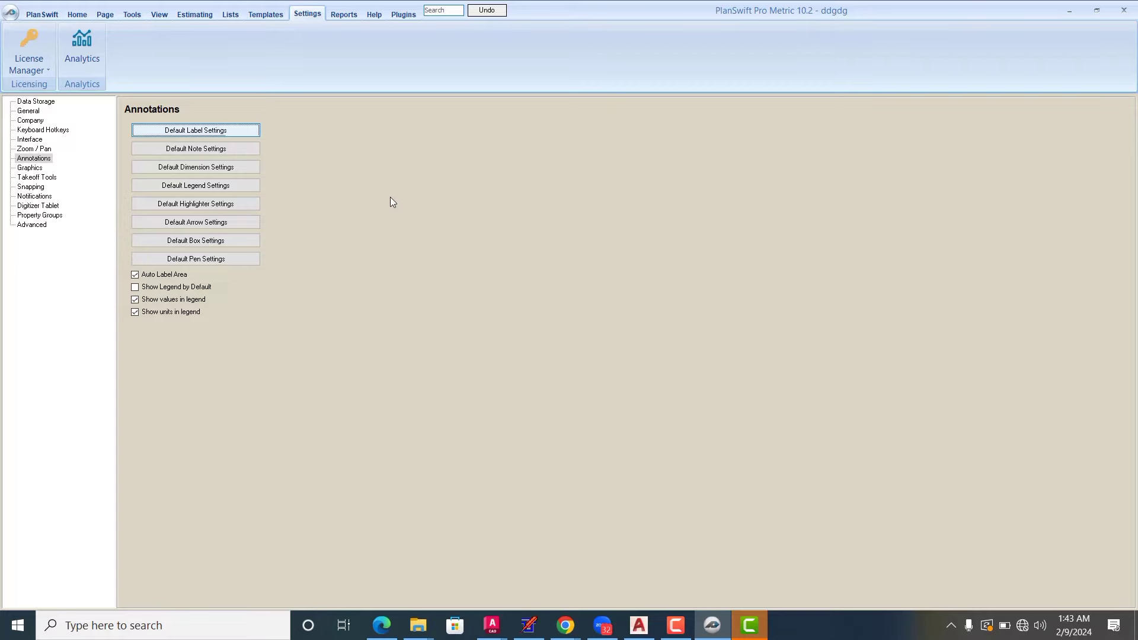
click(205, 131)
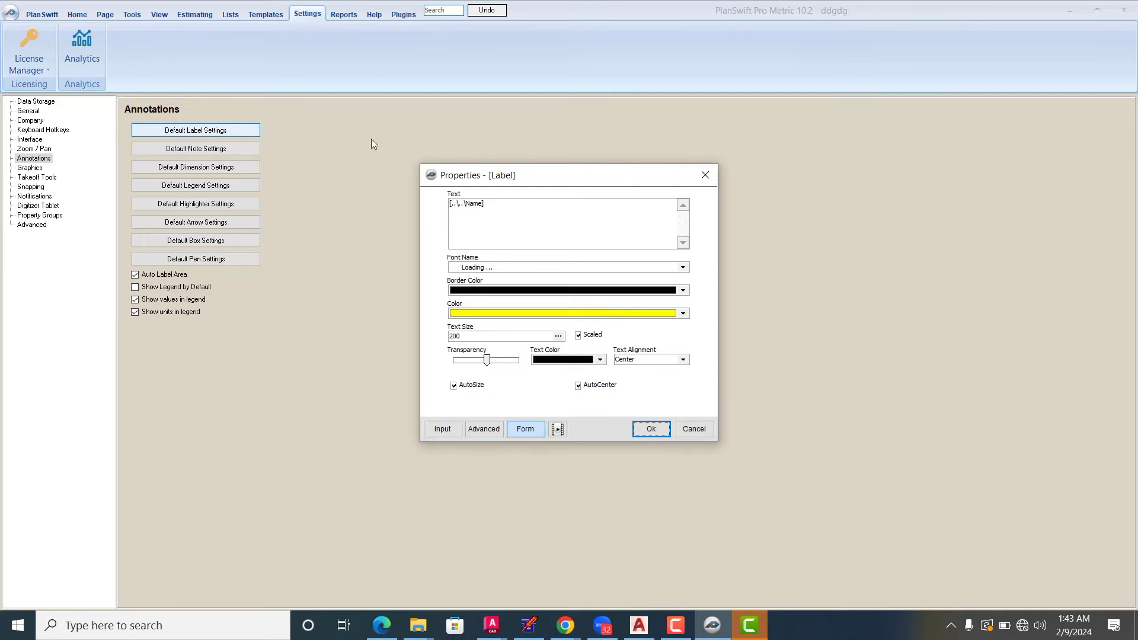
click(462, 336)
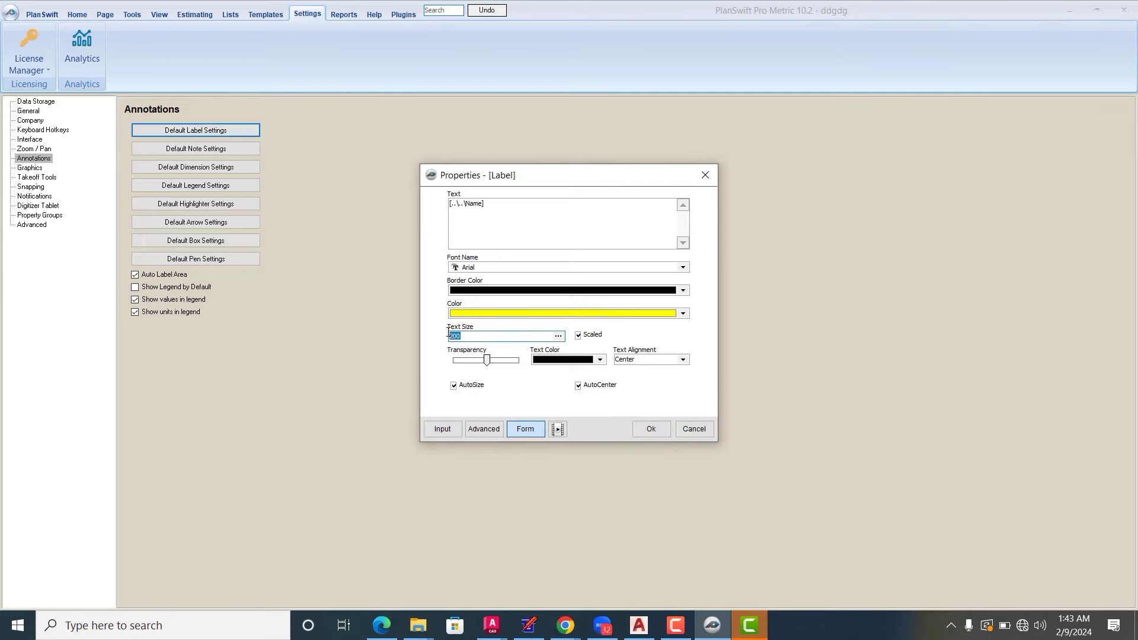
text(1)
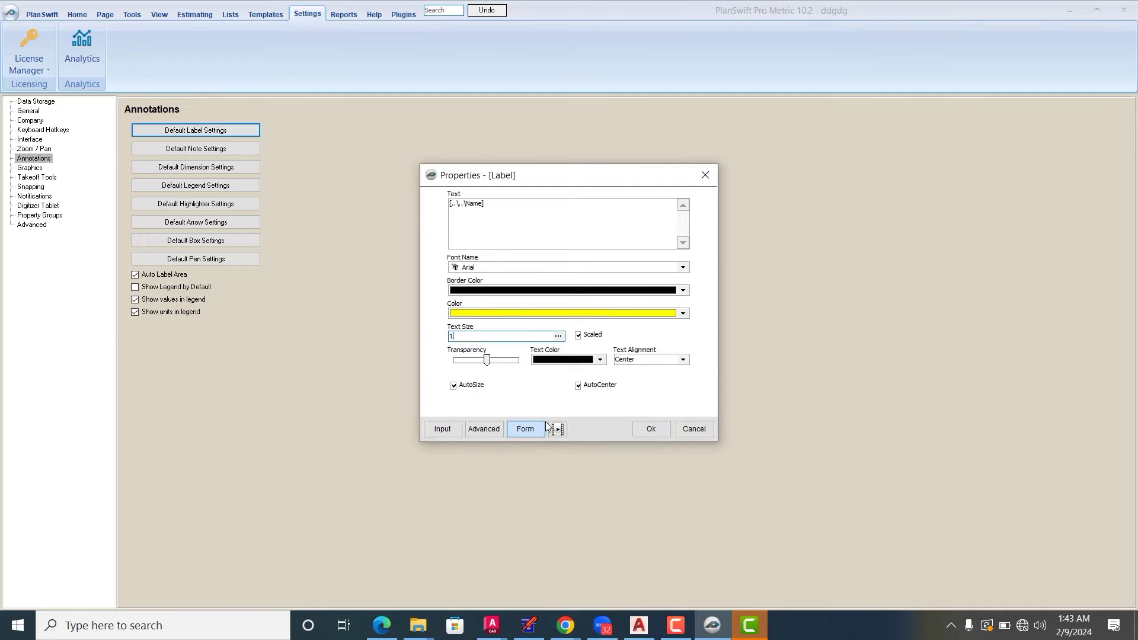
click(656, 434)
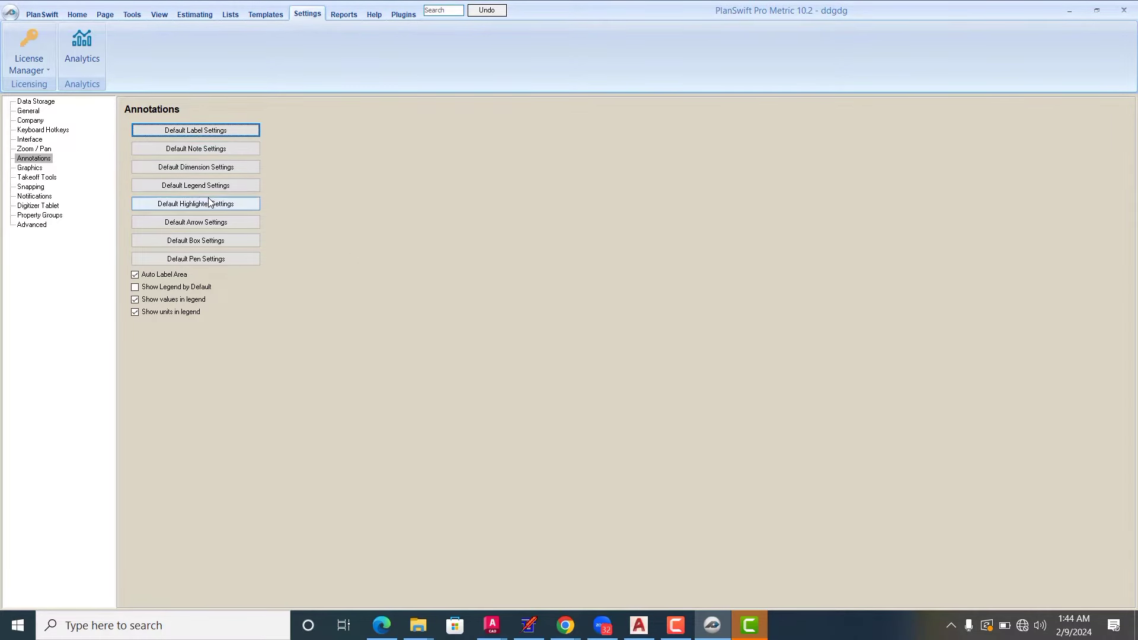
Step: Set the text height in the default dimension settings to 1 and return to the foundation layout
click(208, 168)
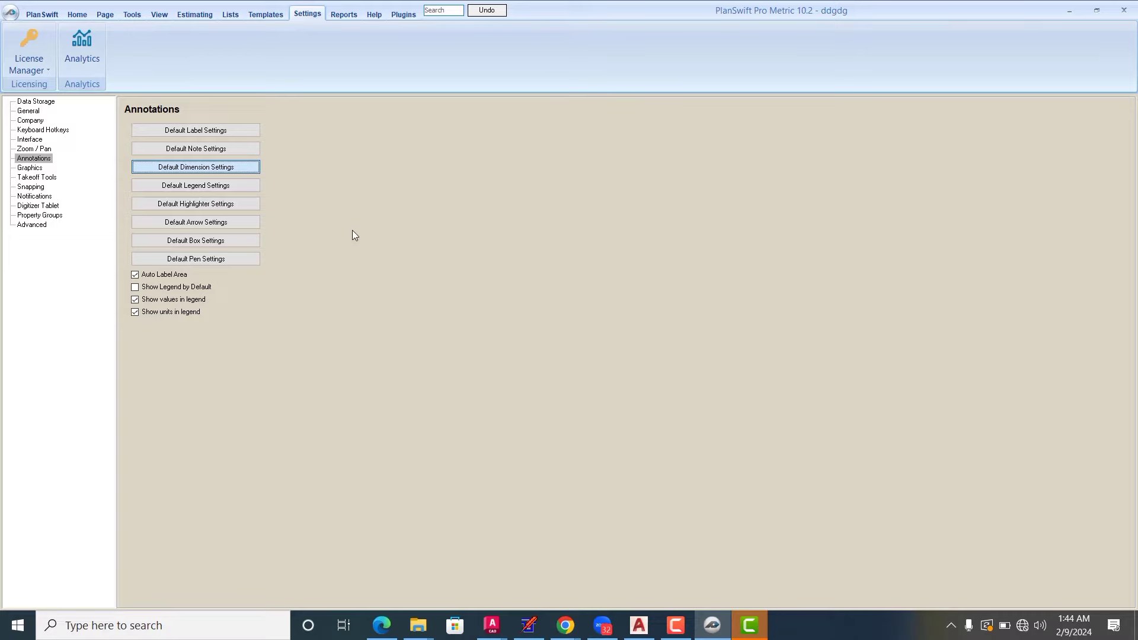
click(192, 161)
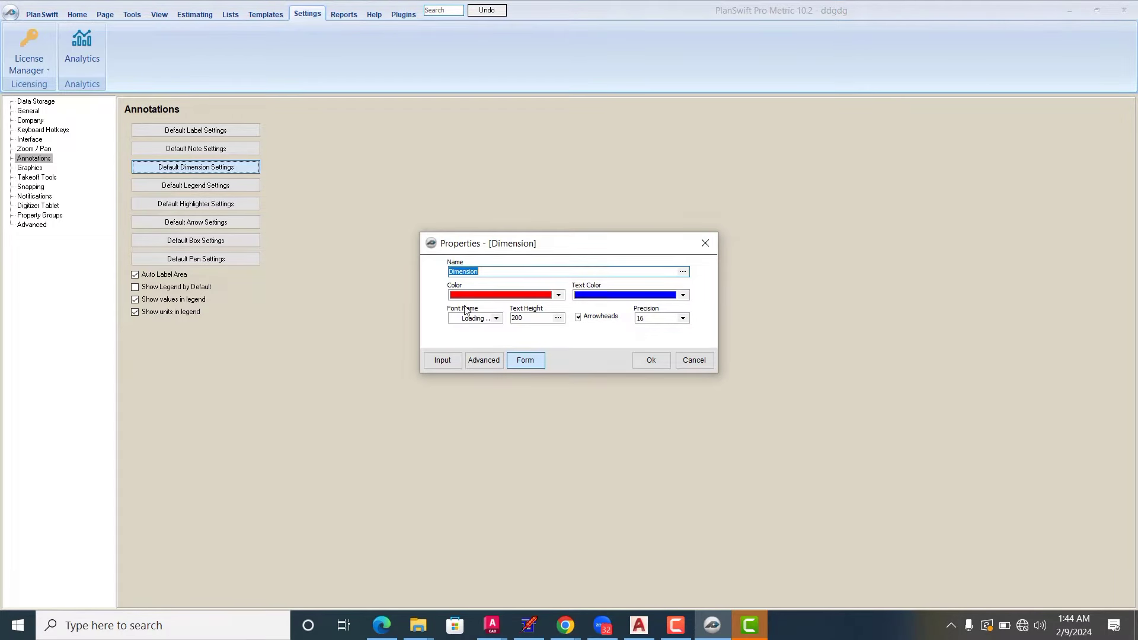
double_click(508, 318)
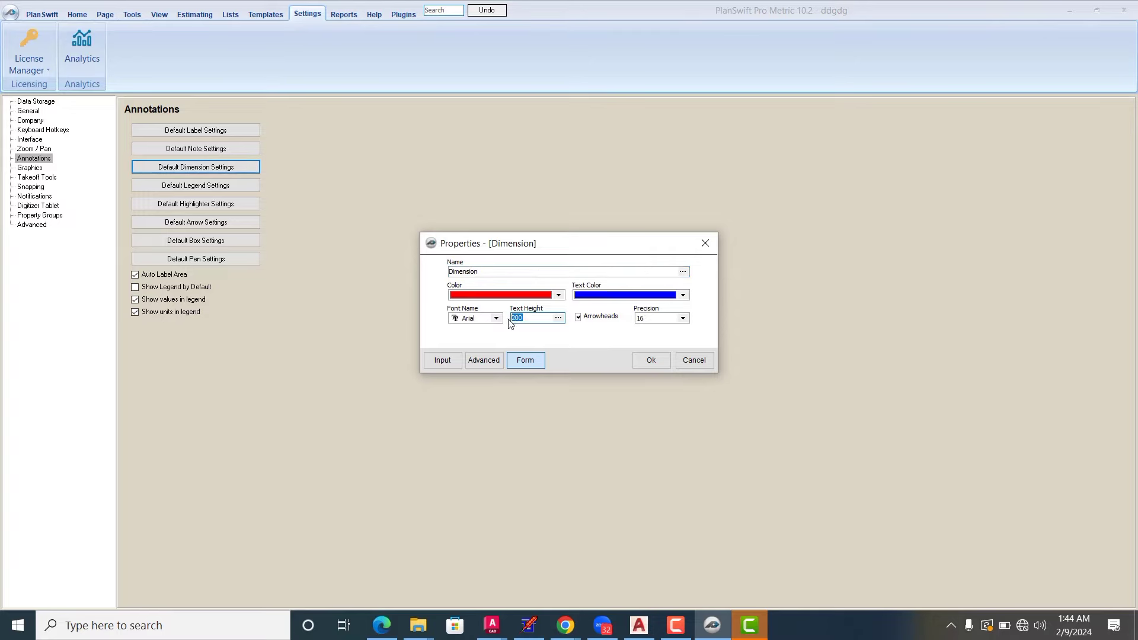
text(1)
click(651, 360)
click(649, 361)
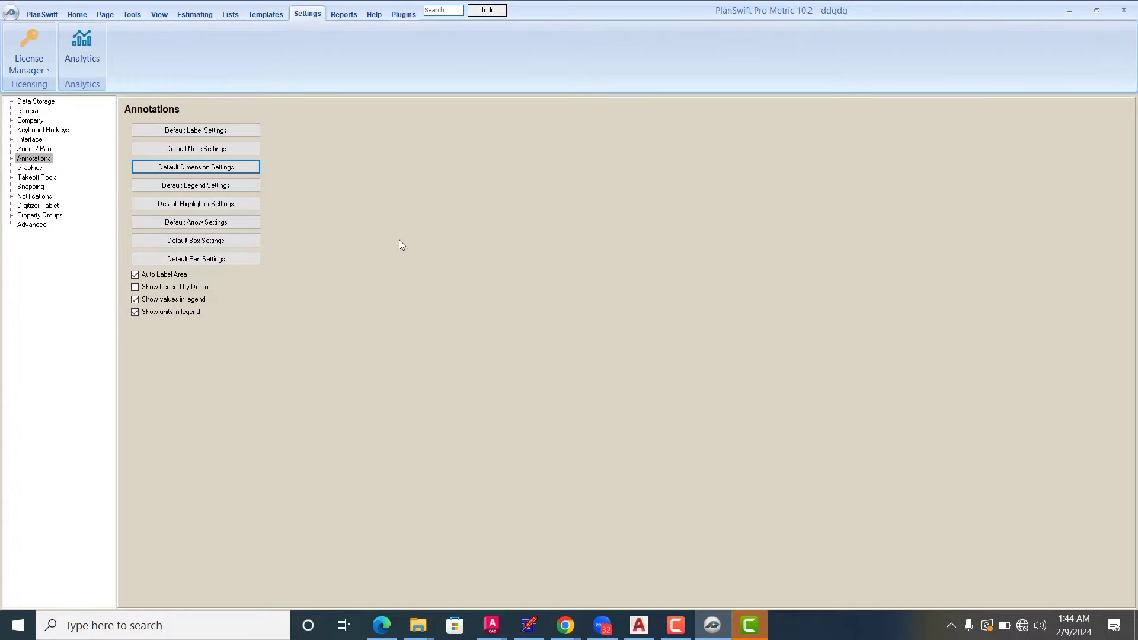
click(76, 15)
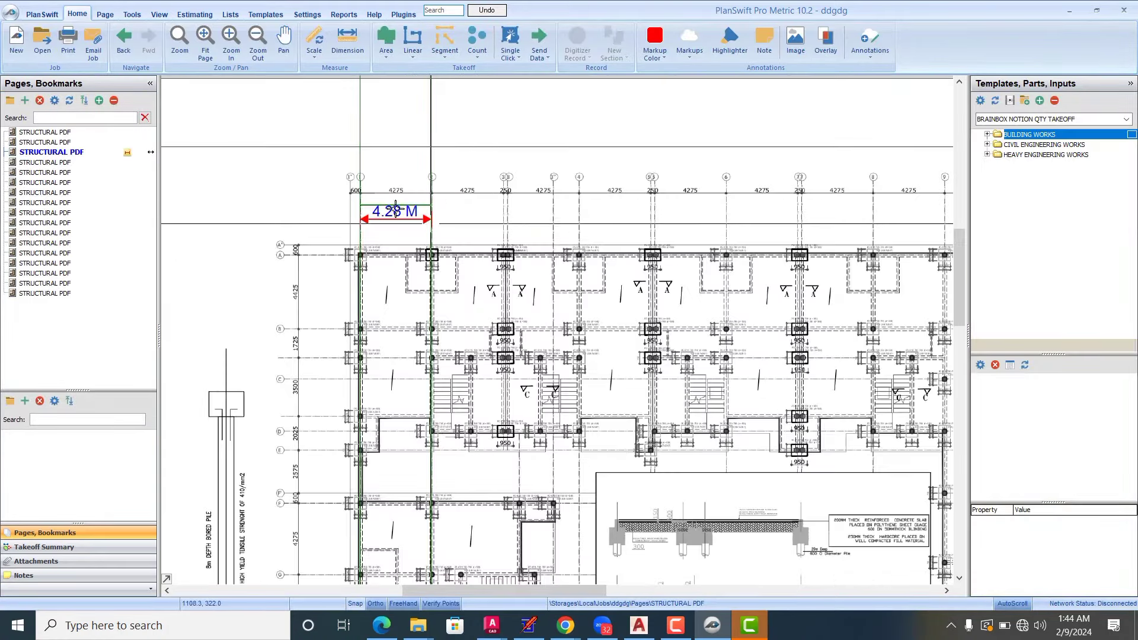
scroll(380, 206, up, 1)
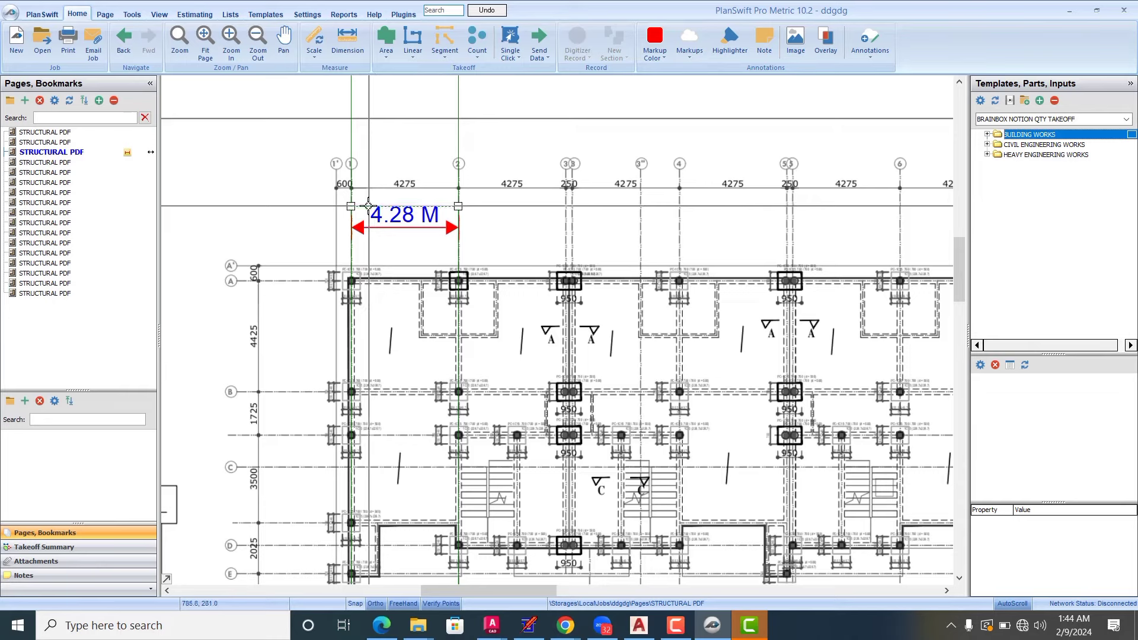
Step: Set the text height of the green scale dimension between grid lines 1 and 2 to 1, then deselect it
click(368, 205)
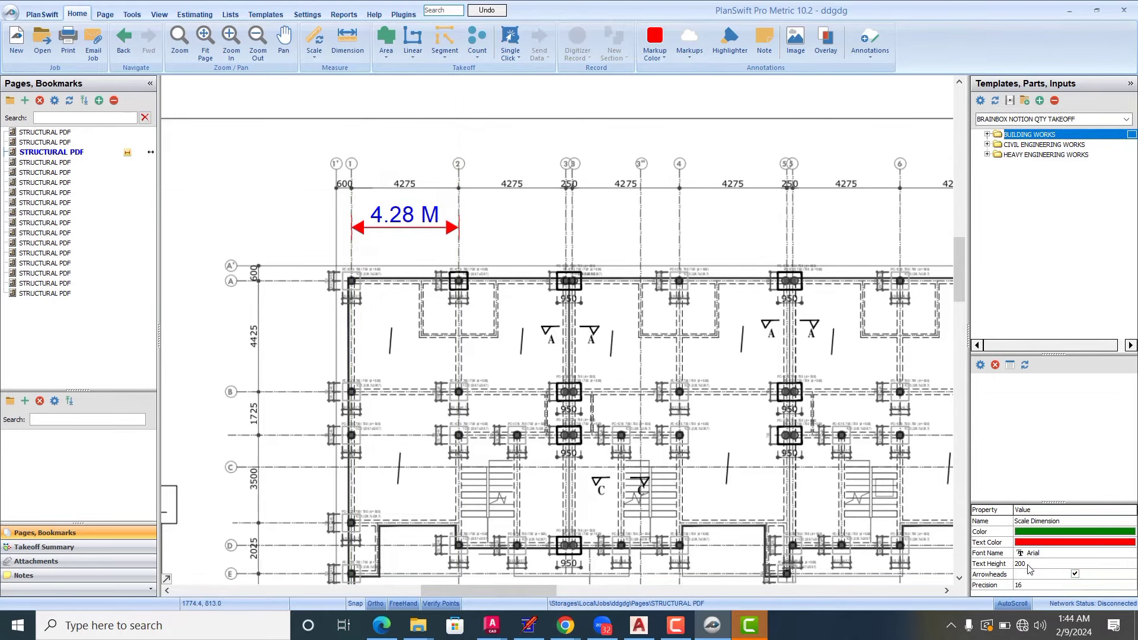
click(1030, 565)
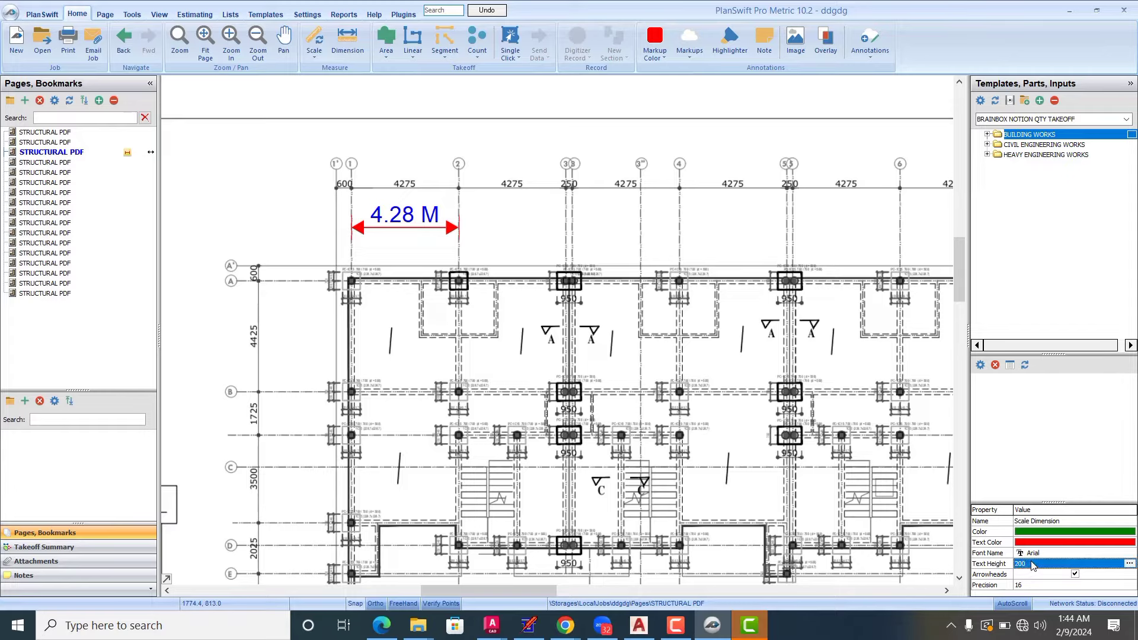
click(1033, 565)
drag(1031, 564, 1016, 567)
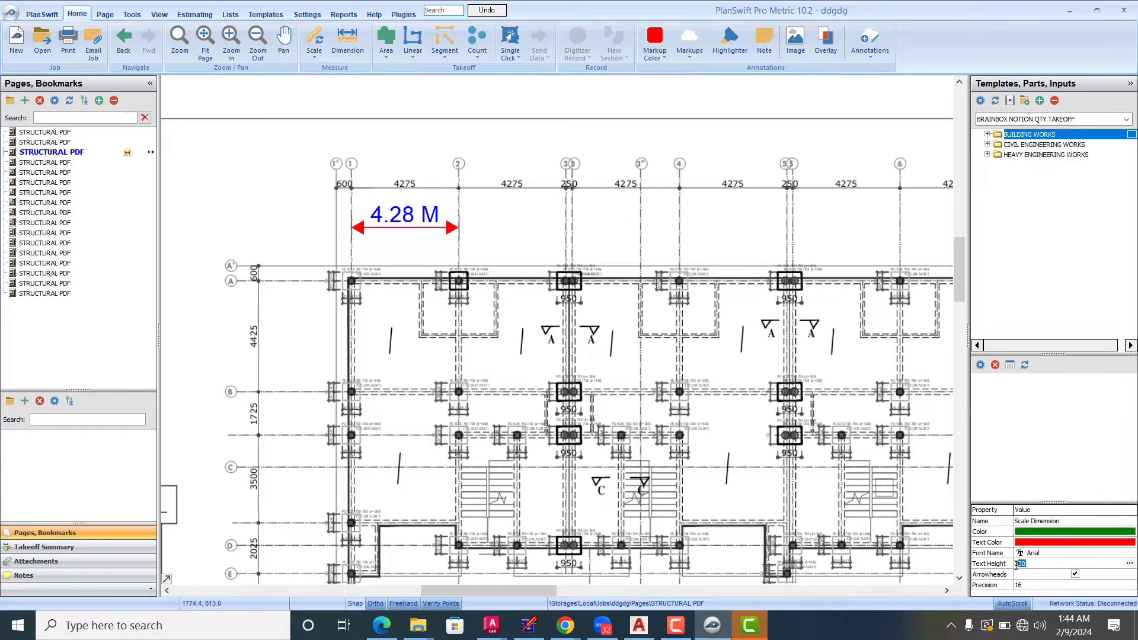
text(1)
key(Return)
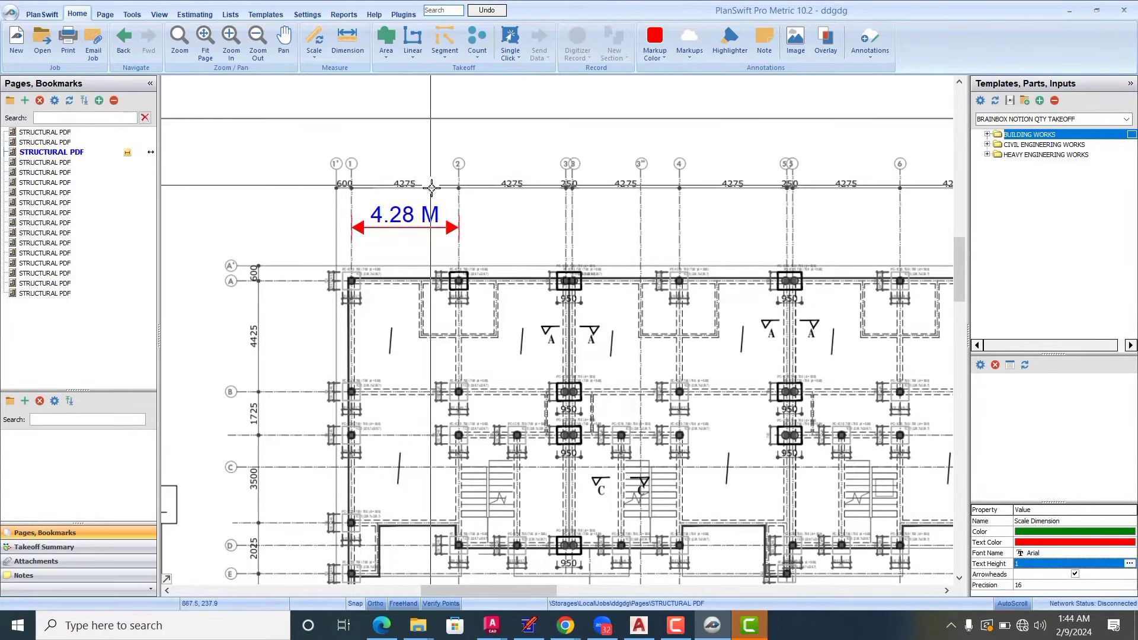
scroll(432, 243, up, 3)
scroll(332, 246, down, 3)
scroll(335, 246, down, 2)
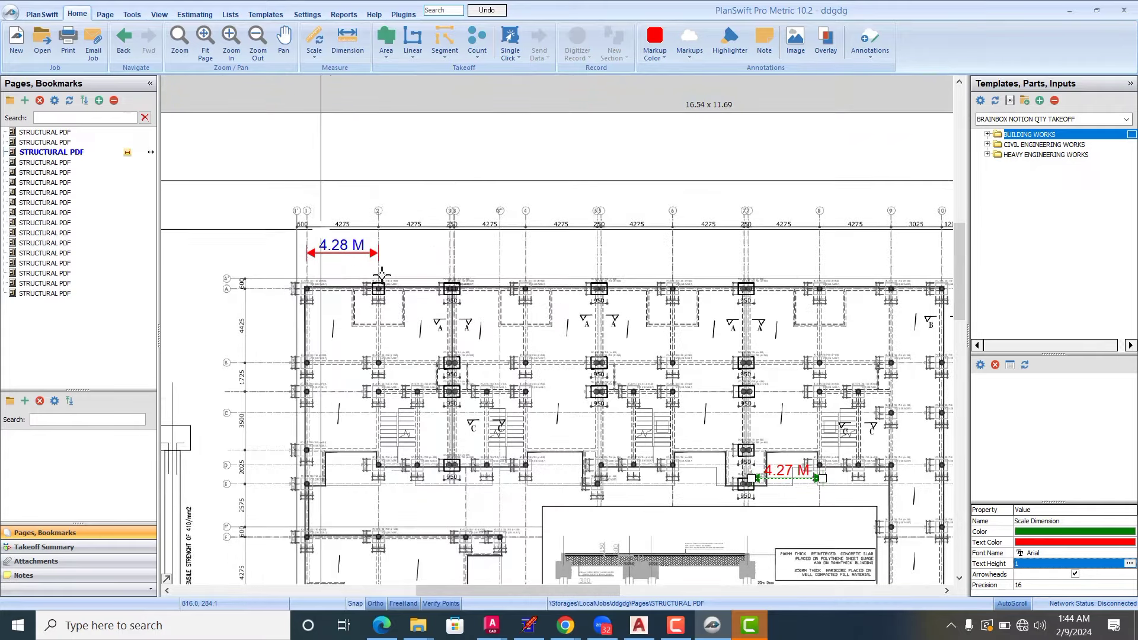
click(235, 192)
Step: Examine the foundation/trench excavation layout, its typical ground beam section and the dimensions between grid lines 1 and 2
scroll(276, 192, down, 2)
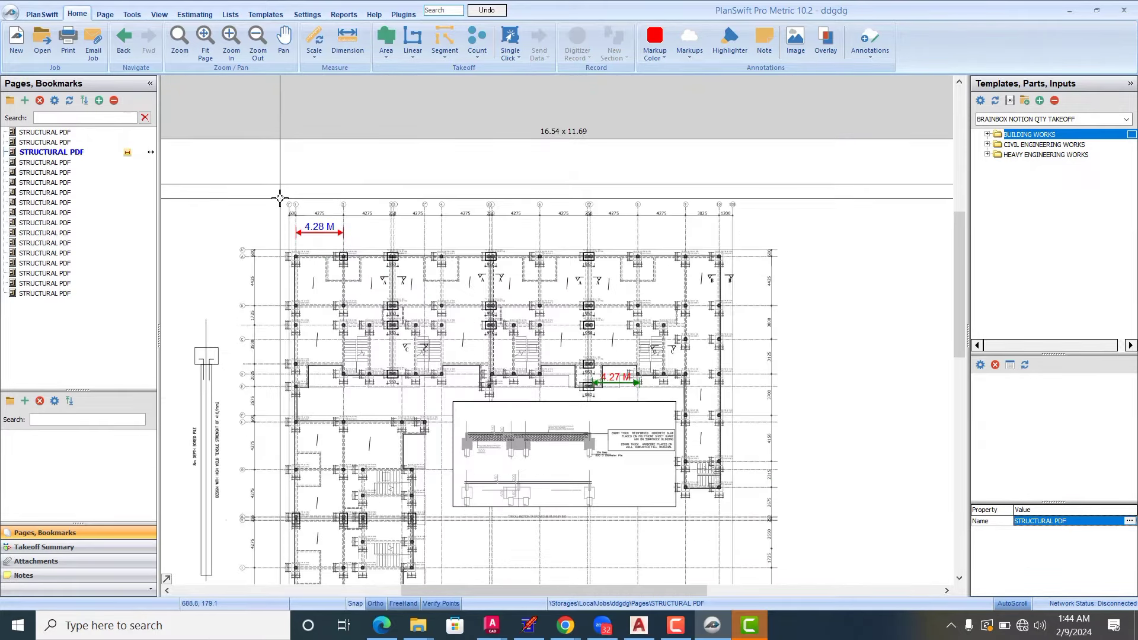
scroll(291, 175, down, 2)
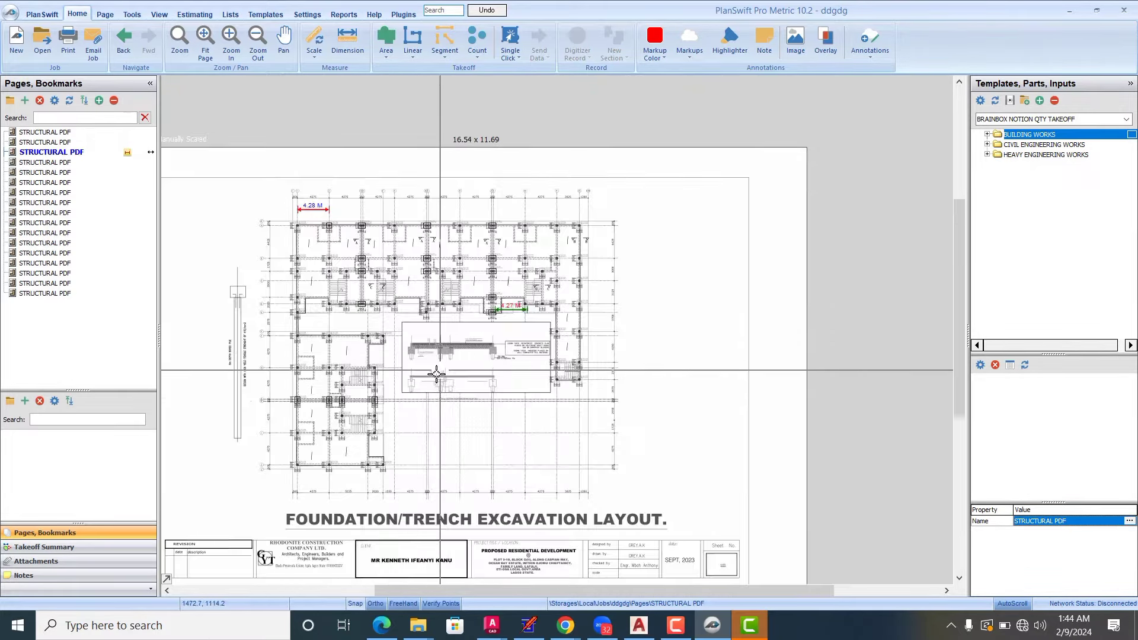
scroll(441, 332, up, 5)
scroll(426, 385, down, 2)
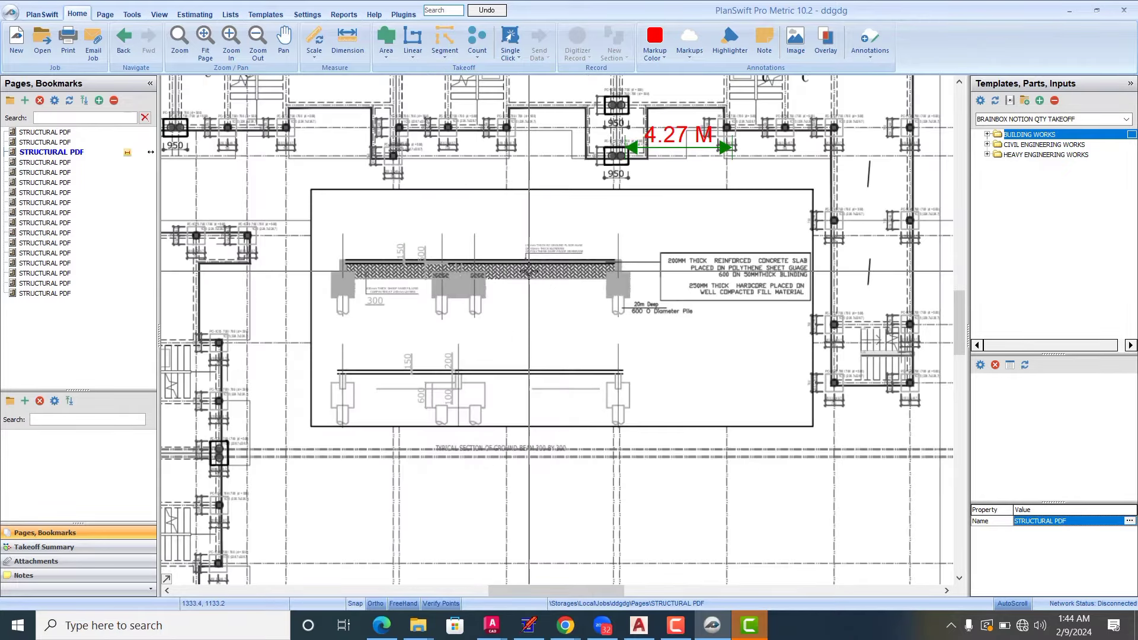
scroll(339, 231, up, 2)
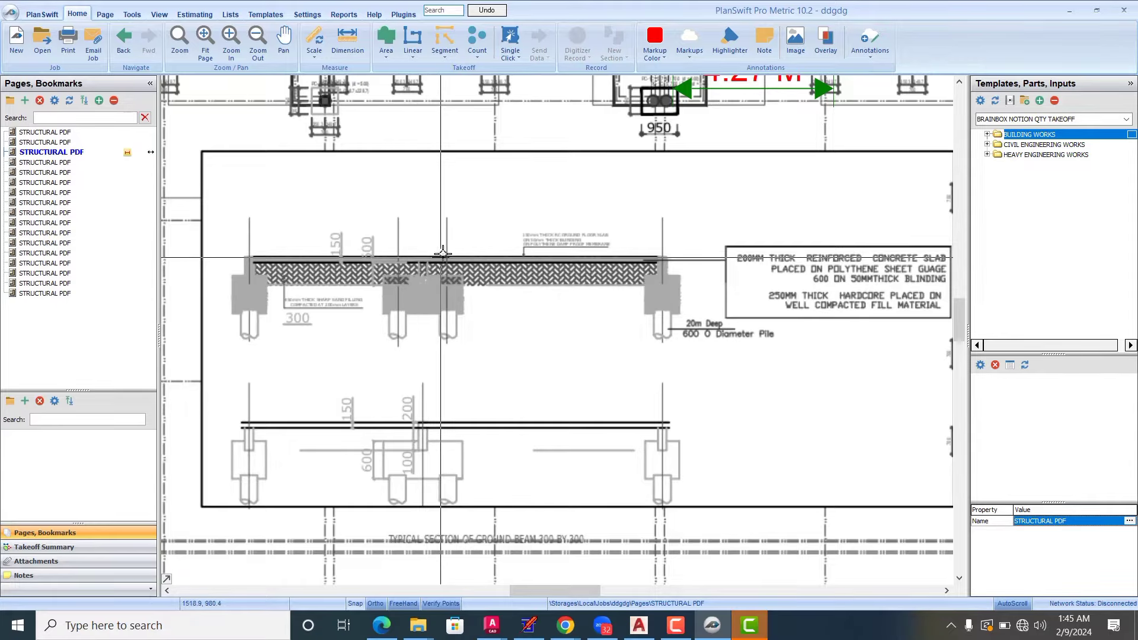
scroll(441, 257, down, 5)
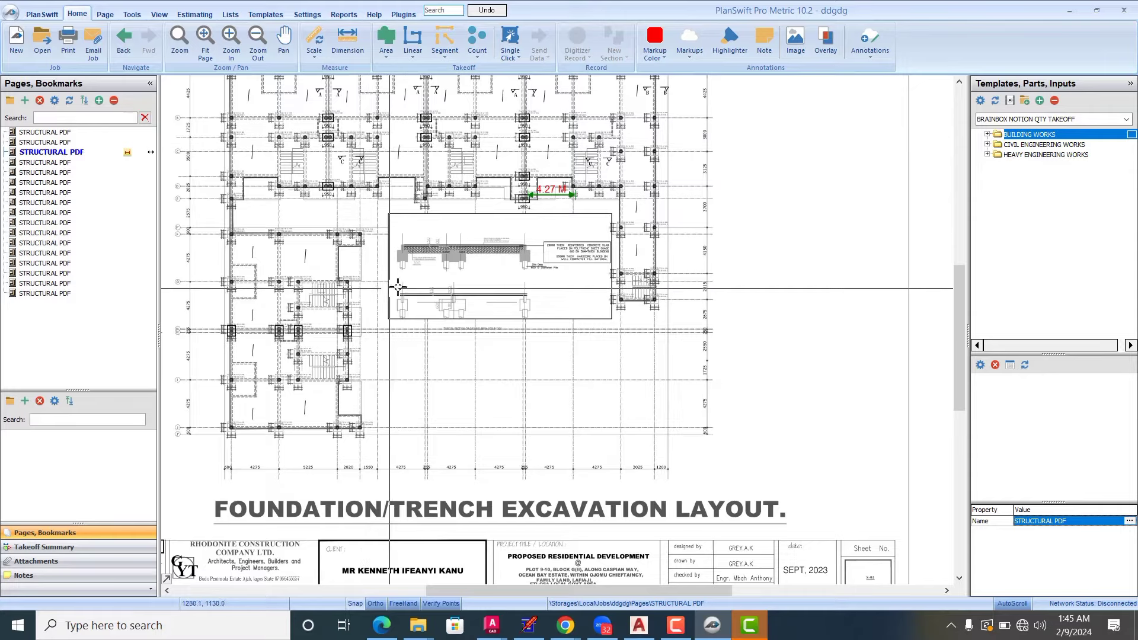
scroll(382, 274, up, 2)
scroll(698, 243, up, 1)
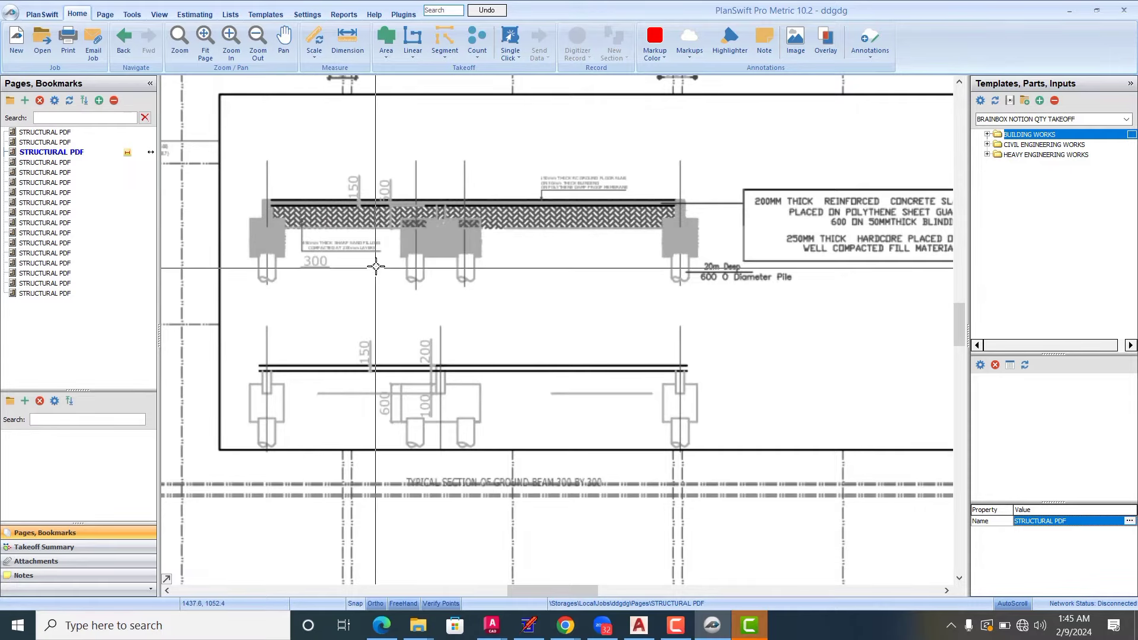
scroll(378, 261, down, 2)
scroll(401, 274, down, 3)
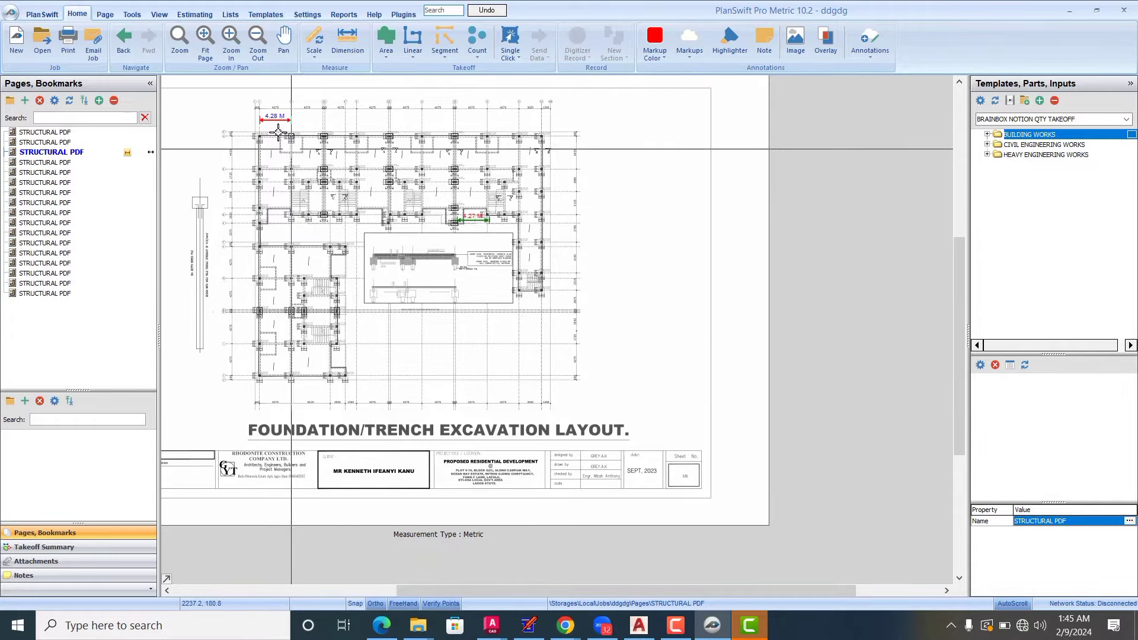
scroll(269, 149, up, 5)
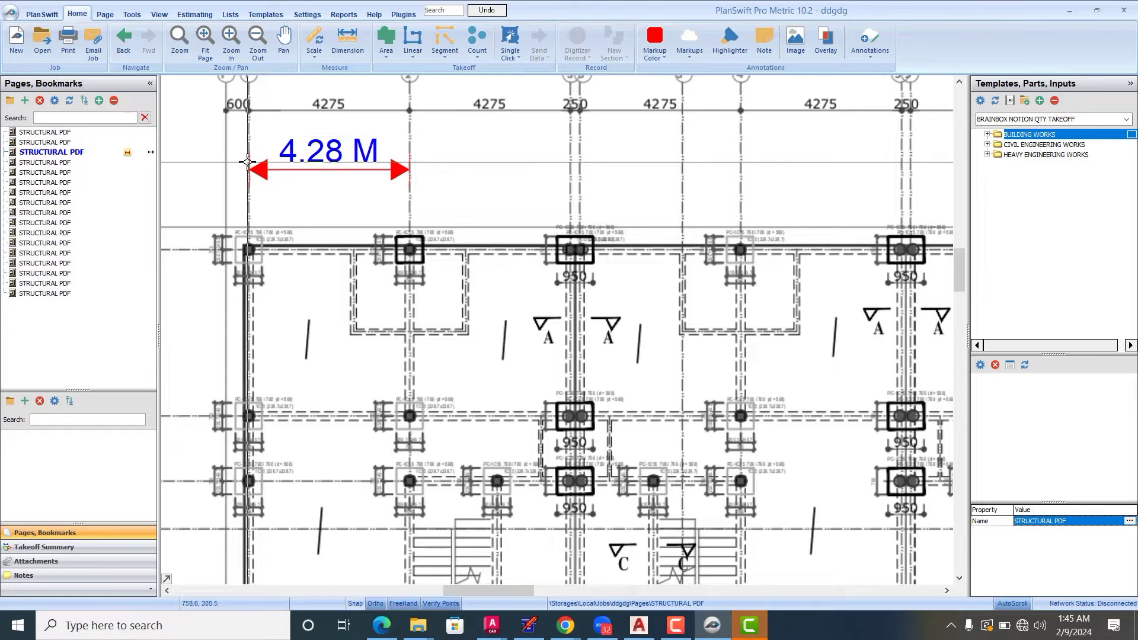
Step: Review the available preset scales and check the scale note on the full foundation layout page
click(318, 55)
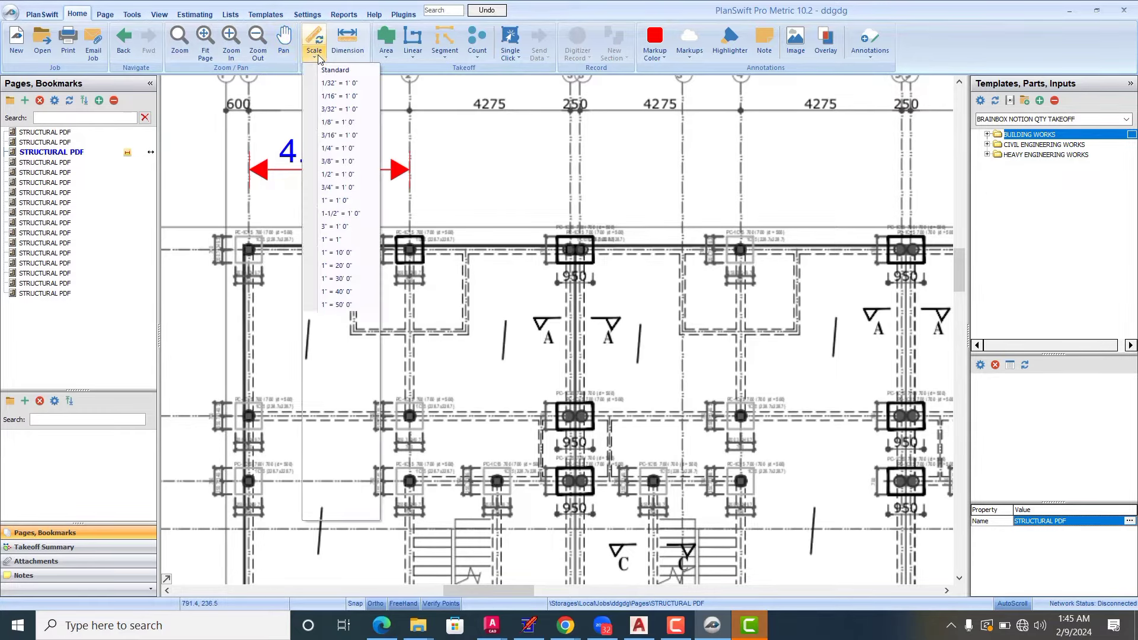
click(350, 265)
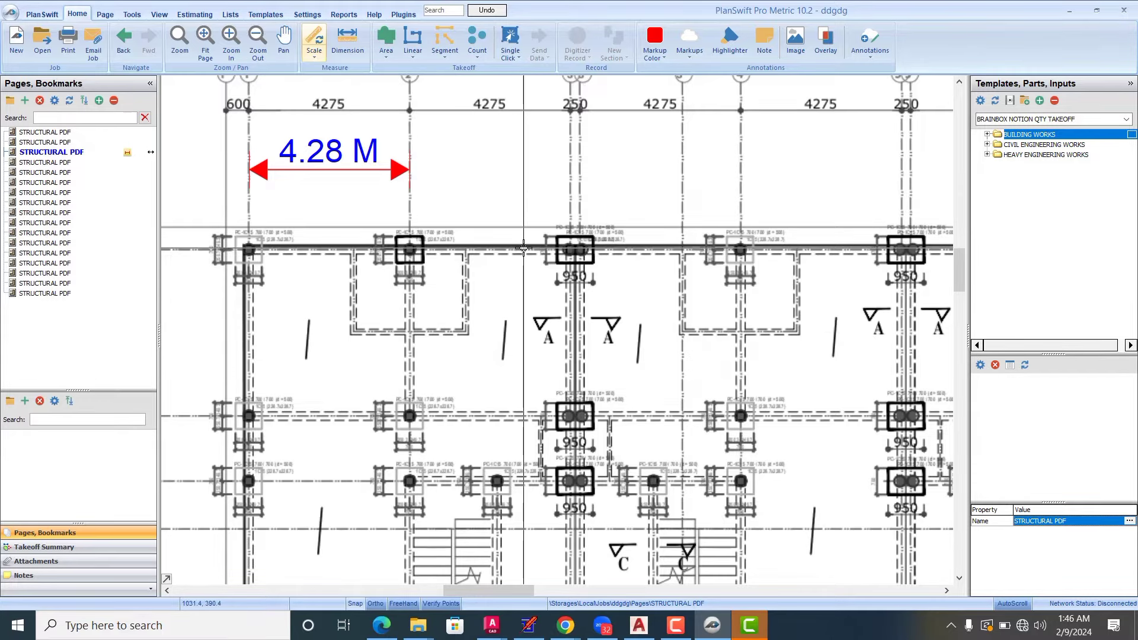
click(204, 37)
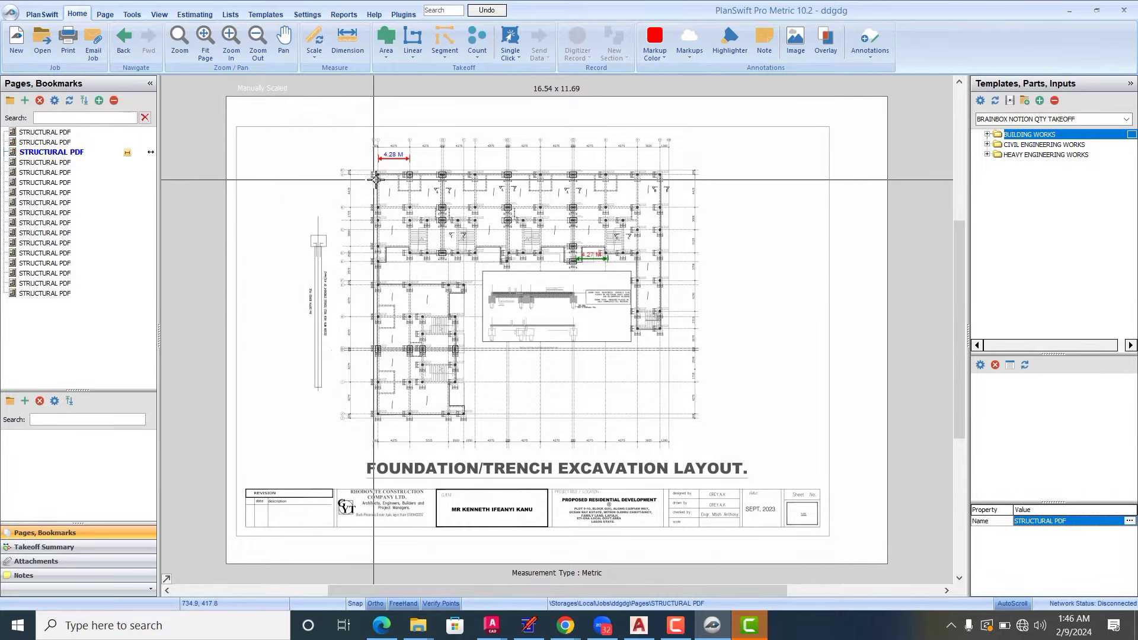
scroll(402, 168, up, 1)
scroll(401, 168, up, 1)
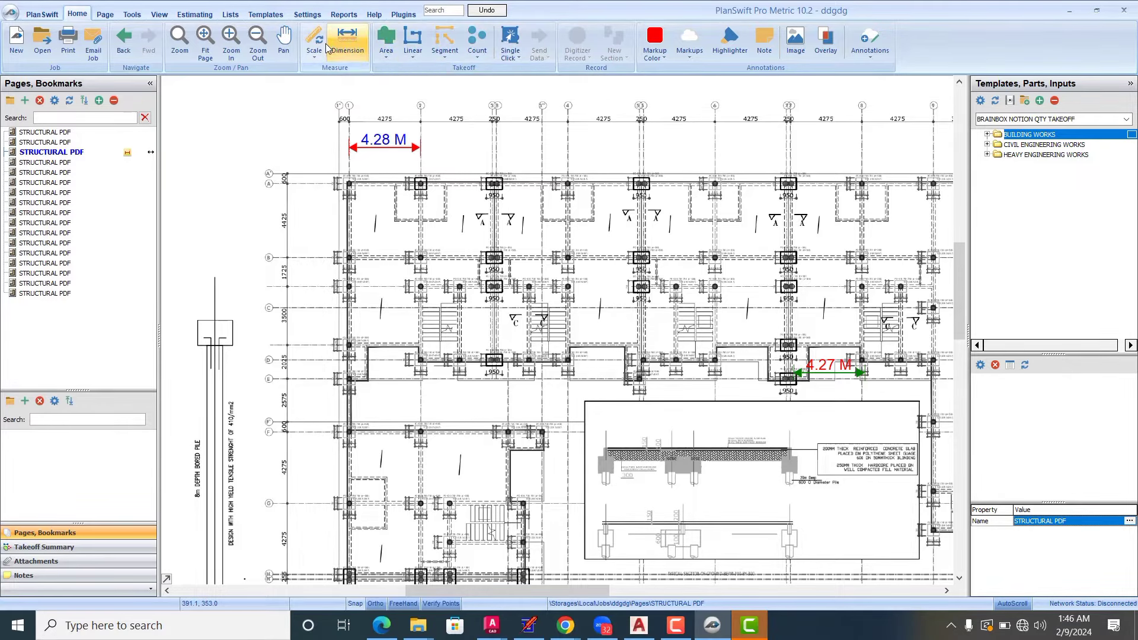
Step: Try a single-click area takeoff named Area on the bay between grid lines 1 and 2
click(387, 57)
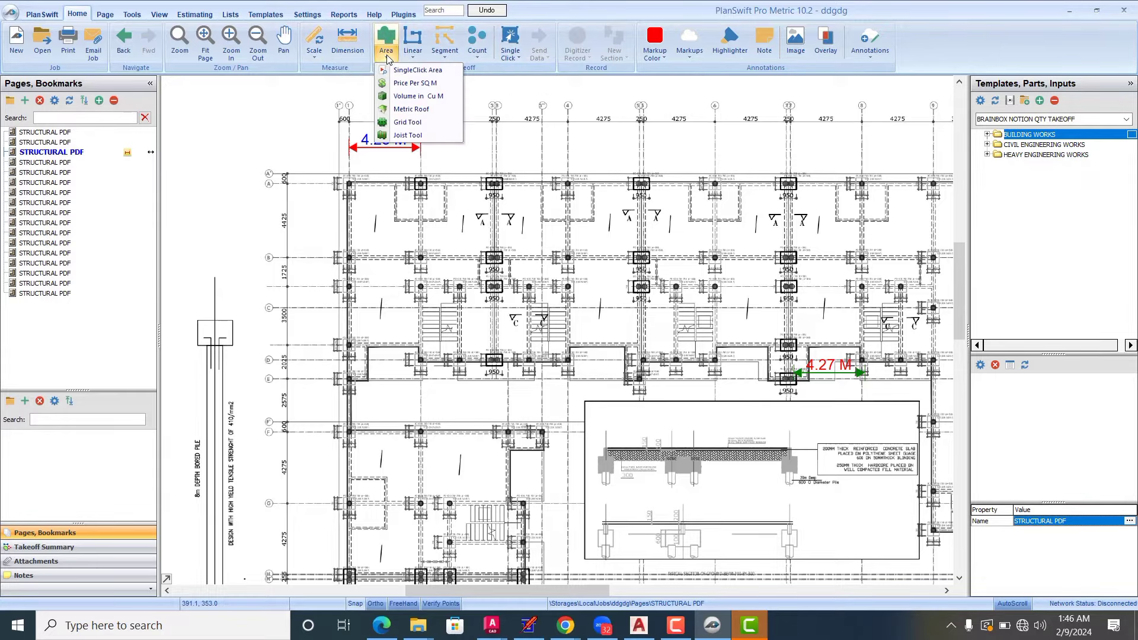
click(416, 71)
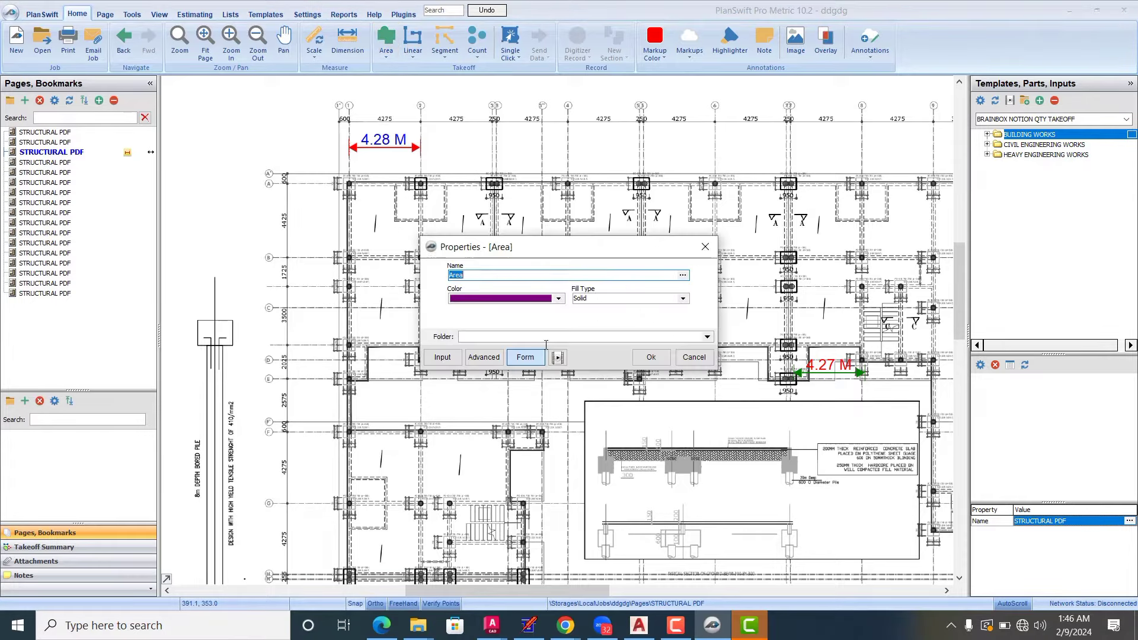
click(650, 358)
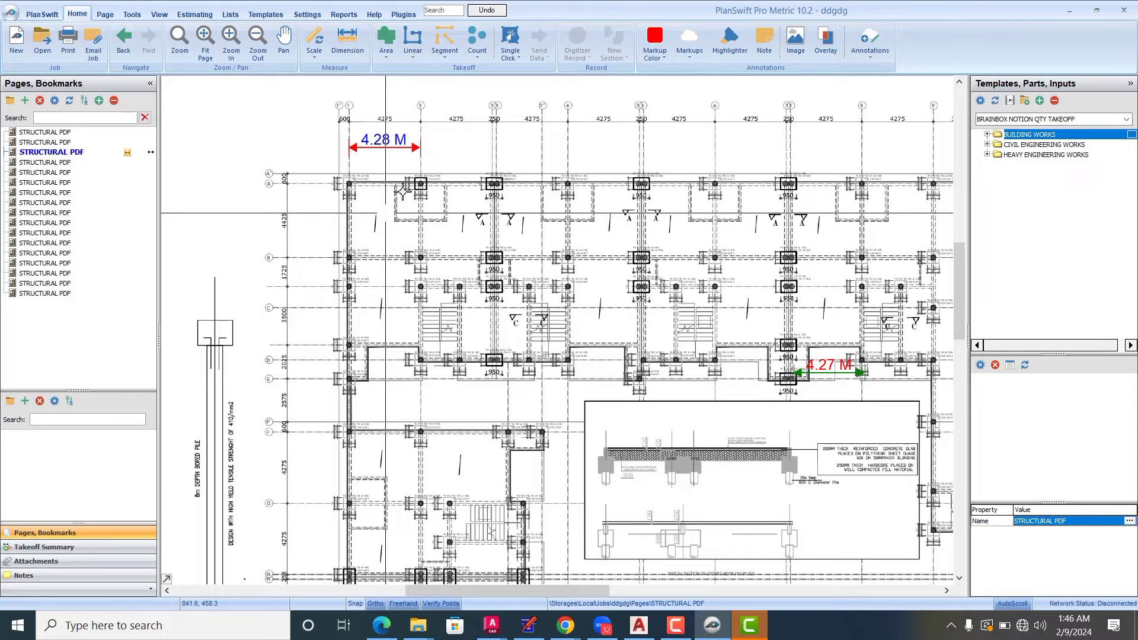
click(375, 220)
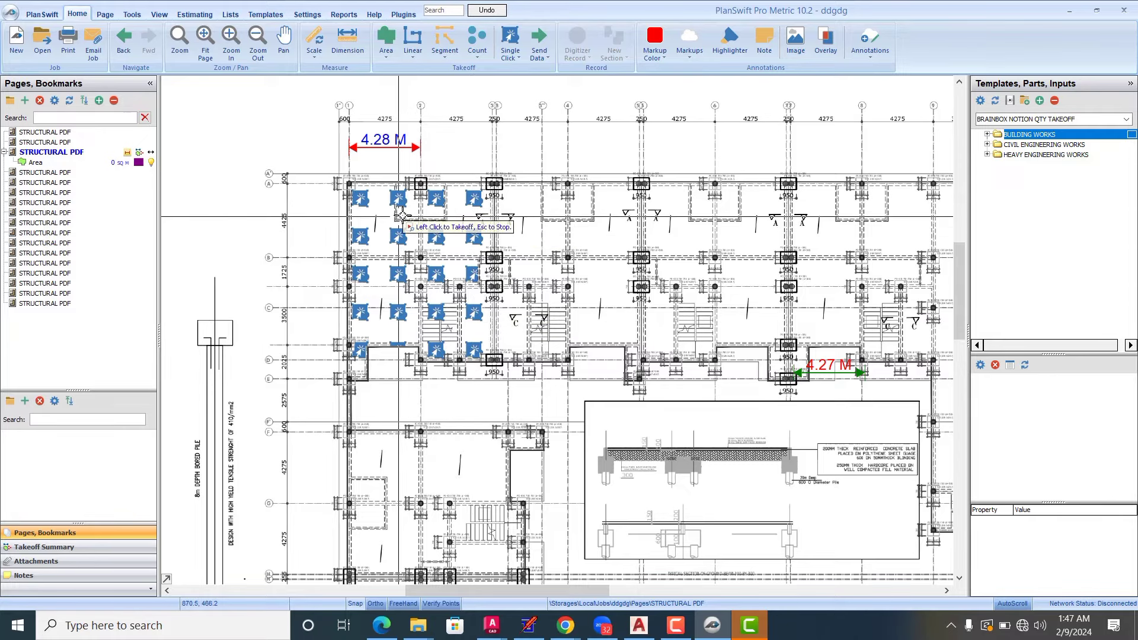
key(Escape)
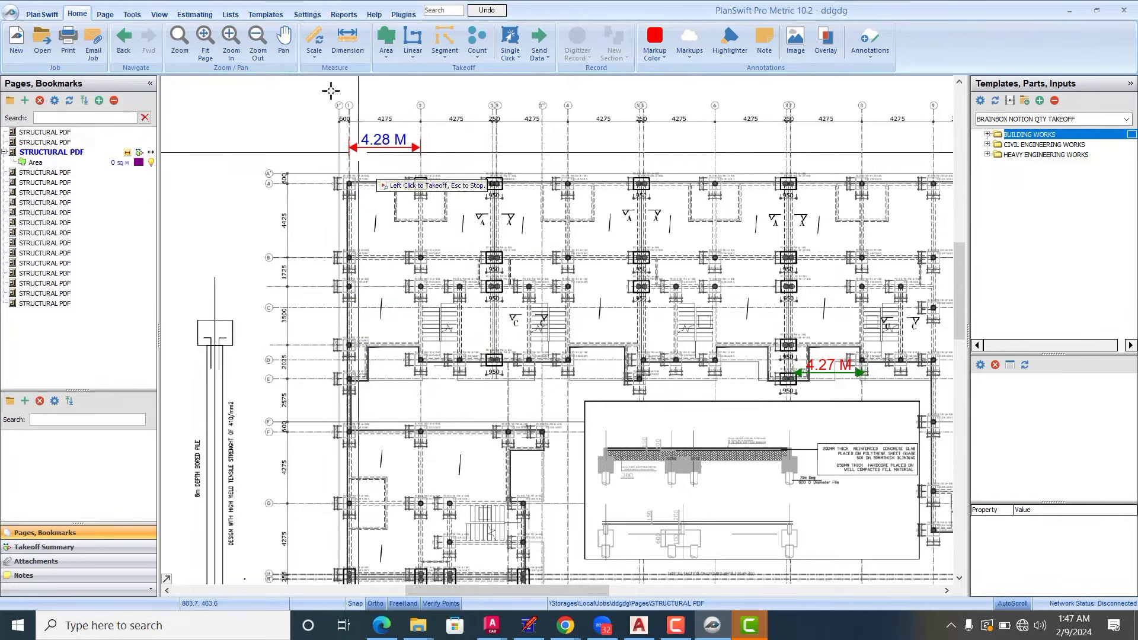
Step: Review the preset scales and area takeoff types, including the Price Per SQ M properties, without creating an item
click(314, 54)
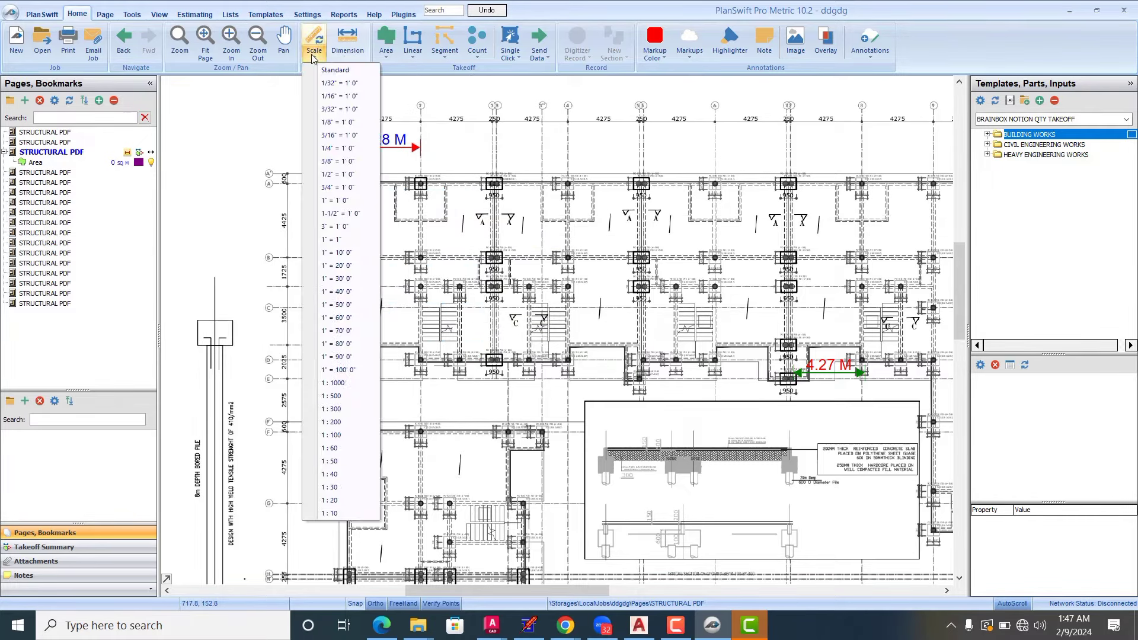
click(386, 51)
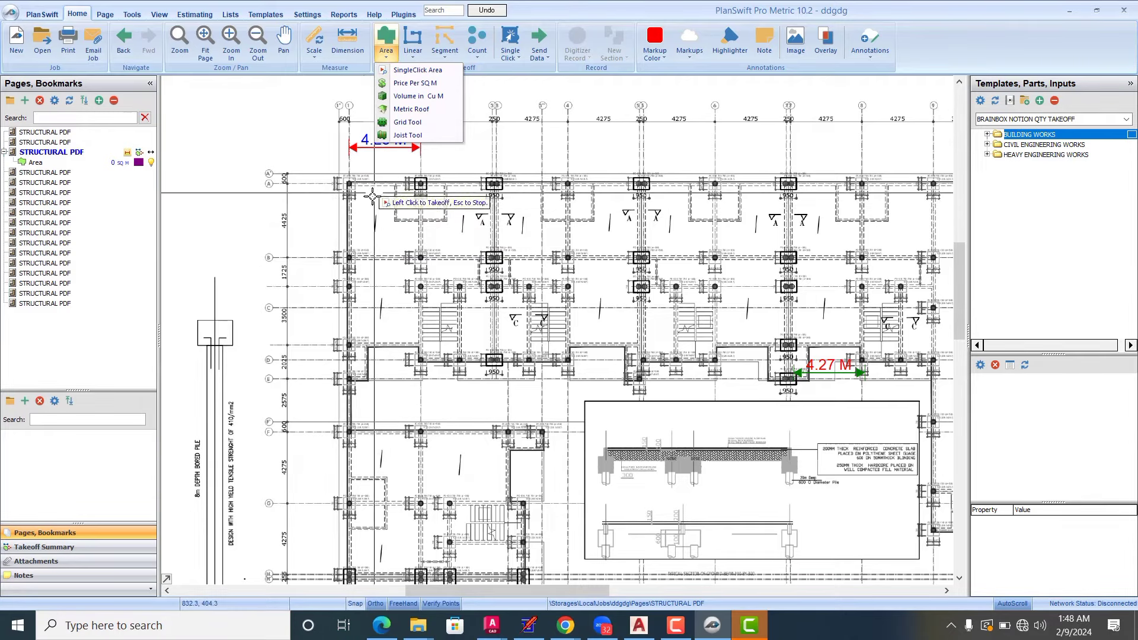
click(429, 84)
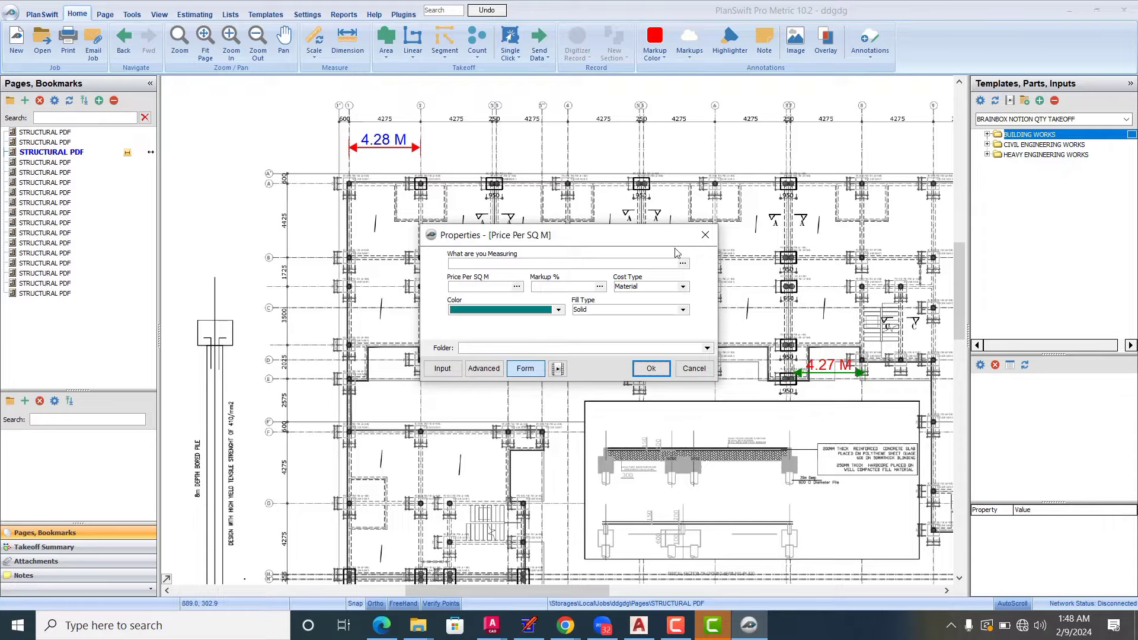
click(700, 237)
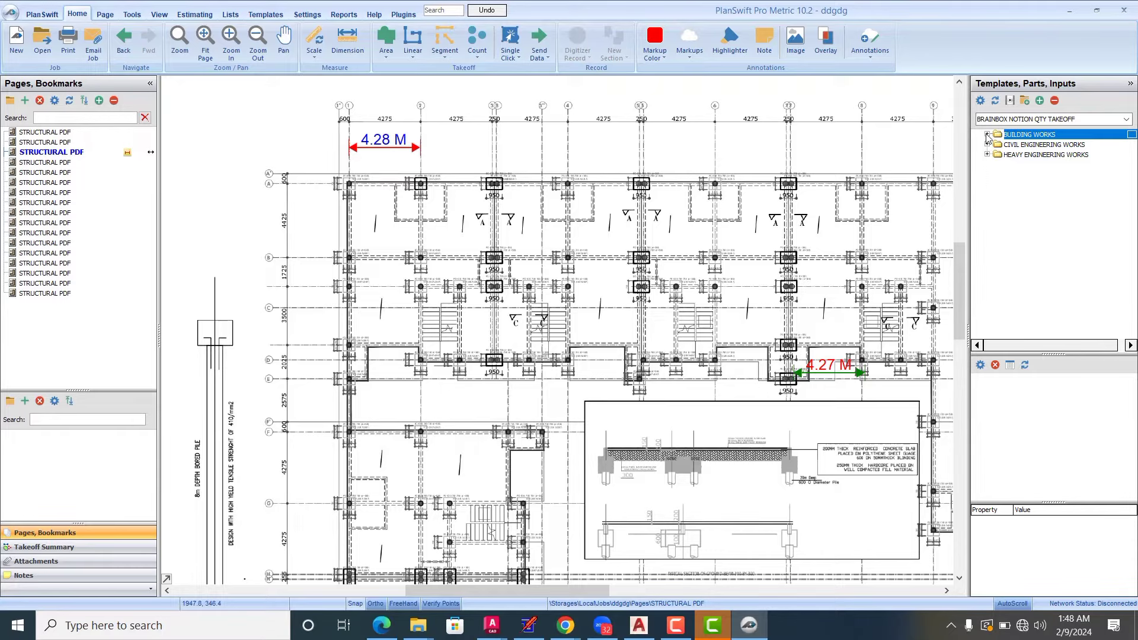
Step: Browse the BUILDING WORKS templates through SUPERSTRUCTURE and Finishings & Blockwork to the floor and ceiling finishing items
click(987, 135)
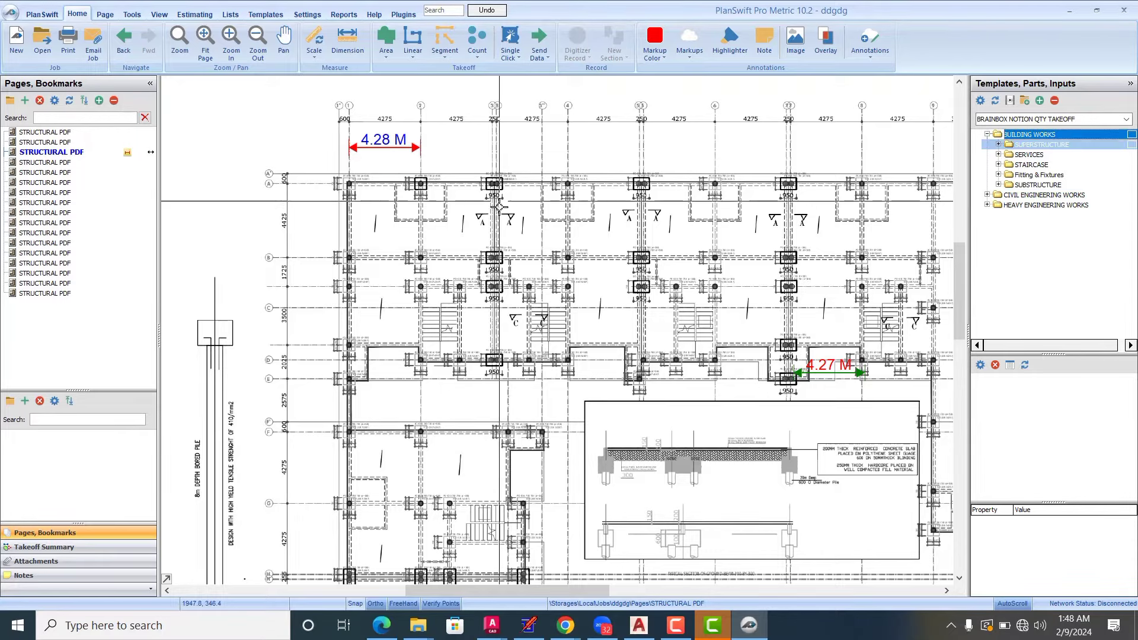
click(998, 144)
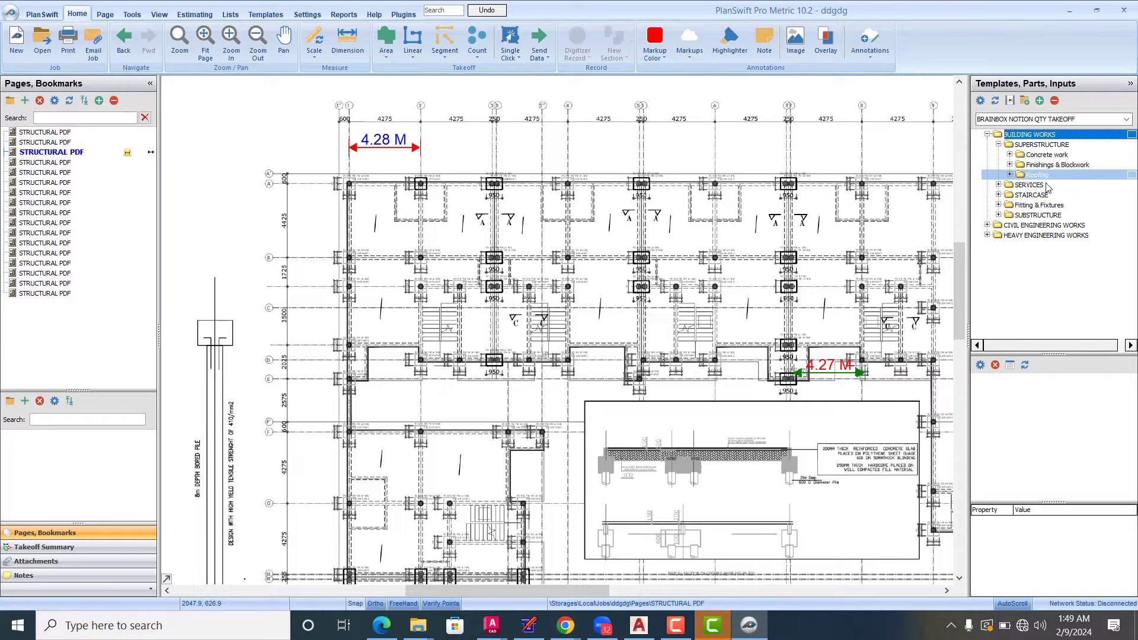
click(1010, 164)
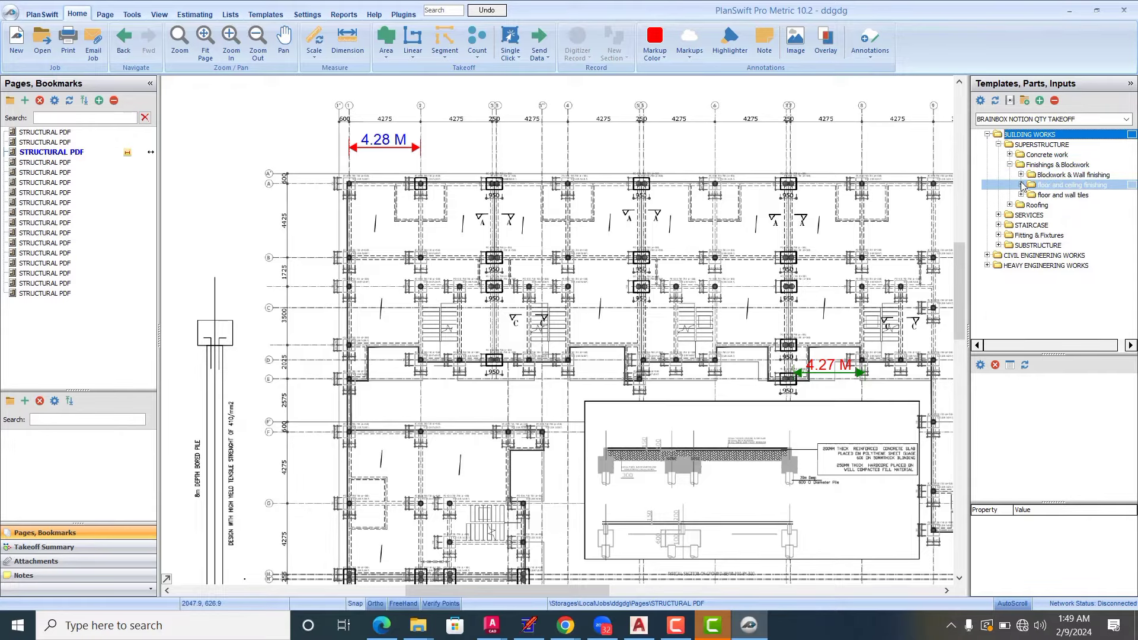
click(1020, 185)
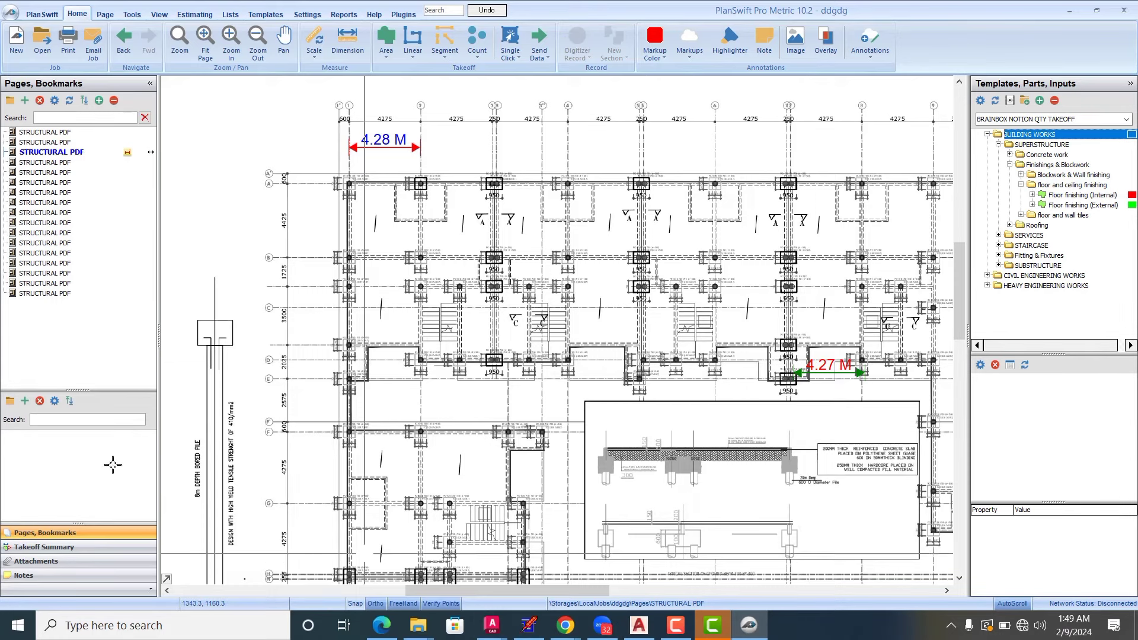
click(1067, 206)
click(1071, 196)
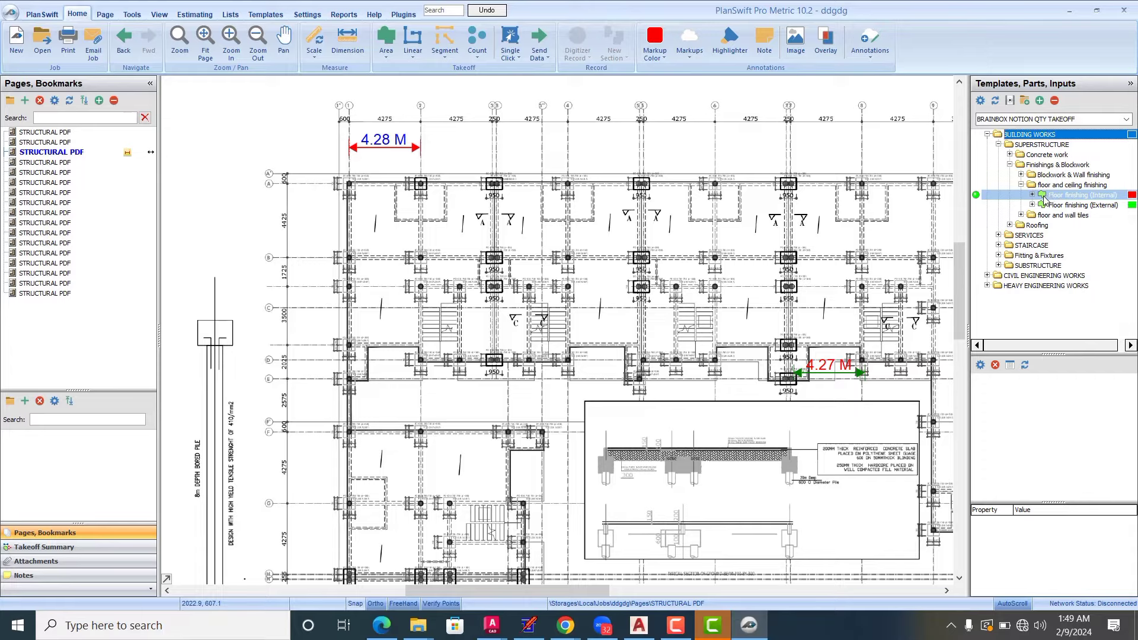
Step: Start a takeoff from the Floor finishing (Internal) template, reviewing its input and advanced properties
click(1043, 196)
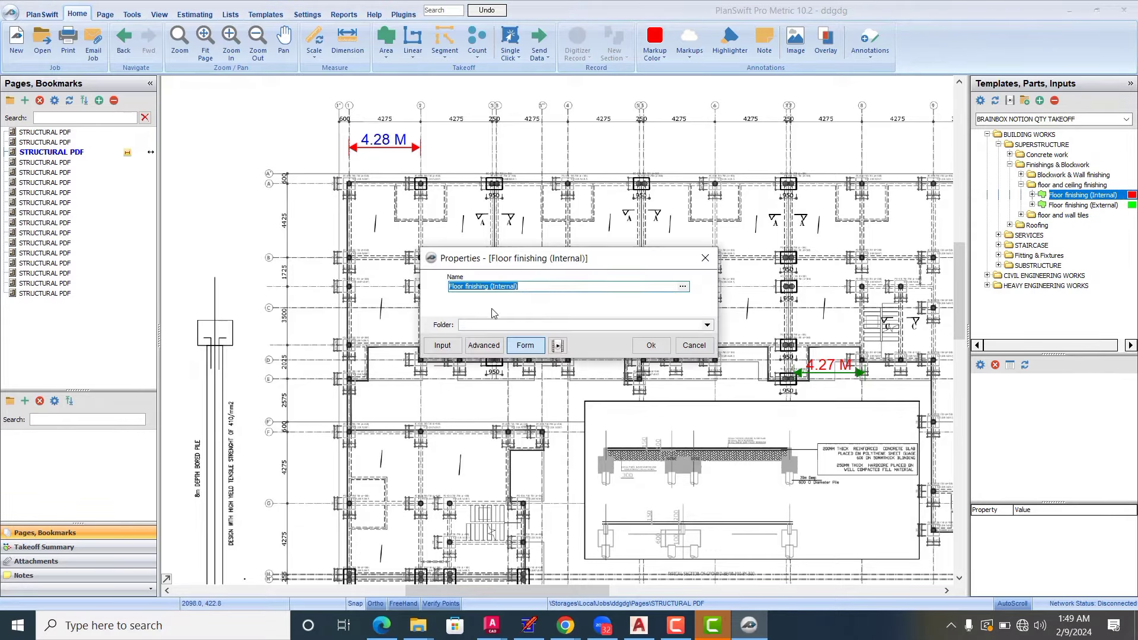
click(440, 345)
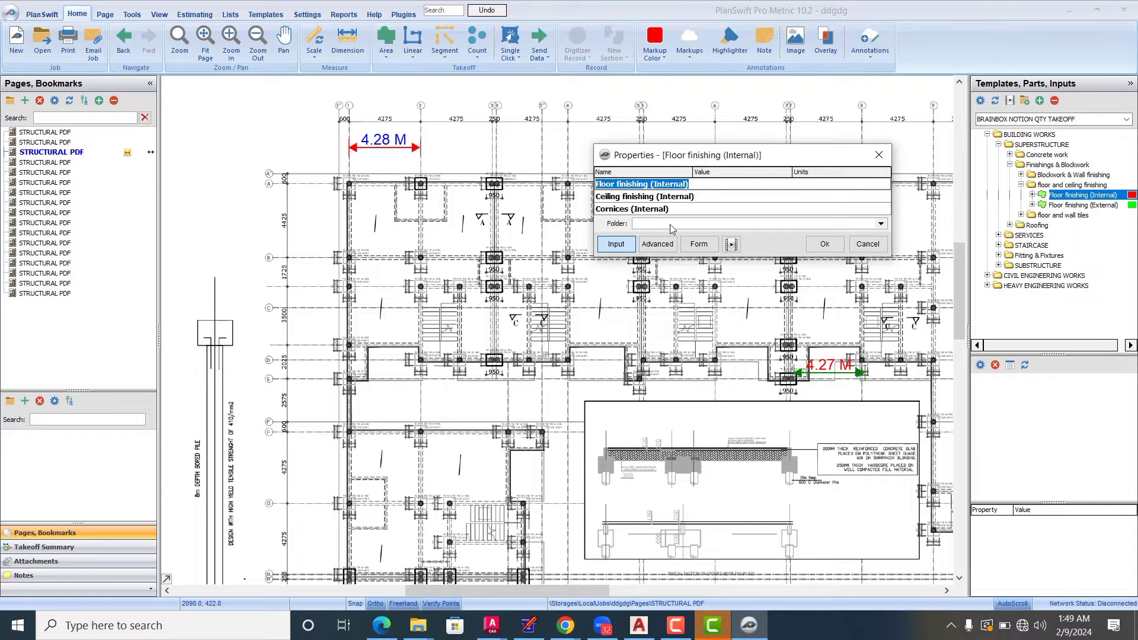
click(665, 246)
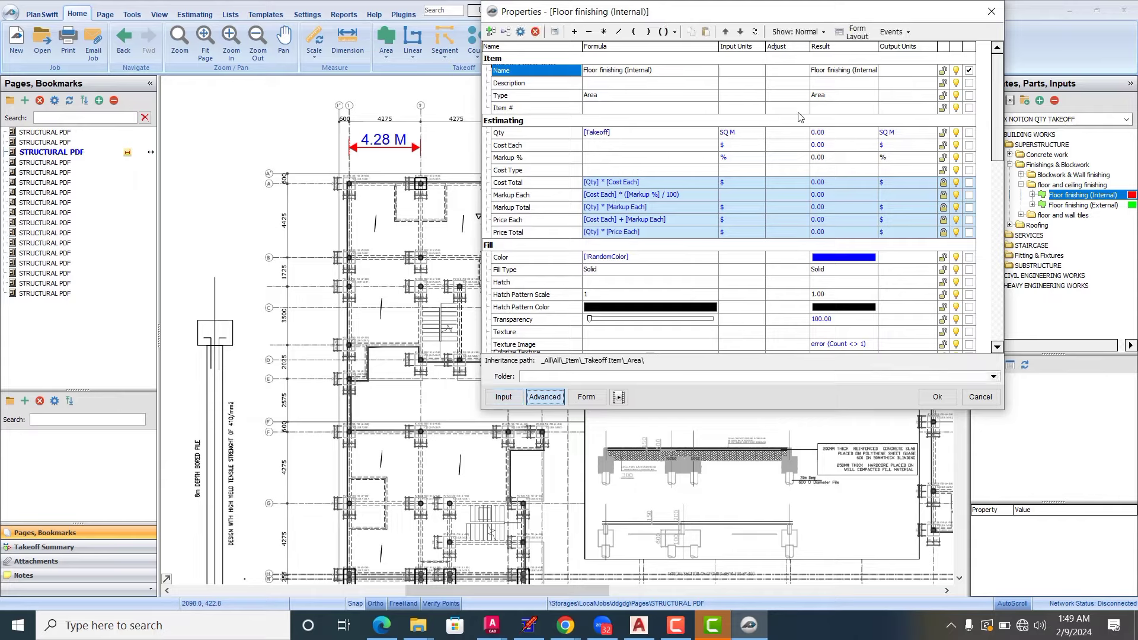
scroll(628, 118, down, 2)
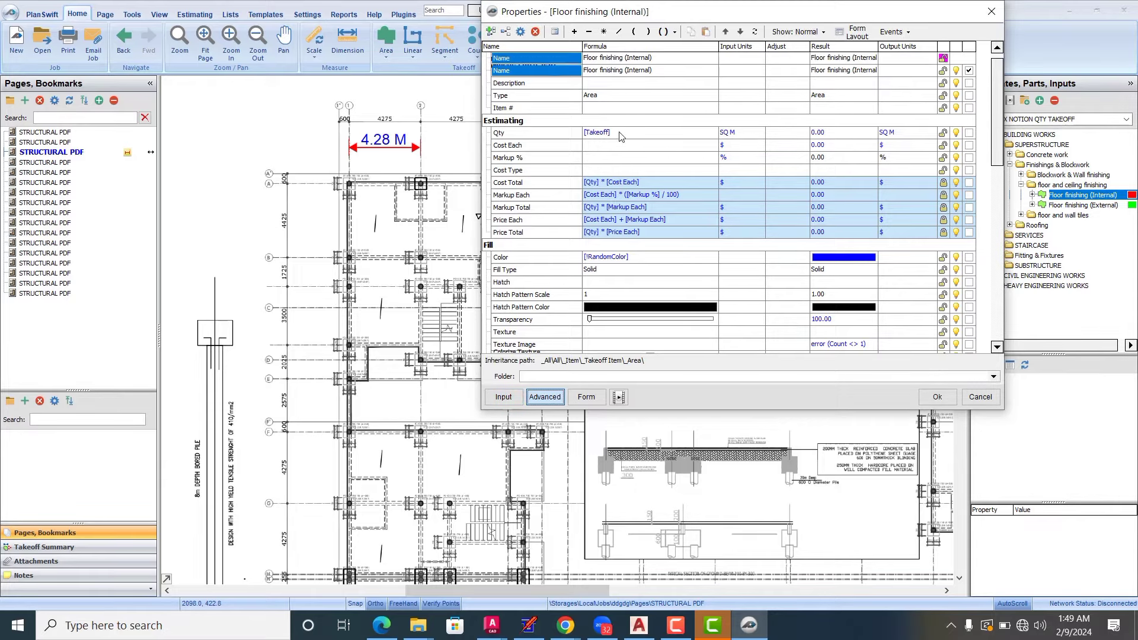
scroll(650, 243, down, 3)
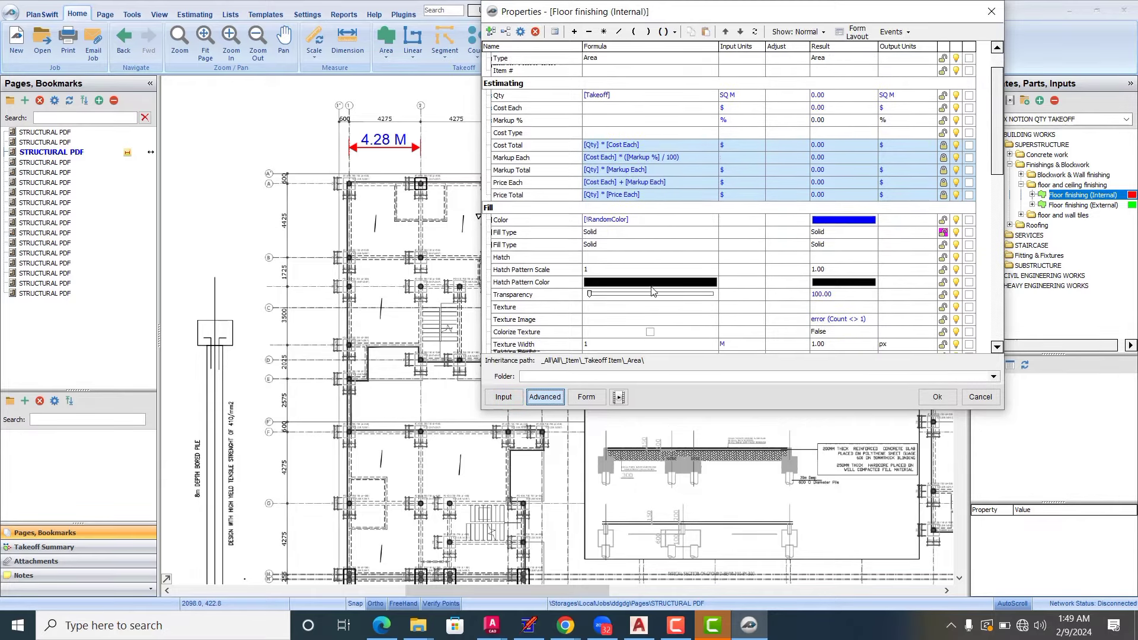
scroll(610, 302, down, 2)
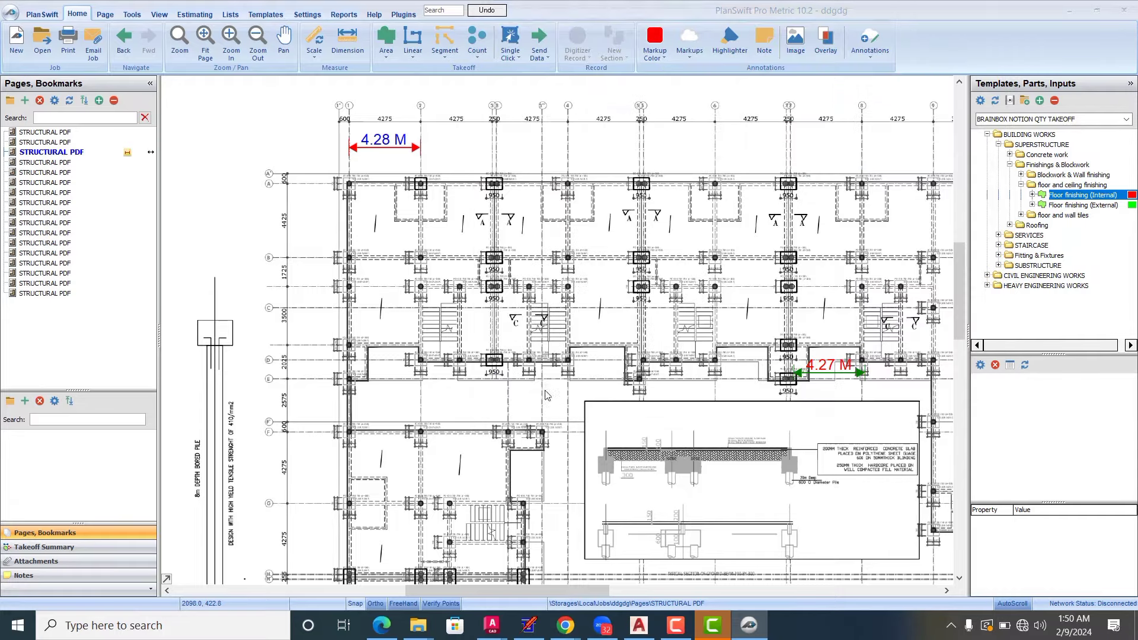
Step: Trace an L-shaped Floor finishing (Internal) area of about 13.65 SQ M between grid lines 1–2 and A–B, around the small dashed room
click(354, 180)
scroll(353, 184, up, 4)
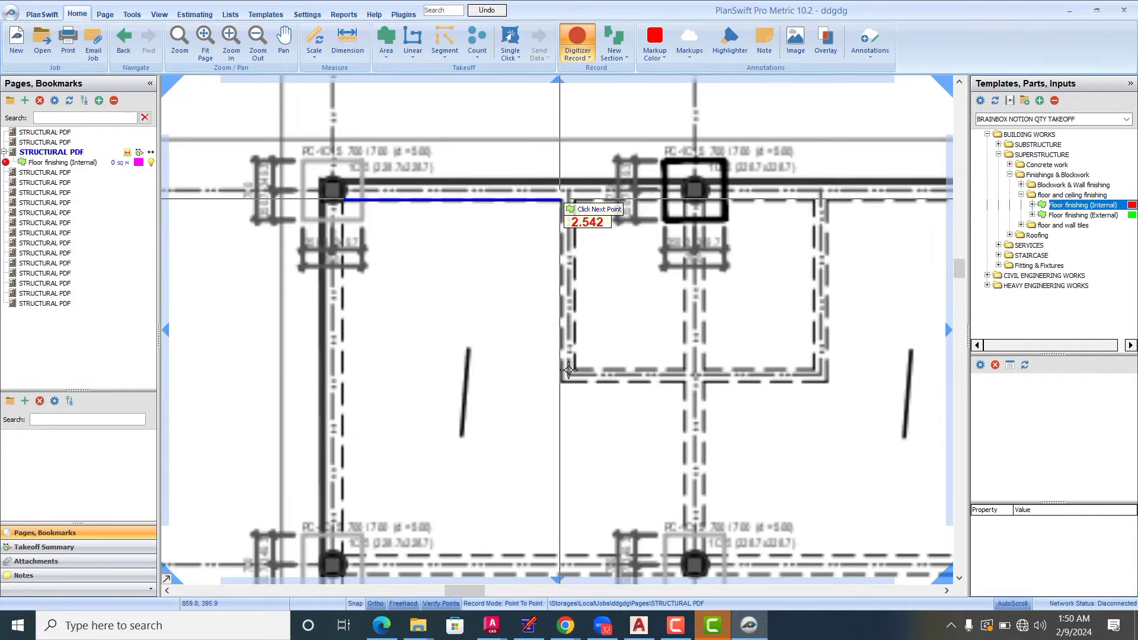
click(561, 200)
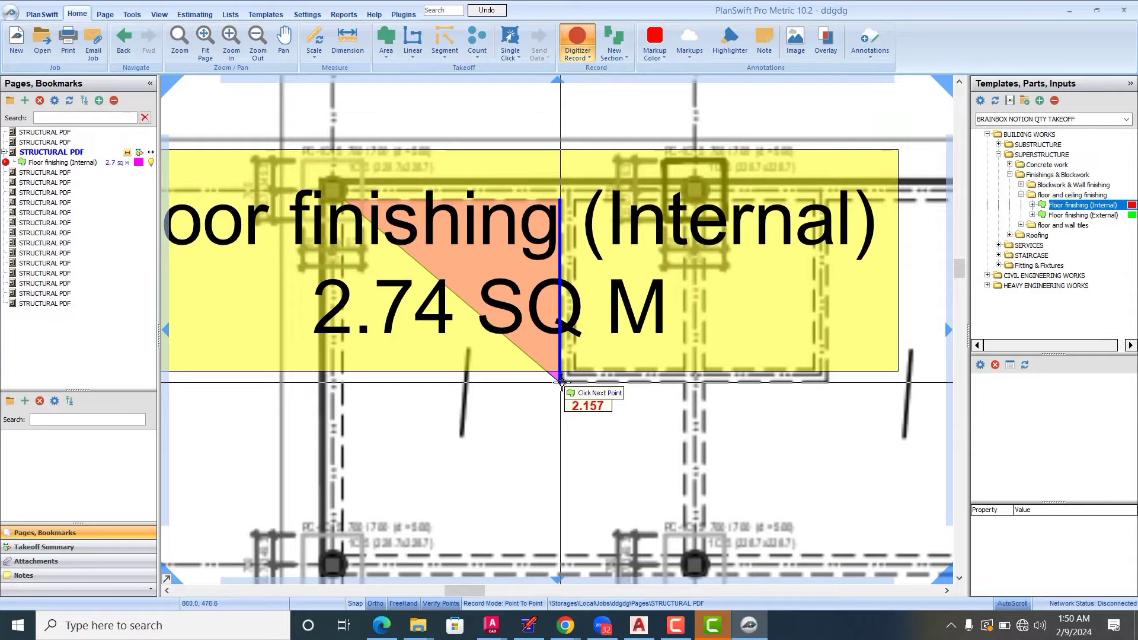
click(561, 381)
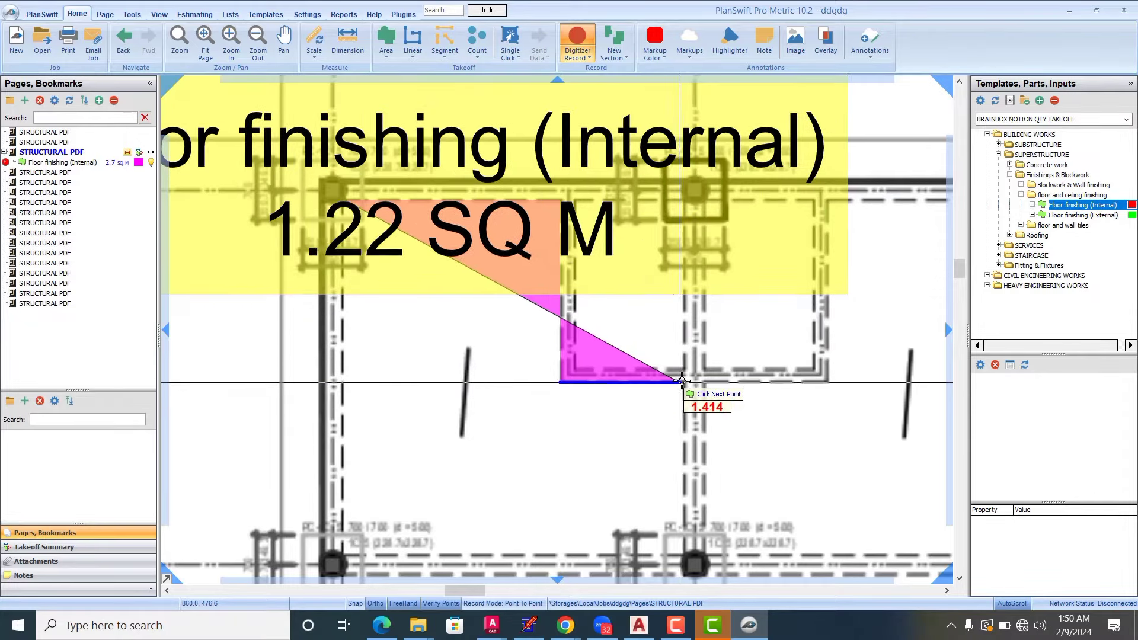
click(682, 381)
scroll(714, 314, down, 2)
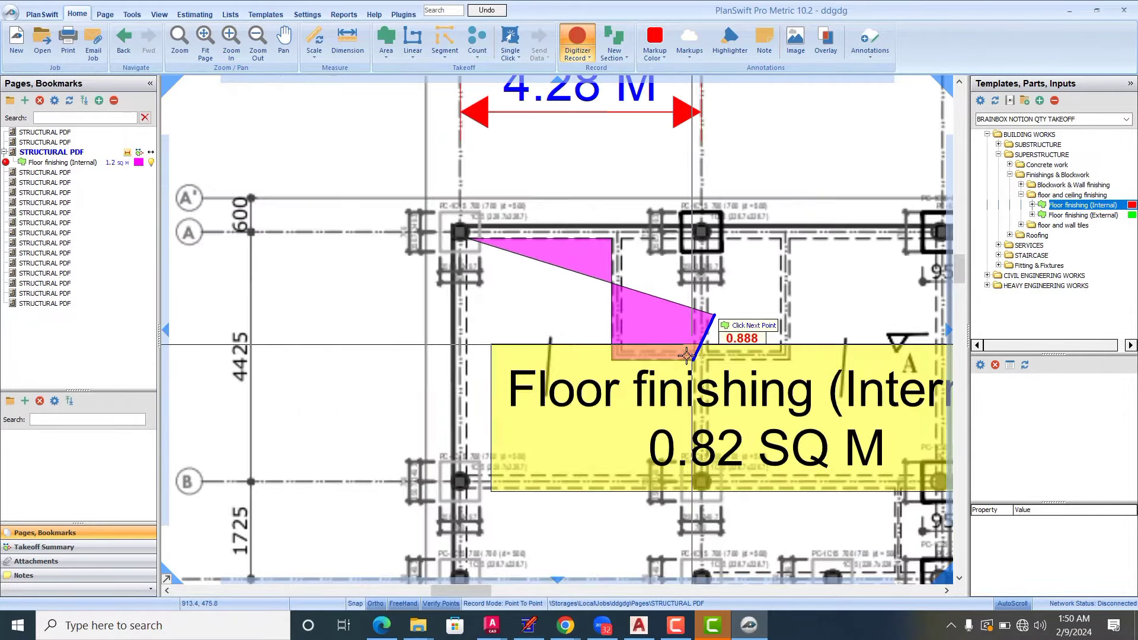
scroll(687, 354, down, 2)
scroll(690, 415, up, 2)
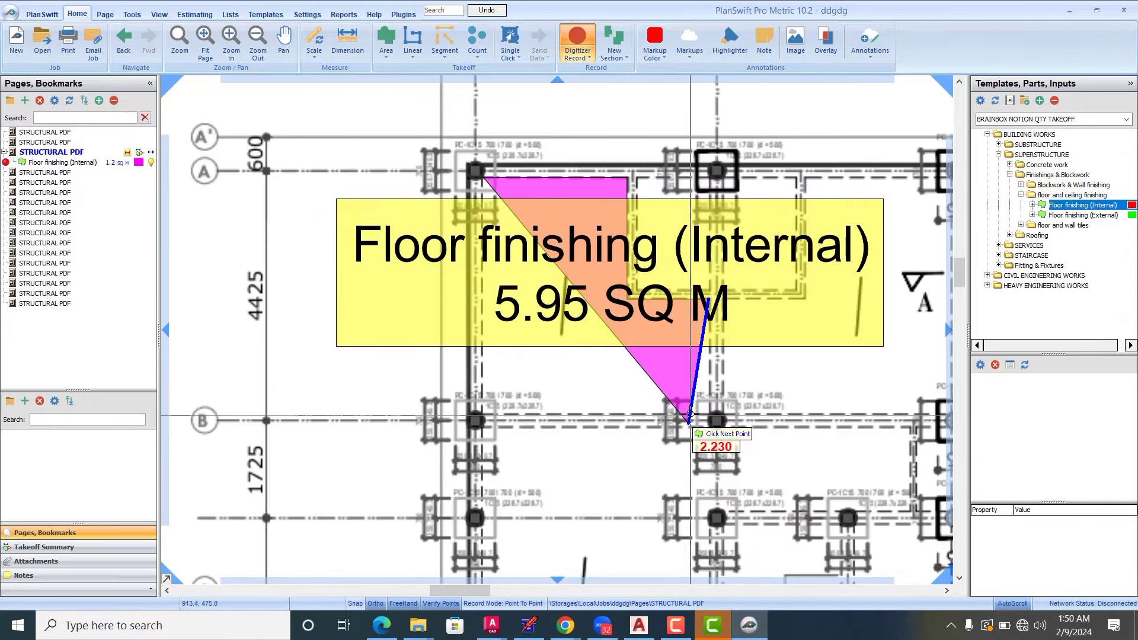
scroll(689, 414, up, 2)
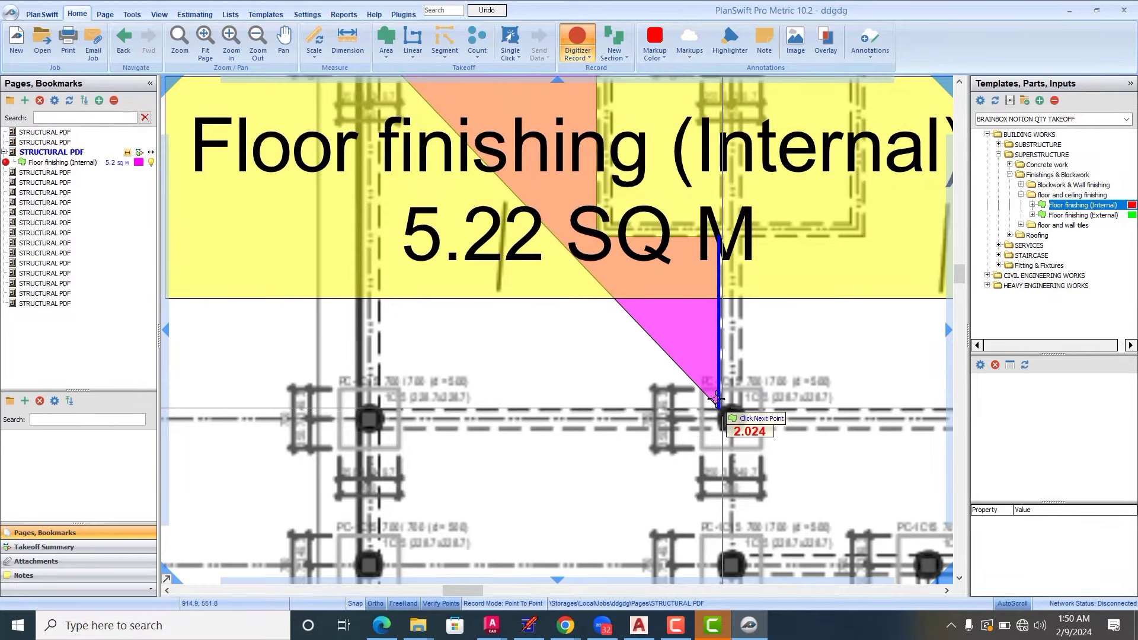
click(719, 408)
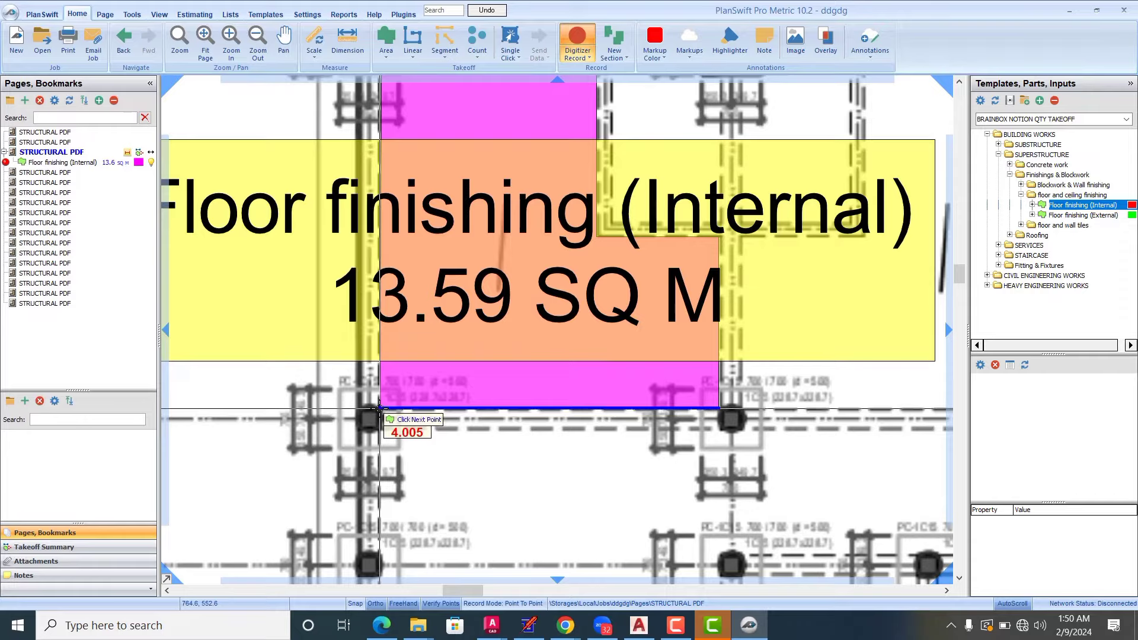
click(377, 407)
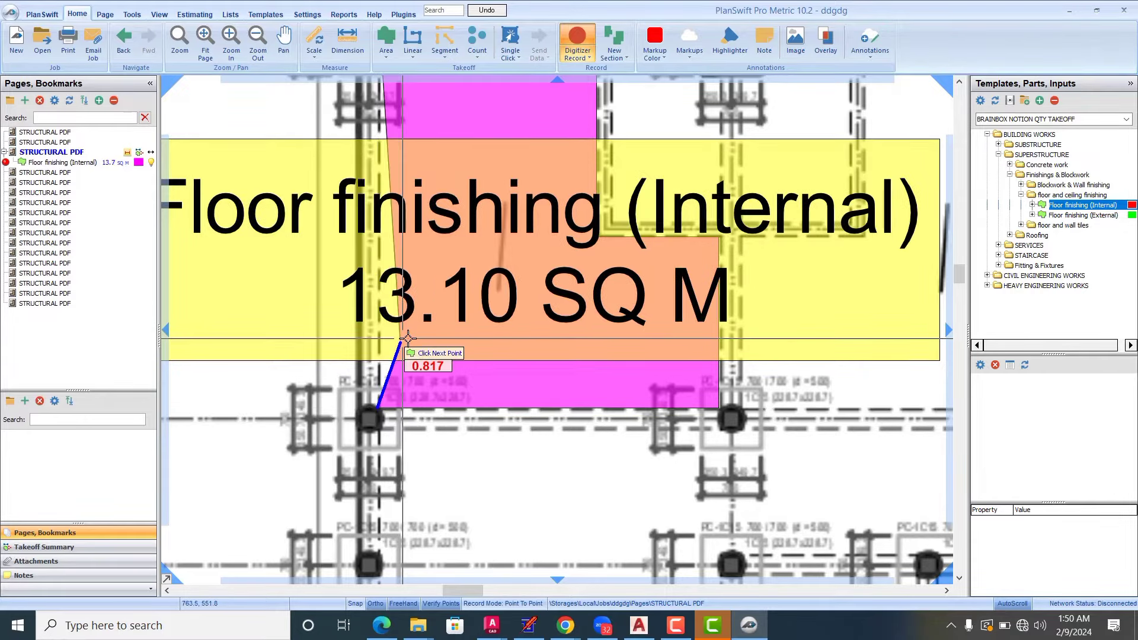
double_click(378, 408)
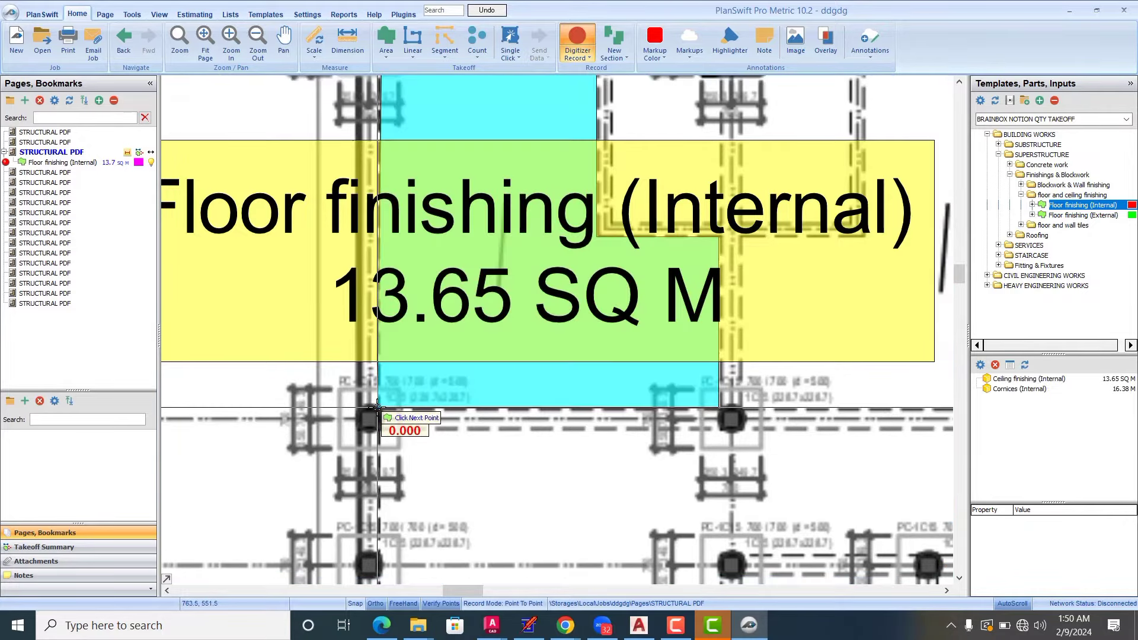
Step: Add a rectangular section of about 2.57 SQ M inside the small dashed room, from its inner wall to the beam at grid line 2
scroll(314, 313, down, 5)
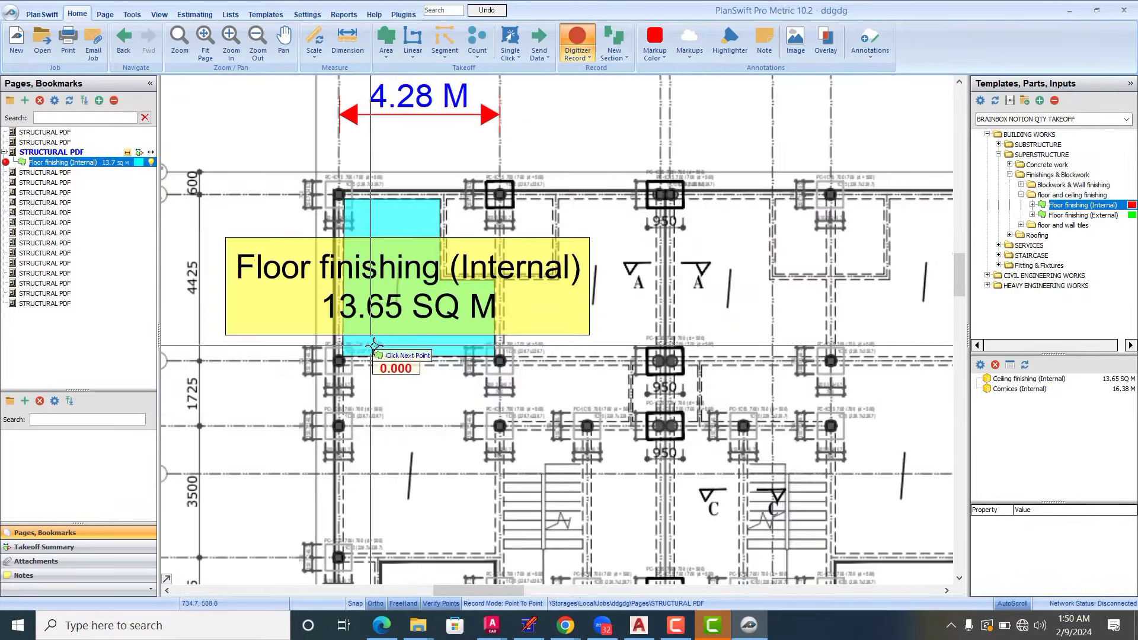
scroll(442, 212, up, 5)
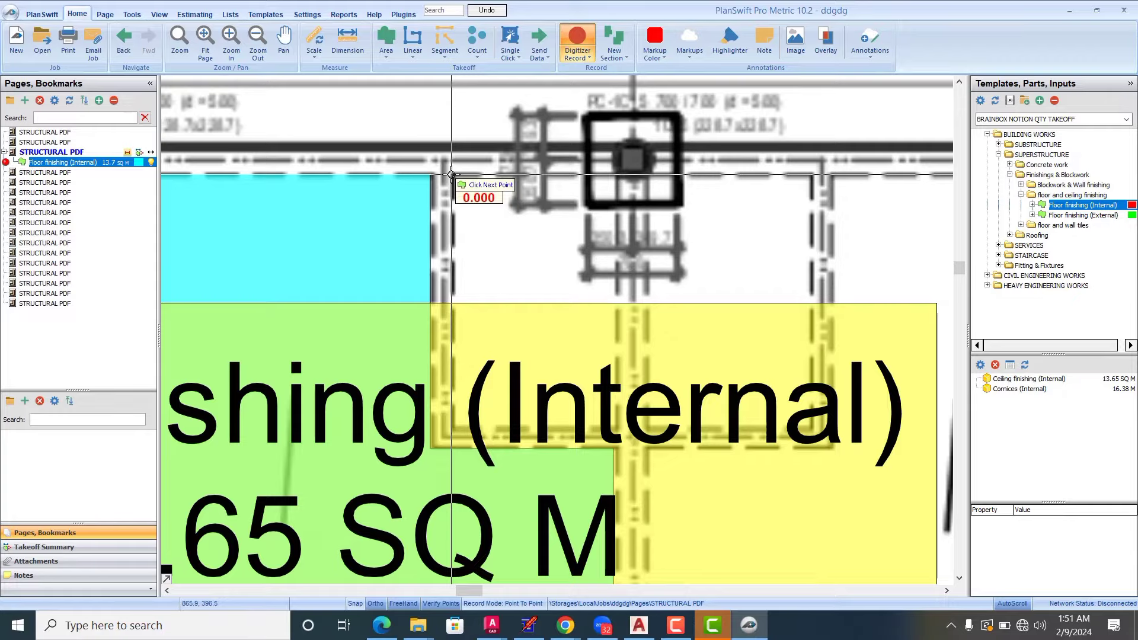
click(452, 175)
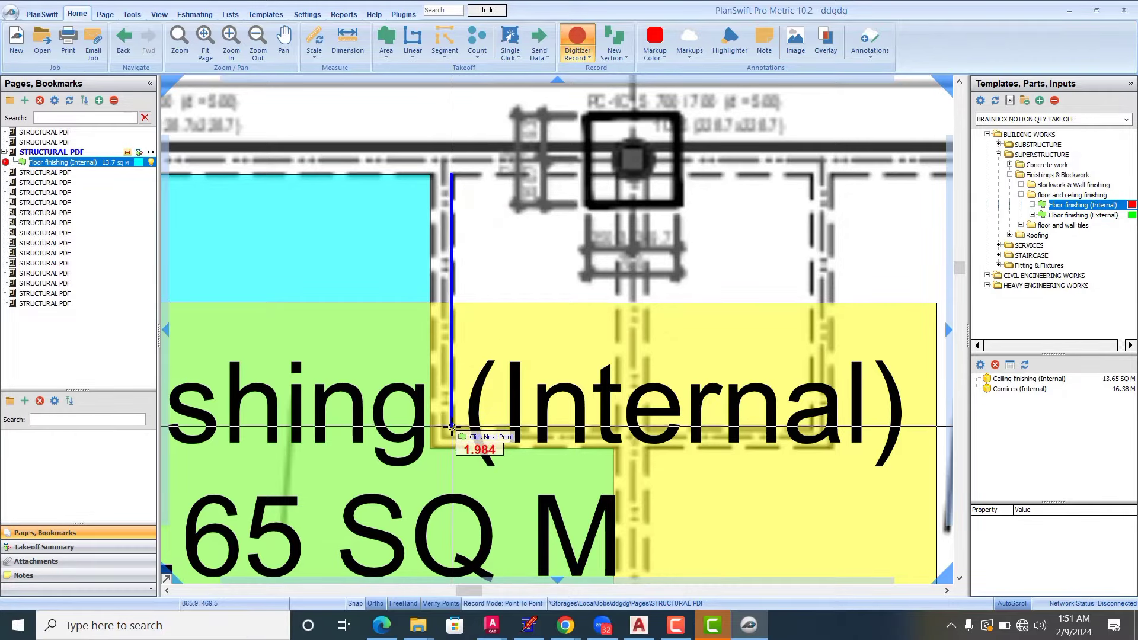
click(617, 429)
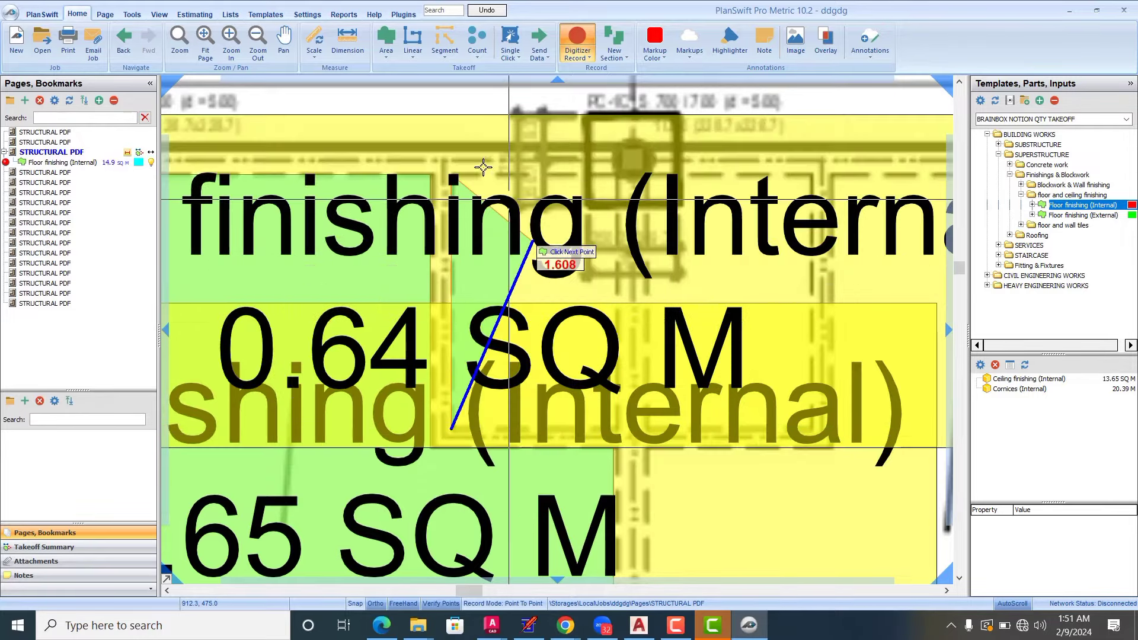
scroll(482, 168, down, 4)
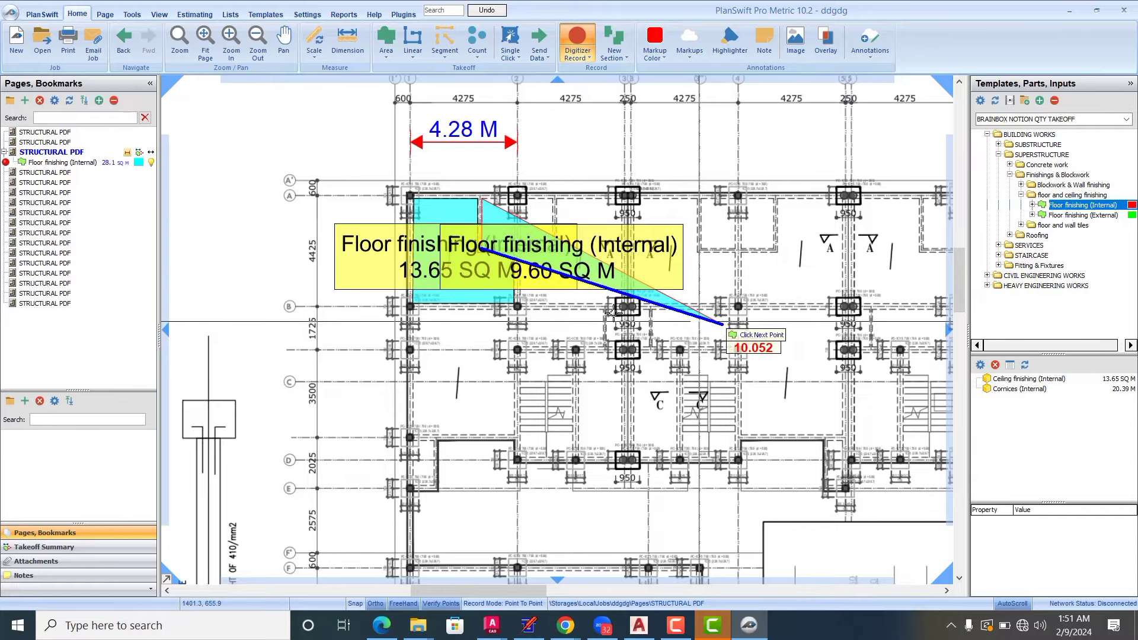
scroll(510, 221, up, 2)
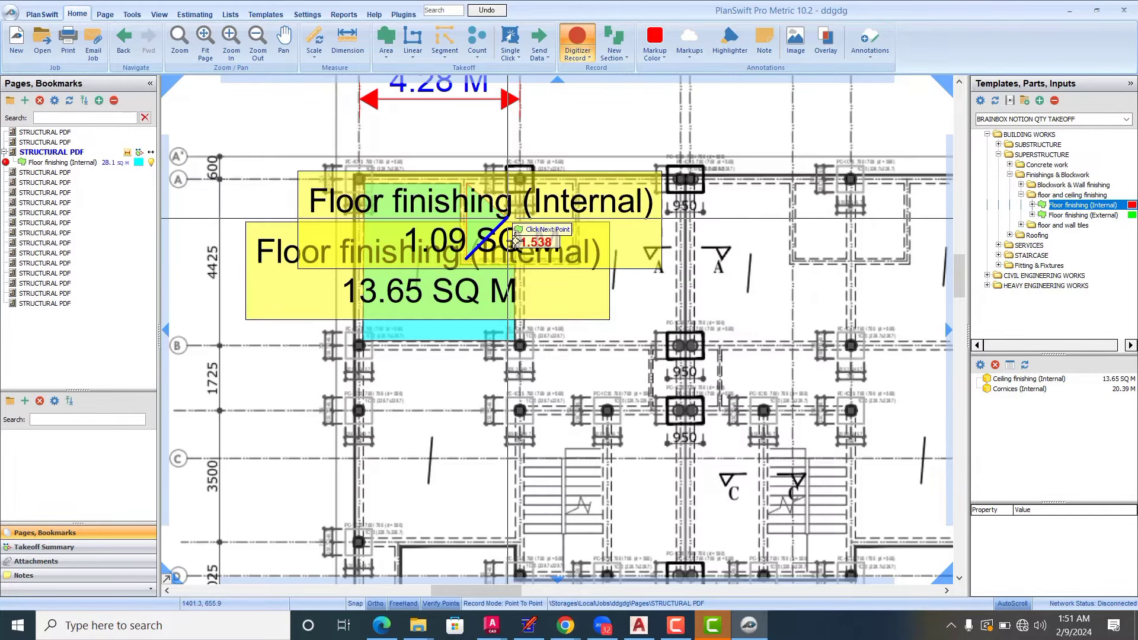
scroll(509, 220, up, 6)
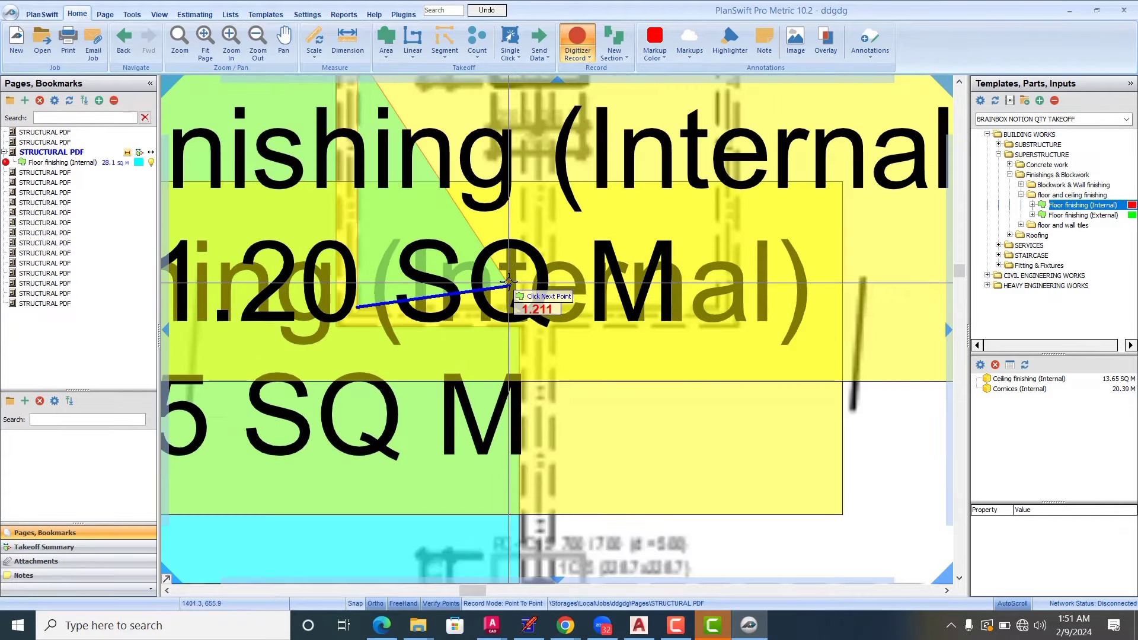
scroll(509, 283, down, 4)
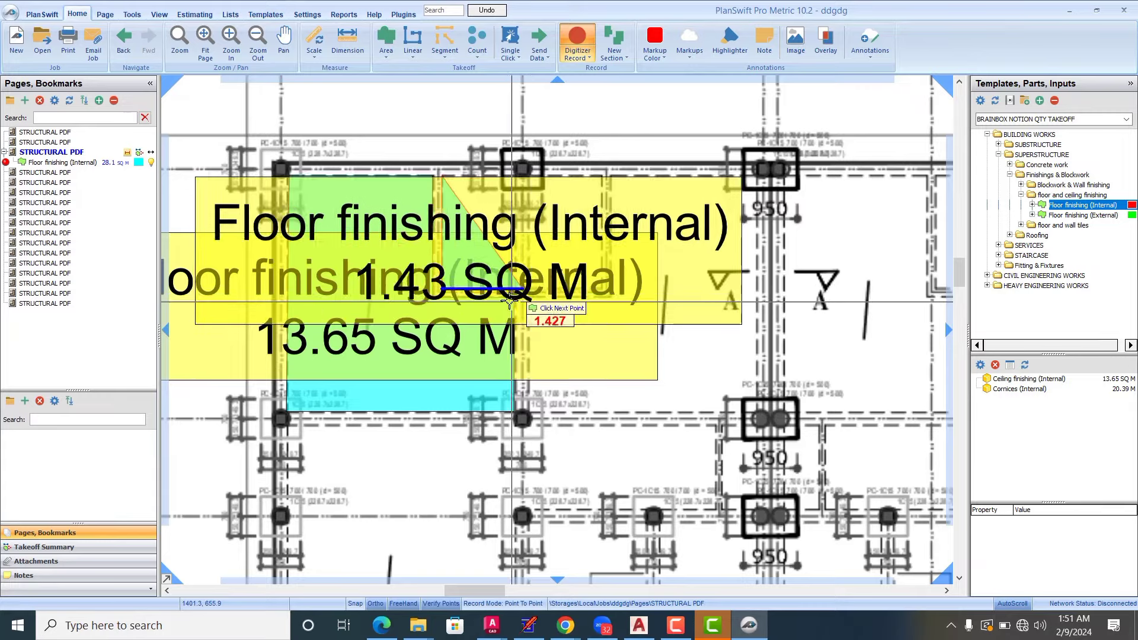
scroll(508, 293, up, 2)
scroll(515, 285, up, 2)
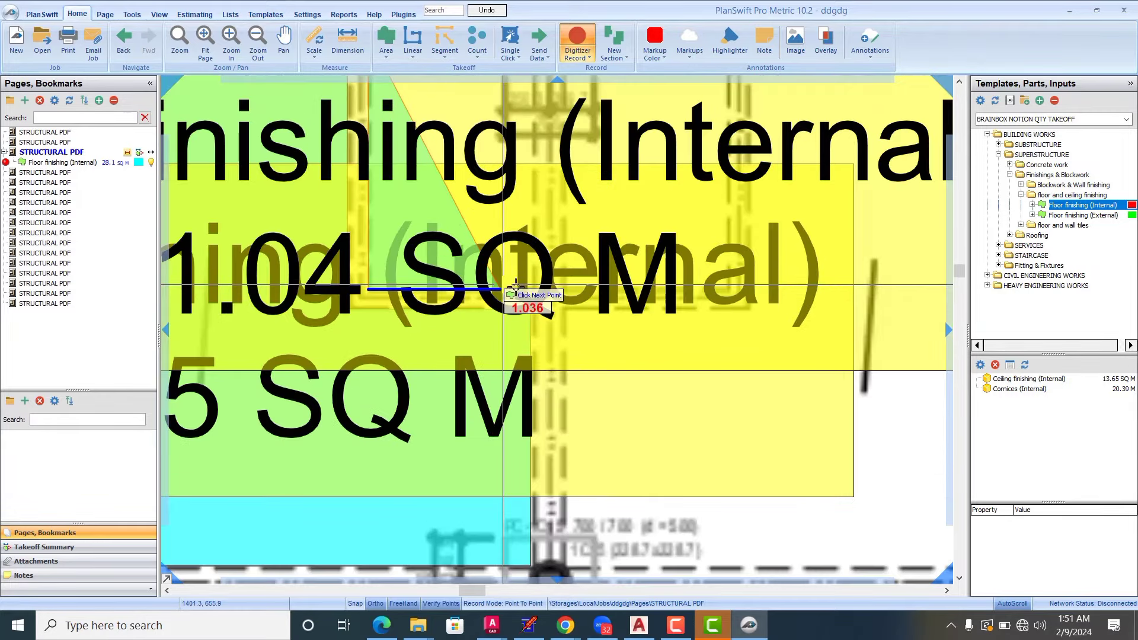
scroll(515, 291, up, 2)
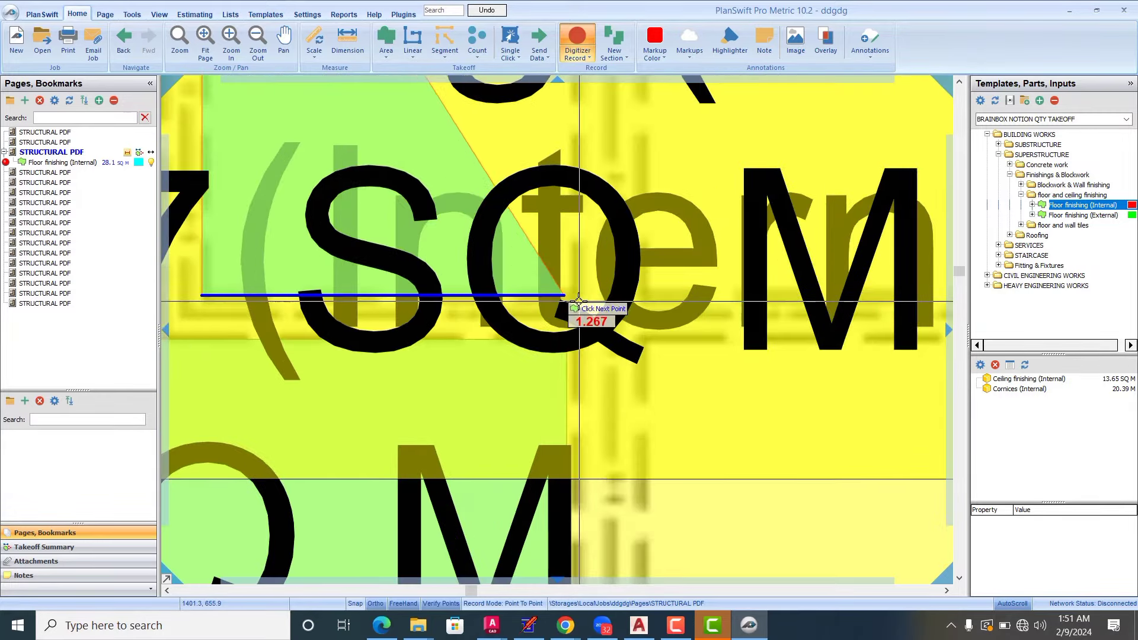
click(571, 294)
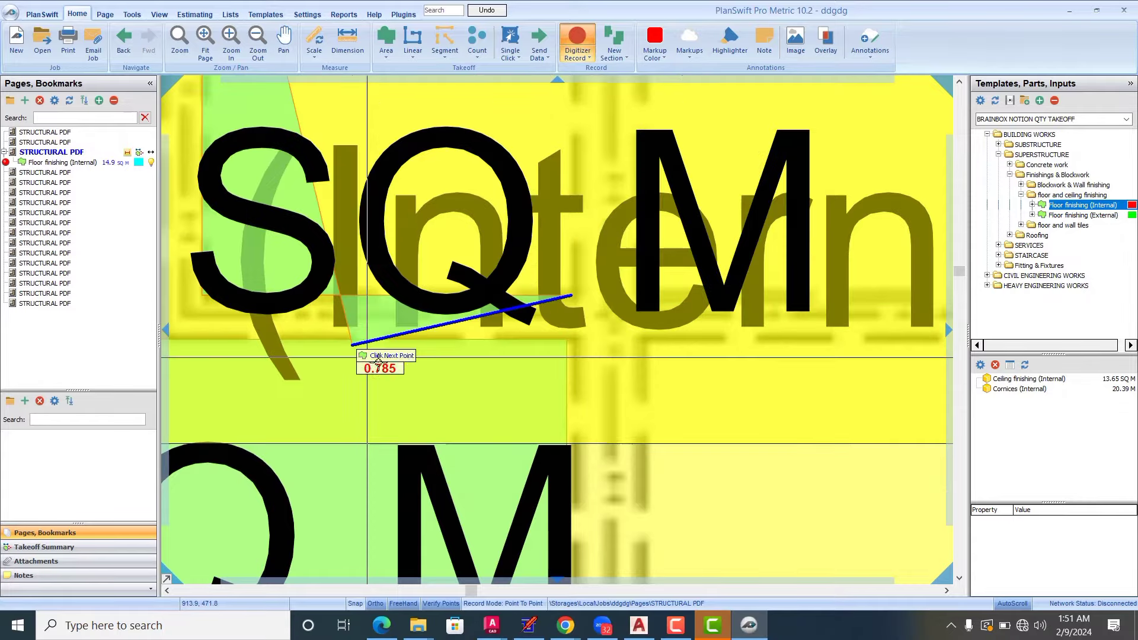
scroll(417, 366, down, 4)
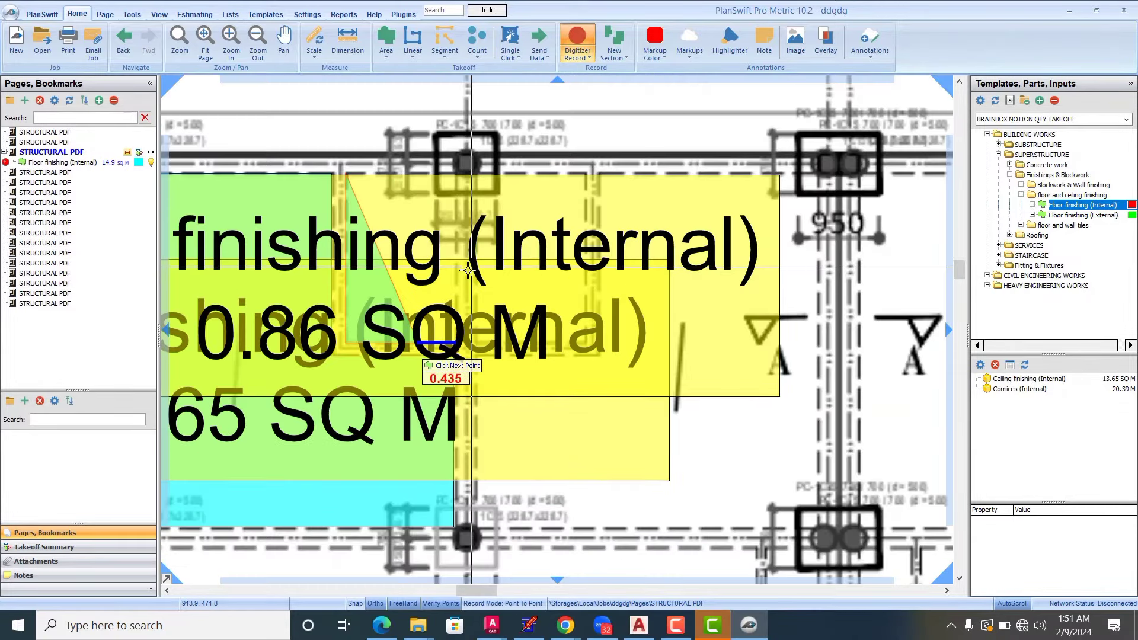
scroll(433, 246, up, 3)
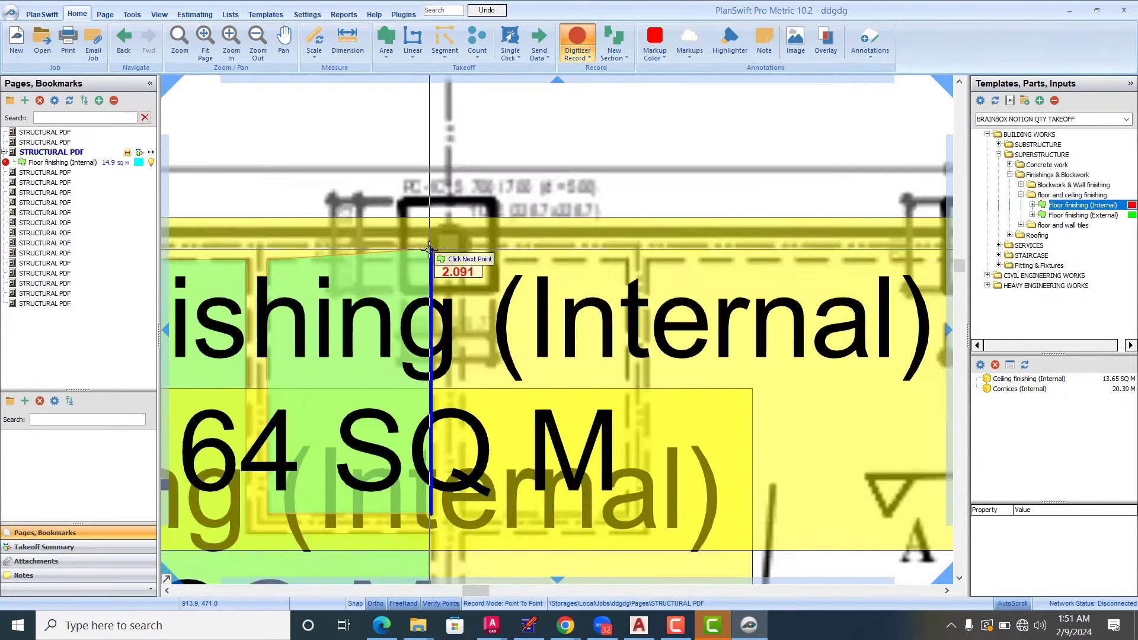
scroll(430, 268, up, 1)
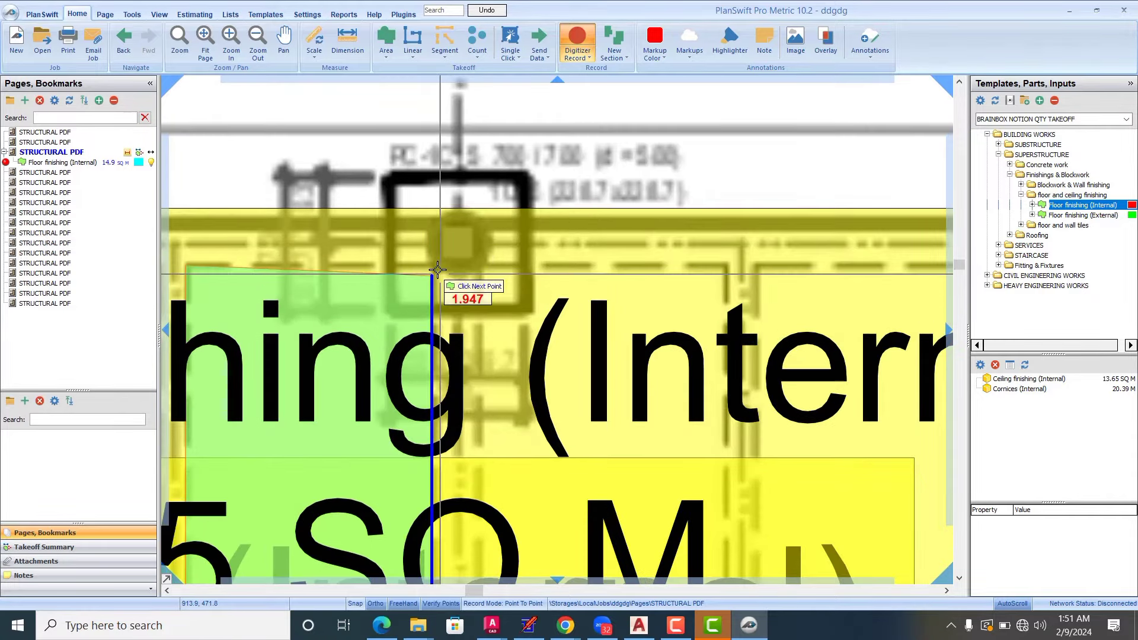
click(435, 269)
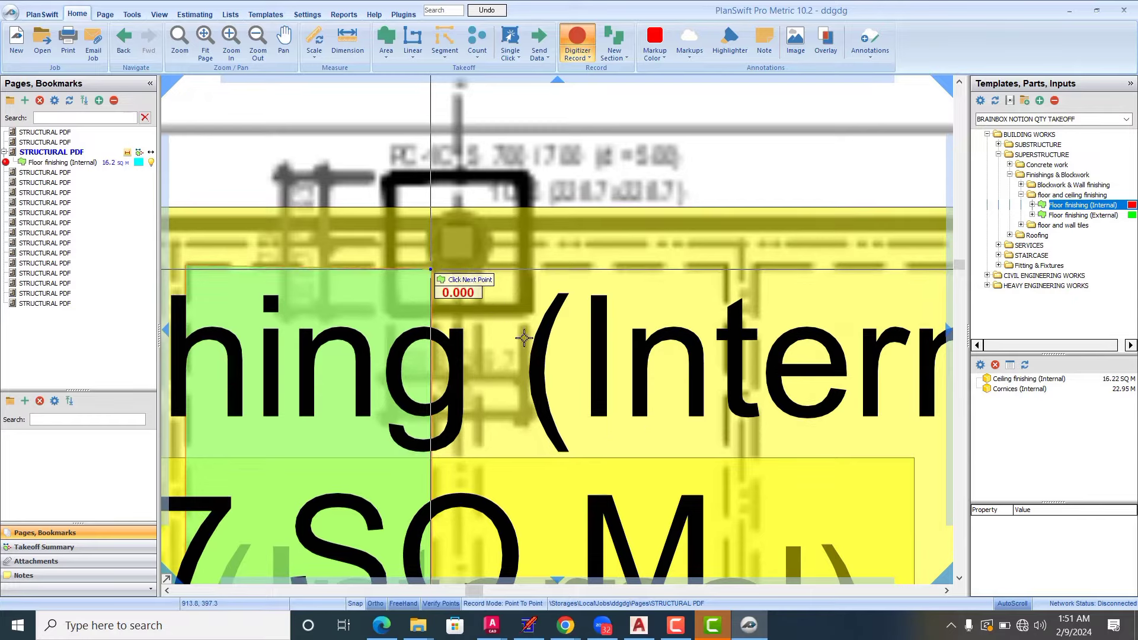
Step: Start a new Floor finishing (Internal) section below grid line B, with a first edge about 8.28 m long from grid line 1 to the twin columns
scroll(495, 211, down, 2)
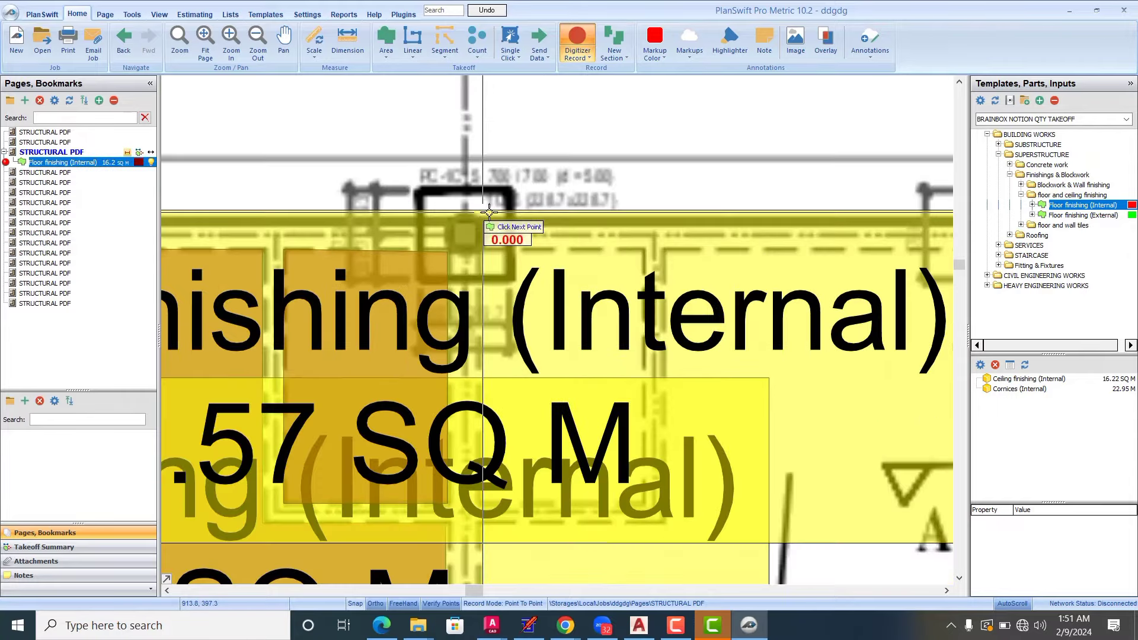
scroll(504, 206, down, 2)
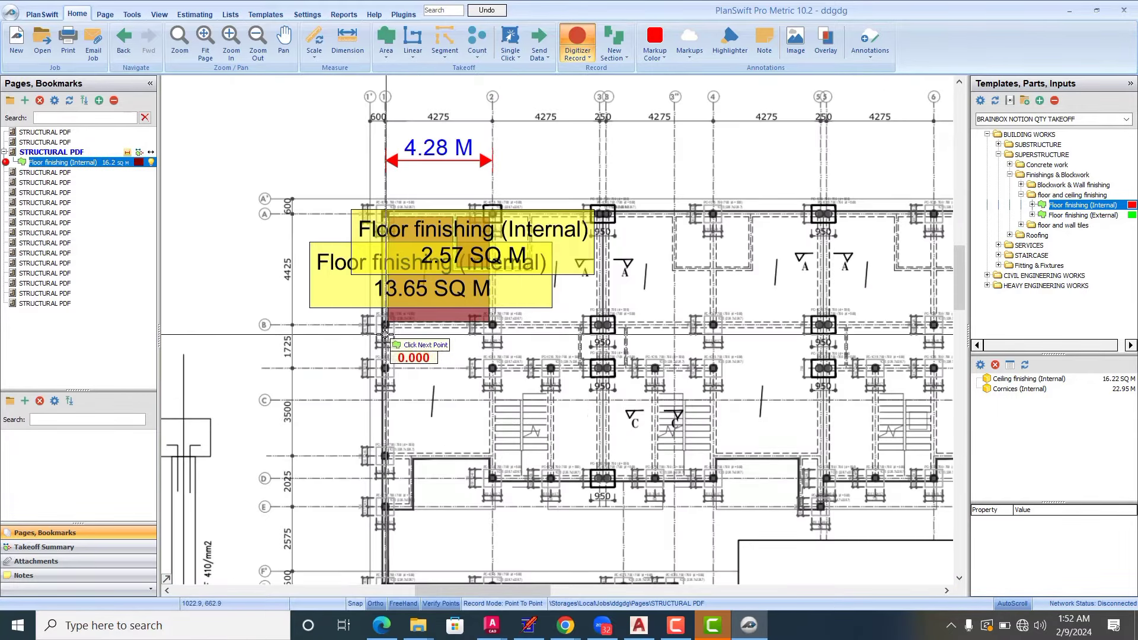
scroll(386, 327, up, 3)
scroll(388, 326, up, 3)
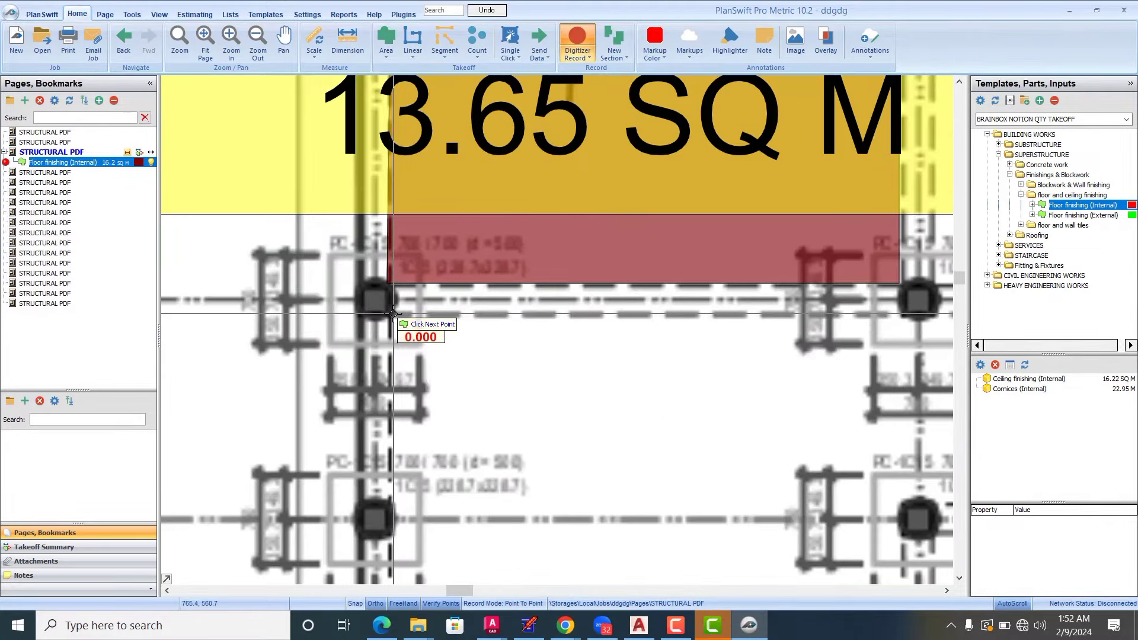
click(393, 313)
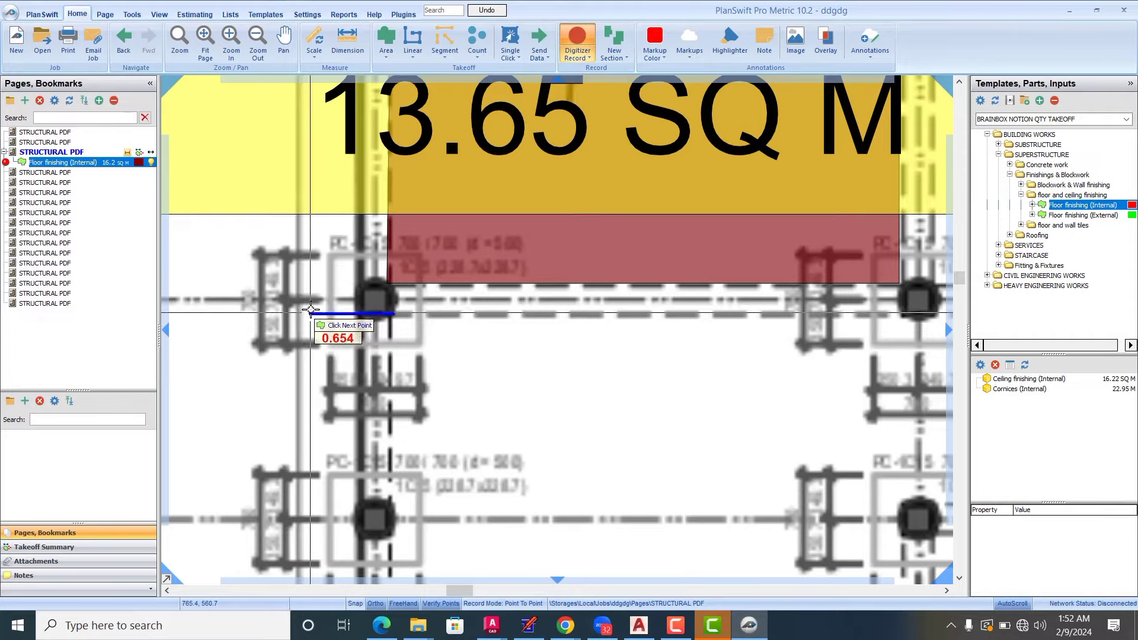
scroll(311, 310, down, 2)
scroll(472, 331, down, 2)
scroll(545, 323, up, 2)
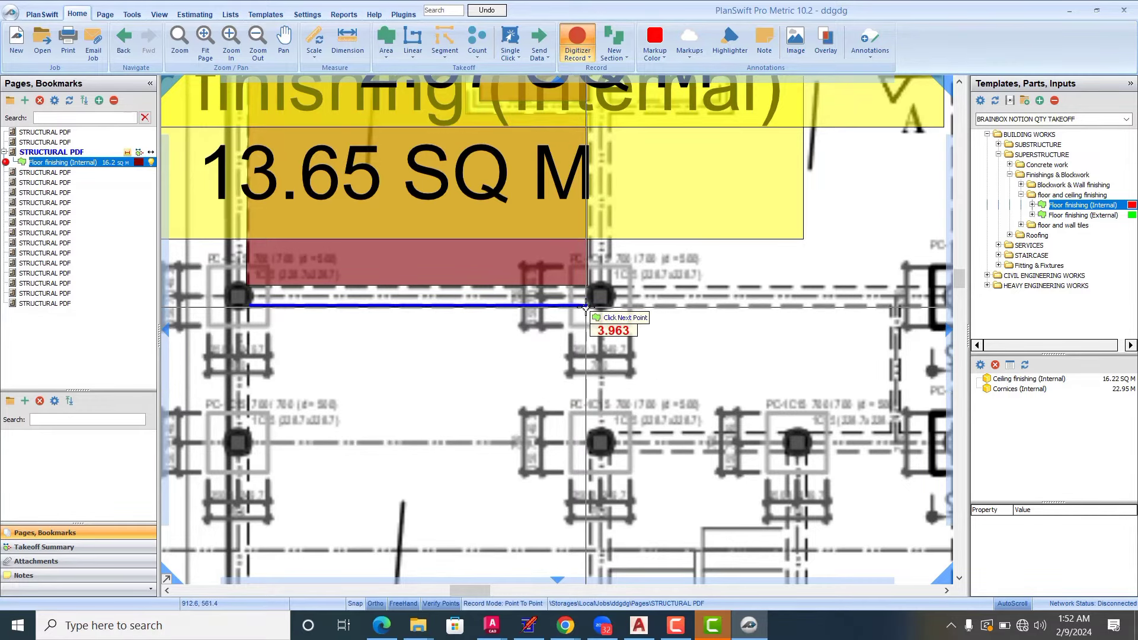
scroll(597, 305, down, 2)
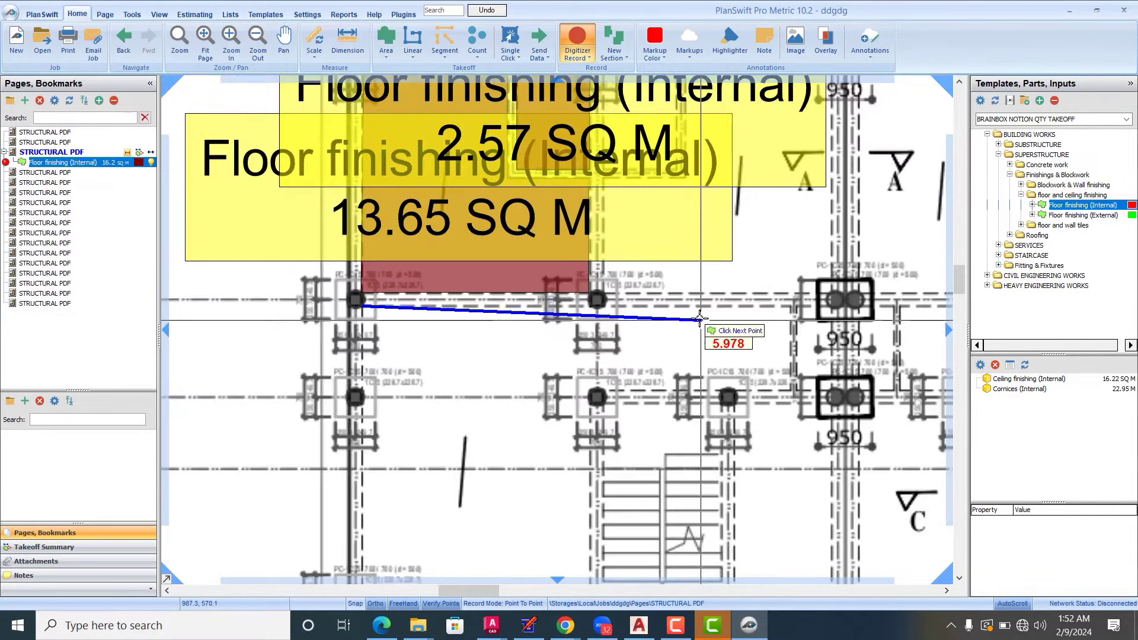
scroll(702, 308, down, 1)
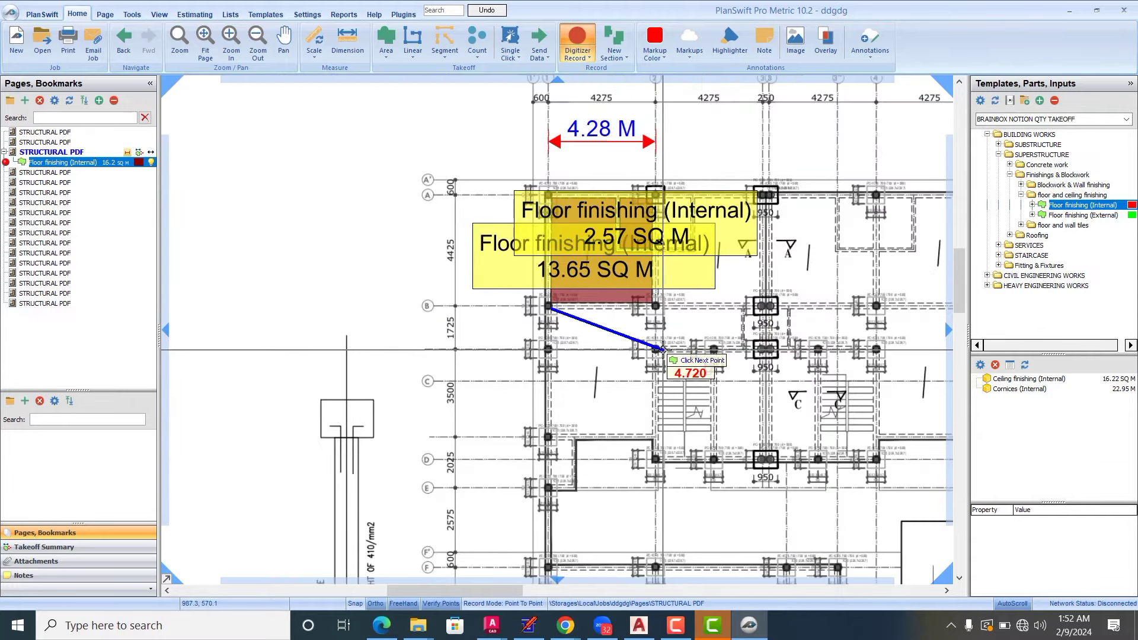
scroll(646, 389, up, 1)
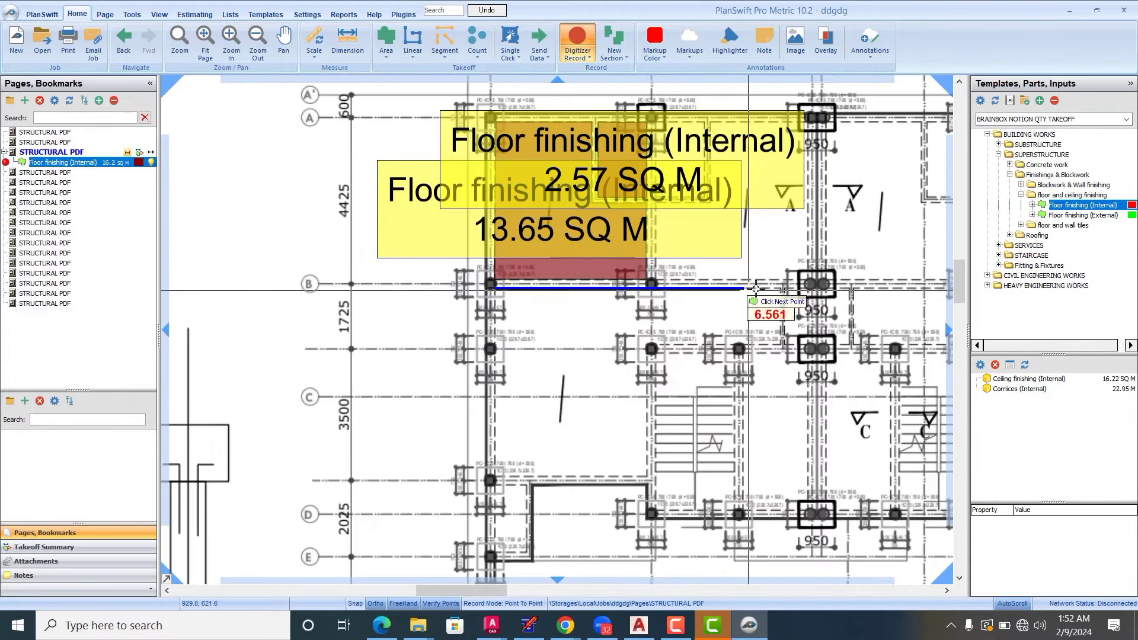
scroll(807, 287, up, 4)
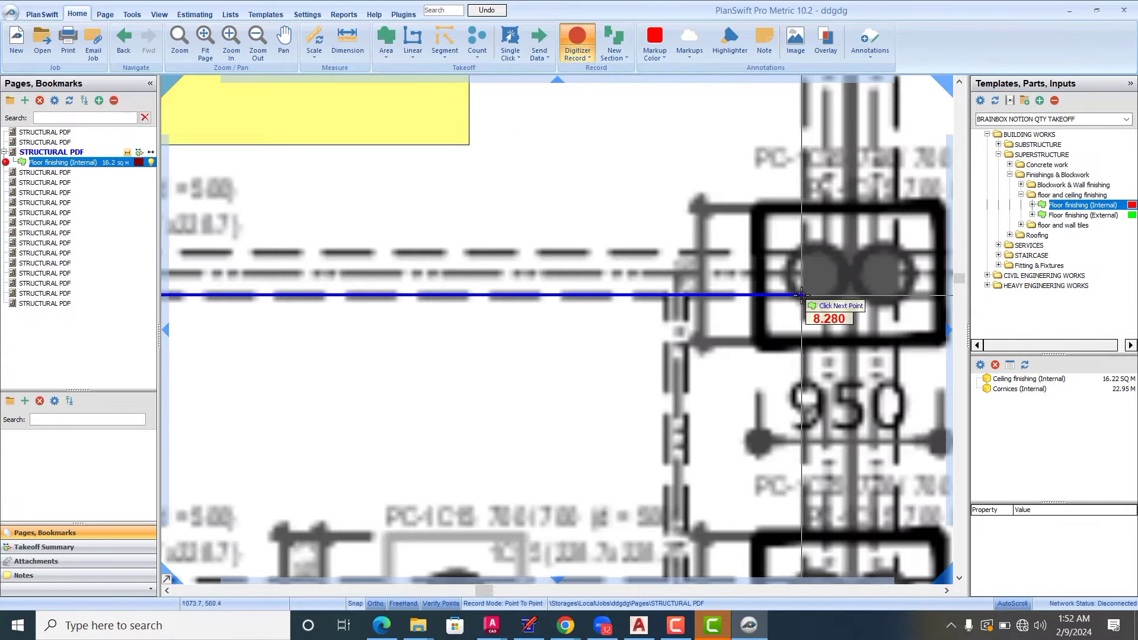
click(803, 294)
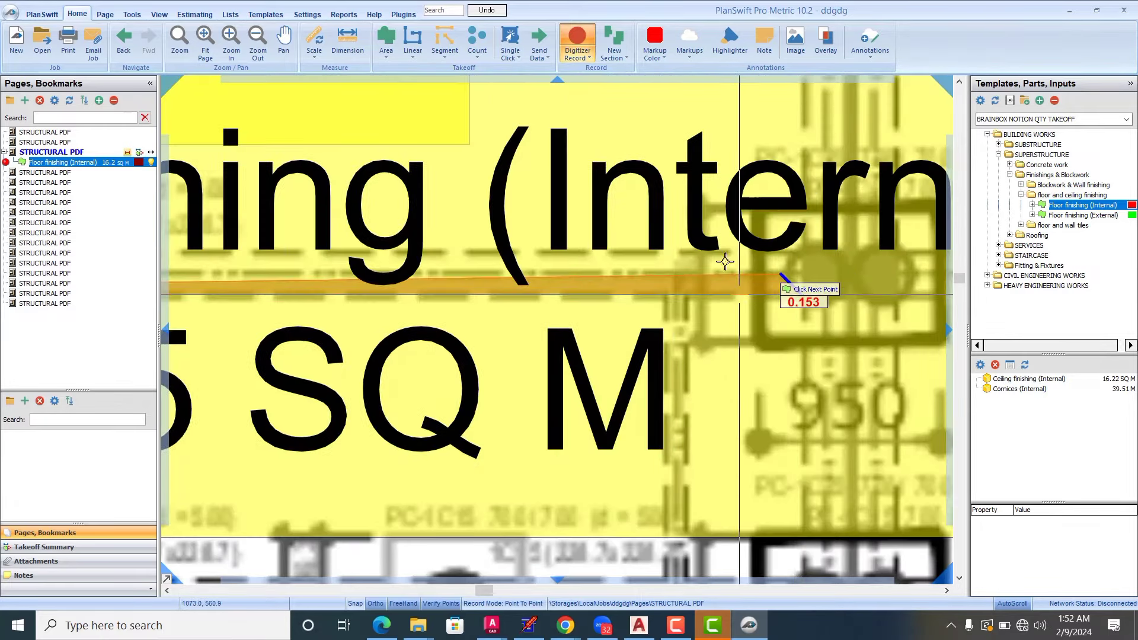
Step: Continue the section outline about 1.47 m down beside the twin columns, and back about 4.3 m to the column at grid line 2
scroll(723, 253, down, 1)
scroll(766, 229, down, 1)
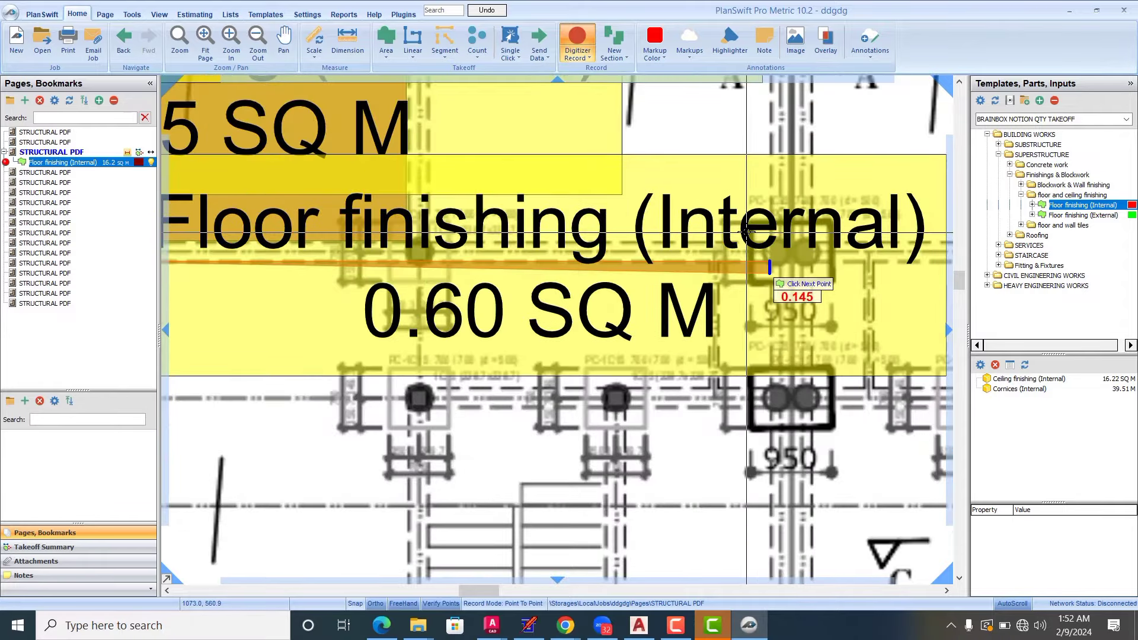
scroll(761, 265, down, 2)
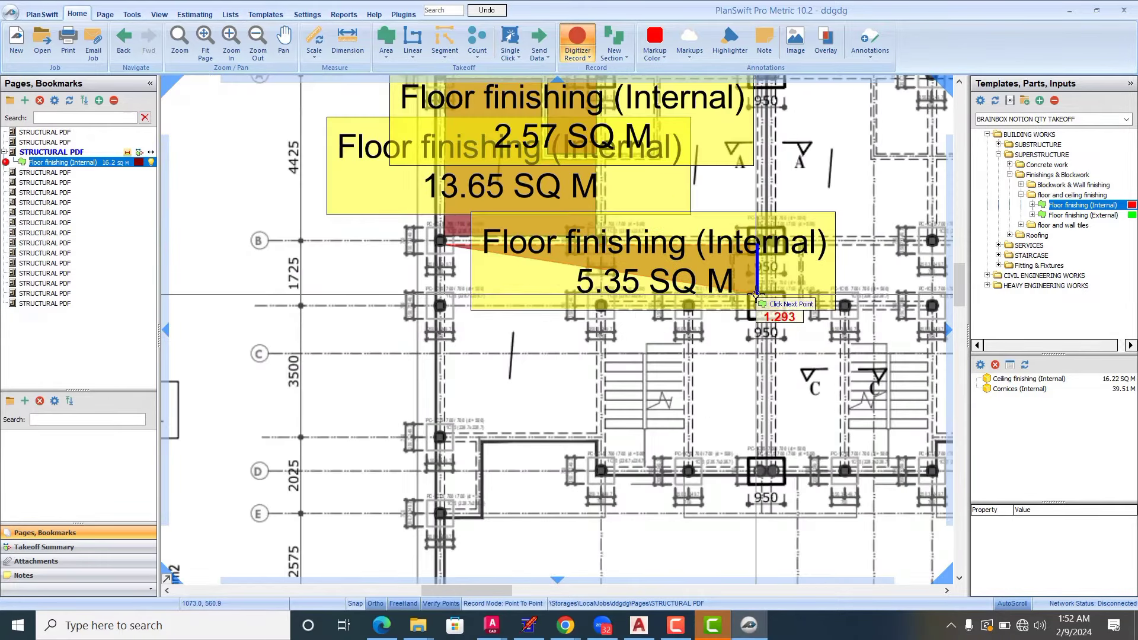
scroll(764, 302, up, 4)
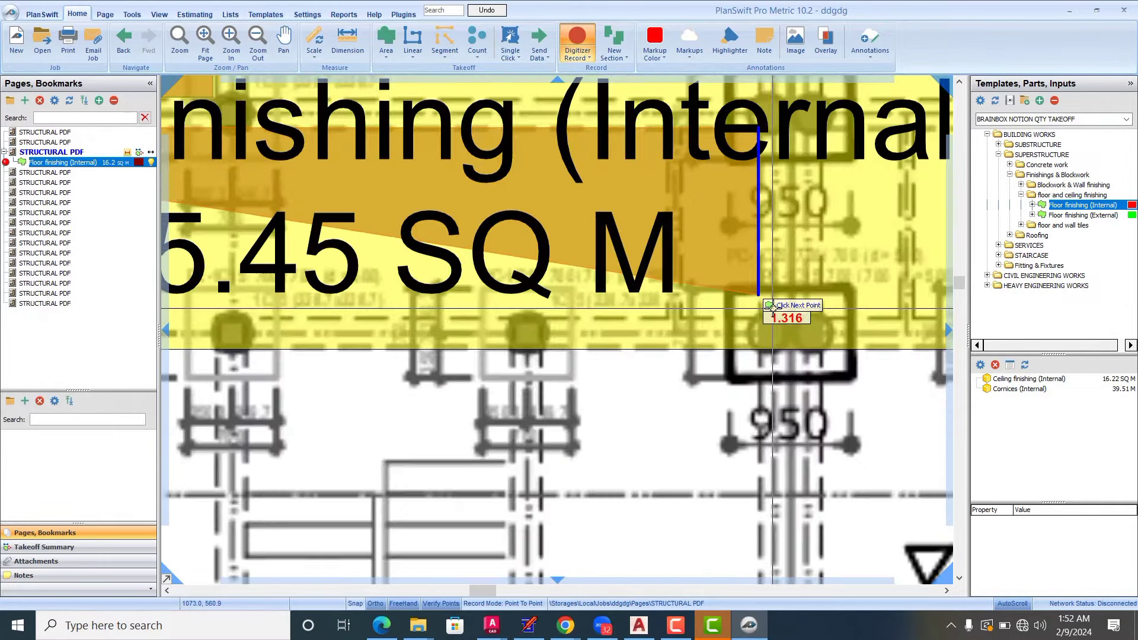
scroll(785, 314, up, 1)
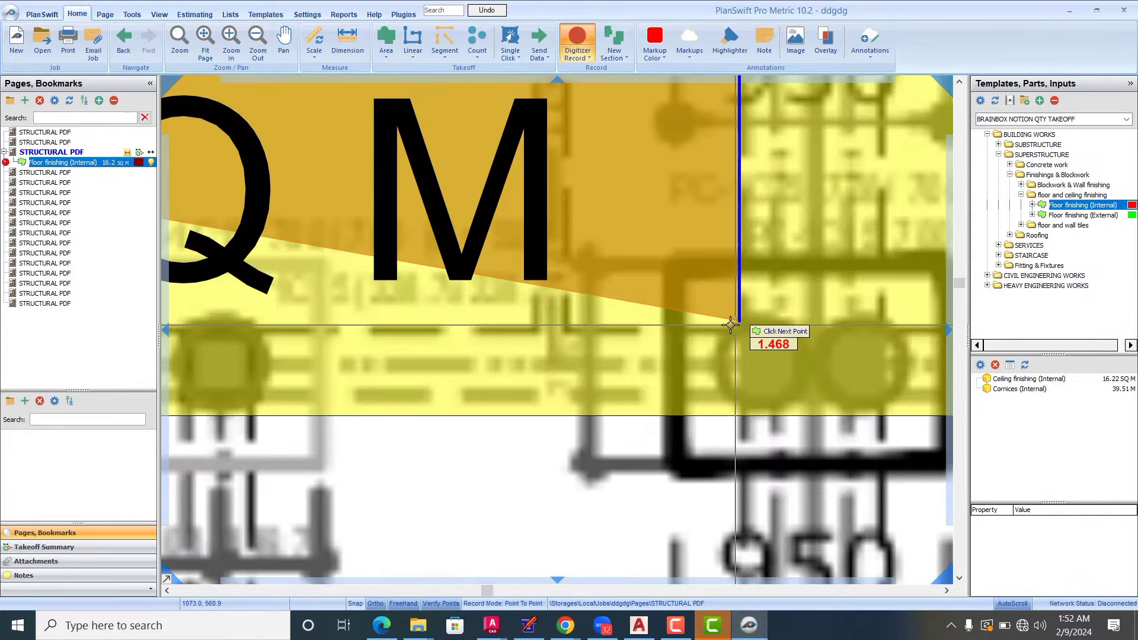
click(731, 325)
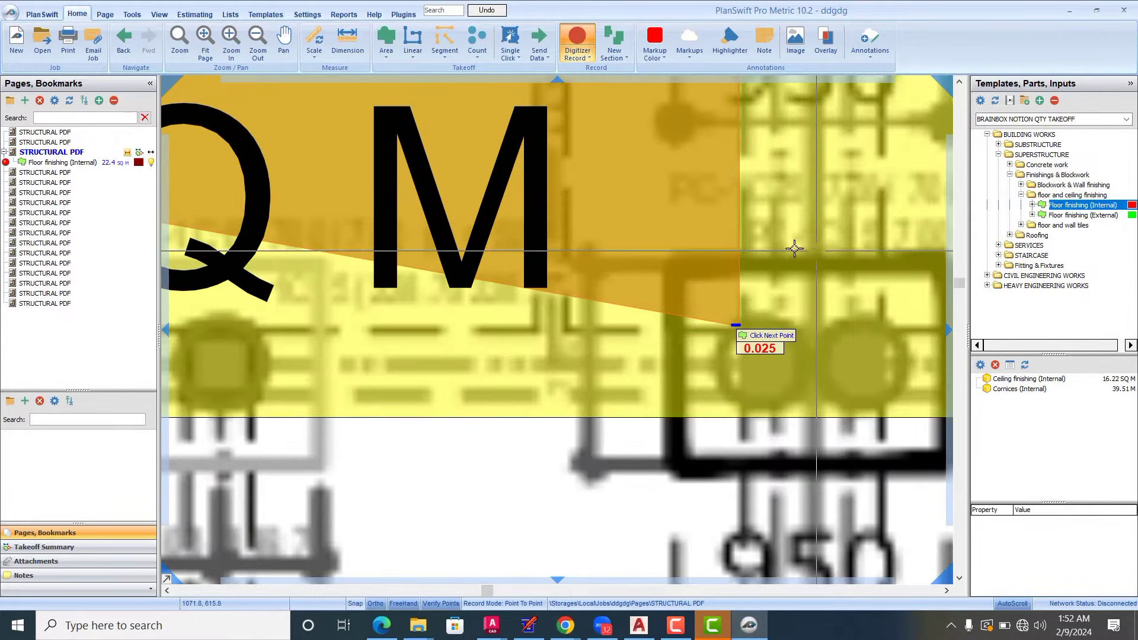
scroll(626, 252, down, 3)
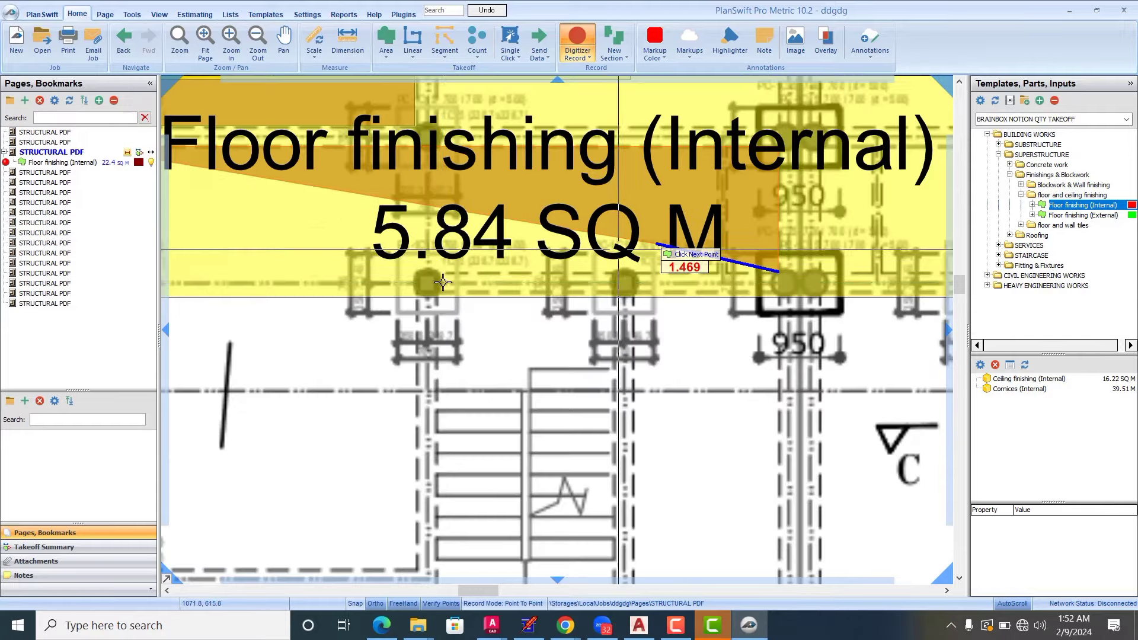
scroll(415, 315, down, 3)
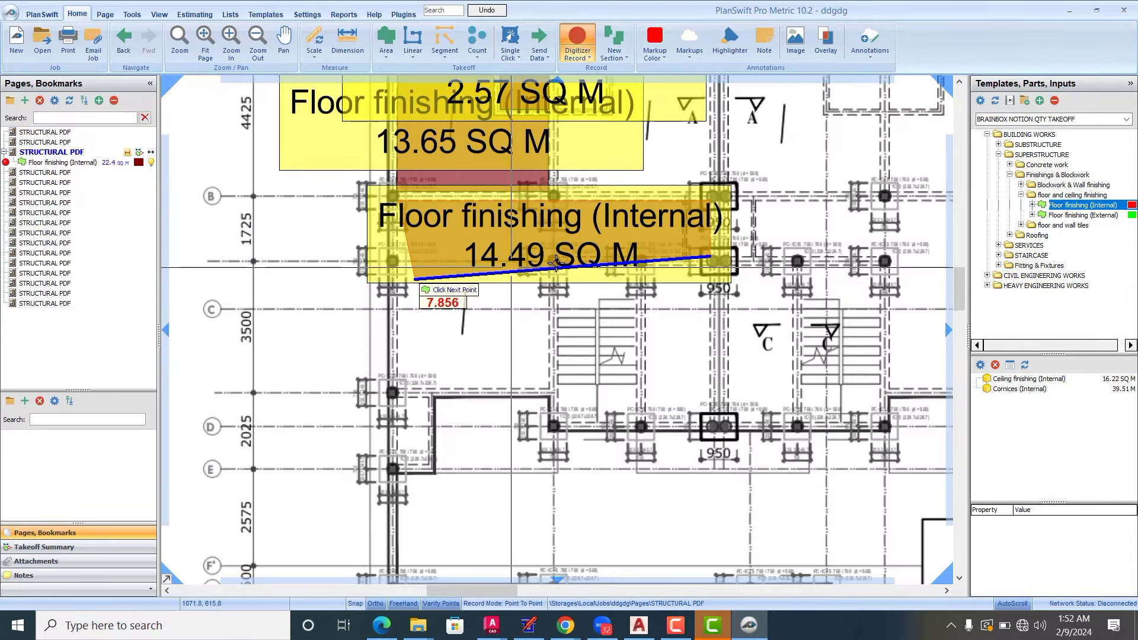
scroll(556, 263, up, 2)
scroll(556, 262, up, 4)
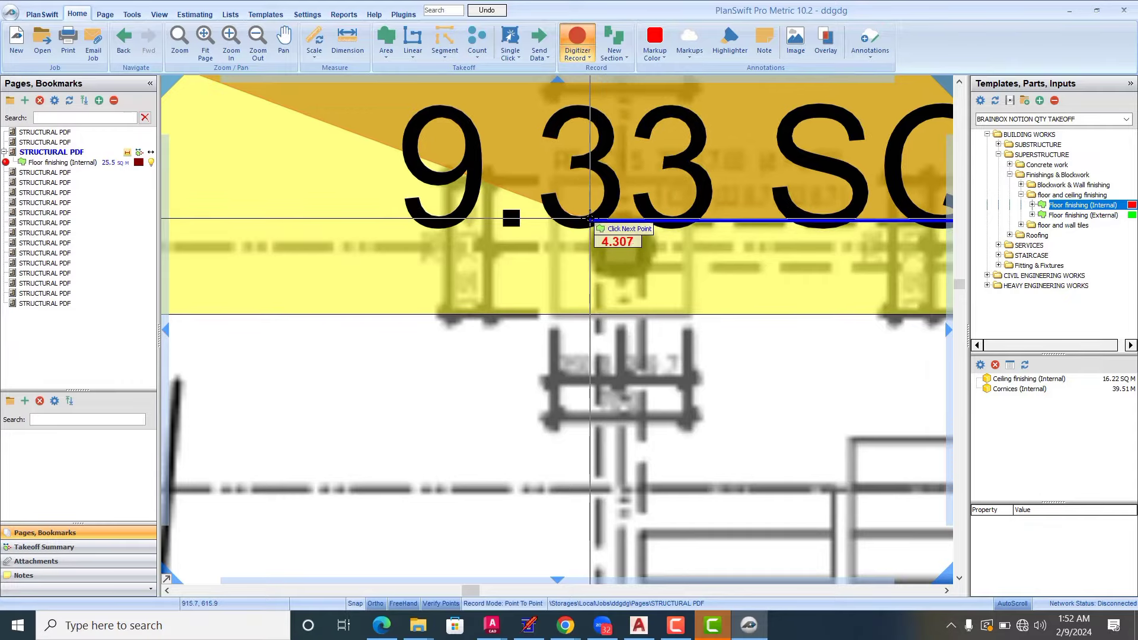
click(591, 217)
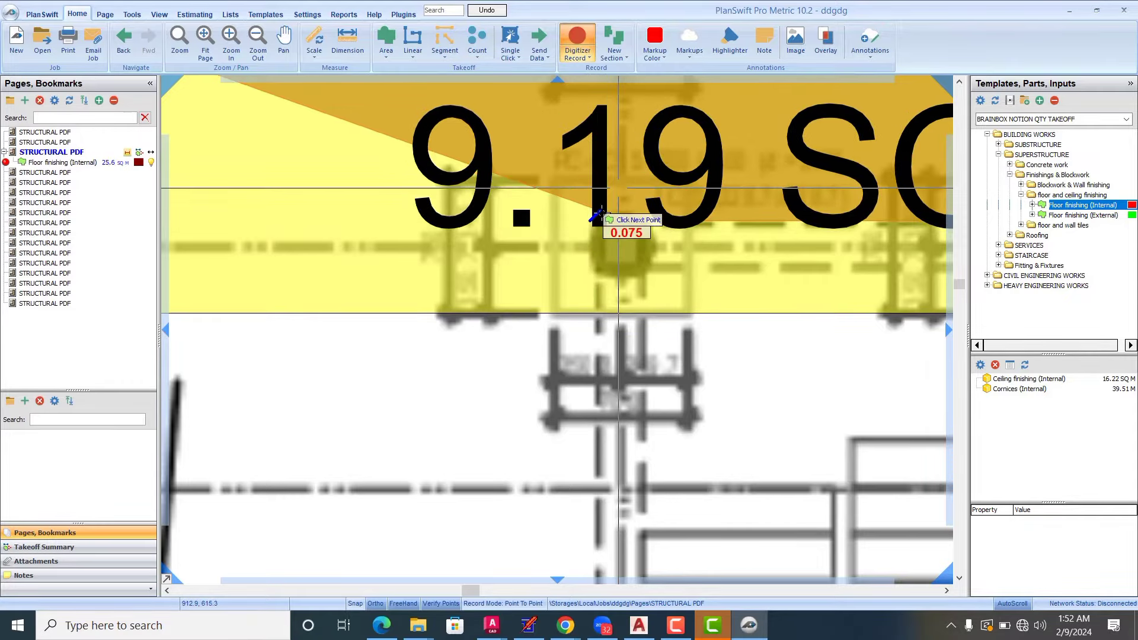
Step: Finish the L-shaped section at about 26.28 SQ M with edges about 3.49 m down beside the stairs and 4 m across to grid line 1, ending recording
scroll(604, 193, down, 1)
scroll(612, 148, down, 2)
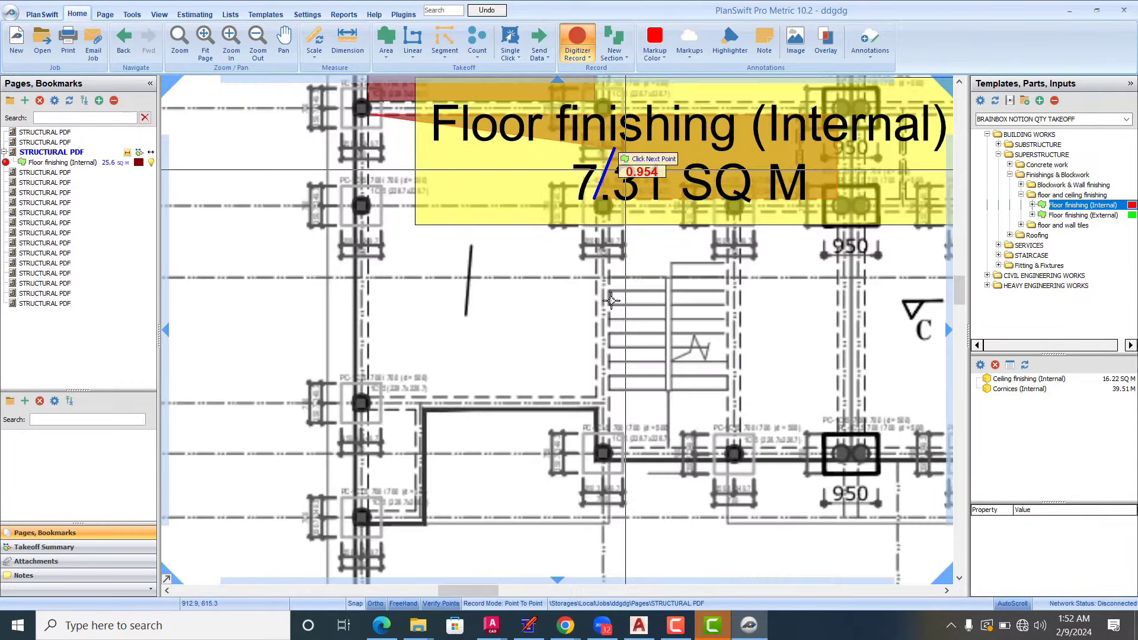
scroll(601, 338, down, 1)
scroll(599, 323, up, 2)
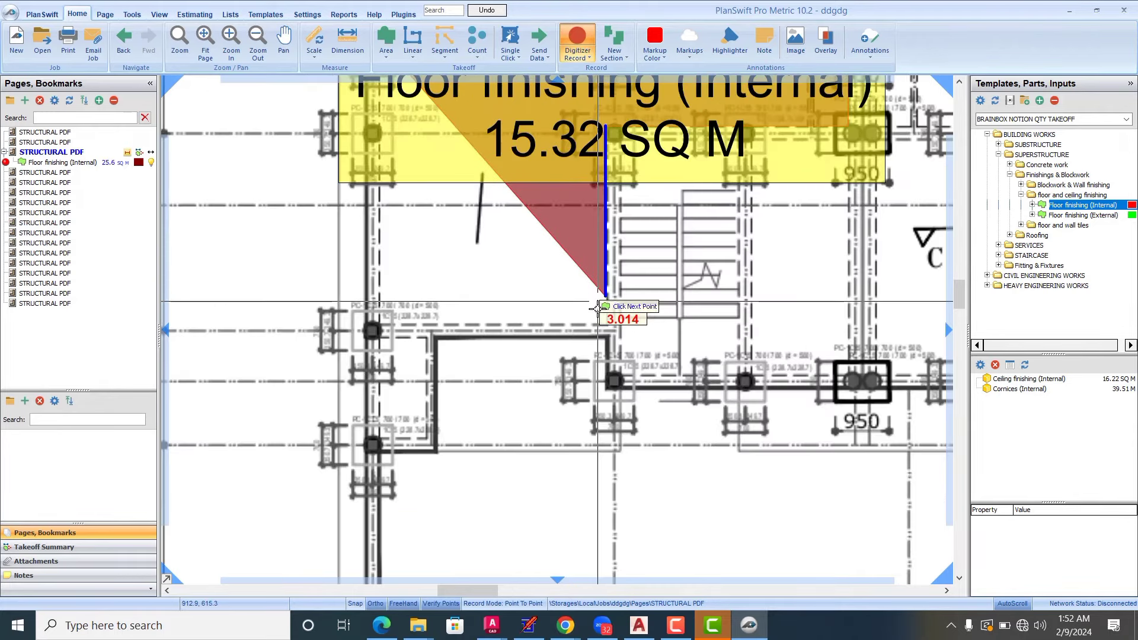
scroll(597, 310, up, 1)
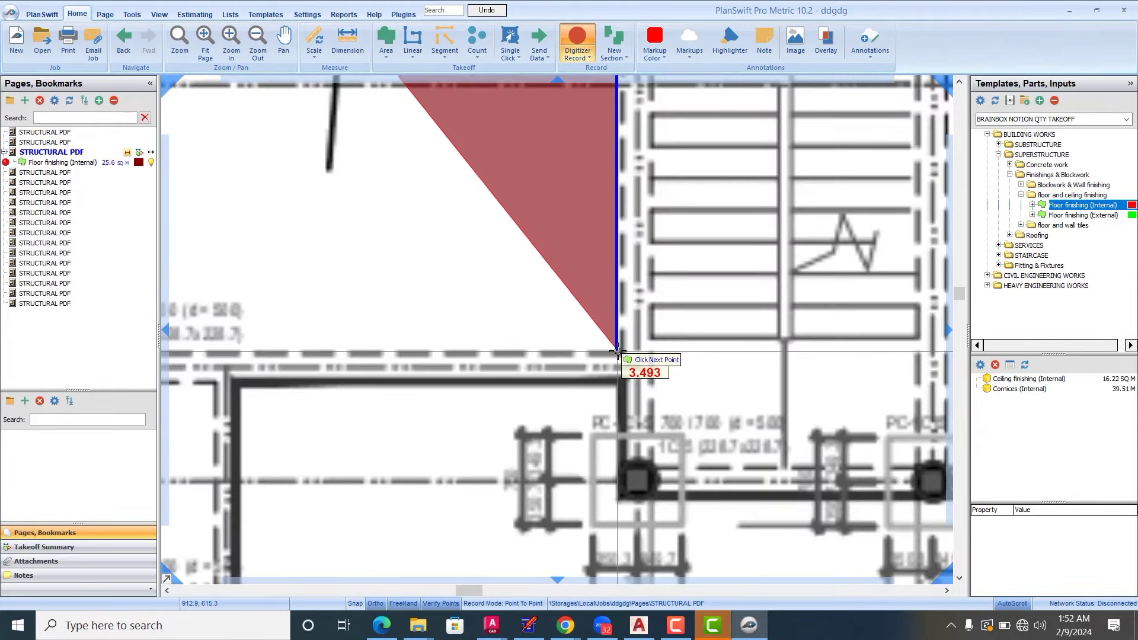
click(617, 350)
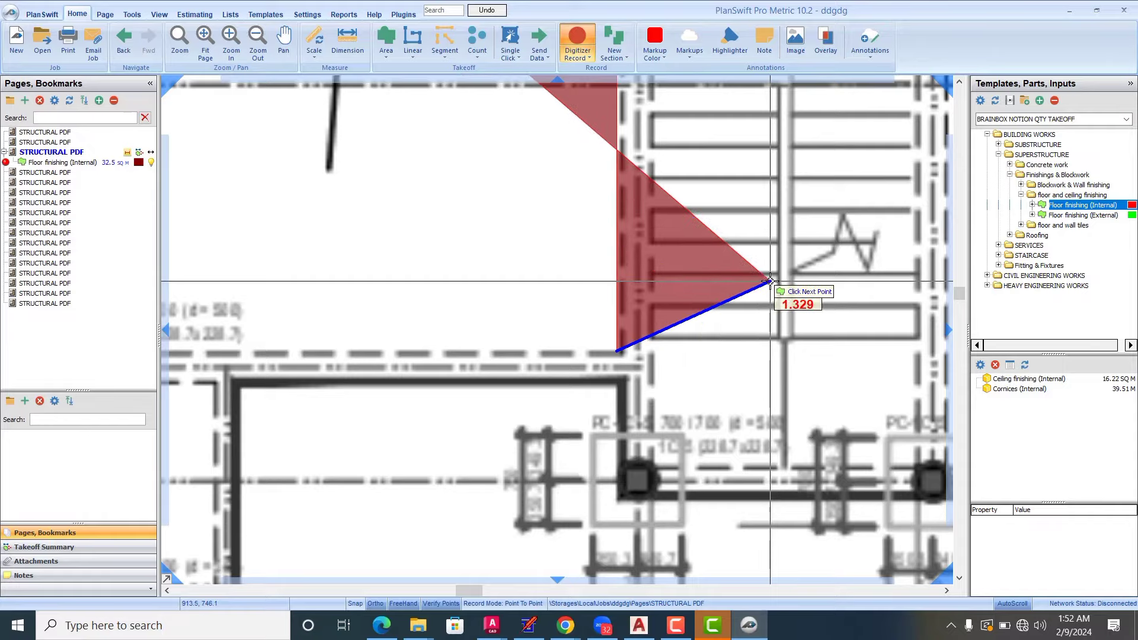
scroll(769, 281, down, 2)
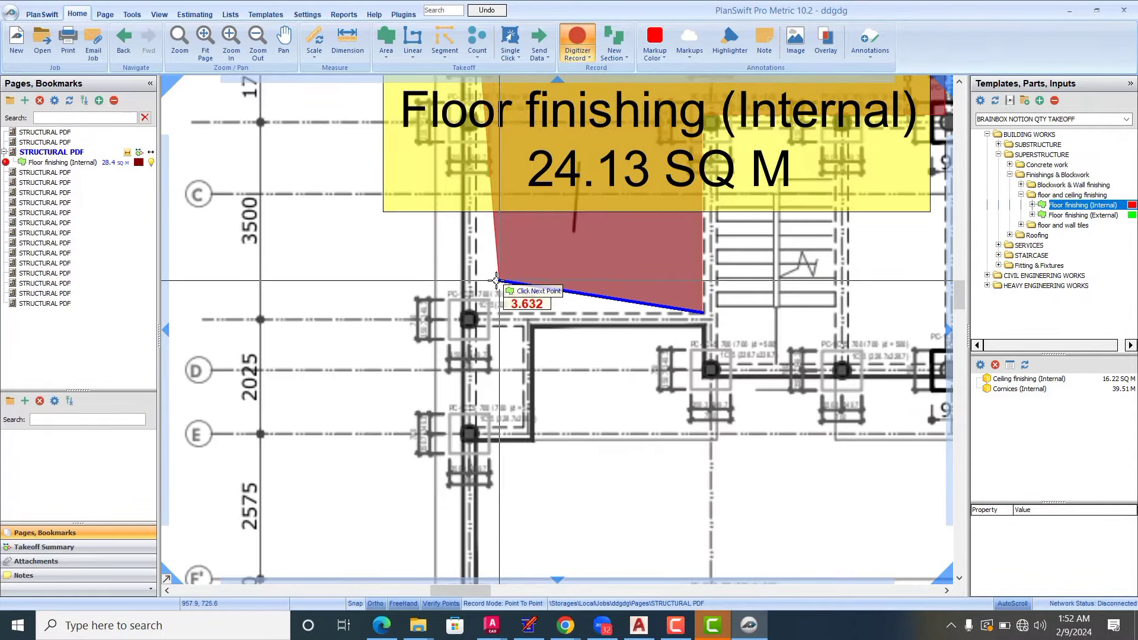
scroll(497, 281, up, 1)
scroll(449, 286, up, 2)
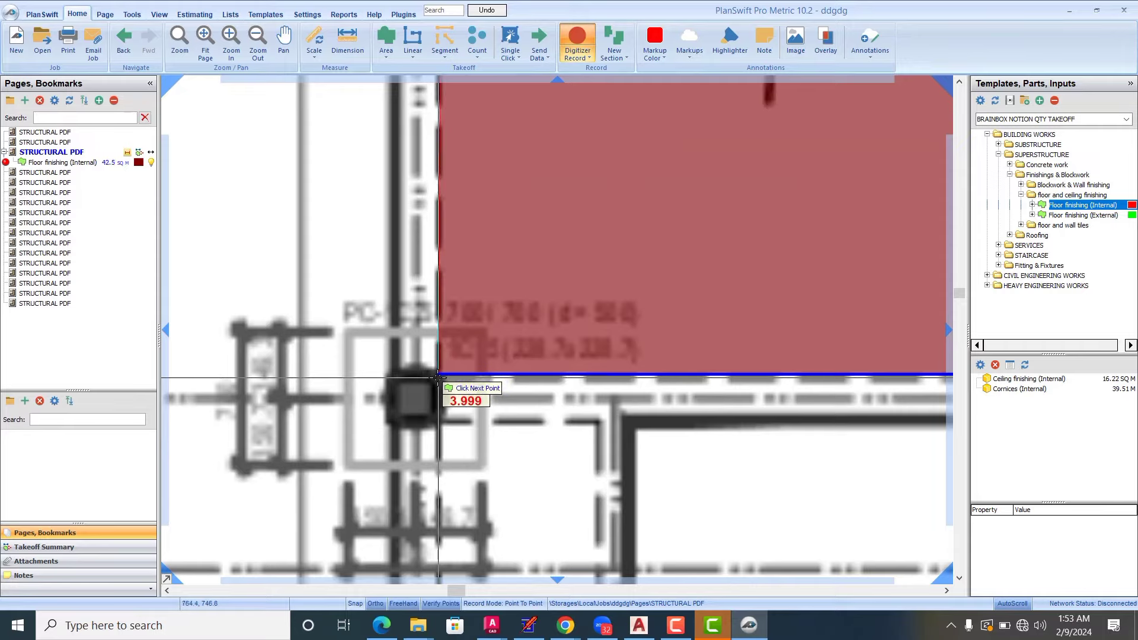
click(439, 375)
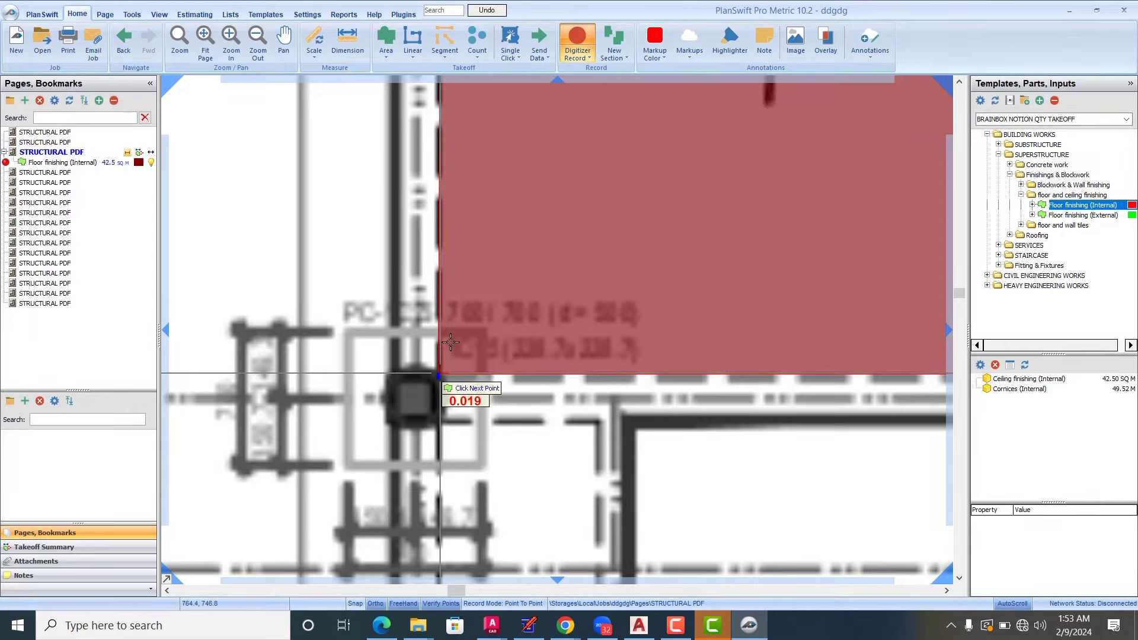
right_click(450, 355)
scroll(267, 288, down, 2)
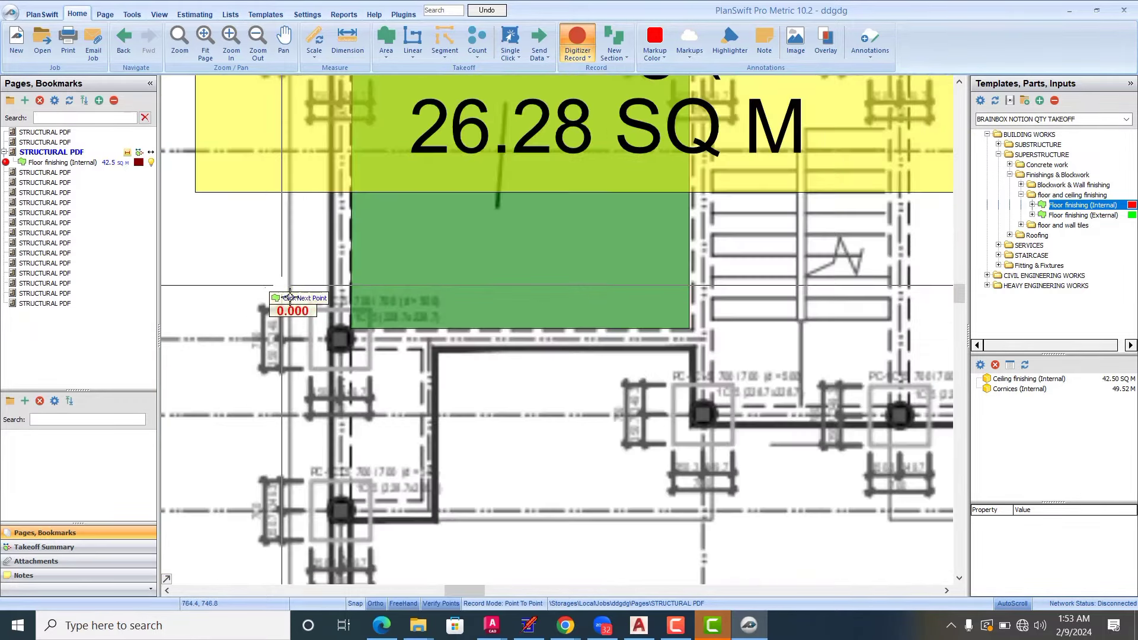
scroll(302, 319, down, 2)
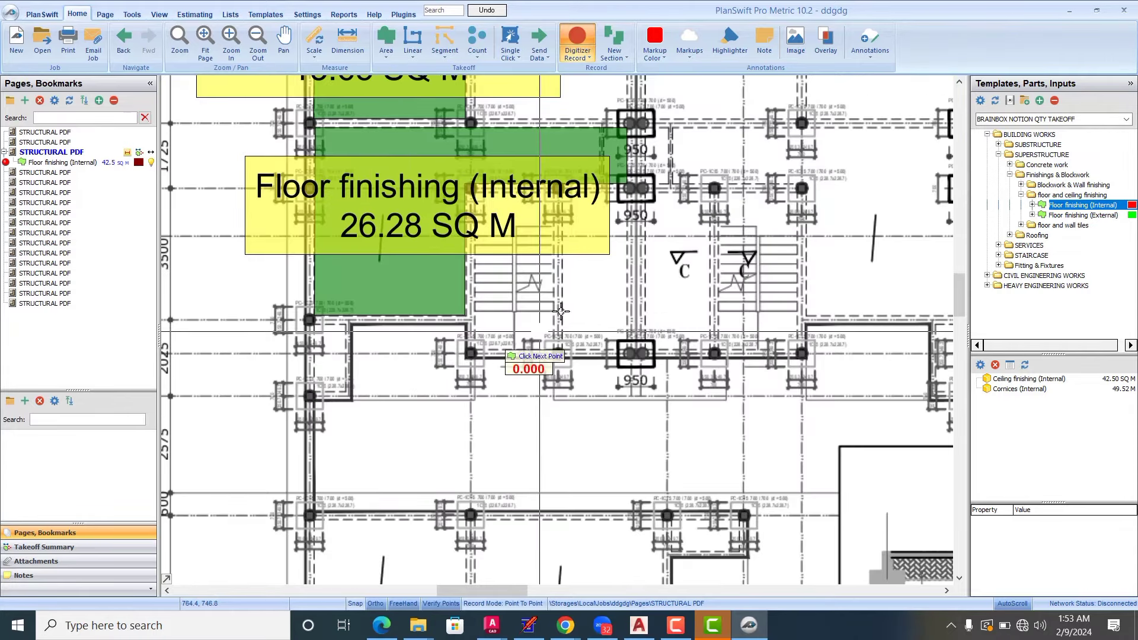
key(Escape)
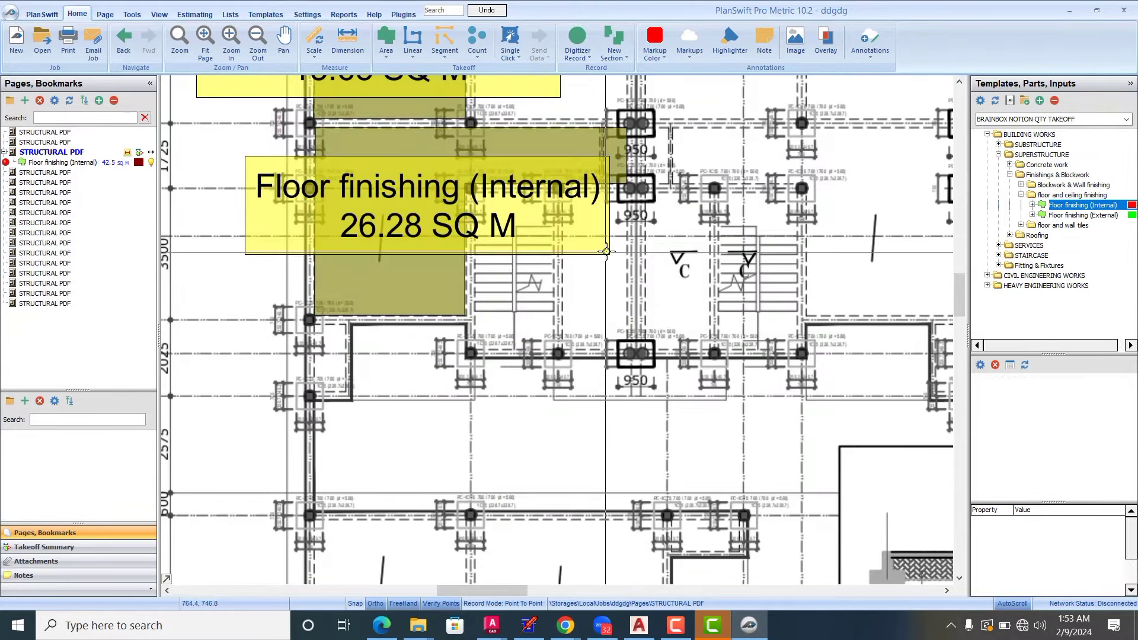
Step: Delete the 26.28 SQ M and 13.65 SQ M Floor finishing (Internal) text labels from the plan
click(608, 254)
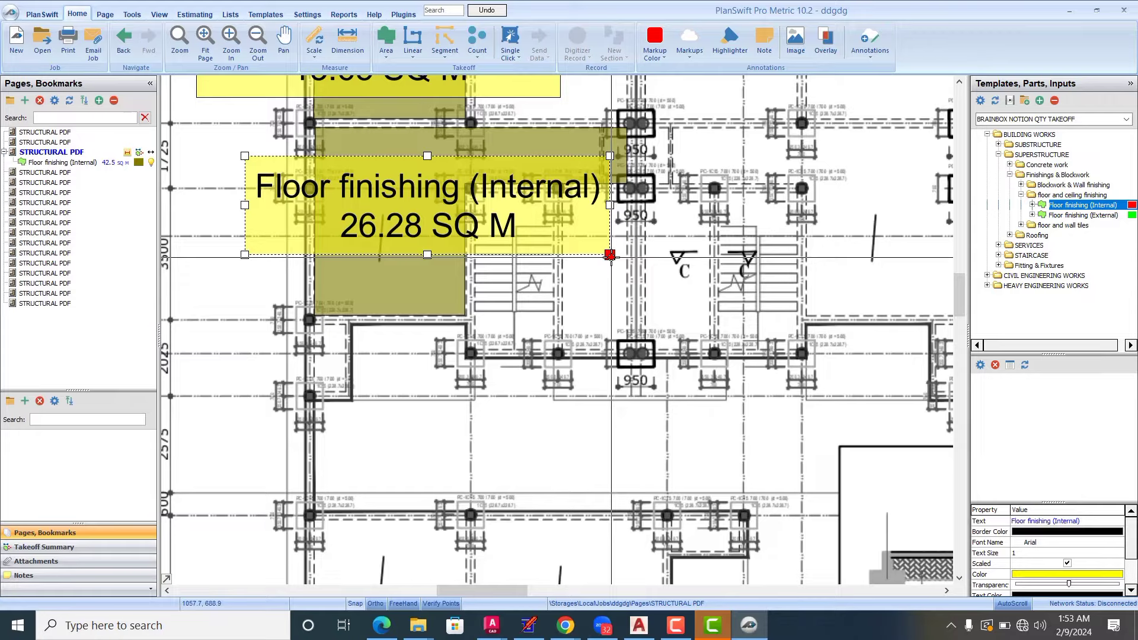
key(Delete)
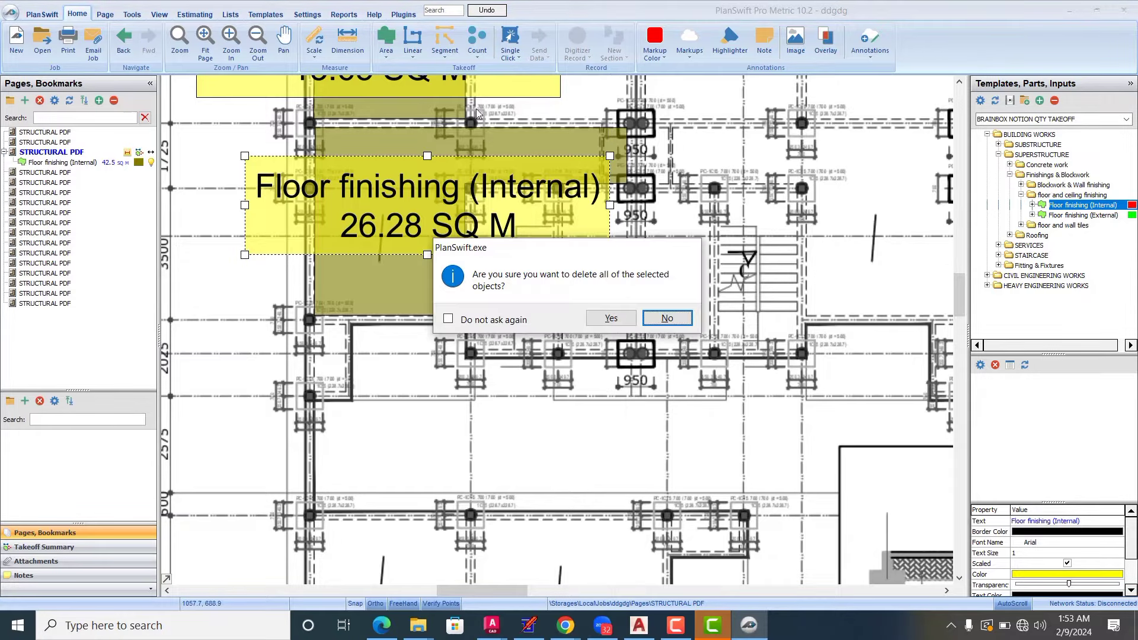
click(609, 320)
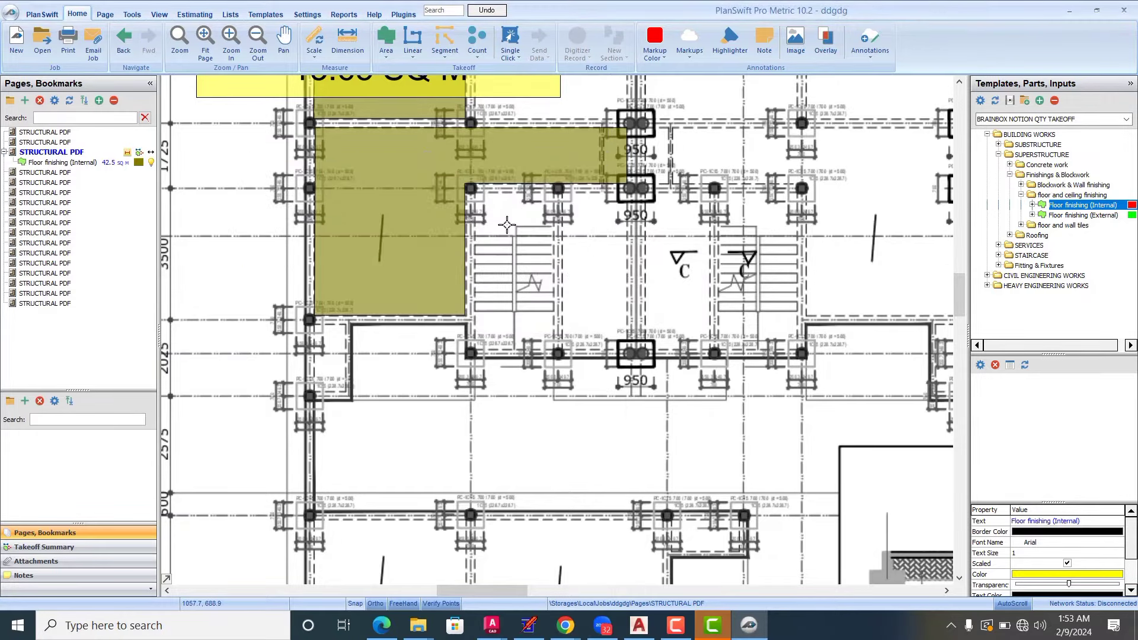
scroll(485, 155, down, 1)
scroll(486, 156, down, 1)
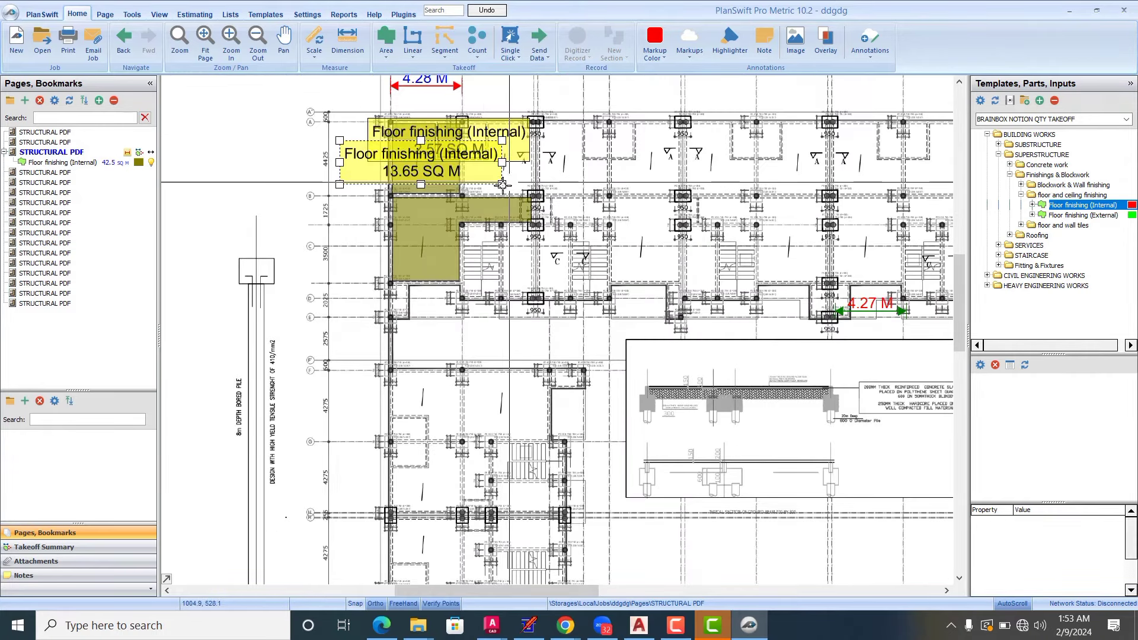
click(513, 182)
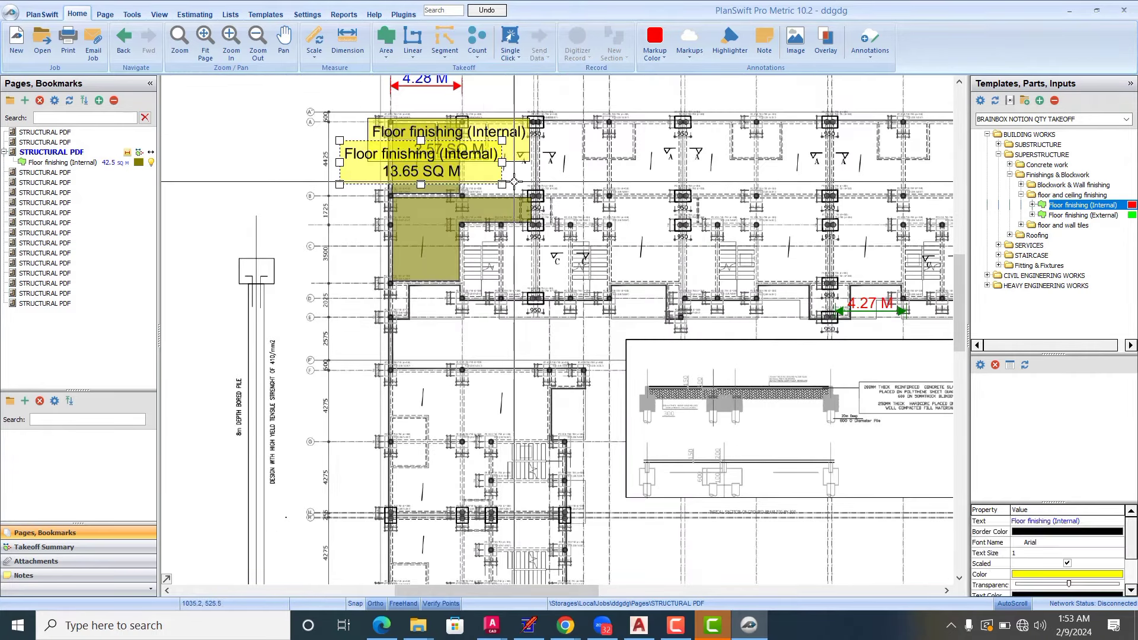
key(Delete)
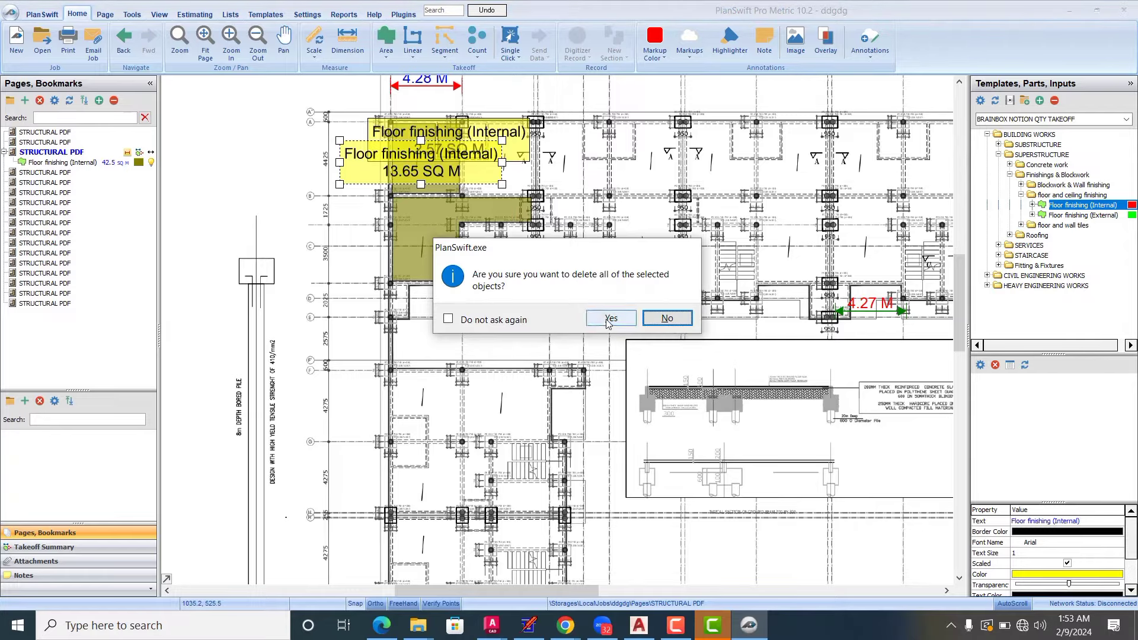
click(592, 320)
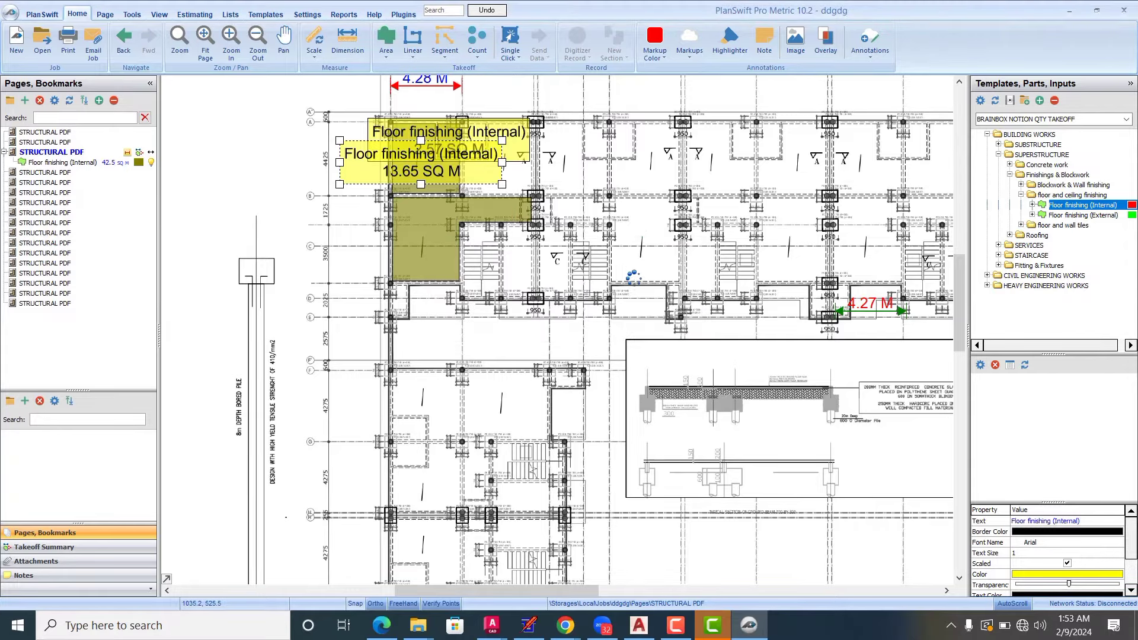
Step: Delete the 2.57 SQ M Floor finishing (Internal) text label near grid line A
scroll(515, 160, up, 1)
click(518, 160)
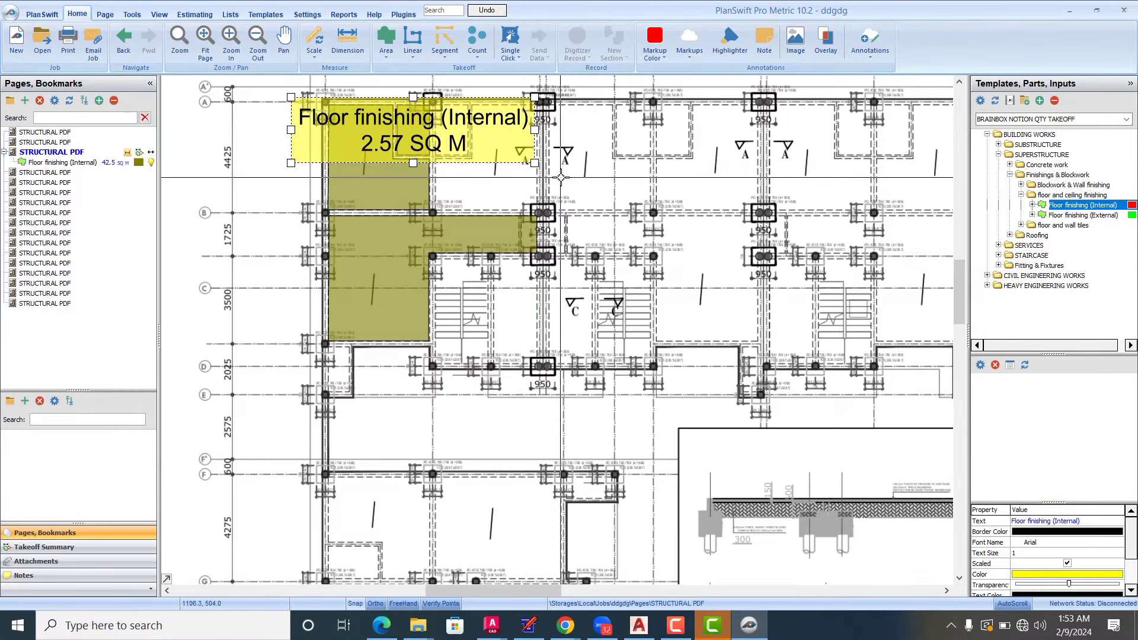
key(Delete)
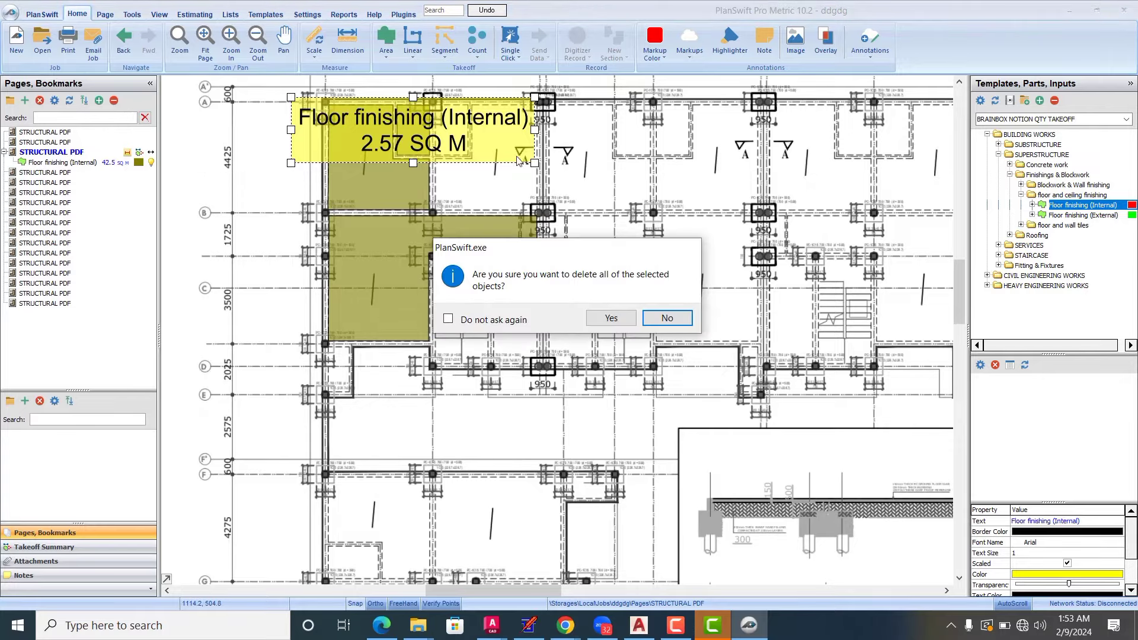
Step: Confirm deletion of the selected Floor finishing (Internal) area label on the plan
click(611, 318)
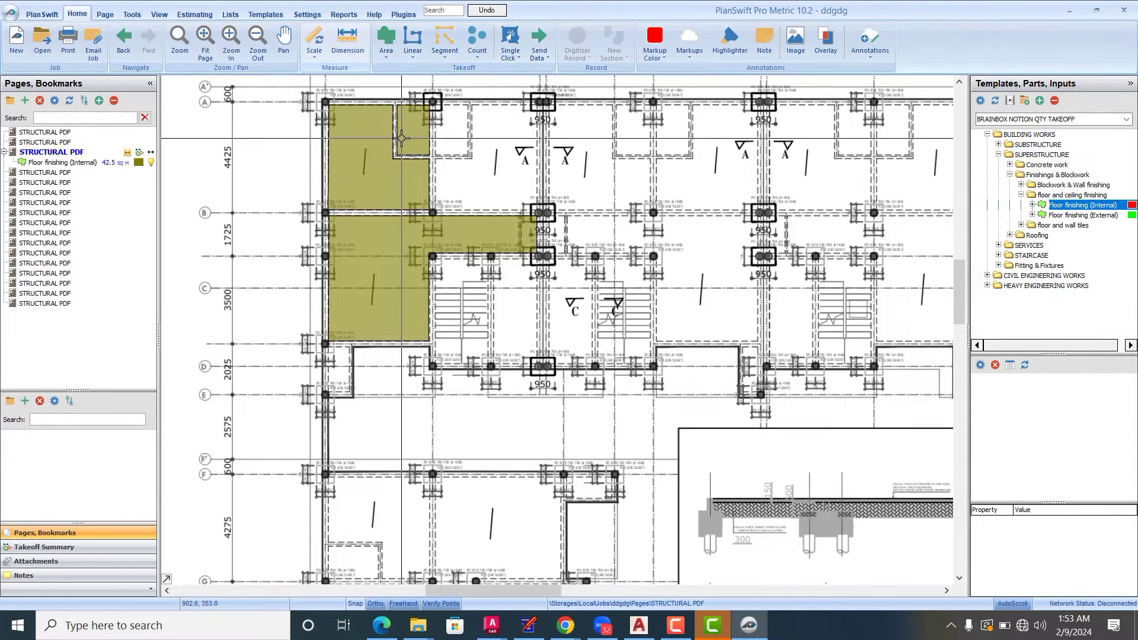
Step: Turn off the full screen cursor in the interface settings
click(313, 13)
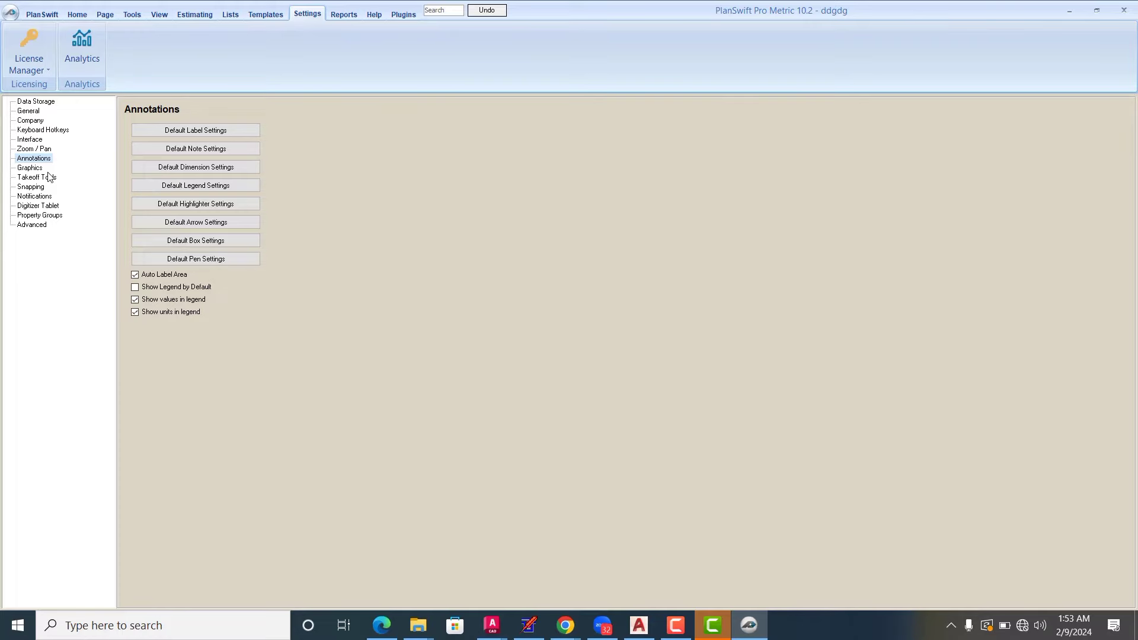
click(31, 141)
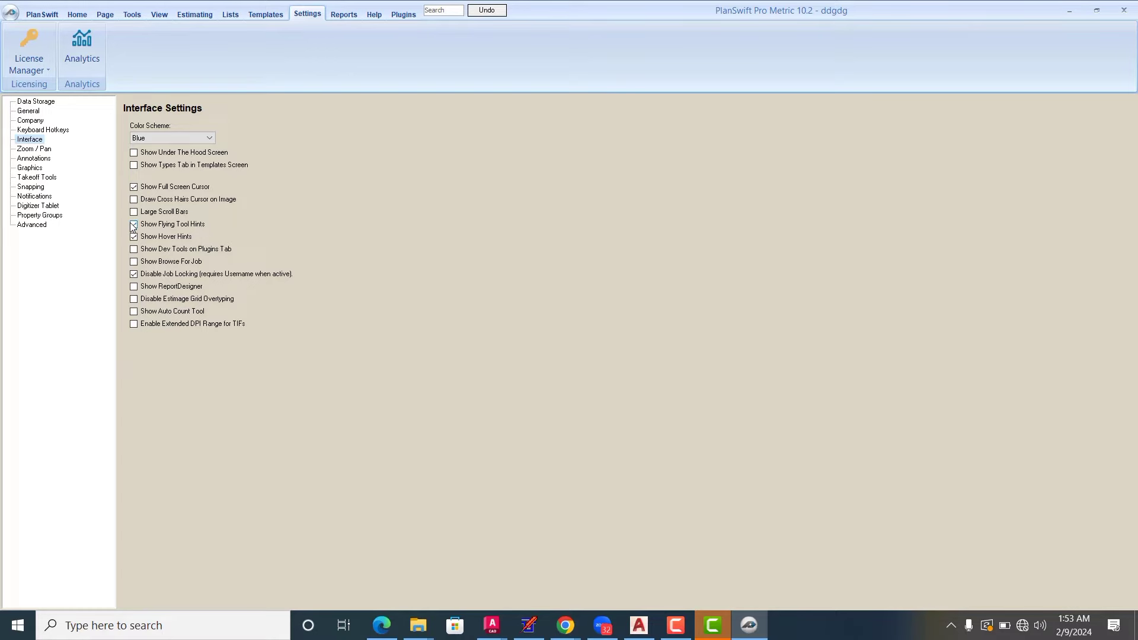
click(134, 274)
click(134, 187)
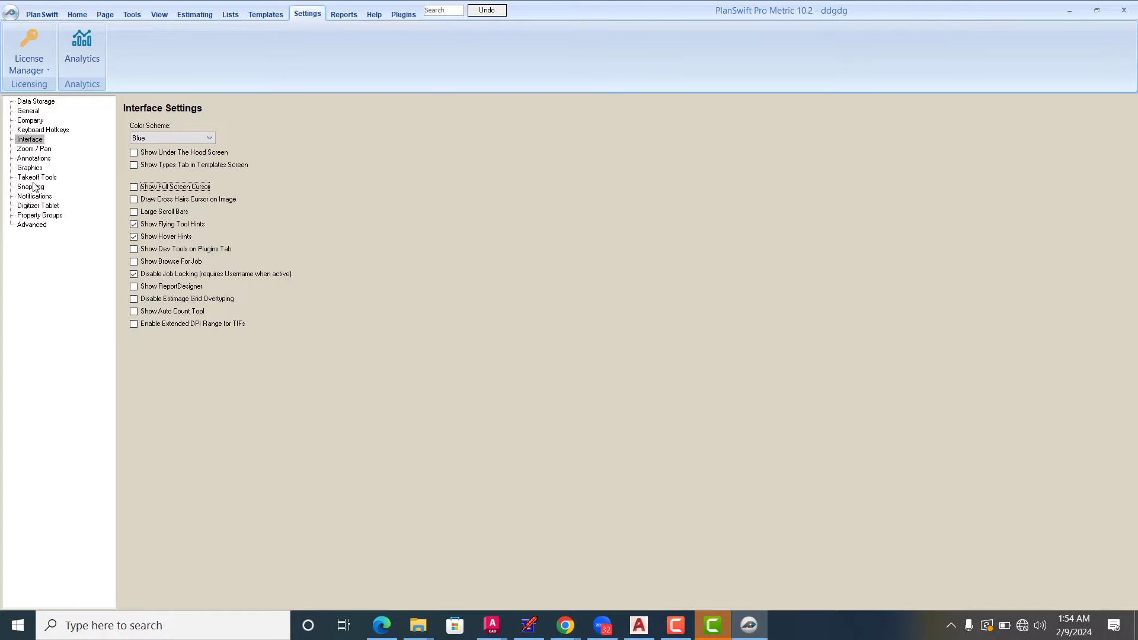
Step: Review the other settings pages, including property groups, digitizer tablet, snapping, takeoff tools and graphics
click(30, 225)
click(37, 216)
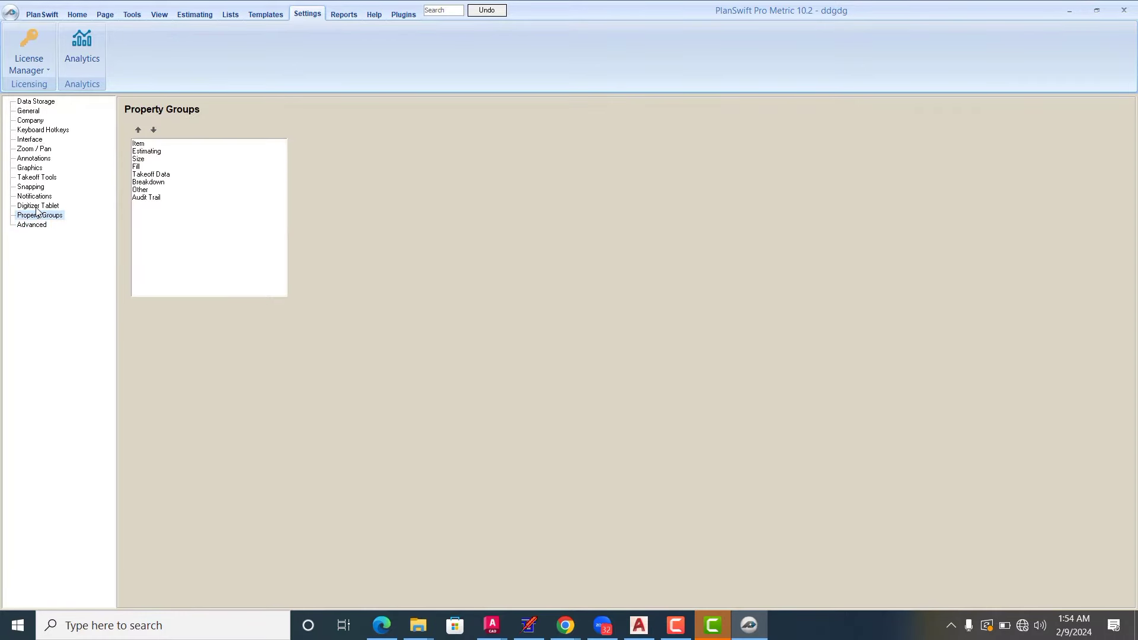
click(37, 206)
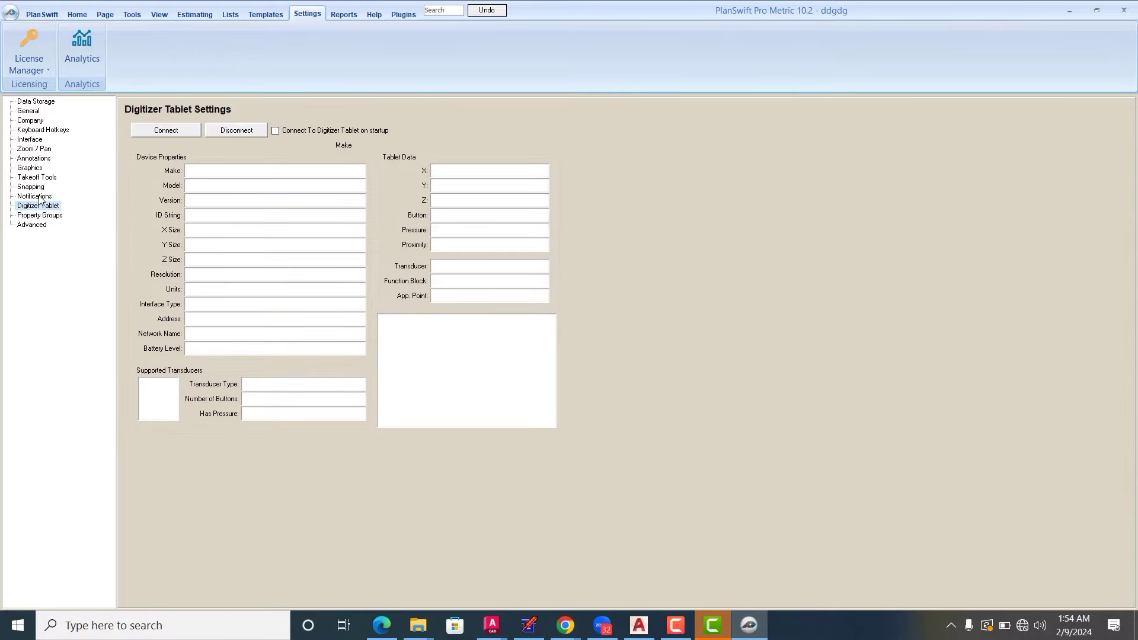
click(40, 195)
click(40, 188)
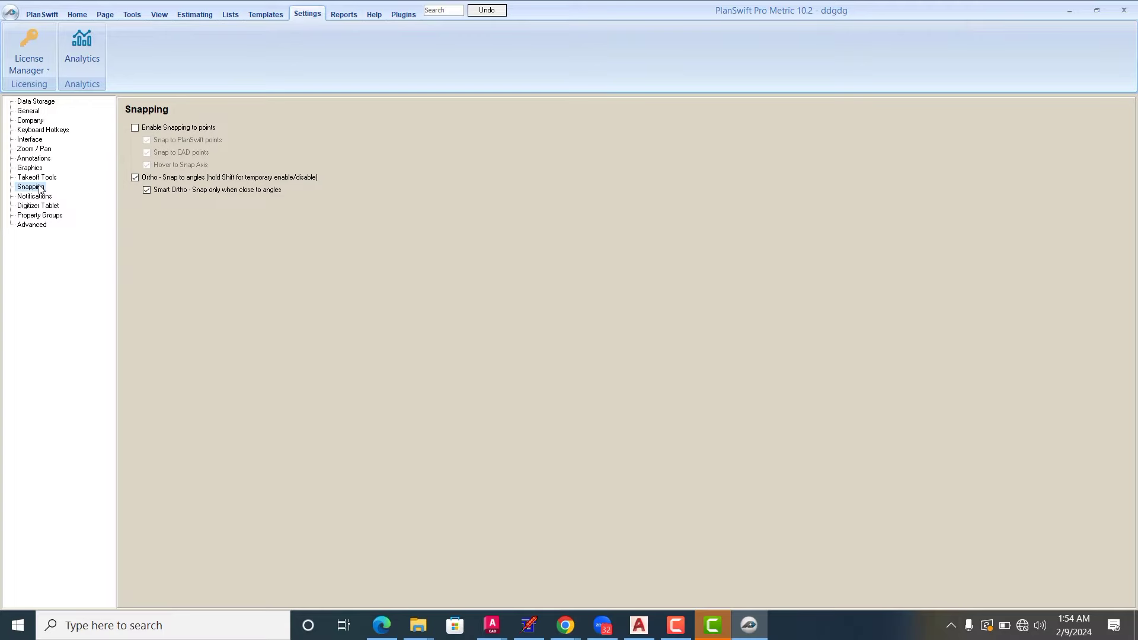
click(40, 178)
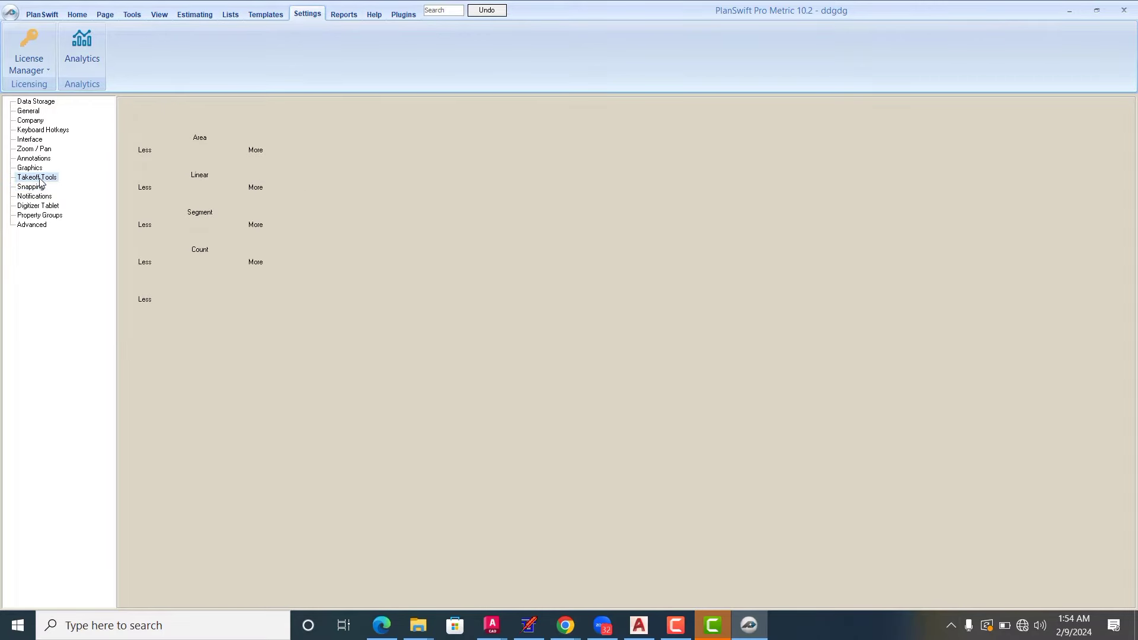
click(33, 168)
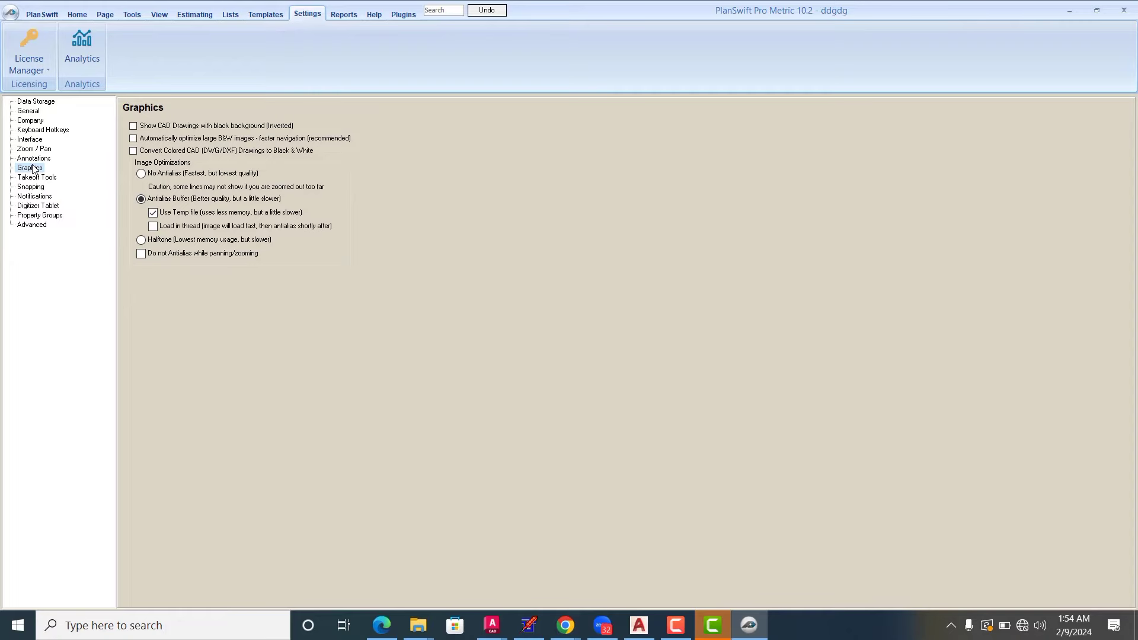
click(35, 159)
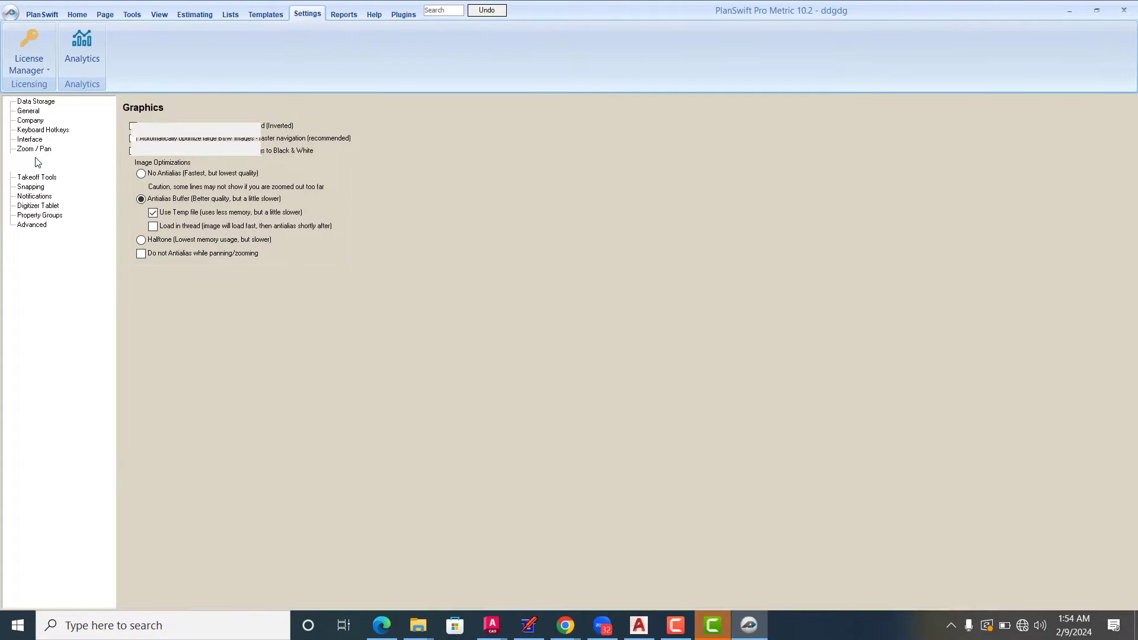
click(40, 141)
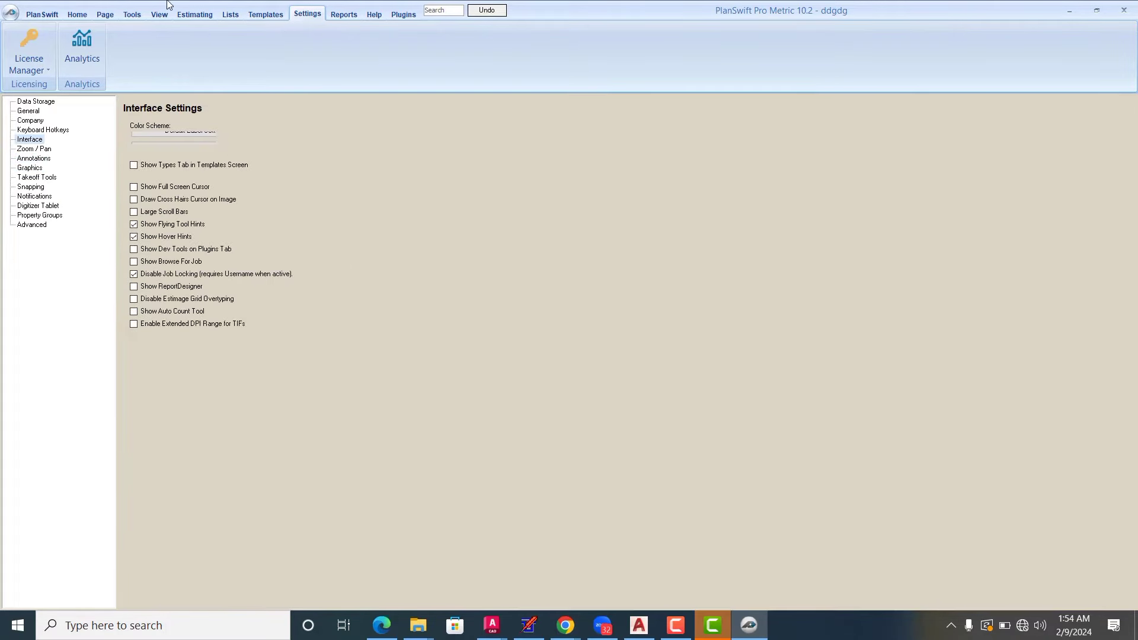
Step: Return to the takeoff drawing and check the parts attached to the floor finishing area below grid line B
click(76, 14)
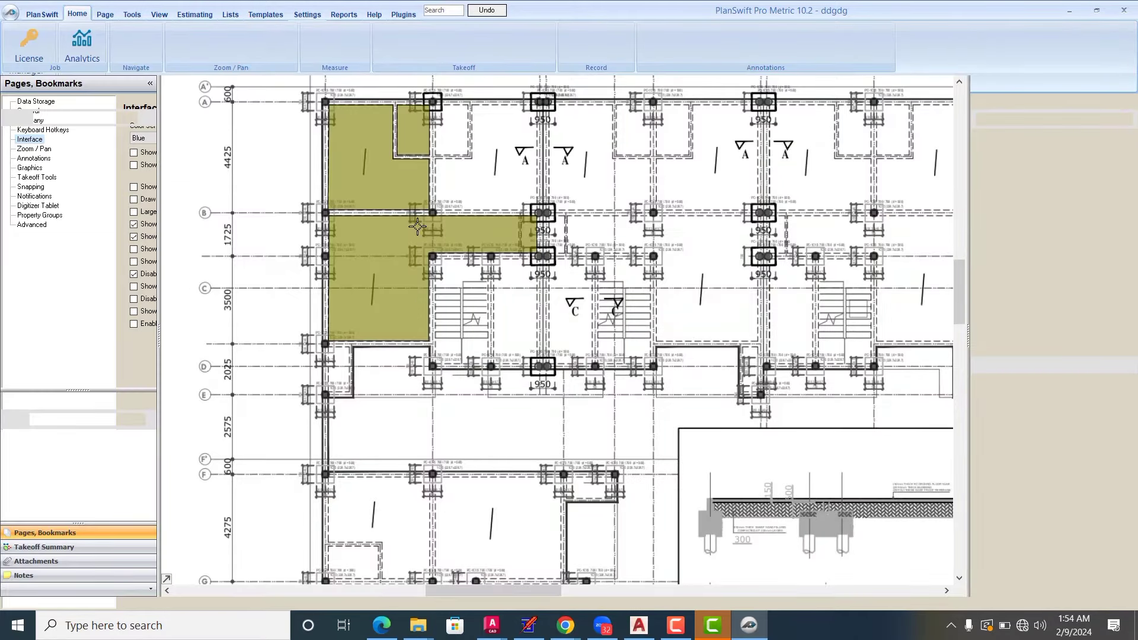
click(385, 243)
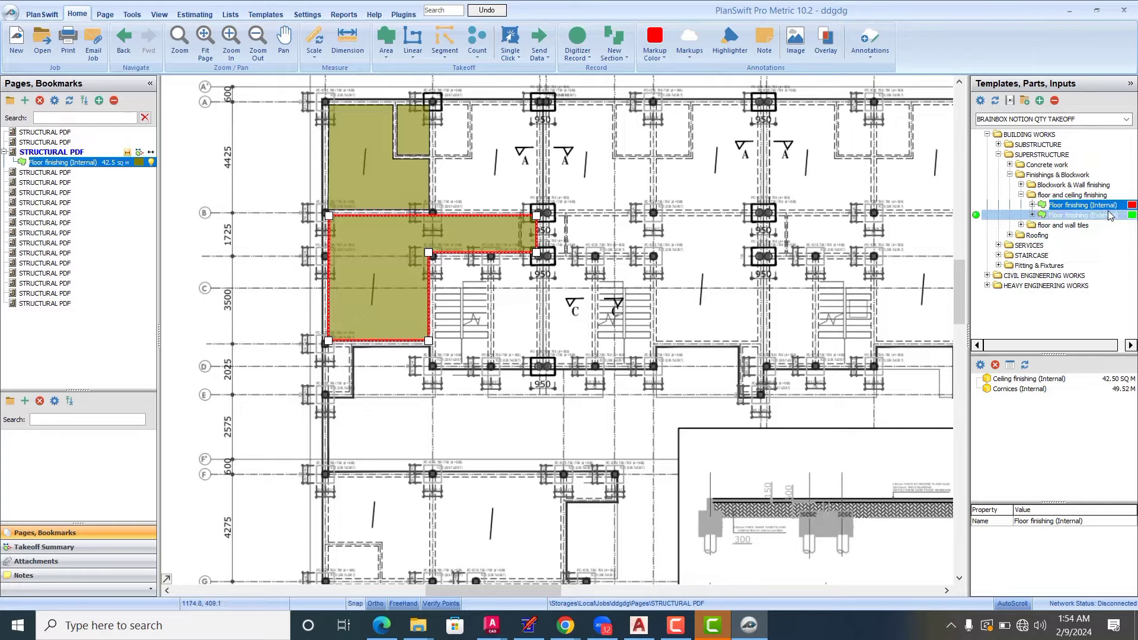
key(Escape)
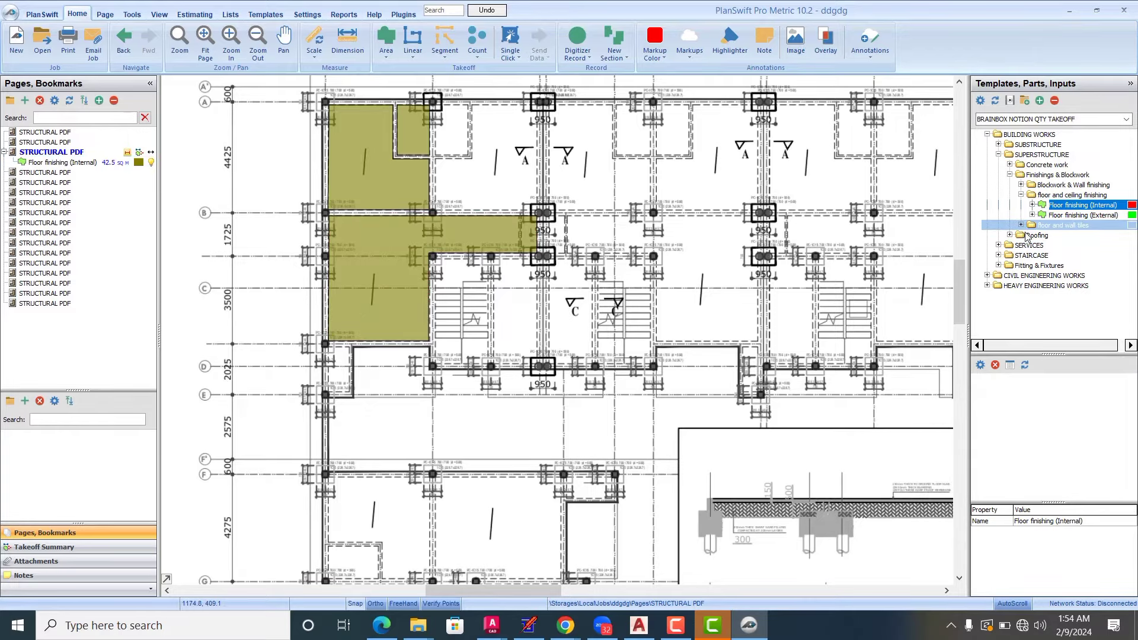
mouse_move(376, 259)
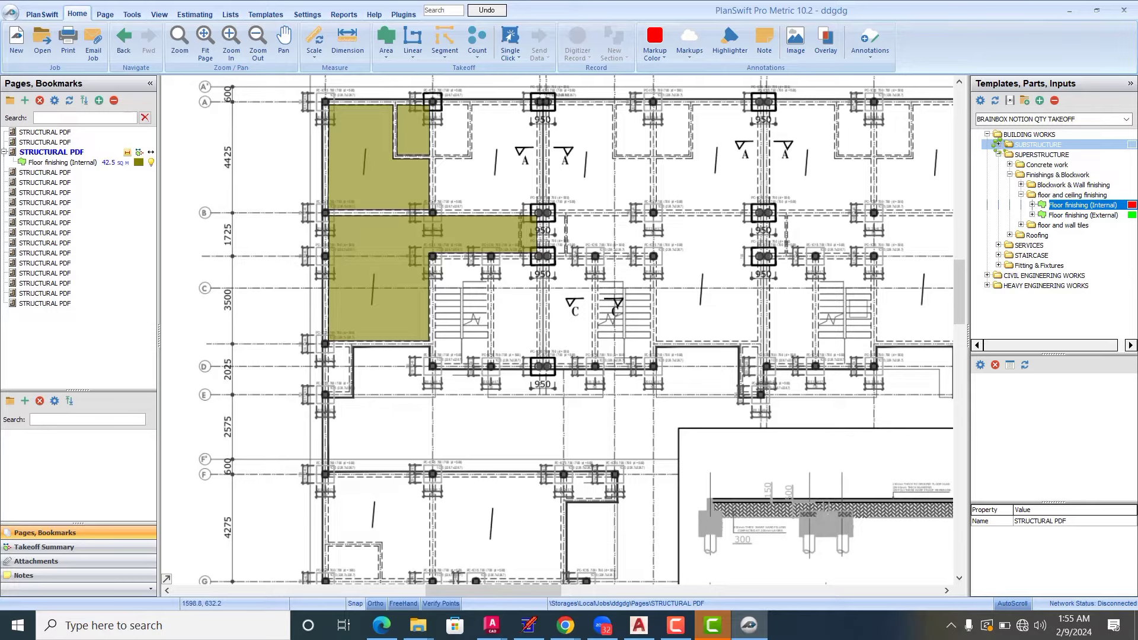
Step: Expand the Substructure templates down to Blockwork and select the Blockwork in foundation item
click(998, 144)
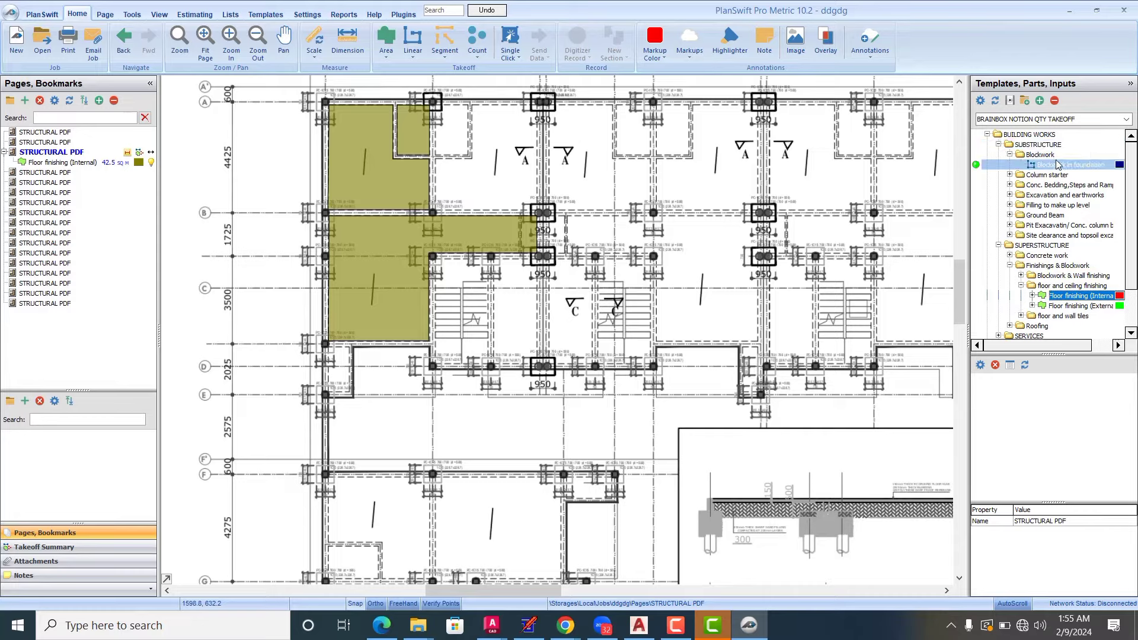
click(1060, 165)
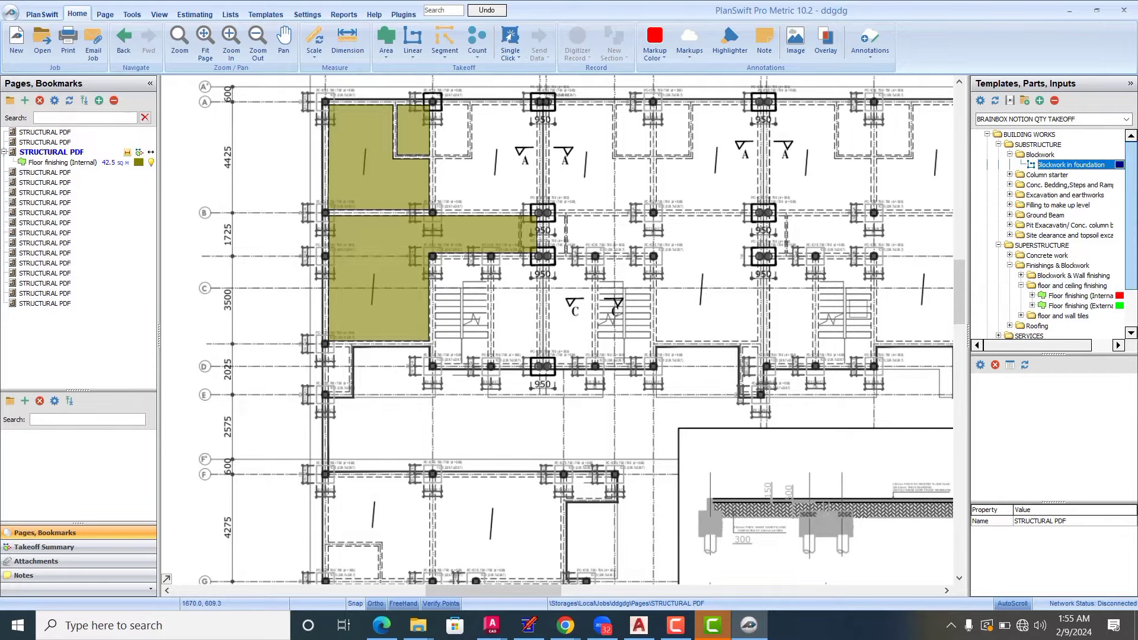
double_click(1039, 166)
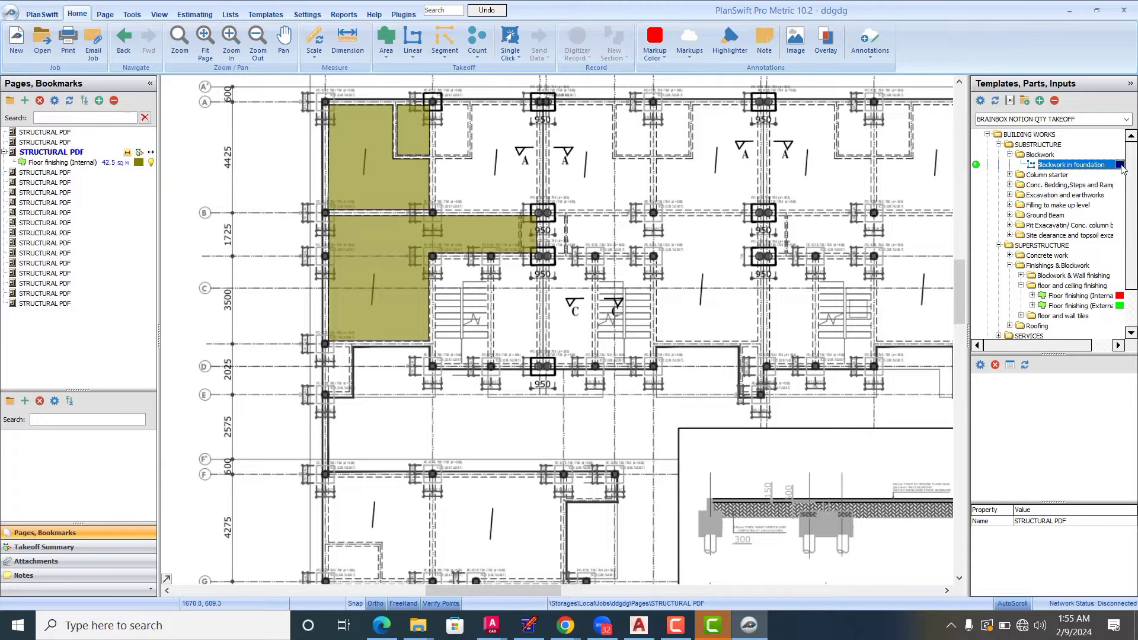
Step: Start a Blockwork in foundation takeoff with wall height 1.5 m and width 0.23 m, reviewing its opening inputs before accepting
double_click(1070, 166)
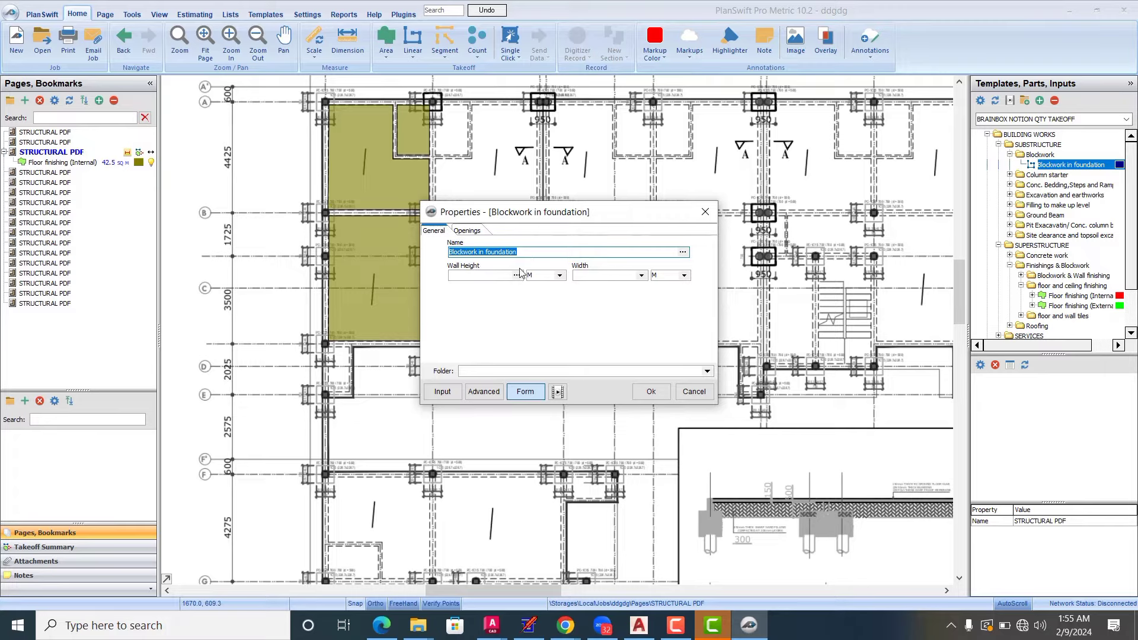
click(479, 276)
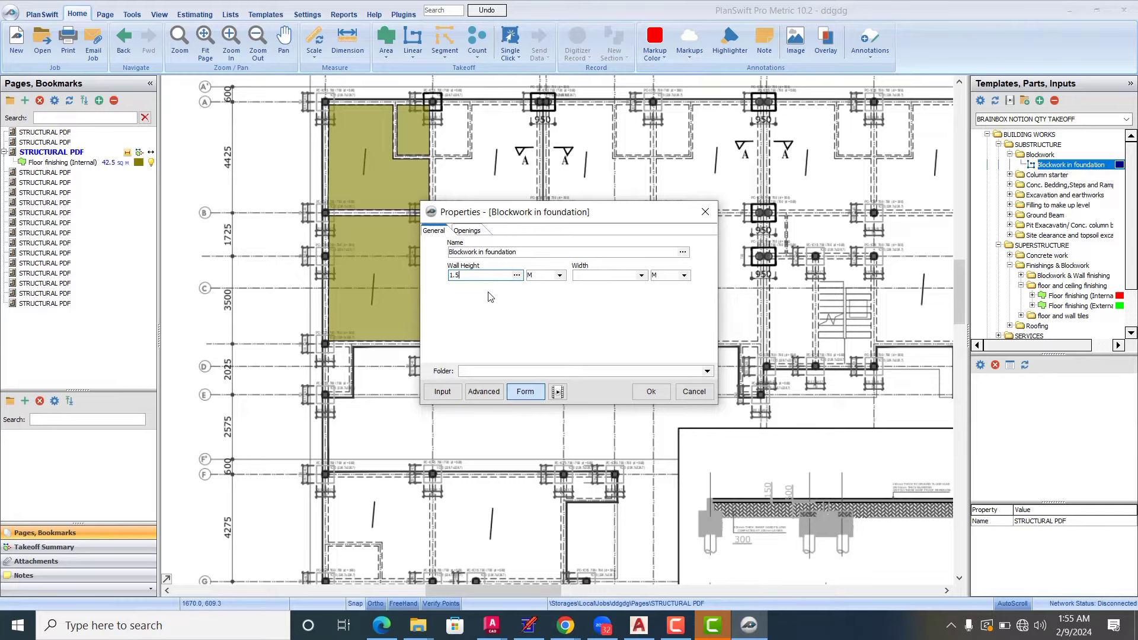
click(611, 275)
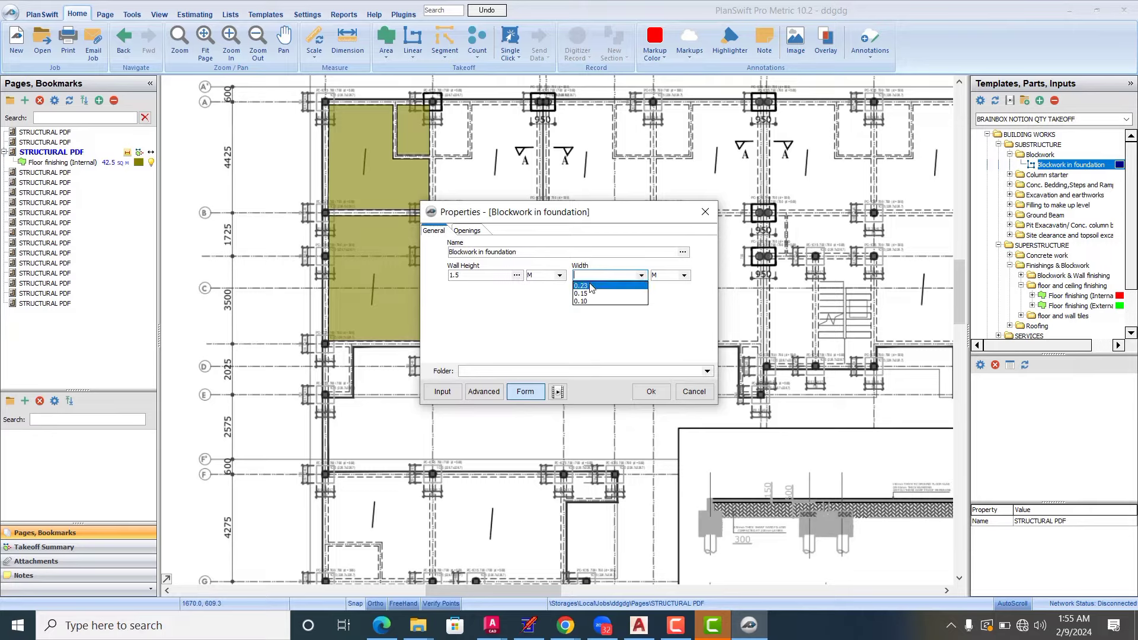
click(591, 286)
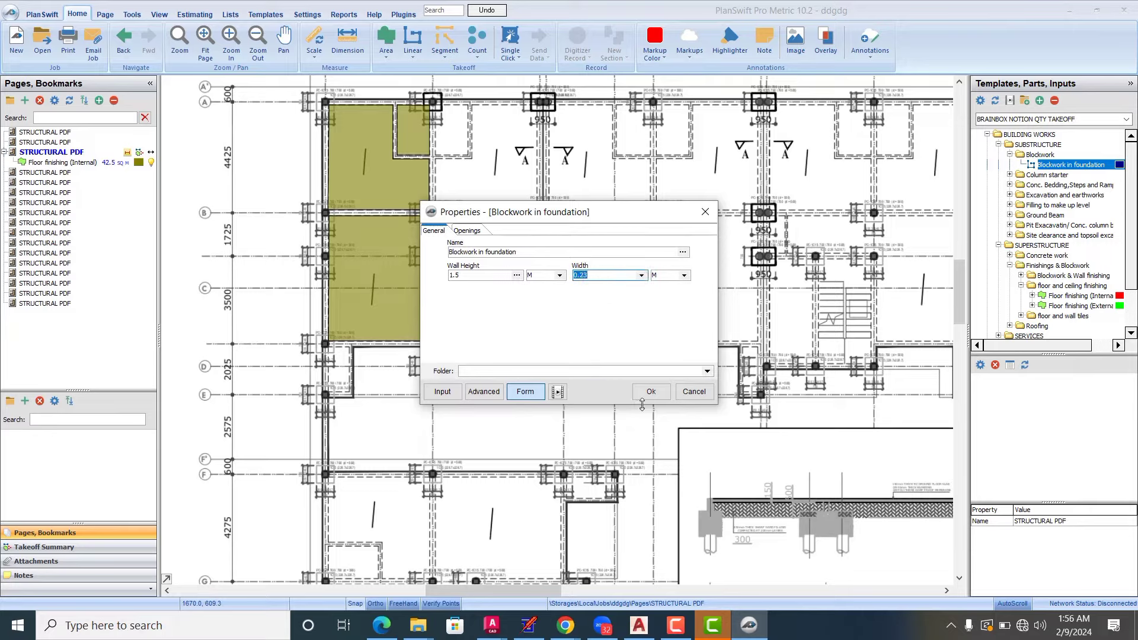
click(443, 392)
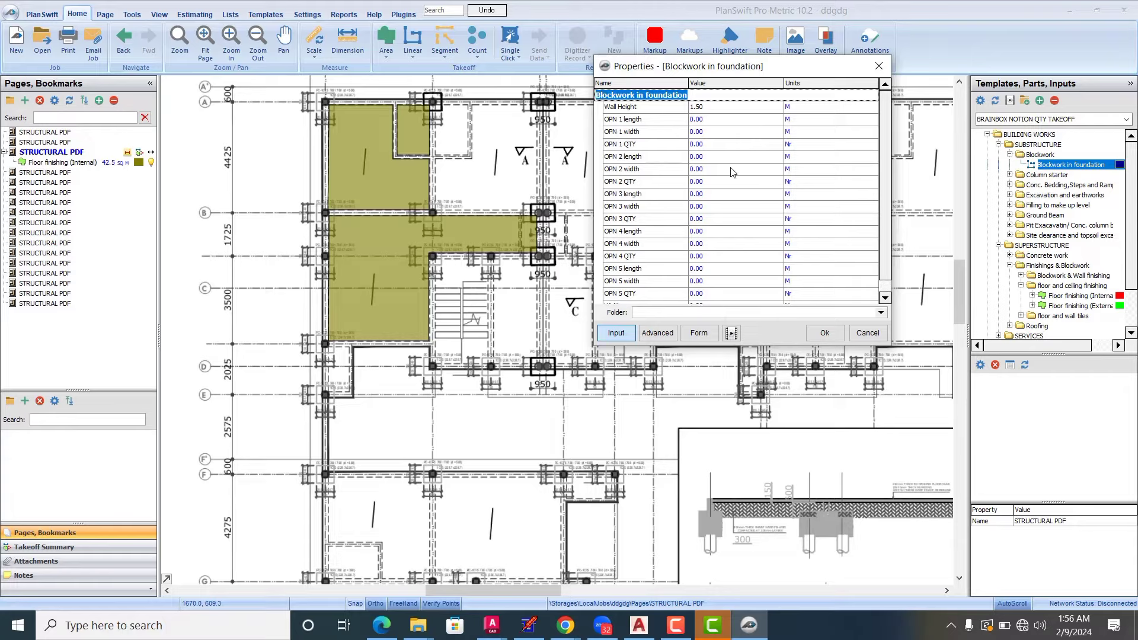
scroll(733, 172, down, 1)
scroll(717, 224, up, 1)
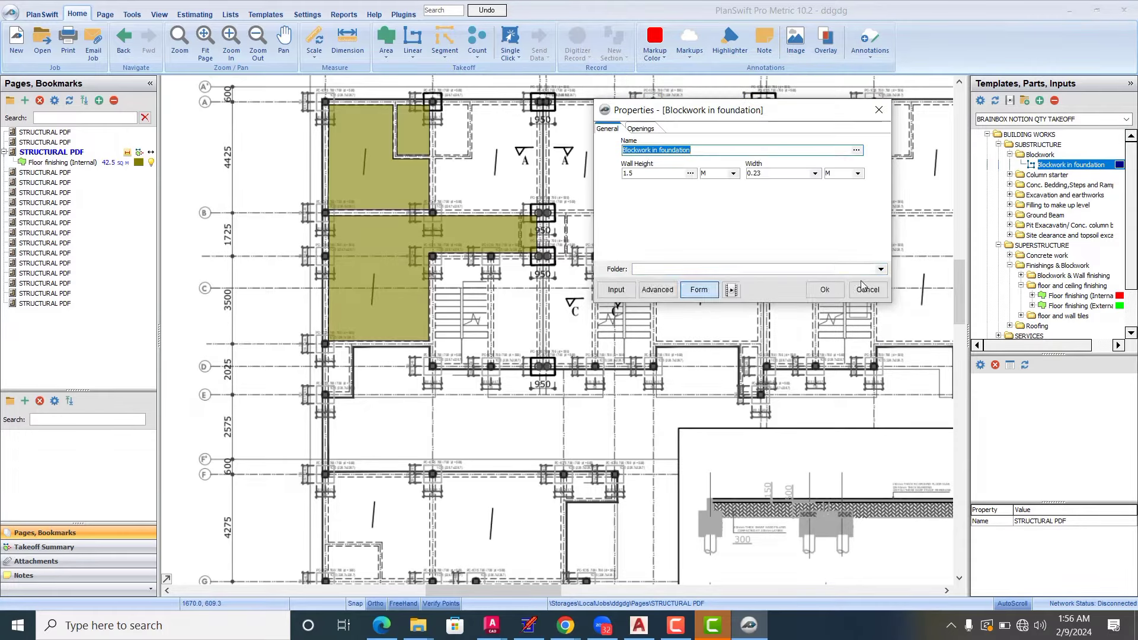
click(825, 290)
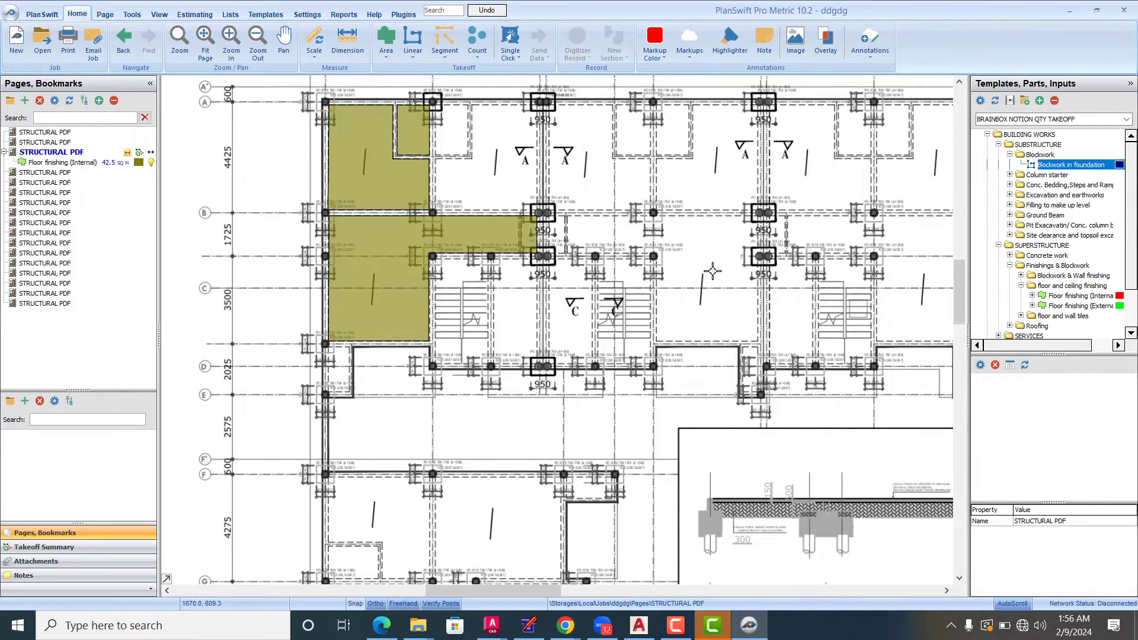
Step: Try to trace the foundation blockwork along grid line A, starting at the corner column on grid 1
scroll(713, 270, down, 3)
scroll(548, 186, up, 1)
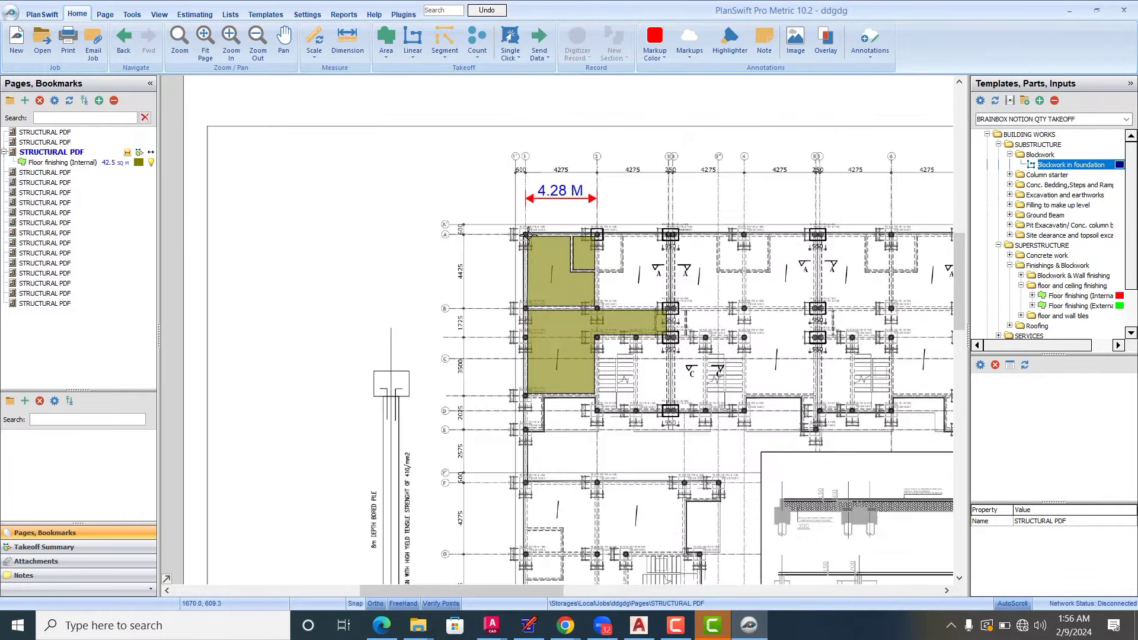
scroll(528, 235, up, 6)
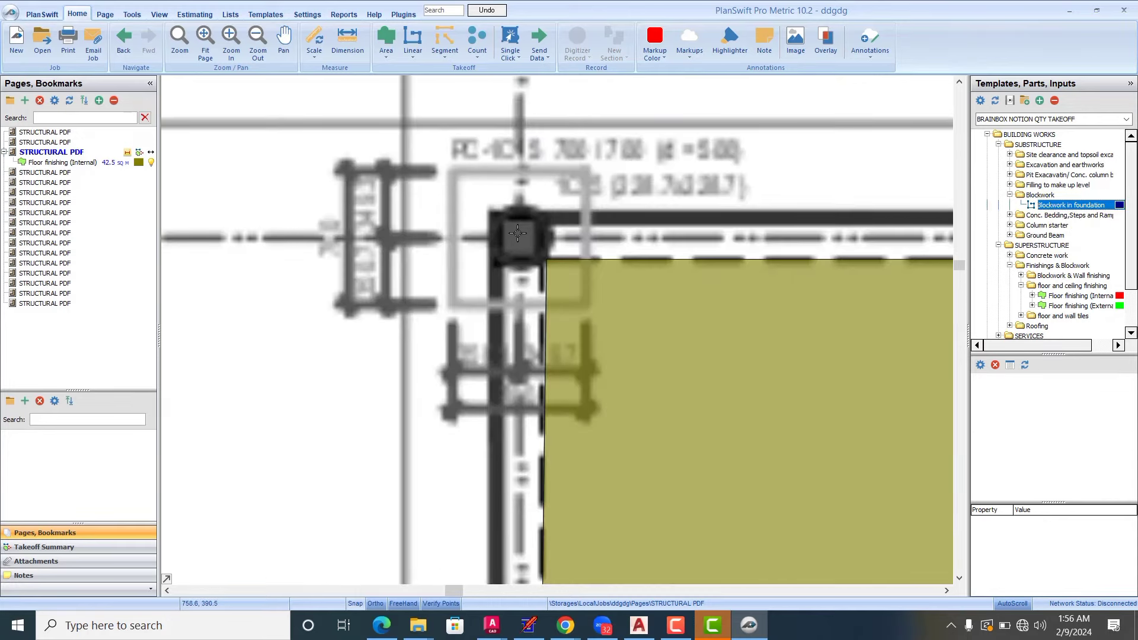
click(517, 233)
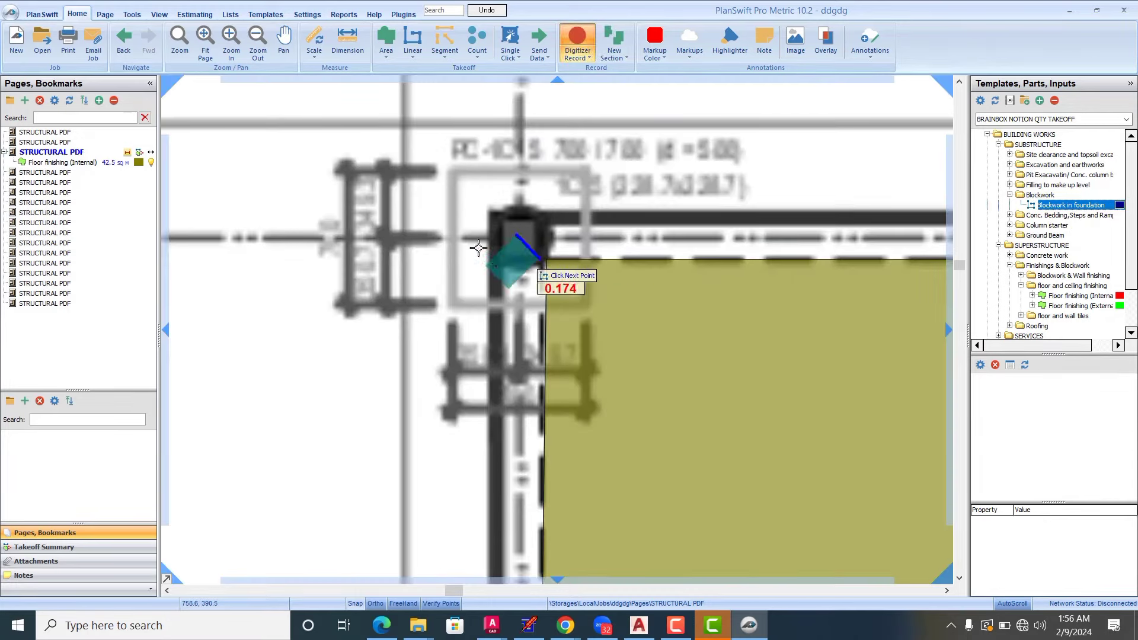
scroll(479, 247, down, 4)
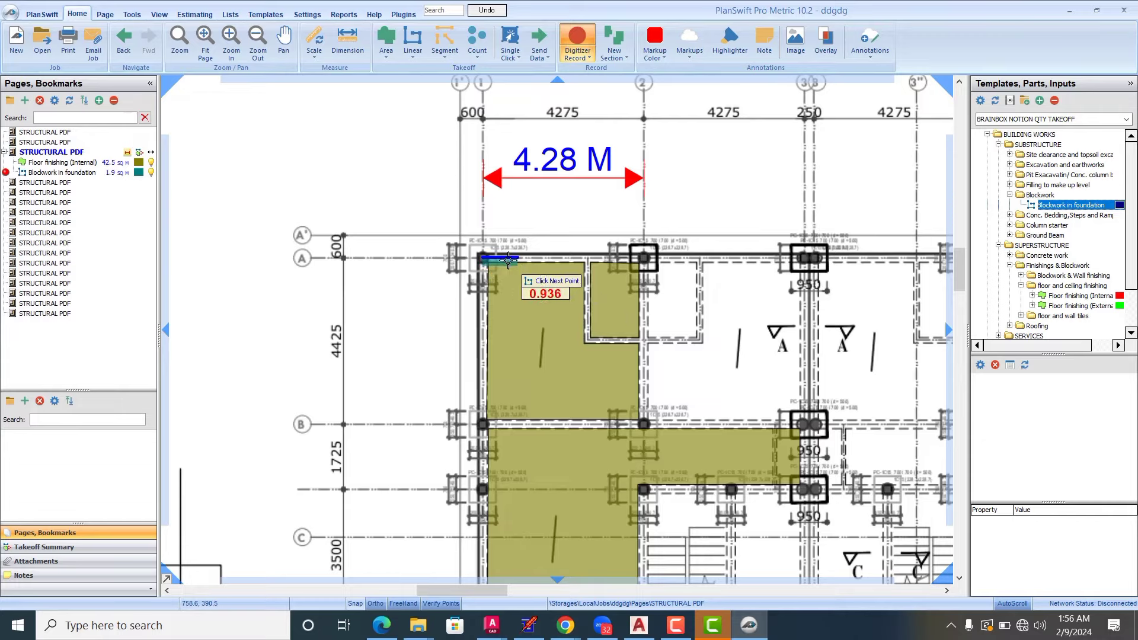
scroll(508, 259, up, 5)
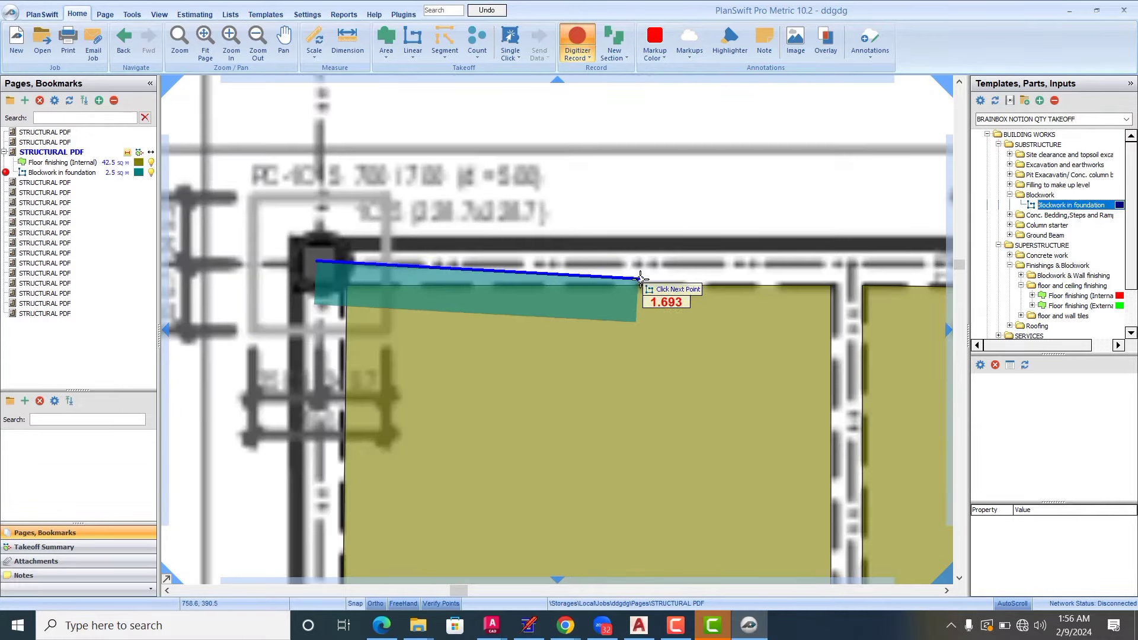
key(Escape)
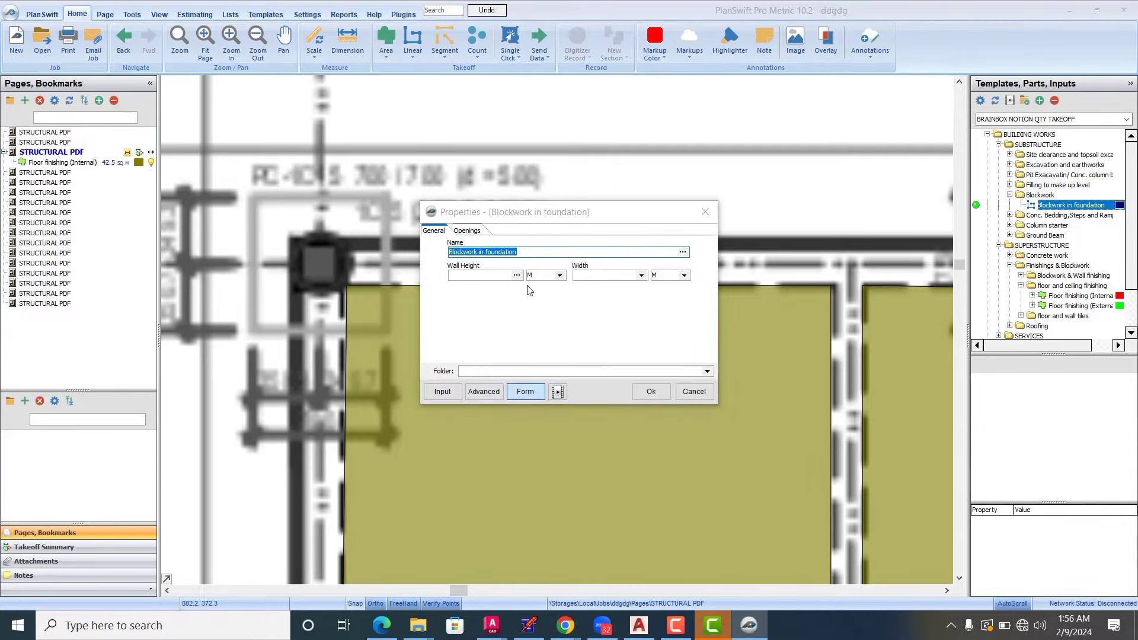
Step: Restart the Blockwork in foundation takeoff using a 1.5 m wall height and a 0.23 m width
click(491, 275)
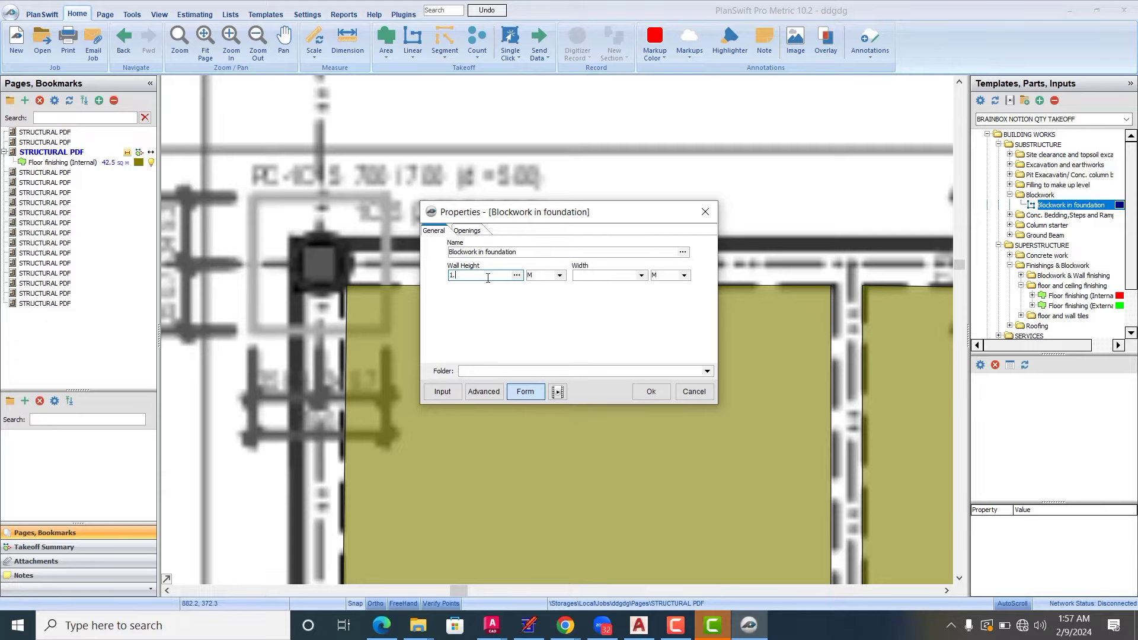
click(621, 277)
click(643, 276)
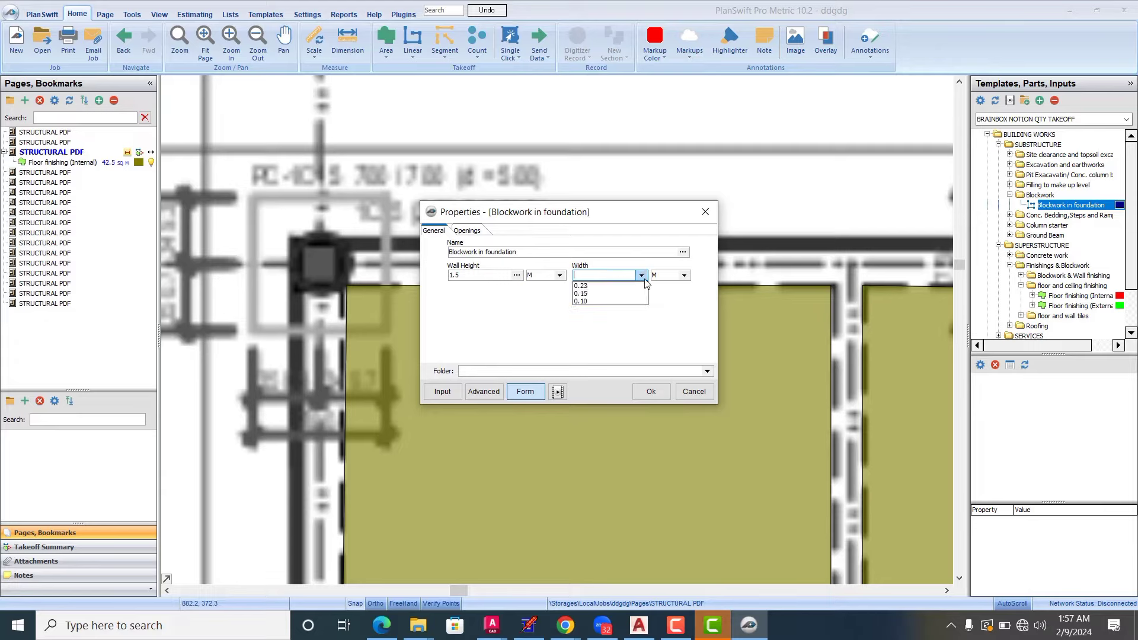
click(599, 286)
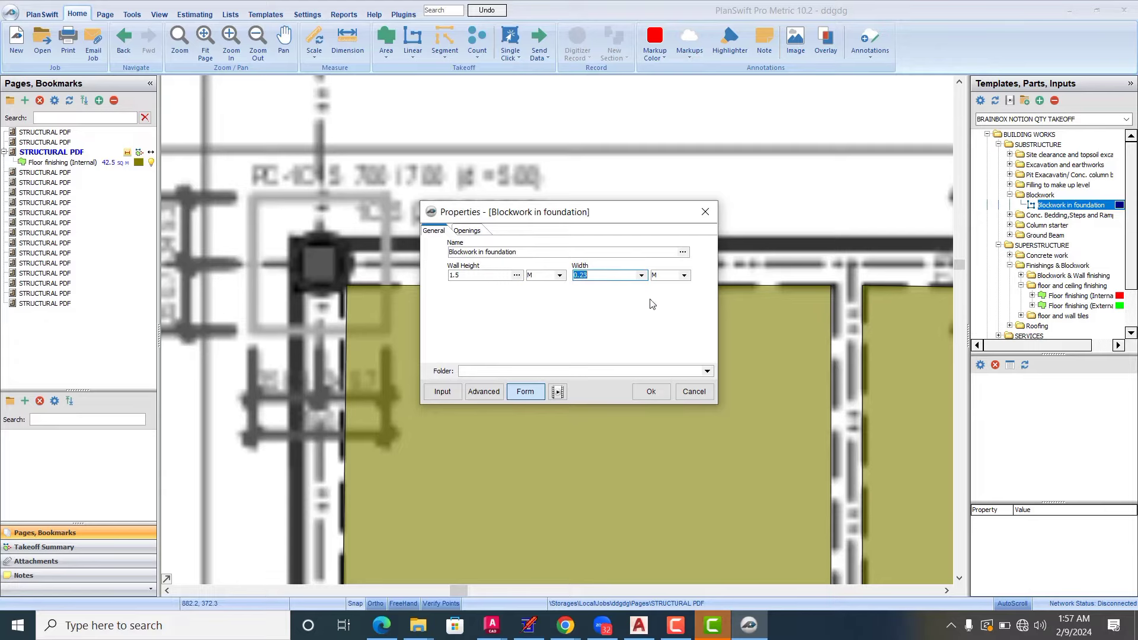
click(649, 392)
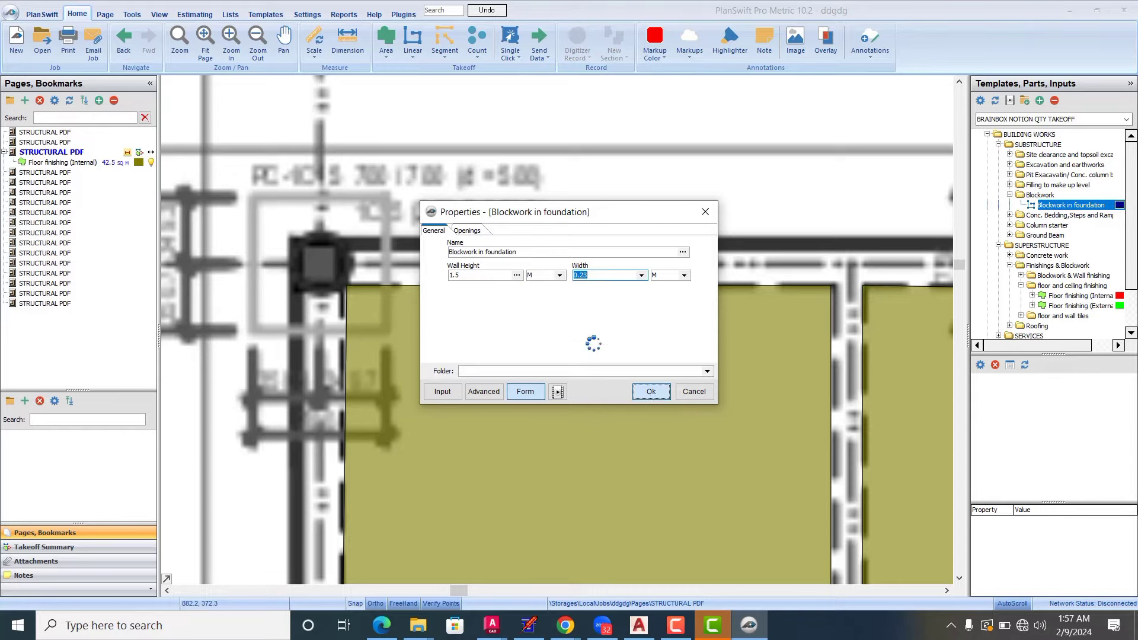
Step: Trace the foundation blockwork along grid line A from the corner column on grid 1 to the far-end corner column, about 38.2 m
click(296, 237)
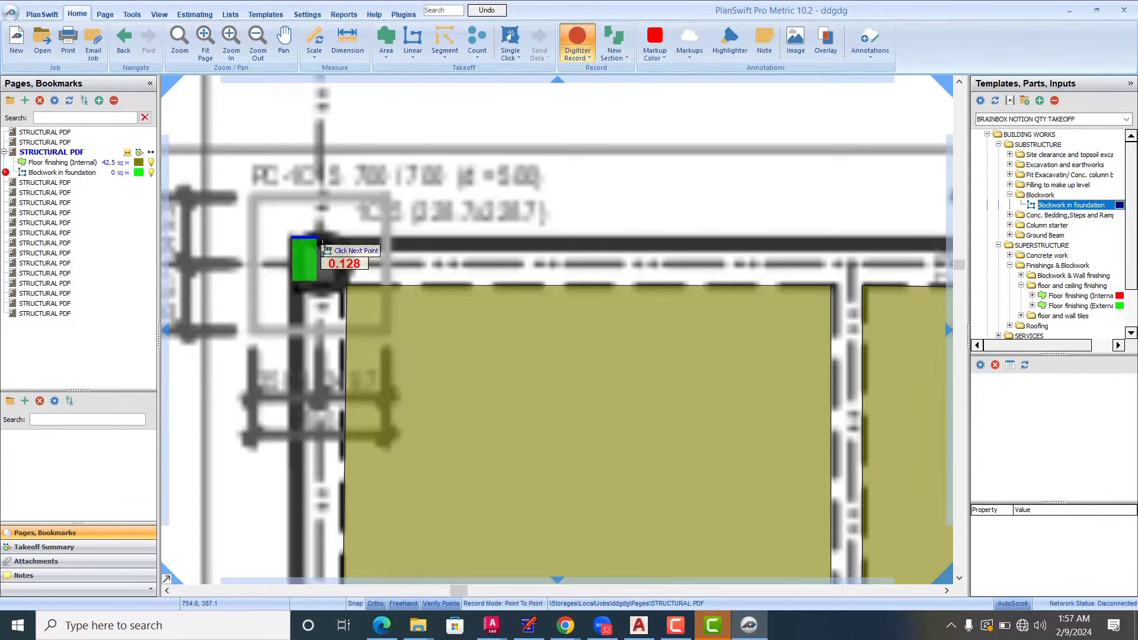
scroll(309, 260, down, 5)
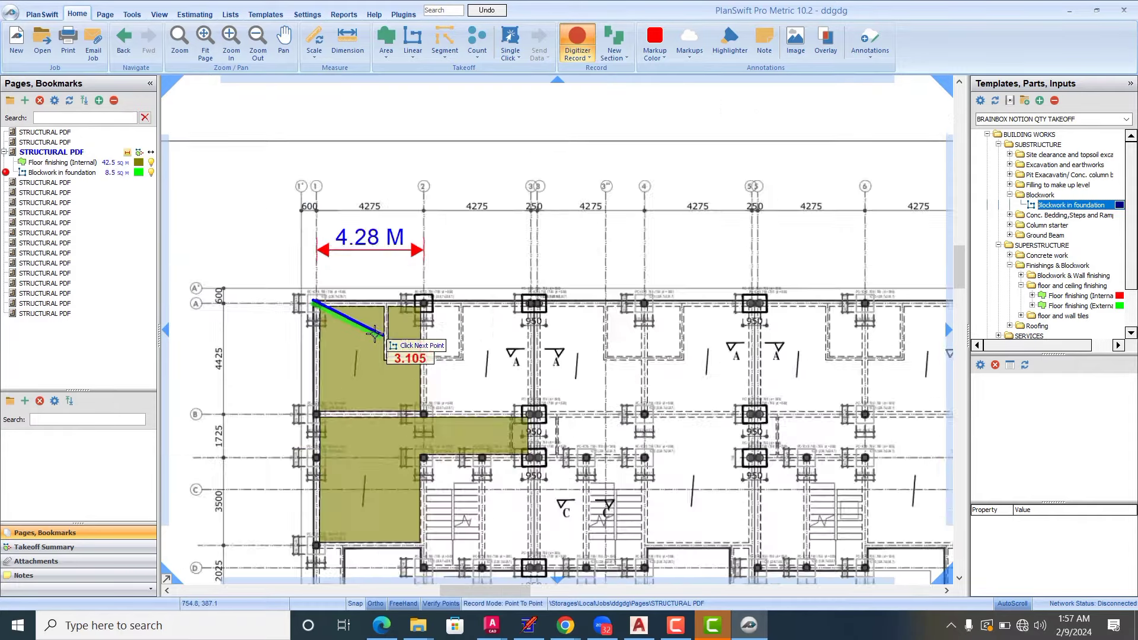
scroll(374, 334, down, 2)
scroll(782, 323, up, 5)
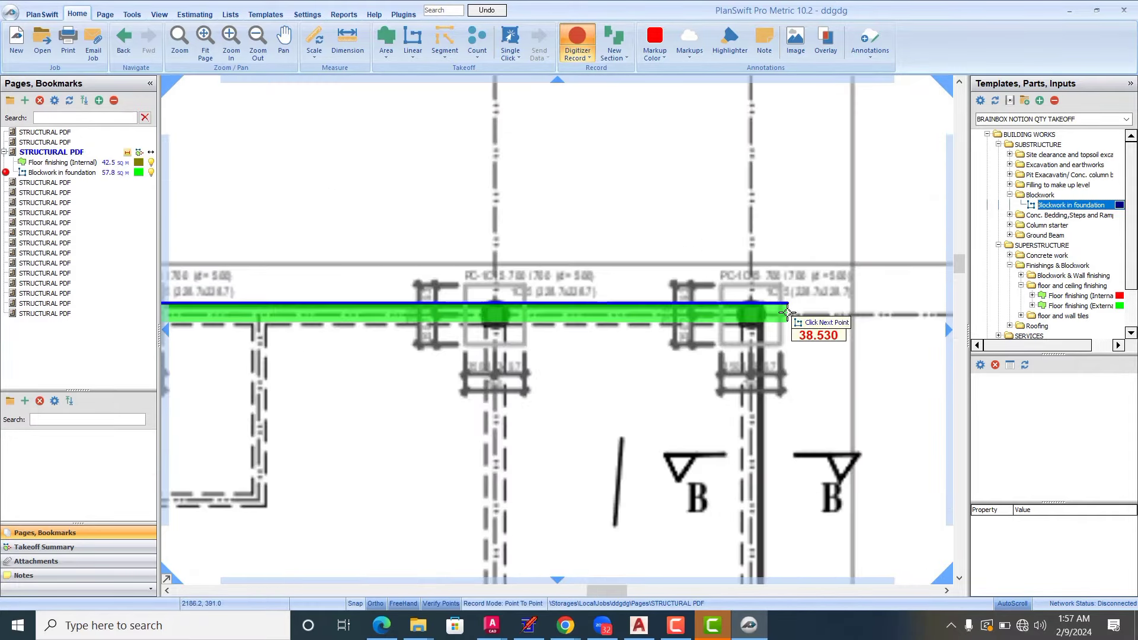
scroll(788, 313, up, 3)
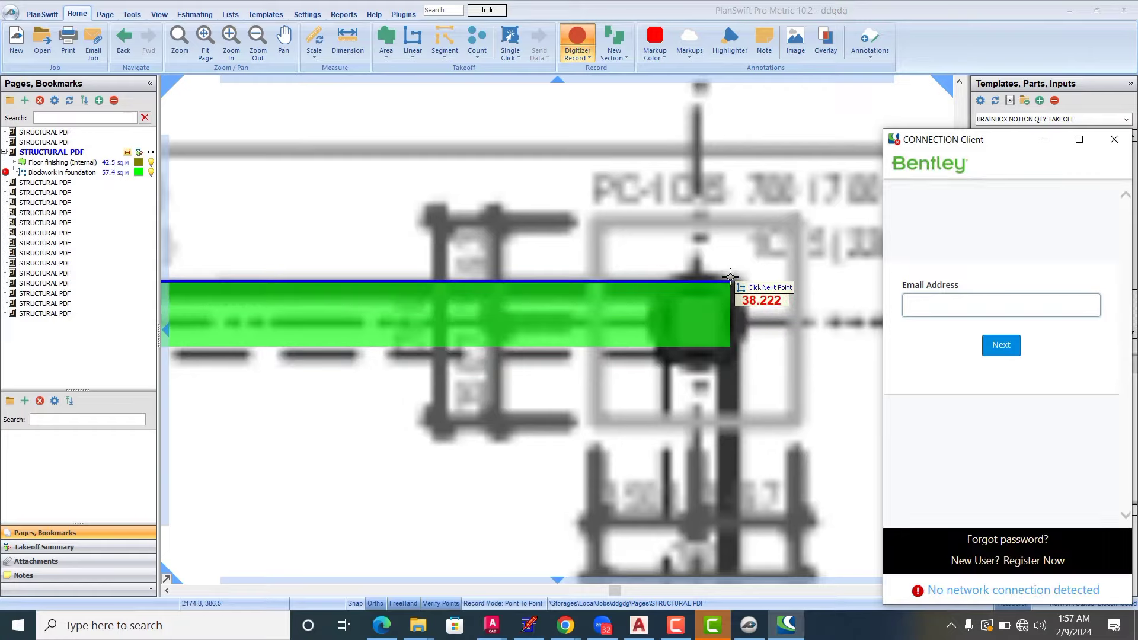
click(731, 281)
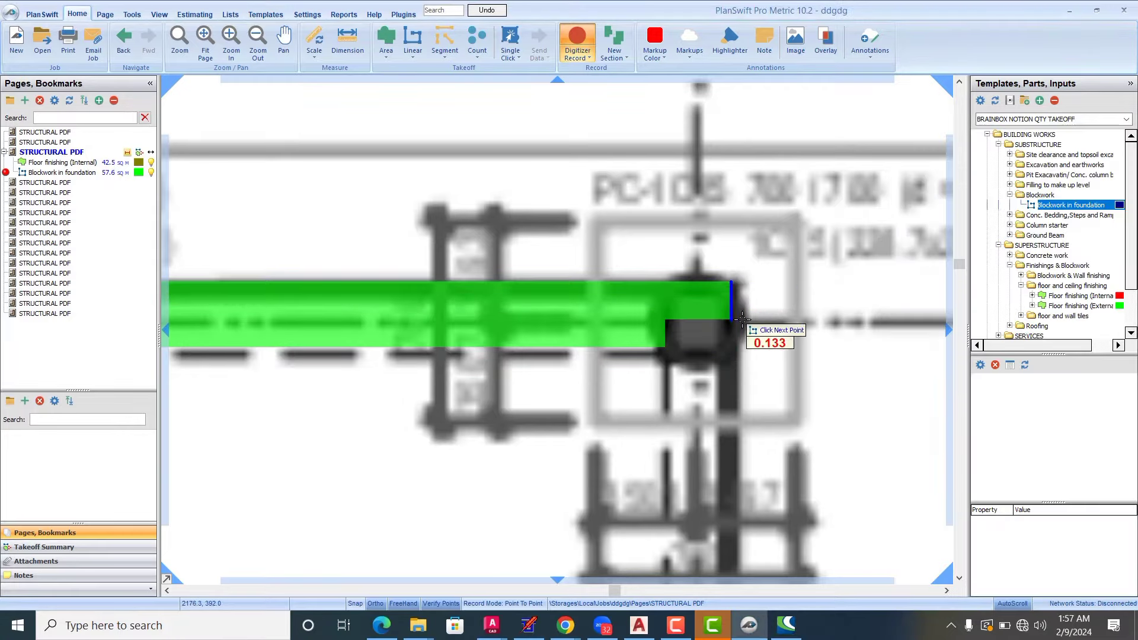
Step: Continue the blockwork about 21 m down the building's right-hand outer wall and about 3.3 m across the wall below the end staircase
scroll(742, 320, down, 6)
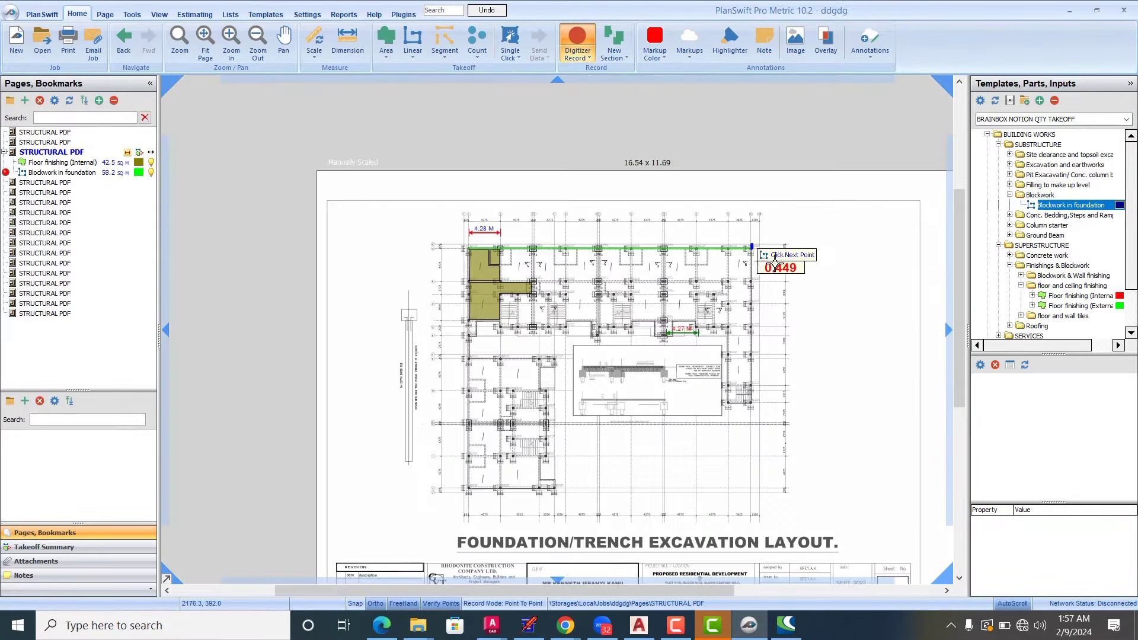
scroll(821, 415, up, 5)
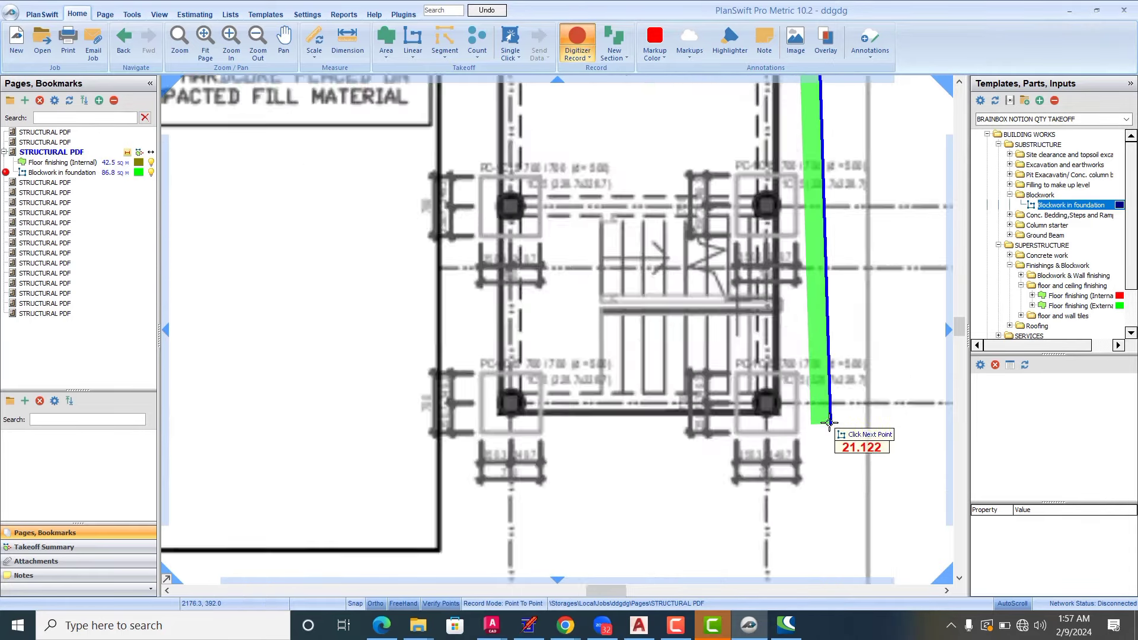
scroll(829, 422, up, 2)
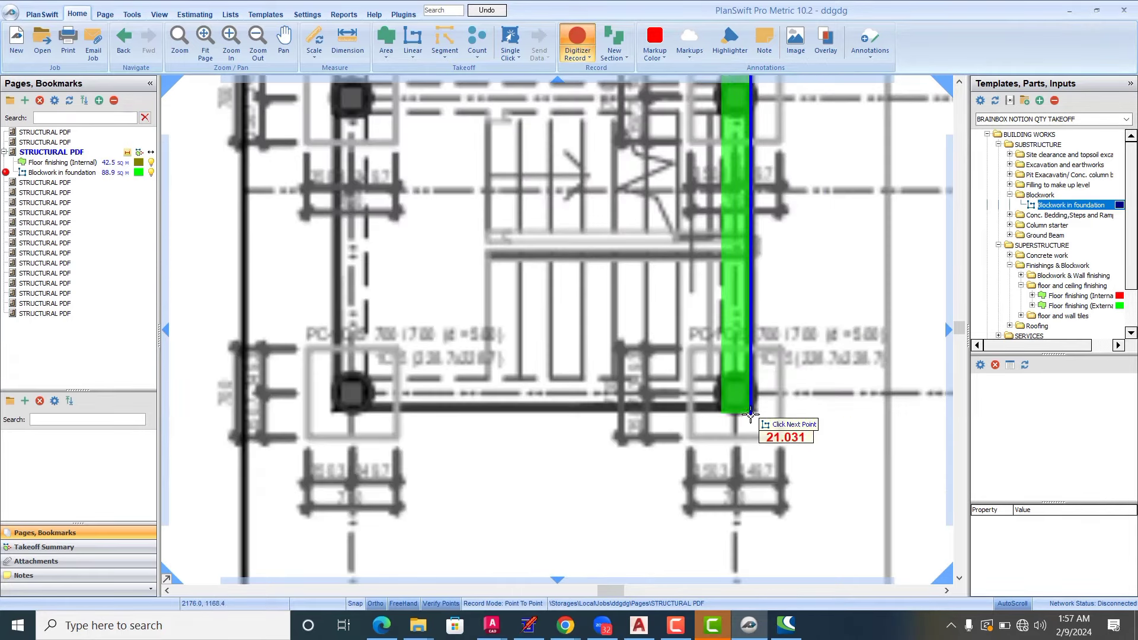
click(750, 415)
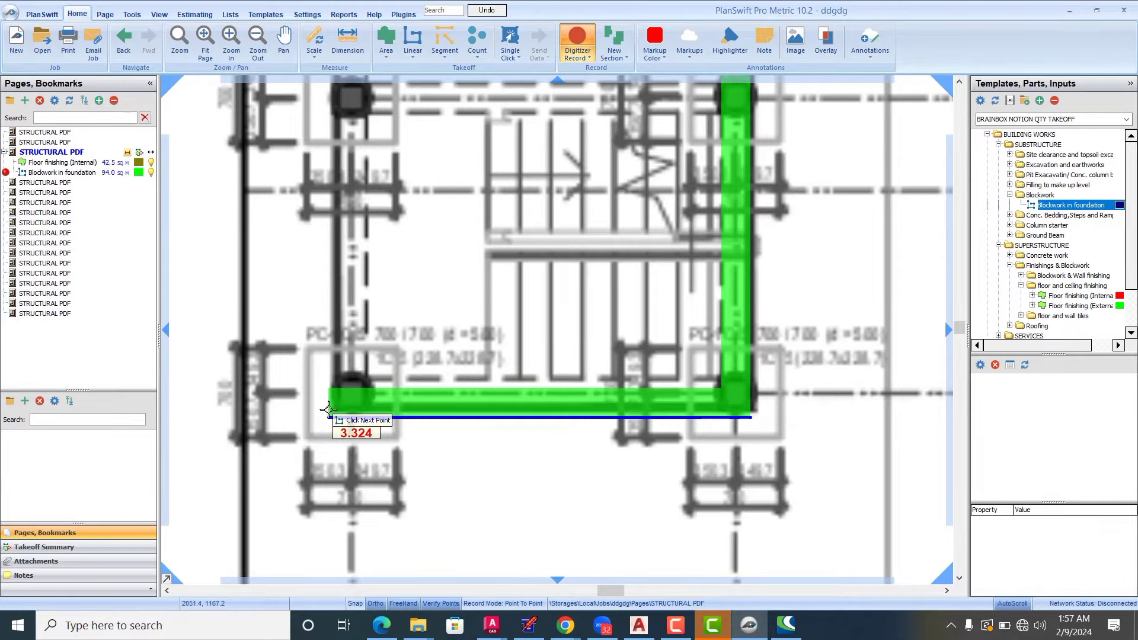
click(329, 409)
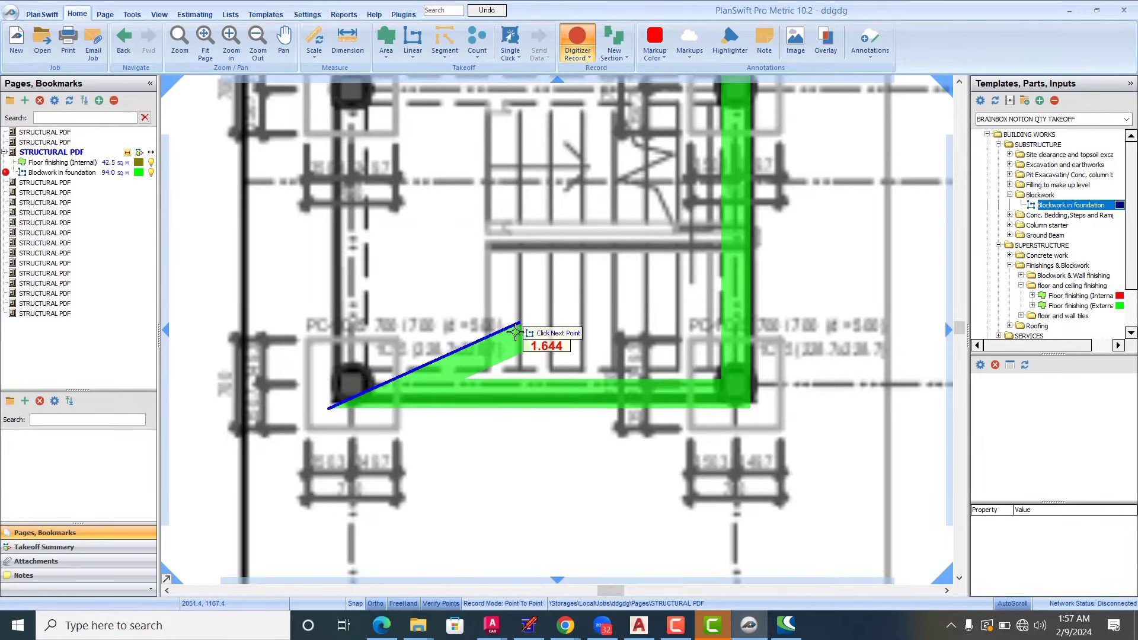
Step: Trace the projecting wing's inner wall from the staircase corner up to its junction with the main block, about 10.3 m
scroll(516, 332, down, 2)
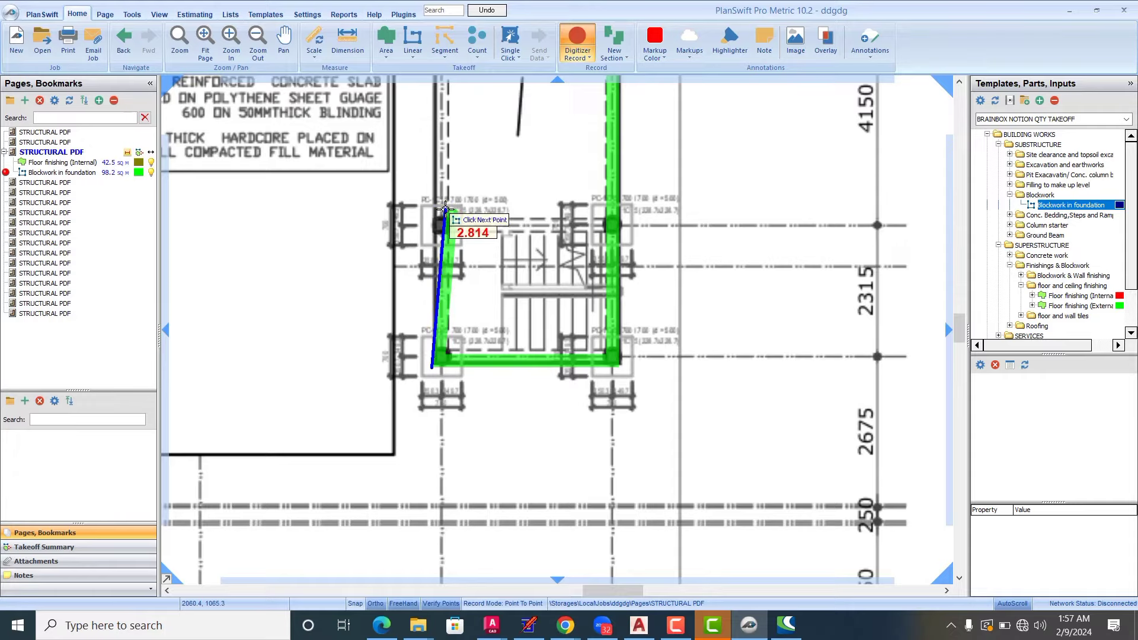
scroll(446, 207, down, 3)
scroll(447, 199, up, 5)
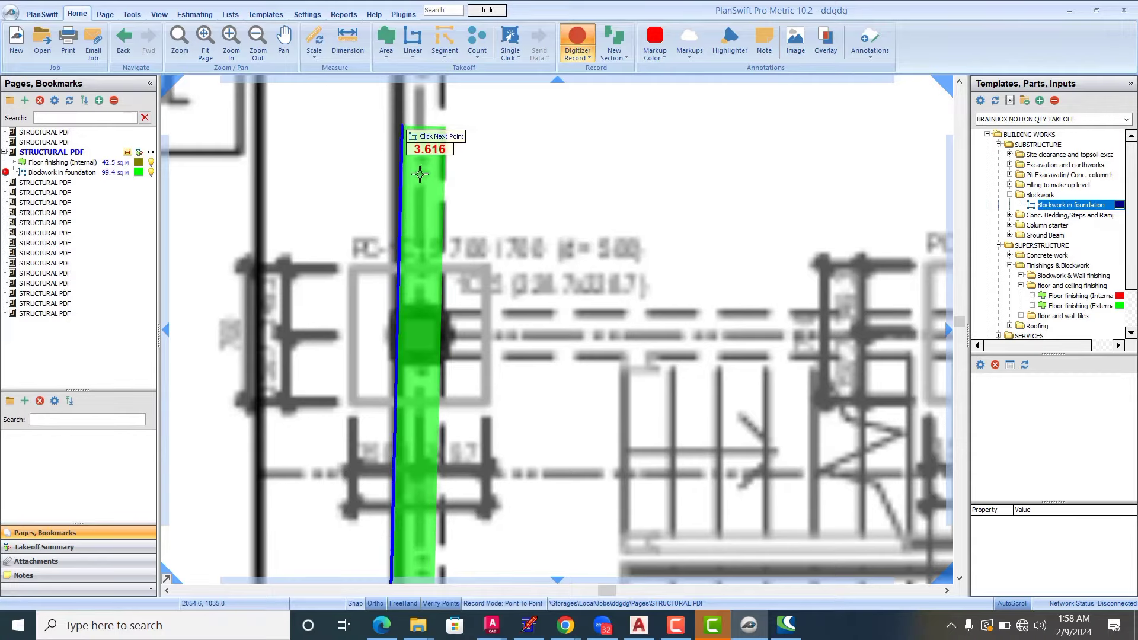
scroll(409, 125, down, 5)
scroll(448, 175, down, 2)
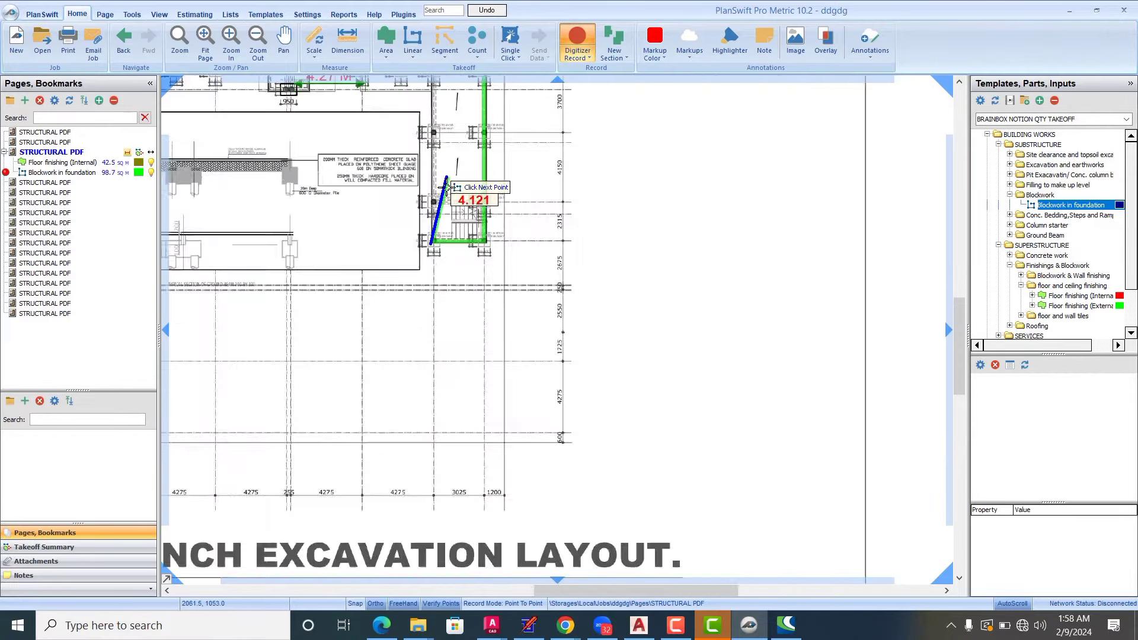
scroll(445, 86, up, 3)
scroll(439, 187, up, 3)
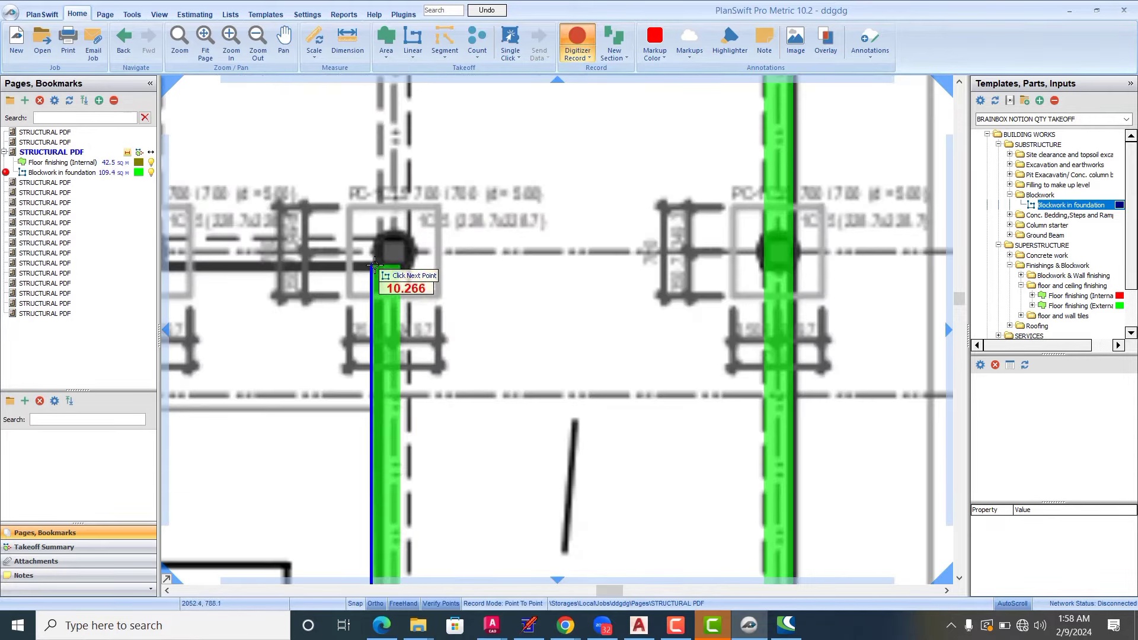
click(376, 268)
Step: Trace the wall from the wing junction to the column beside the 4.27 M dimension, plus the short return up to the recess corner
scroll(568, 234, down, 2)
scroll(571, 231, down, 3)
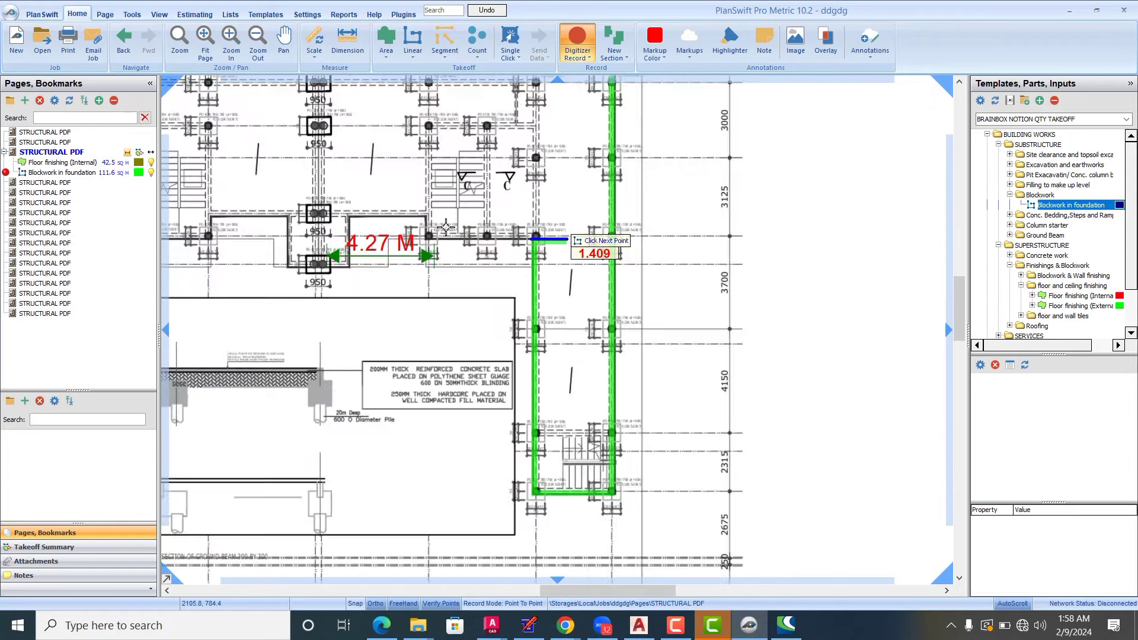
scroll(438, 243, up, 3)
scroll(609, 233, up, 2)
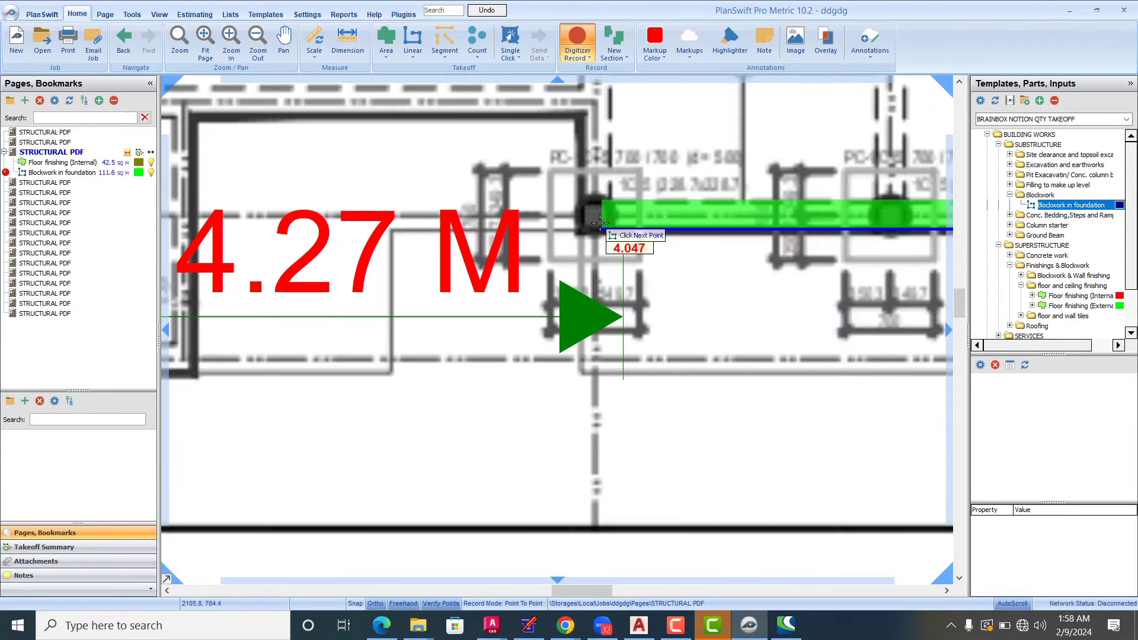
click(574, 229)
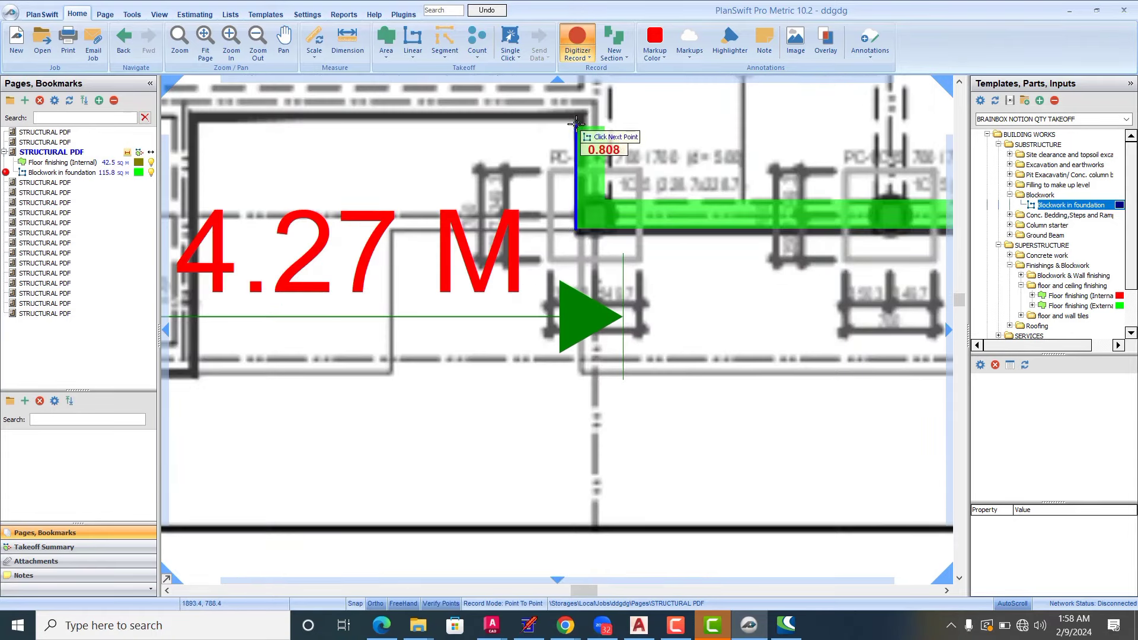
click(574, 113)
Step: Trace the recessed wall above the 4.27 M dimension for about 3 m, and the side wall down beside the double columns
scroll(588, 225, down, 4)
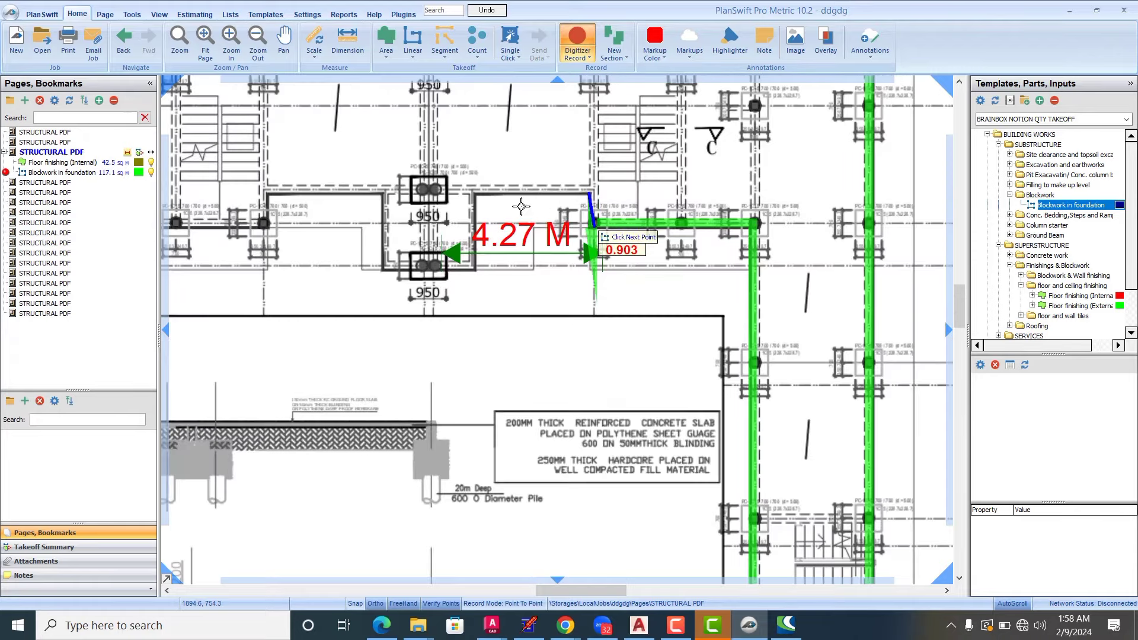
scroll(487, 200, up, 5)
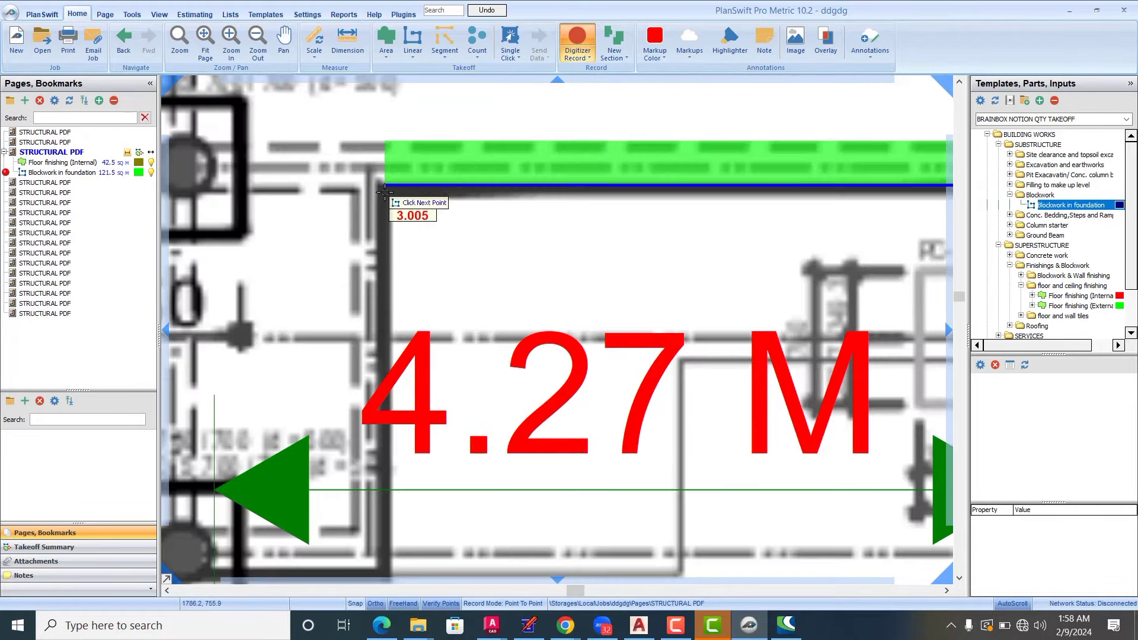
click(382, 185)
scroll(462, 325, down, 4)
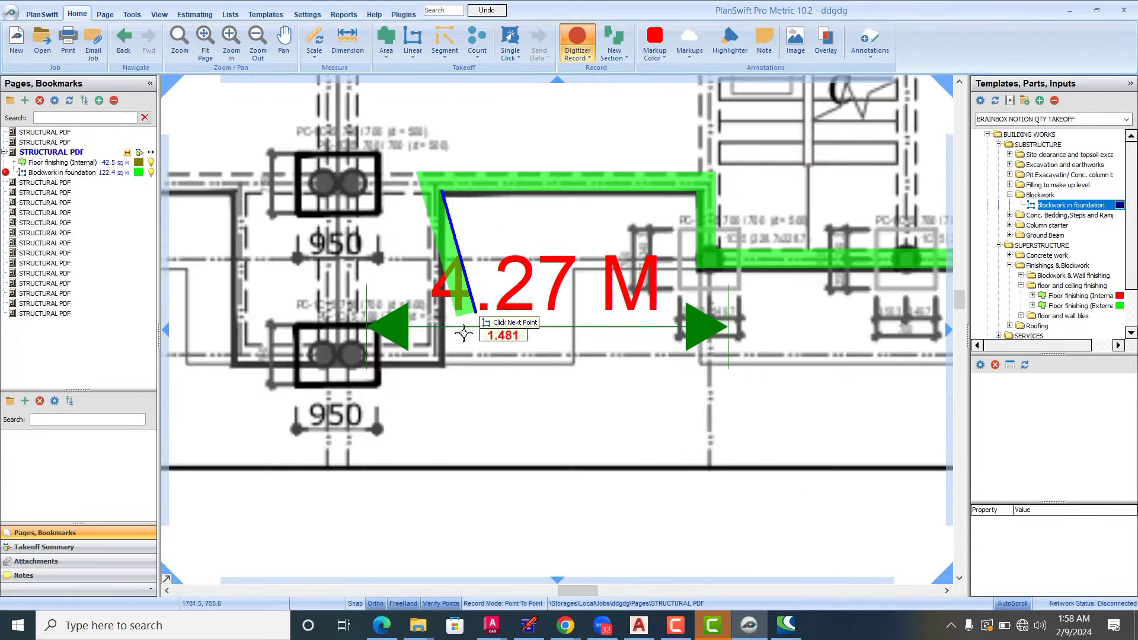
scroll(437, 381, up, 4)
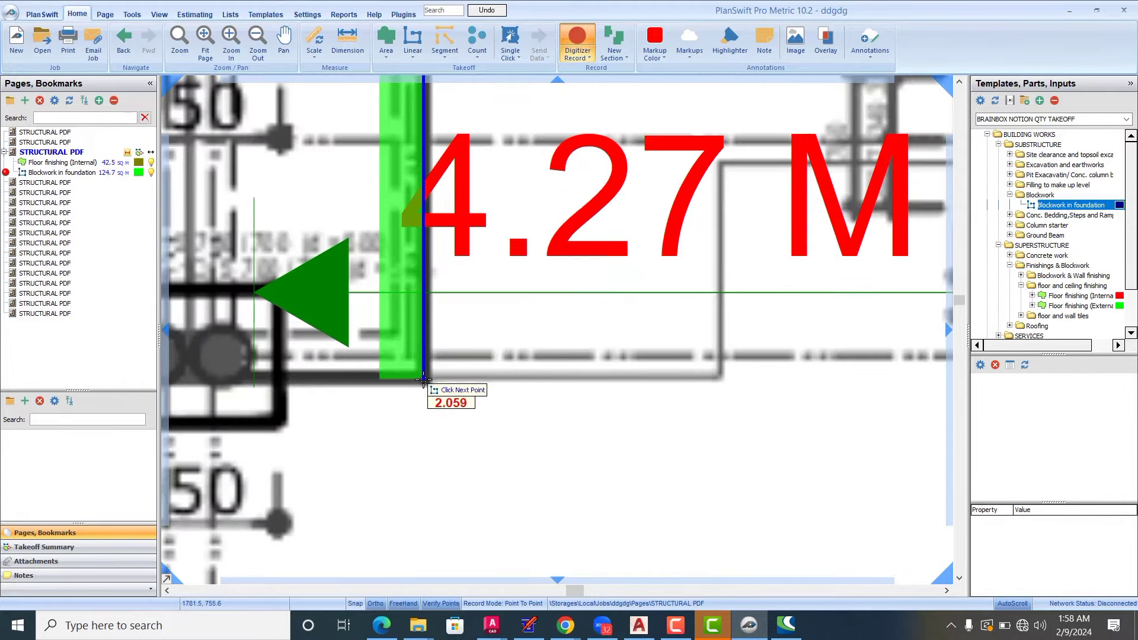
click(422, 457)
Step: Trace the projection's front wall across the lower double column, about 2.46 m, and its other side wall back up to the recess corner
scroll(602, 432, down, 4)
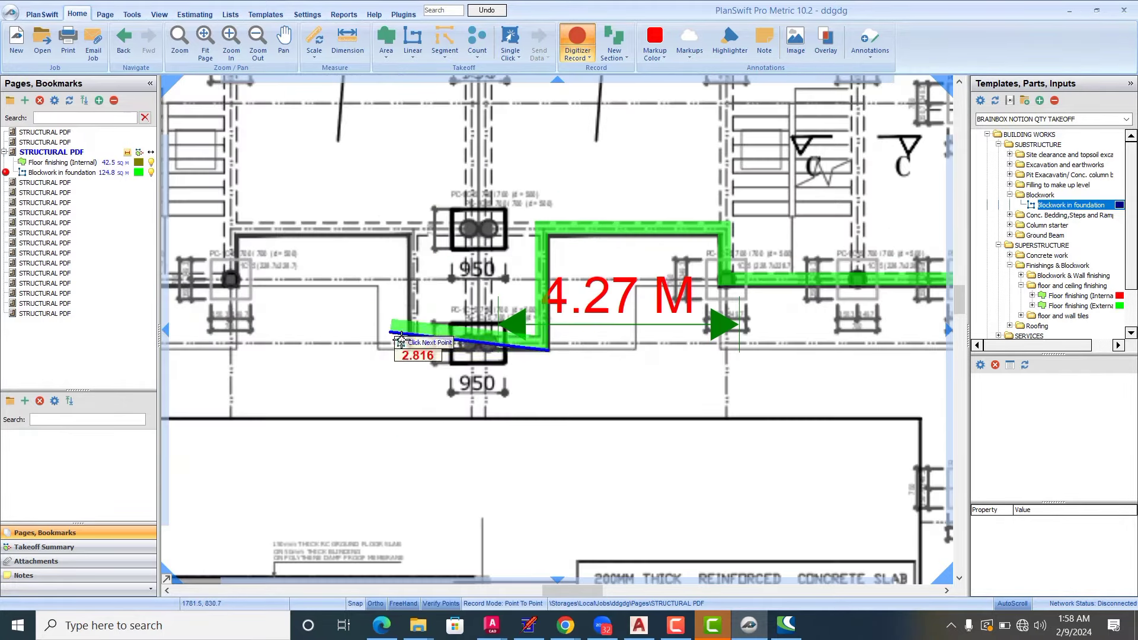
scroll(403, 331, up, 4)
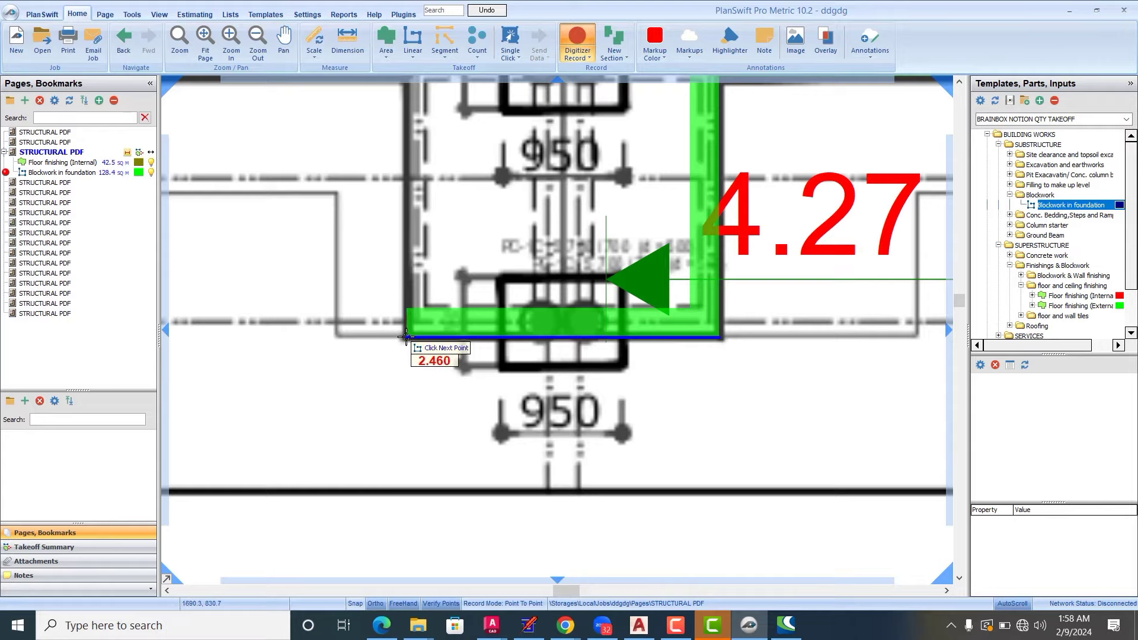
click(409, 338)
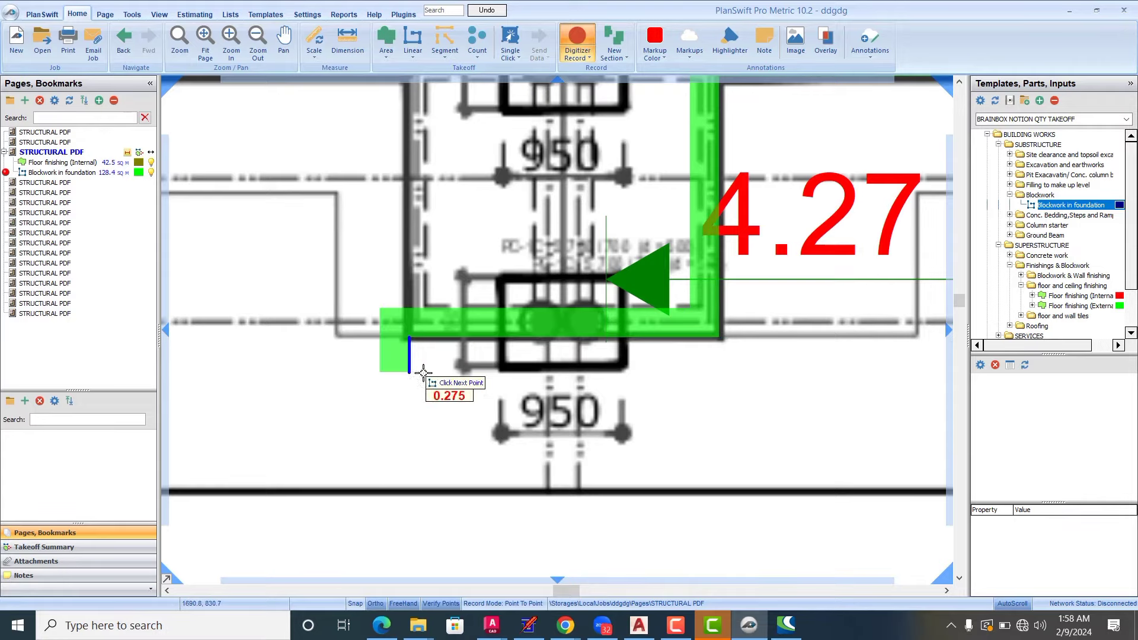
scroll(426, 355, down, 4)
scroll(458, 314, up, 3)
scroll(458, 312, up, 3)
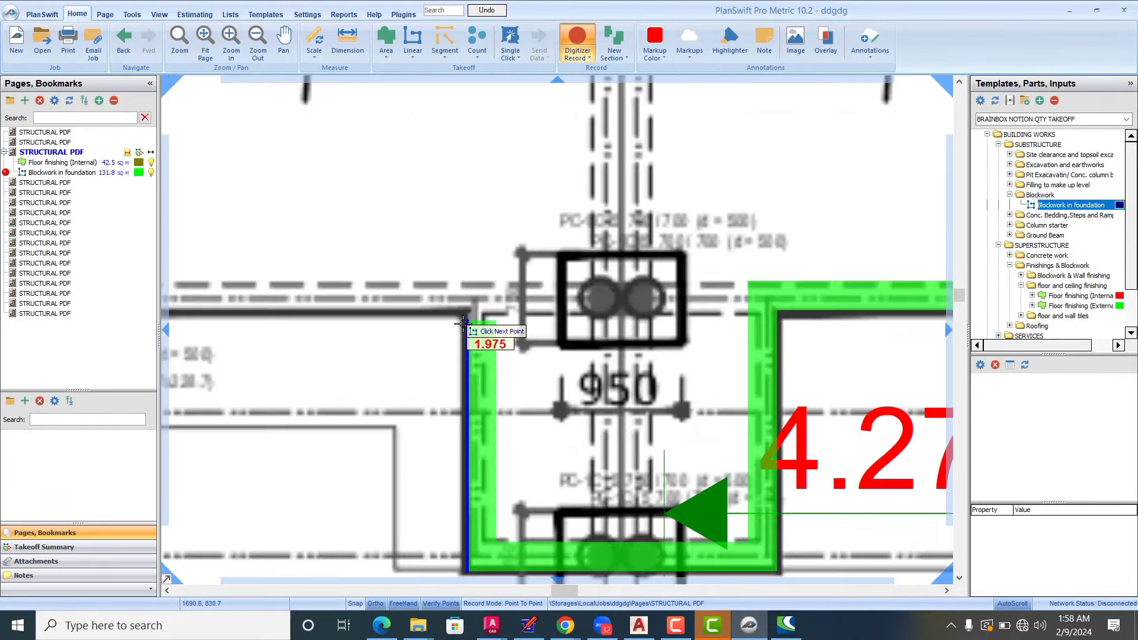
click(465, 308)
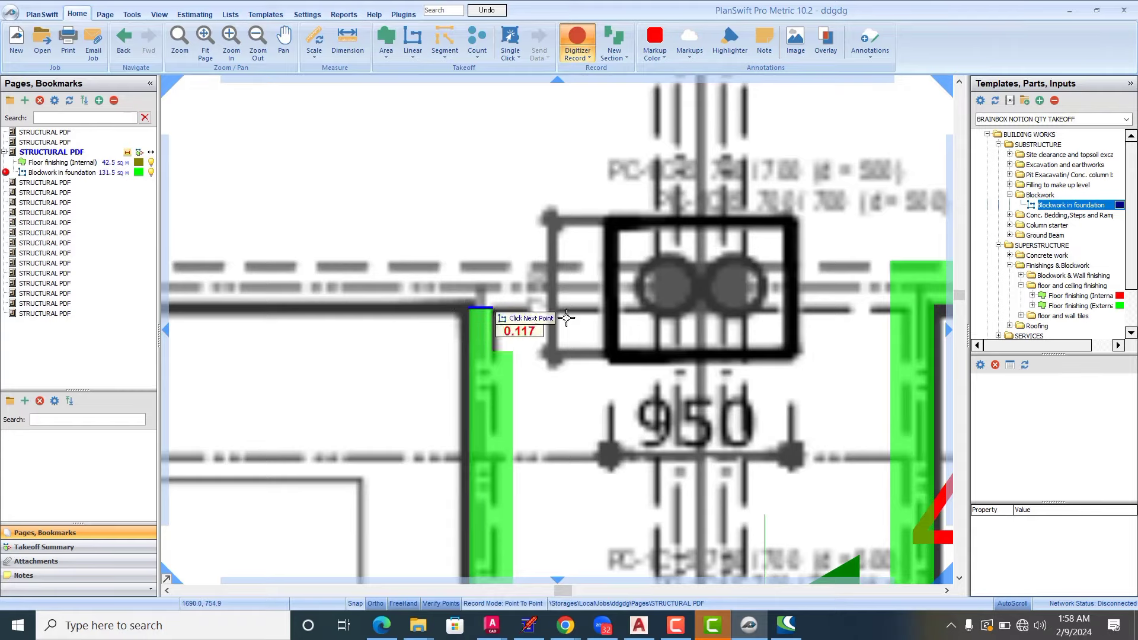
Step: Trace the second recess's back wall toward the middle staircase and the return of about 0.9 m down to the column
scroll(474, 314, down, 3)
scroll(255, 316, up, 3)
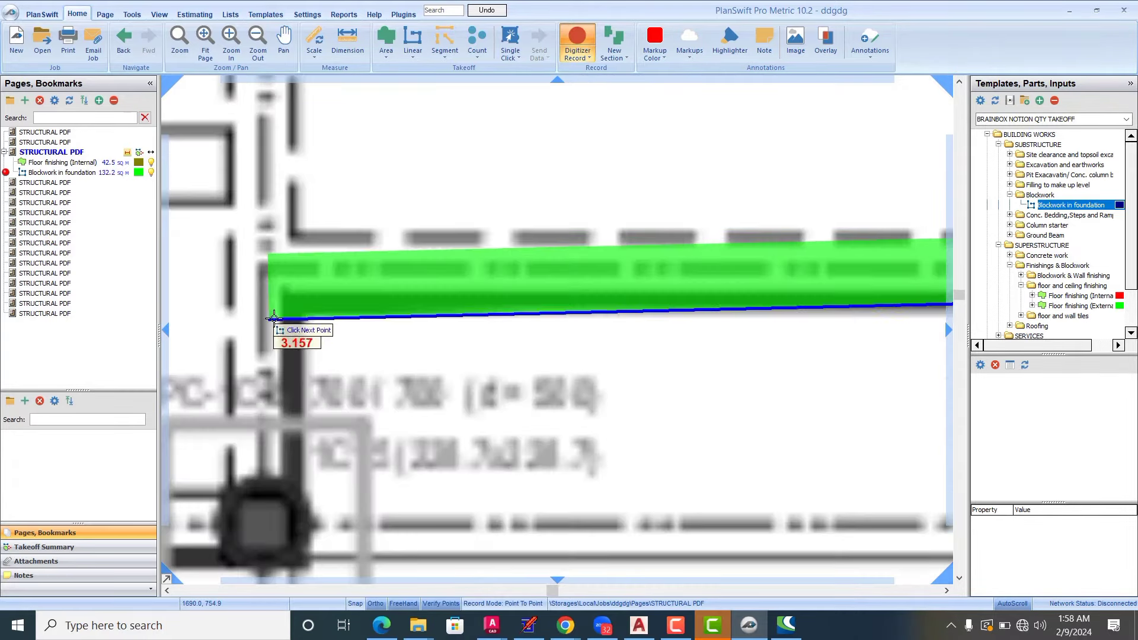
click(295, 298)
scroll(378, 290, down, 3)
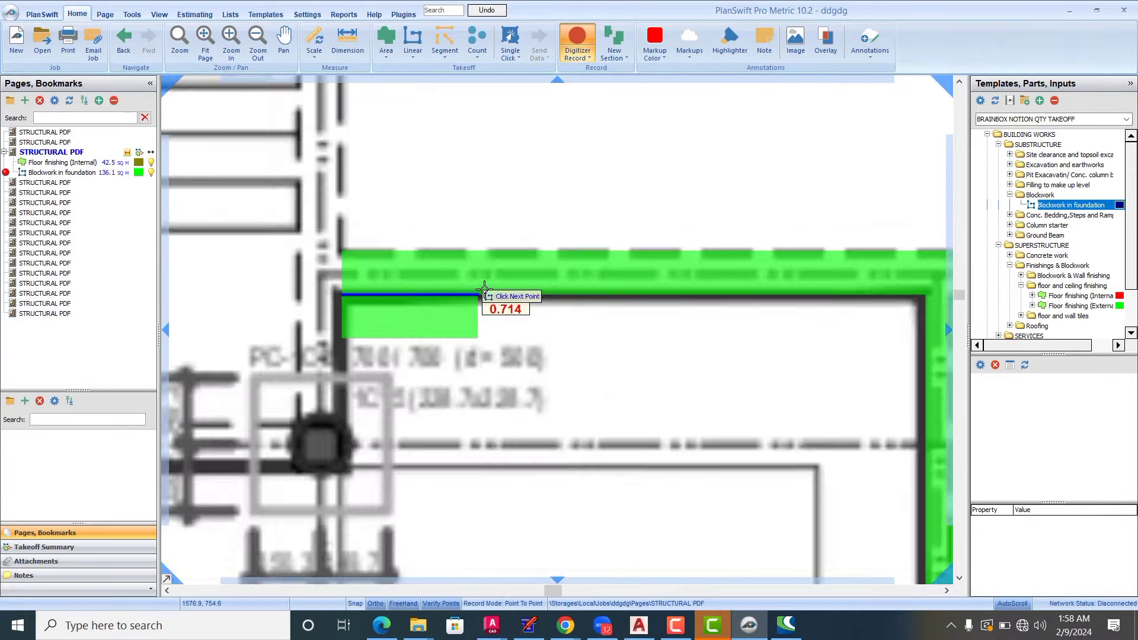
scroll(406, 376, up, 3)
scroll(422, 354, up, 1)
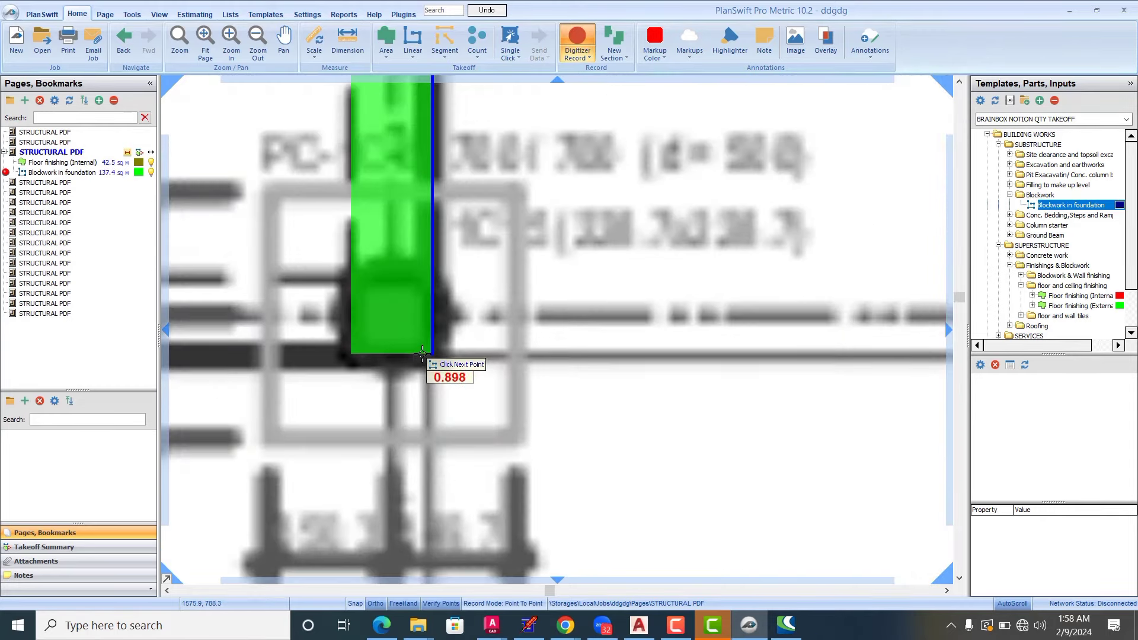
click(436, 348)
Step: Trace the wall below the middle staircase about 4.3 m to the column at the next paired grid line and end that run
scroll(437, 348, down, 5)
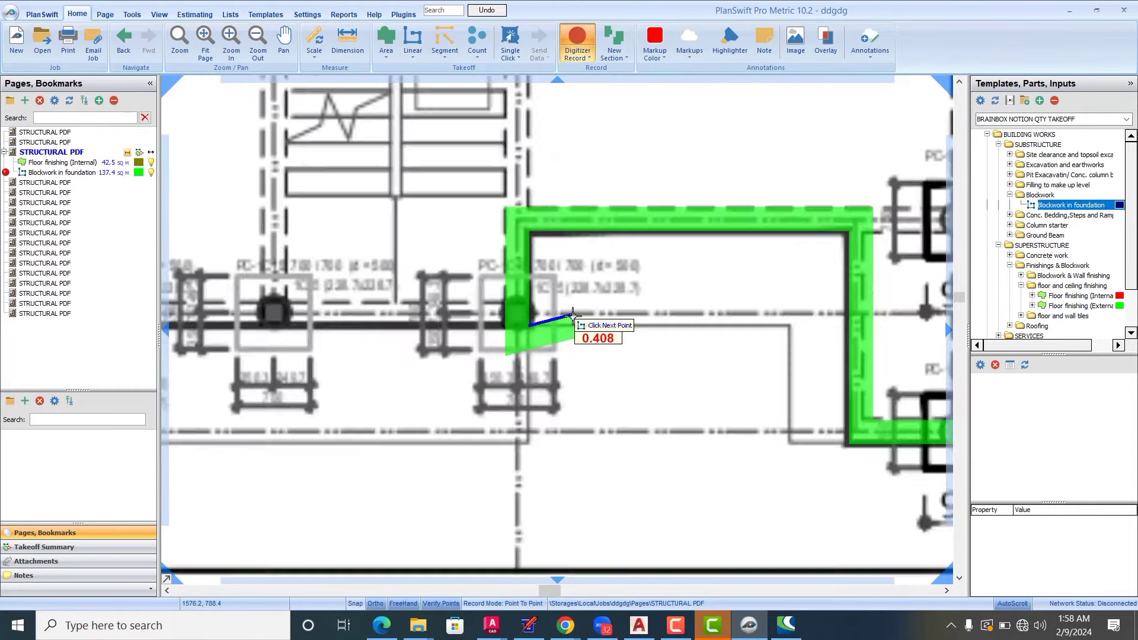
scroll(463, 358, up, 3)
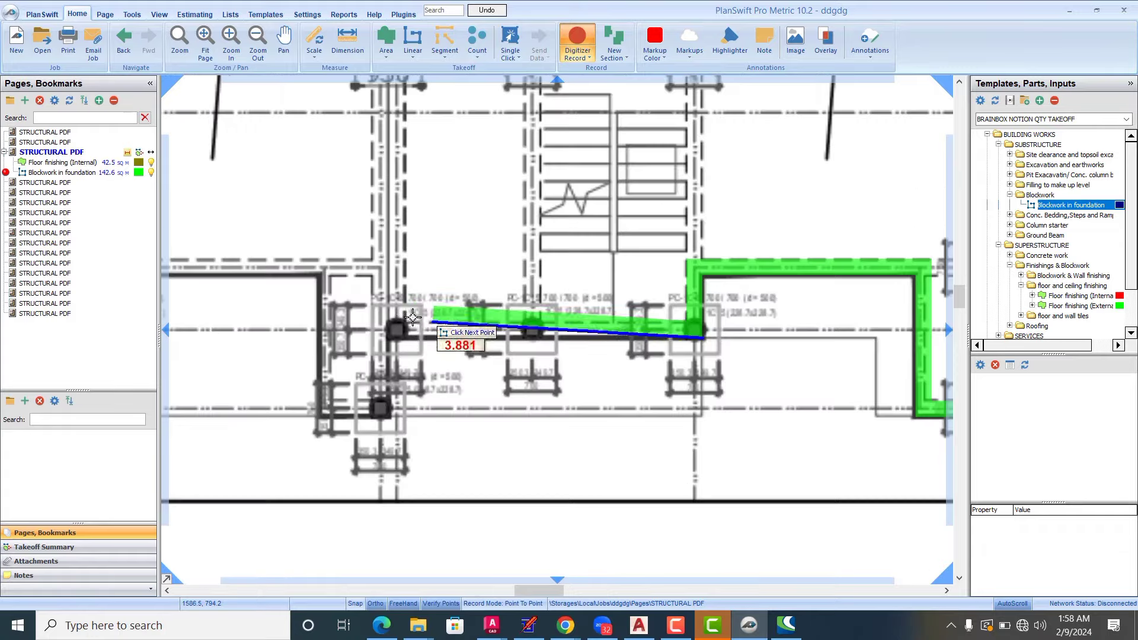
scroll(427, 332, down, 4)
scroll(403, 325, down, 3)
scroll(409, 324, up, 8)
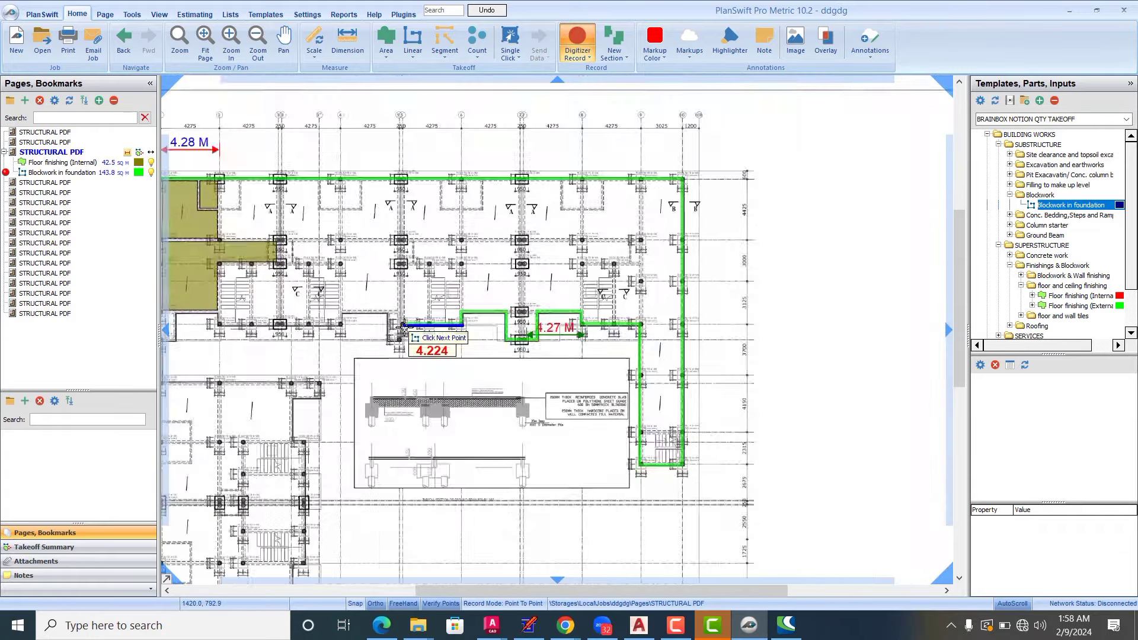
scroll(411, 324, up, 2)
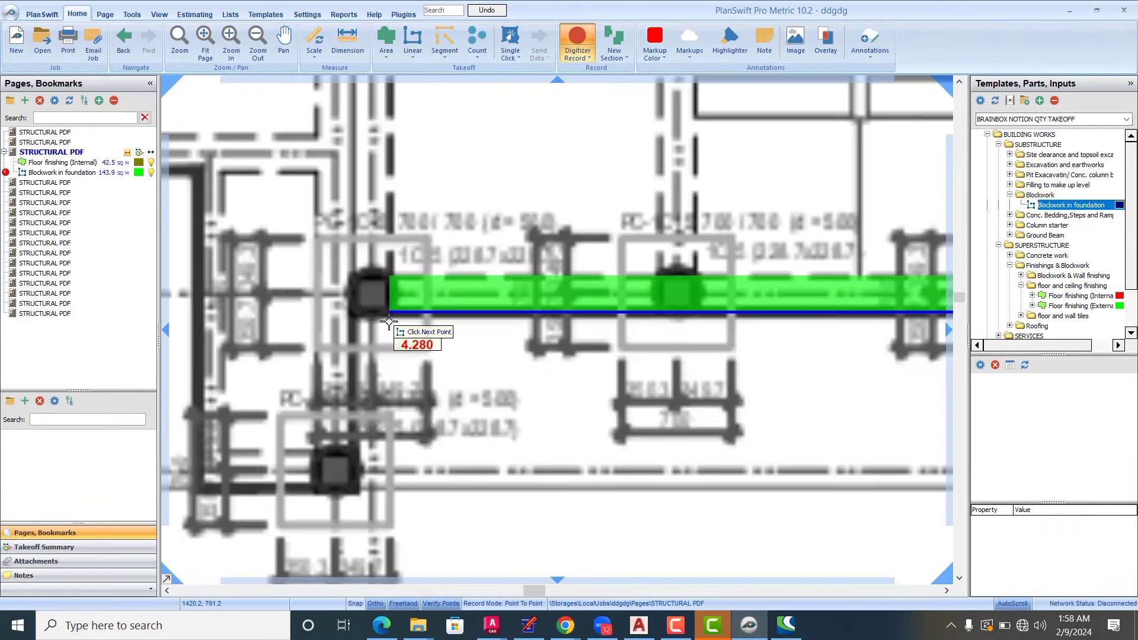
scroll(417, 322, up, 1)
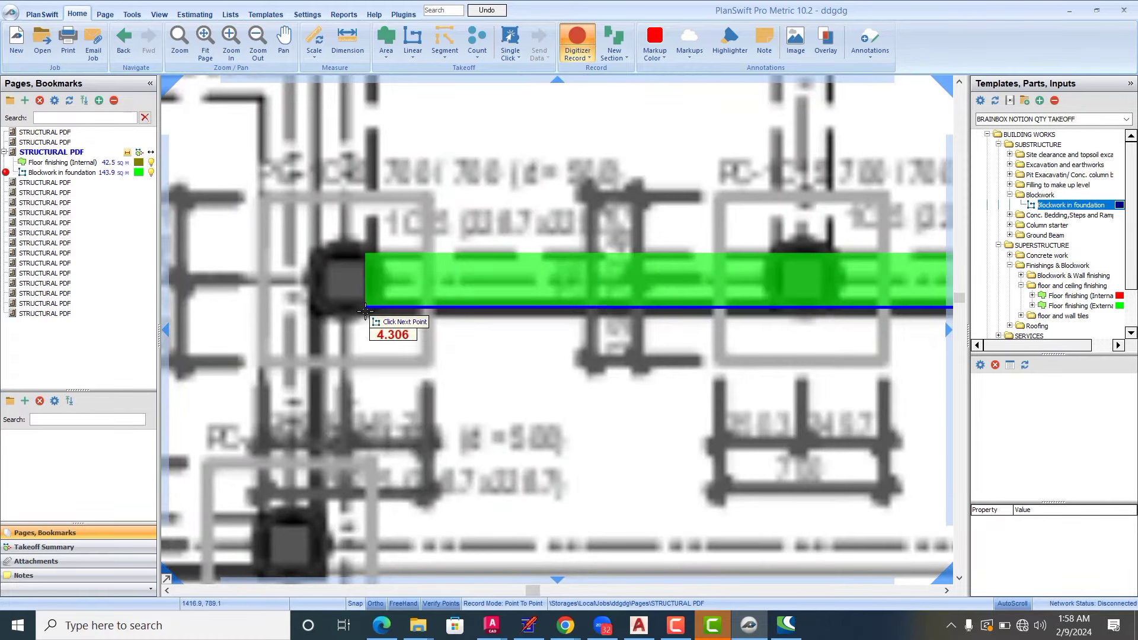
click(365, 310)
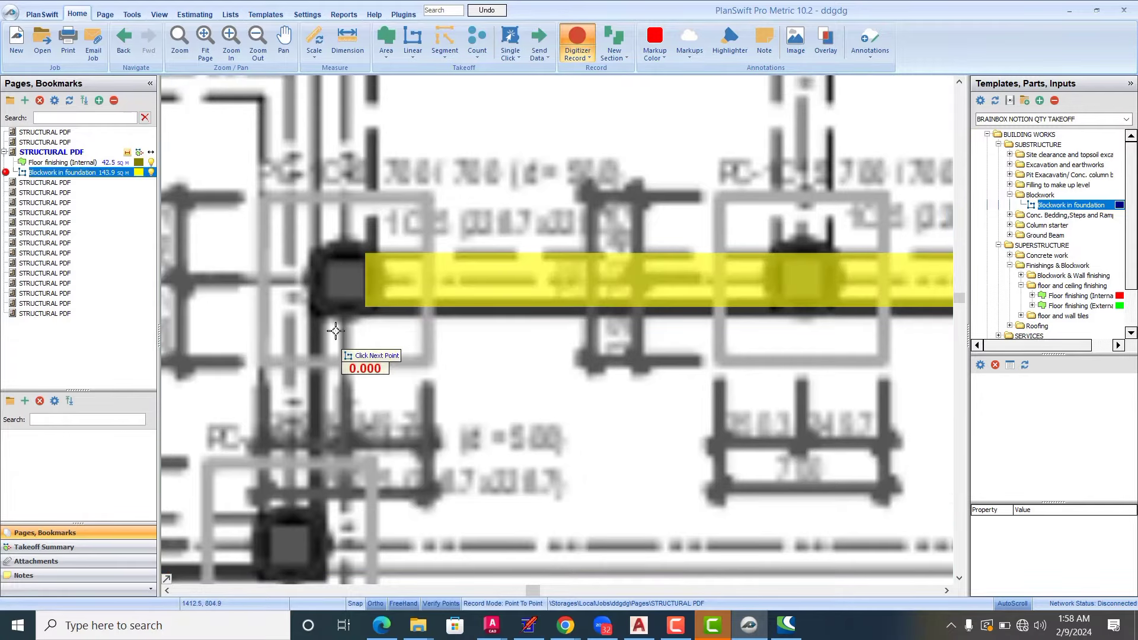
Step: Trace the wall along the paired grid line from the lower column up about 4.17 m to the double column and end that run
scroll(344, 363, down, 1)
scroll(344, 363, down, 1)
scroll(350, 349, up, 1)
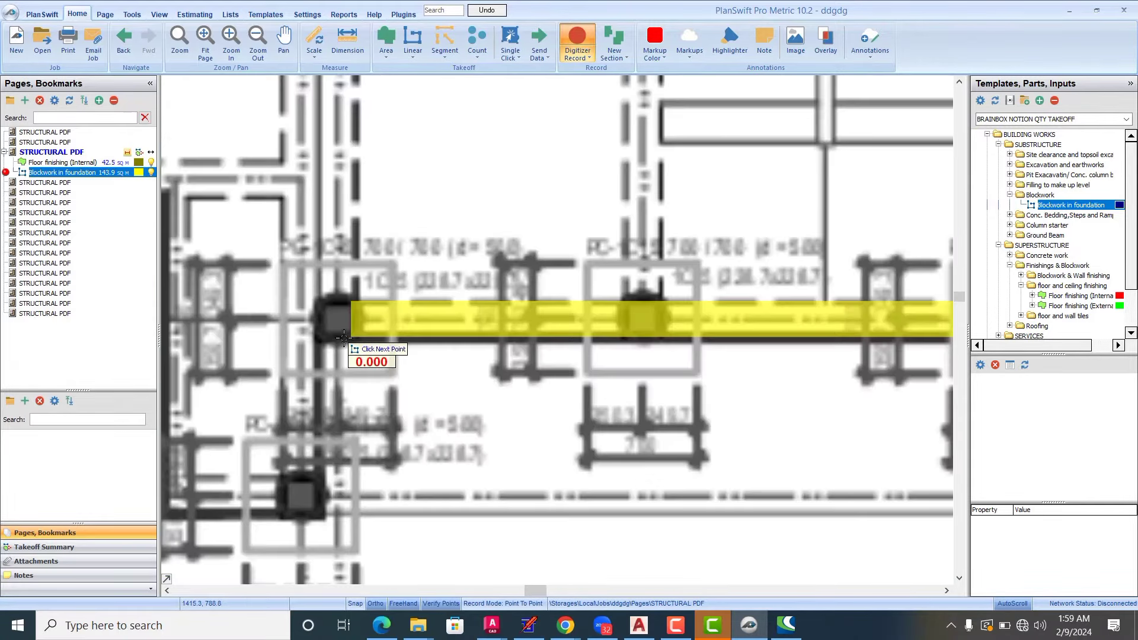
scroll(397, 348, down, 3)
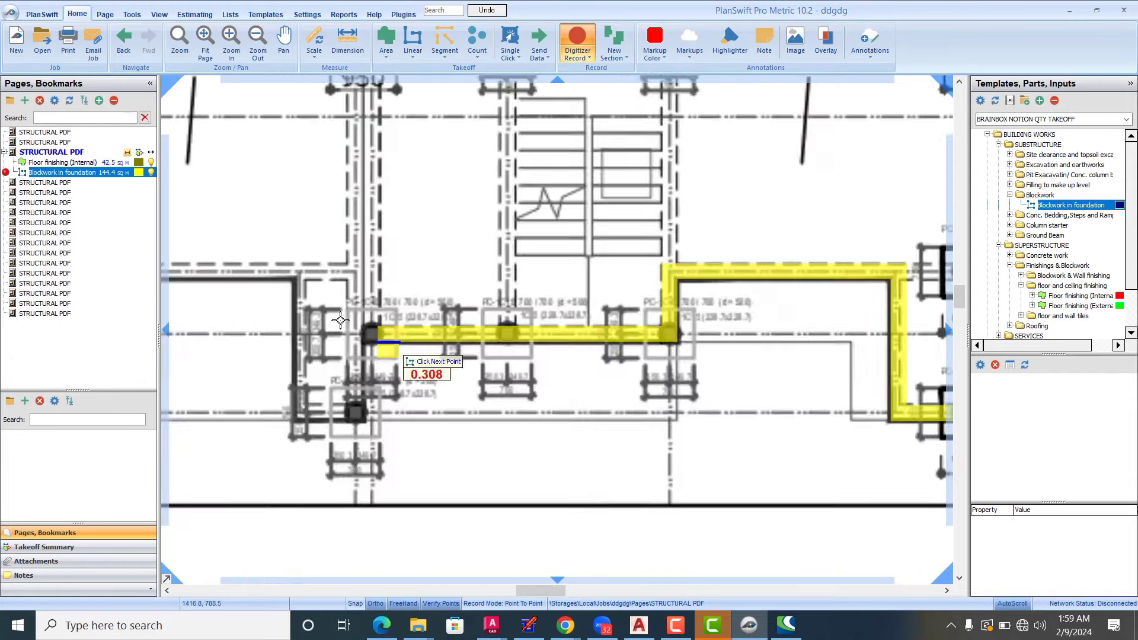
scroll(382, 149, up, 3)
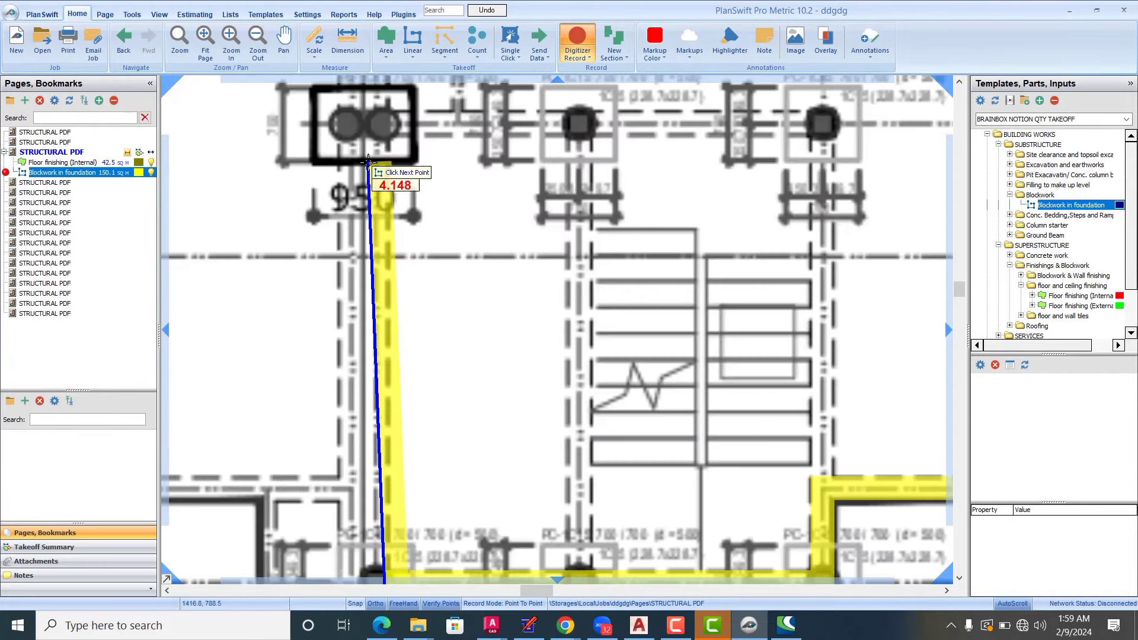
scroll(376, 150, up, 2)
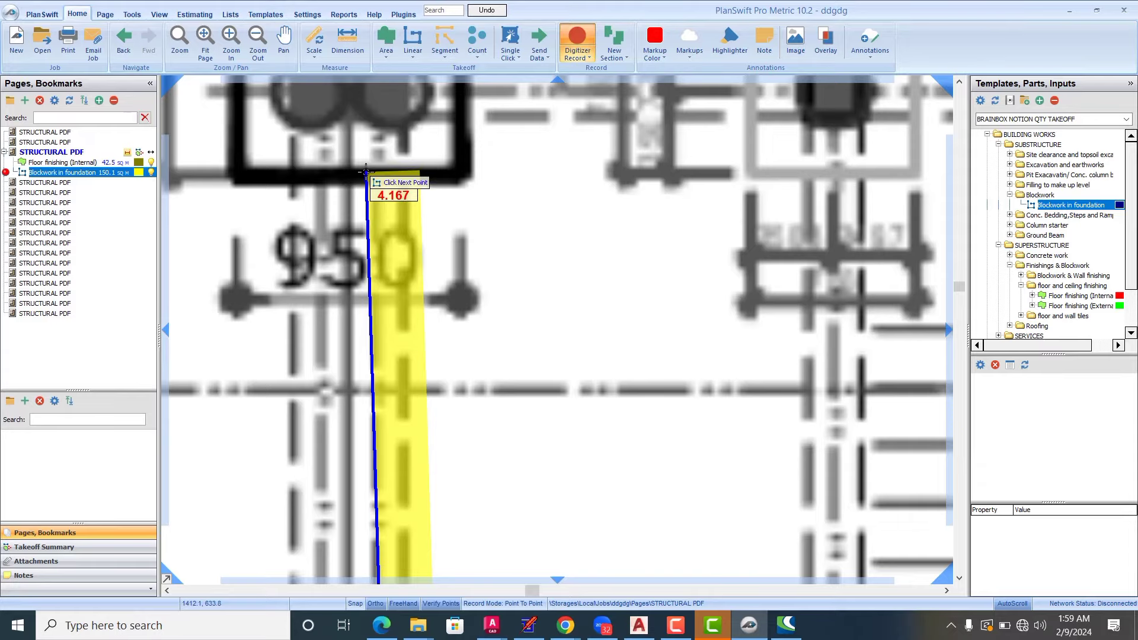
click(366, 173)
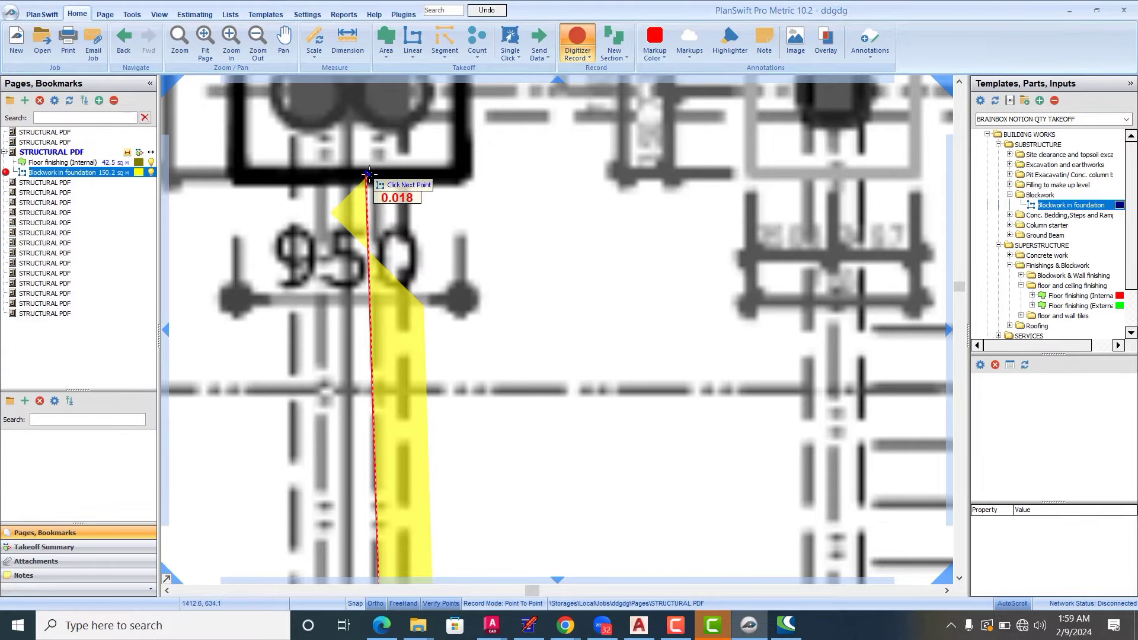
right_click(368, 174)
Step: Trace the next recessed wall about 4.01 m from the paired grid line to the staircase wall corner and recolour the takeoff magenta
scroll(508, 211, down, 3)
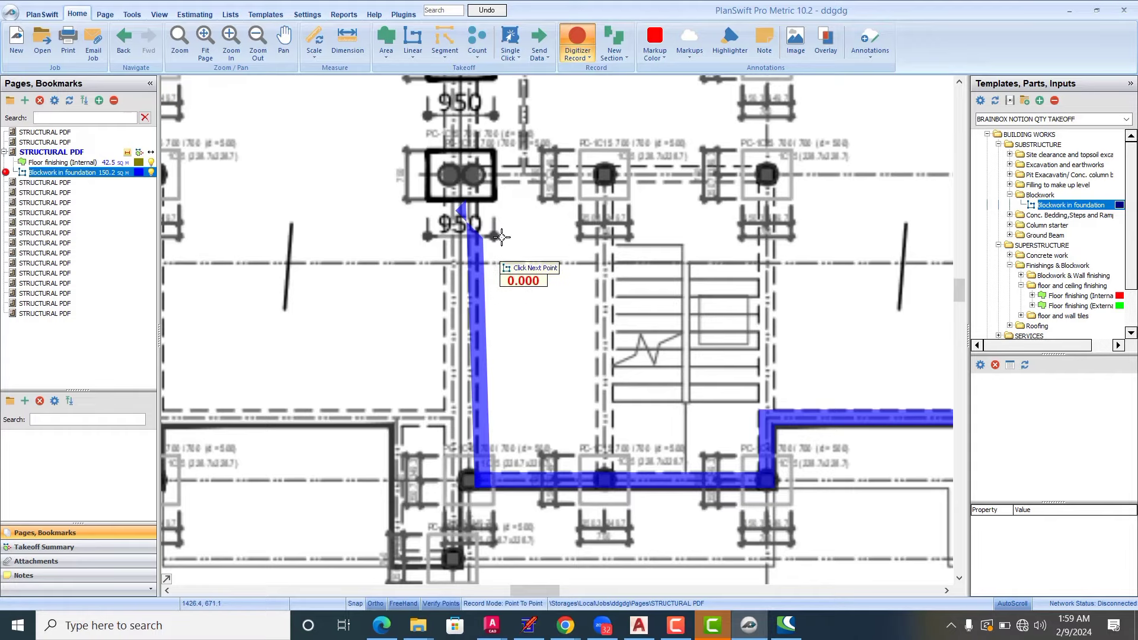
scroll(512, 283, down, 1)
scroll(511, 284, down, 1)
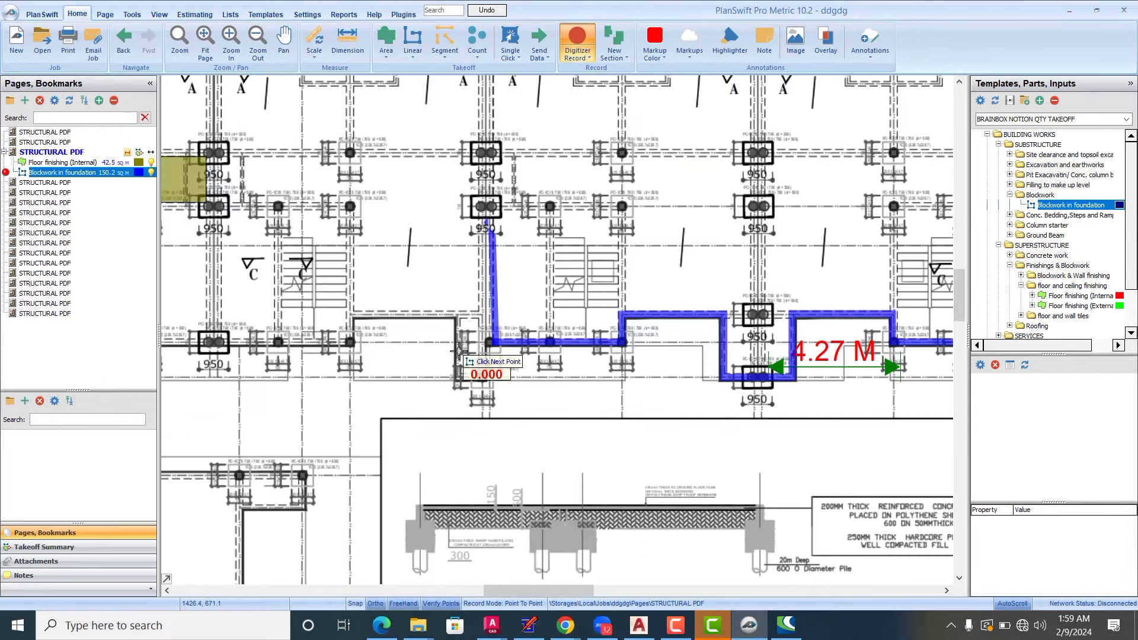
scroll(451, 330, up, 2)
scroll(471, 254, up, 2)
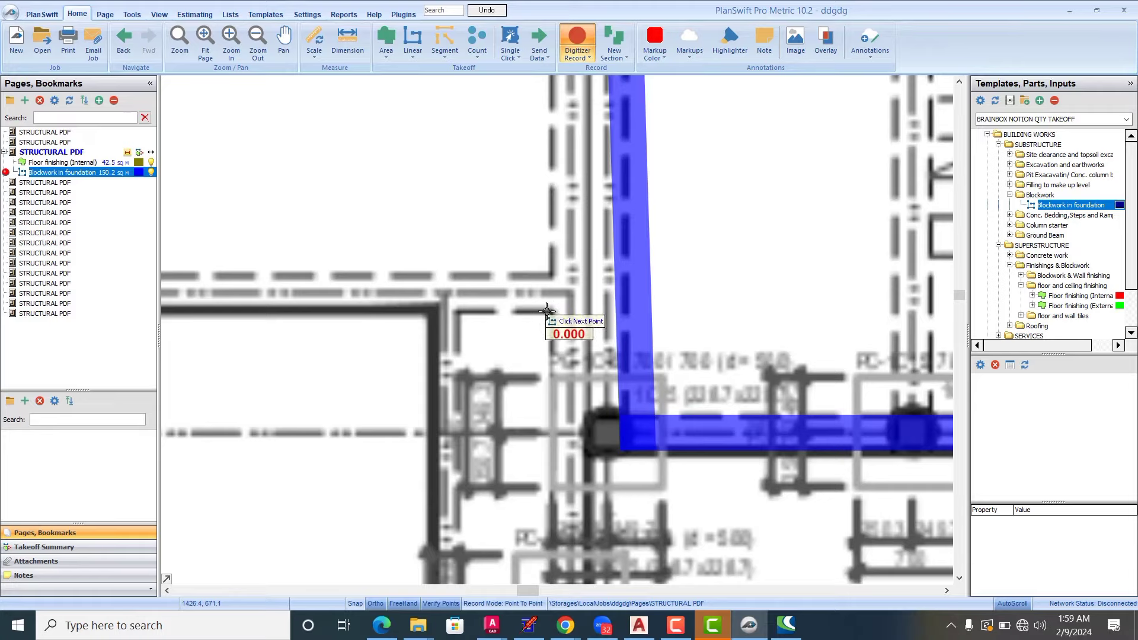
scroll(587, 283, down, 1)
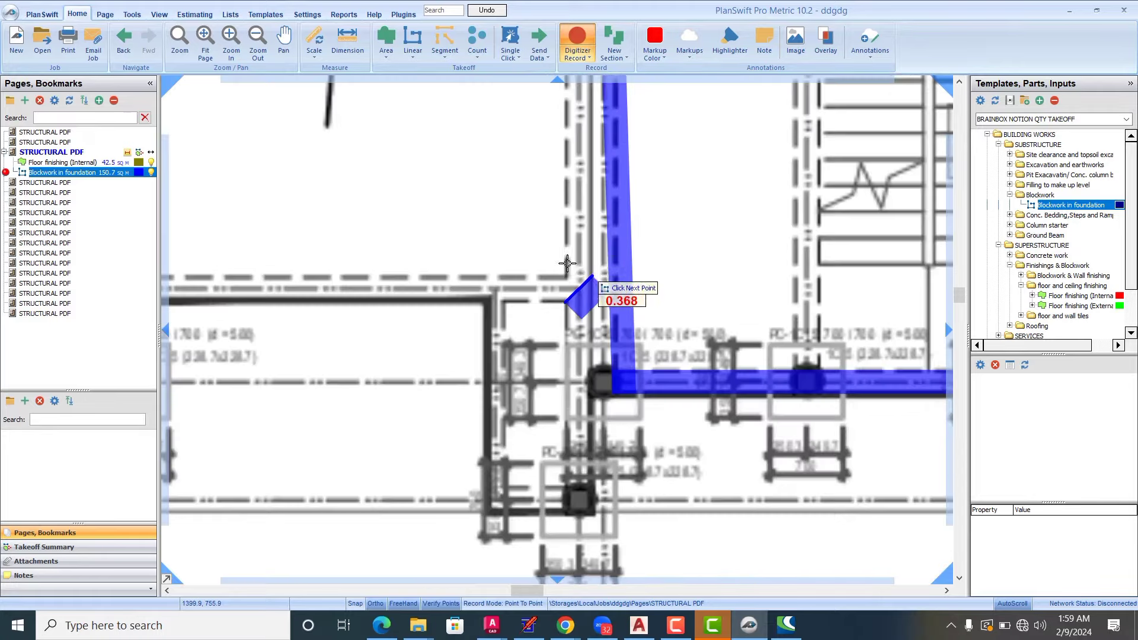
scroll(492, 279, down, 2)
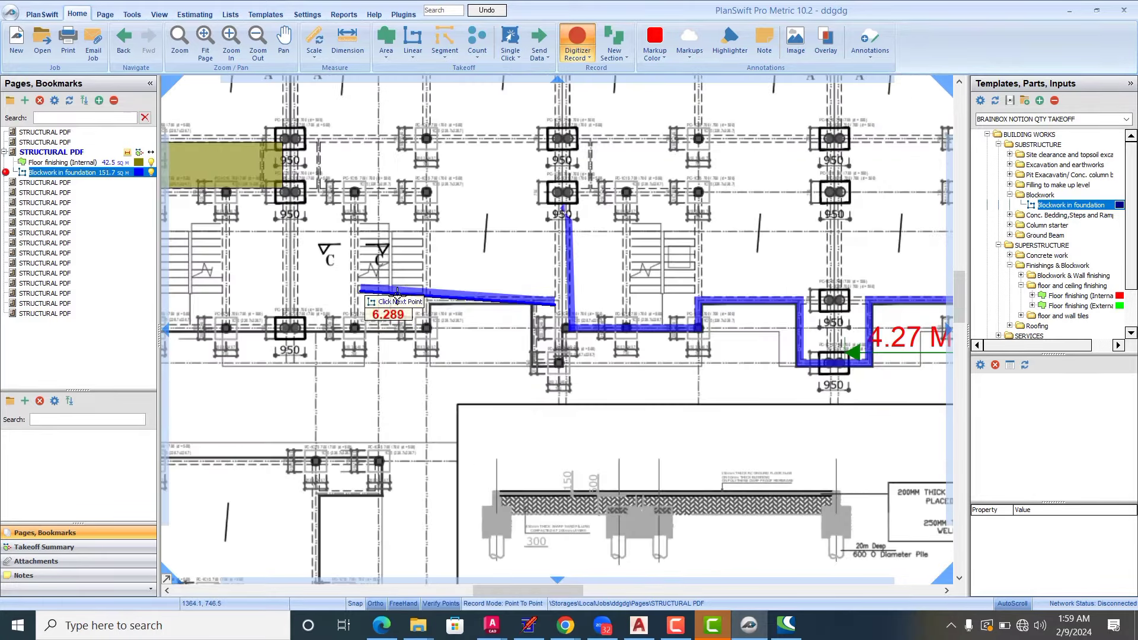
scroll(478, 314, up, 1)
scroll(479, 314, up, 1)
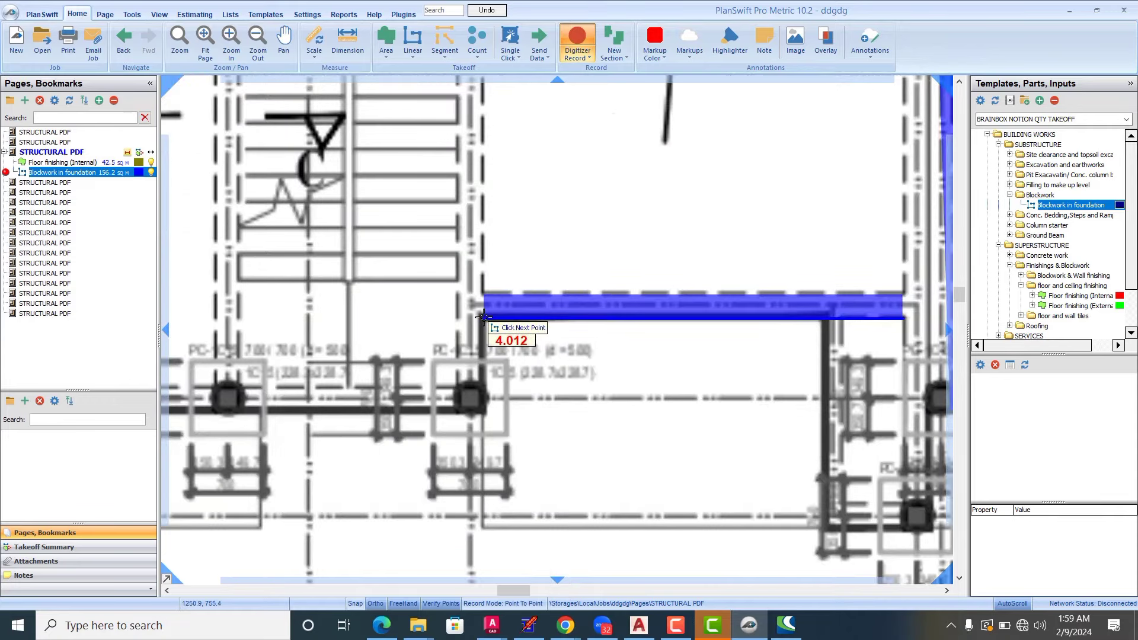
click(485, 315)
key(c)
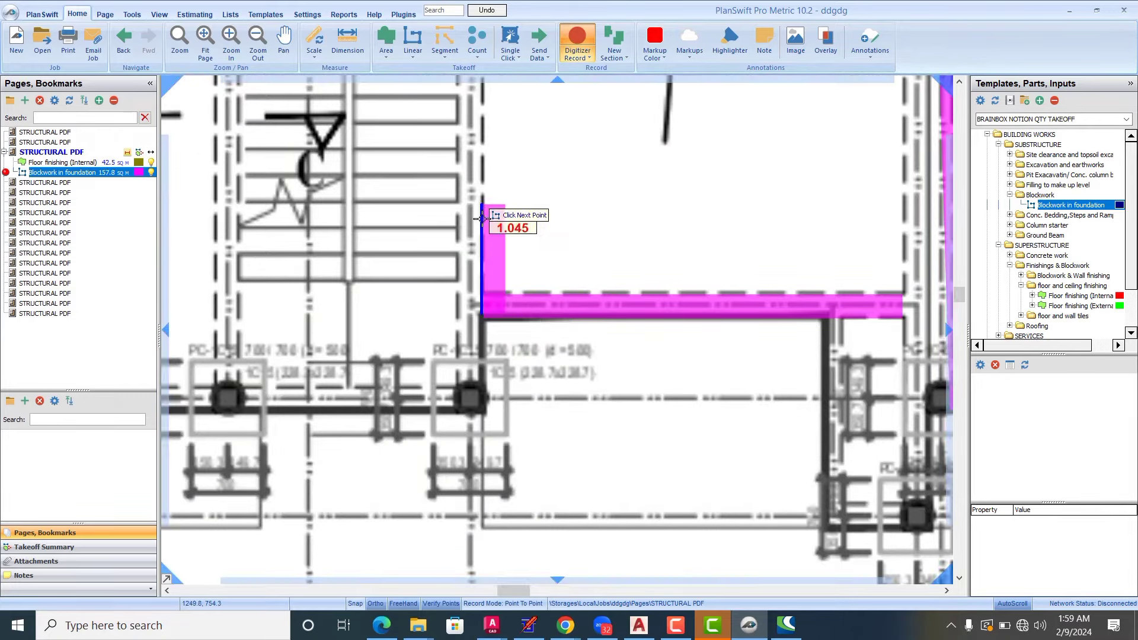
Step: End the blockwork in foundation takeoff at the staircase wall corner and review the traced walls across the foundation layout
scroll(478, 267, down, 2)
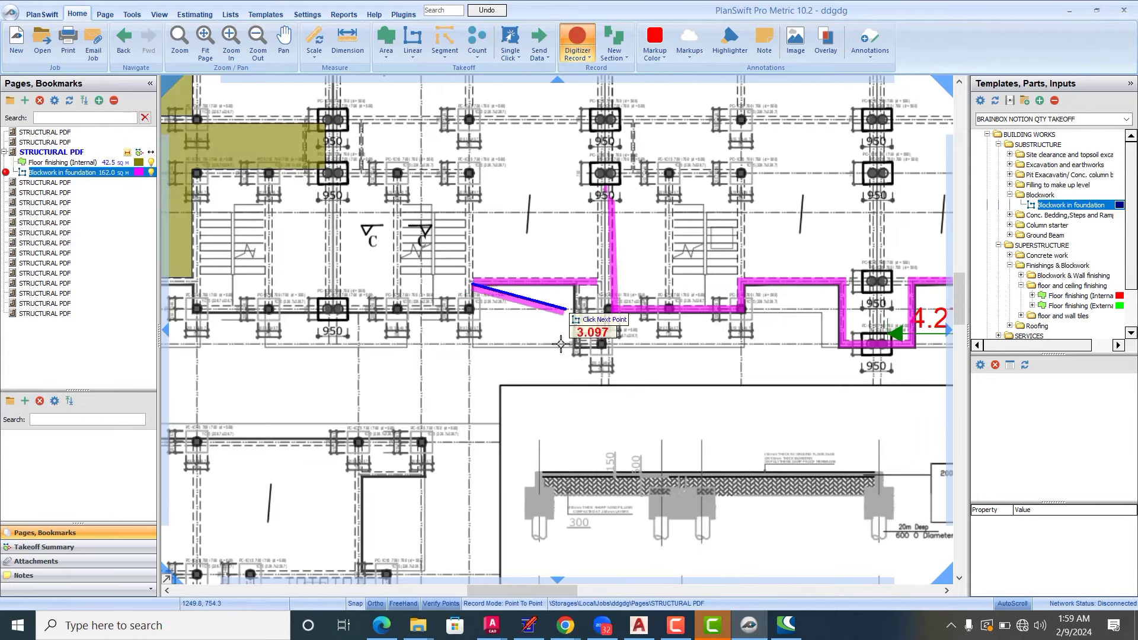
key(Escape)
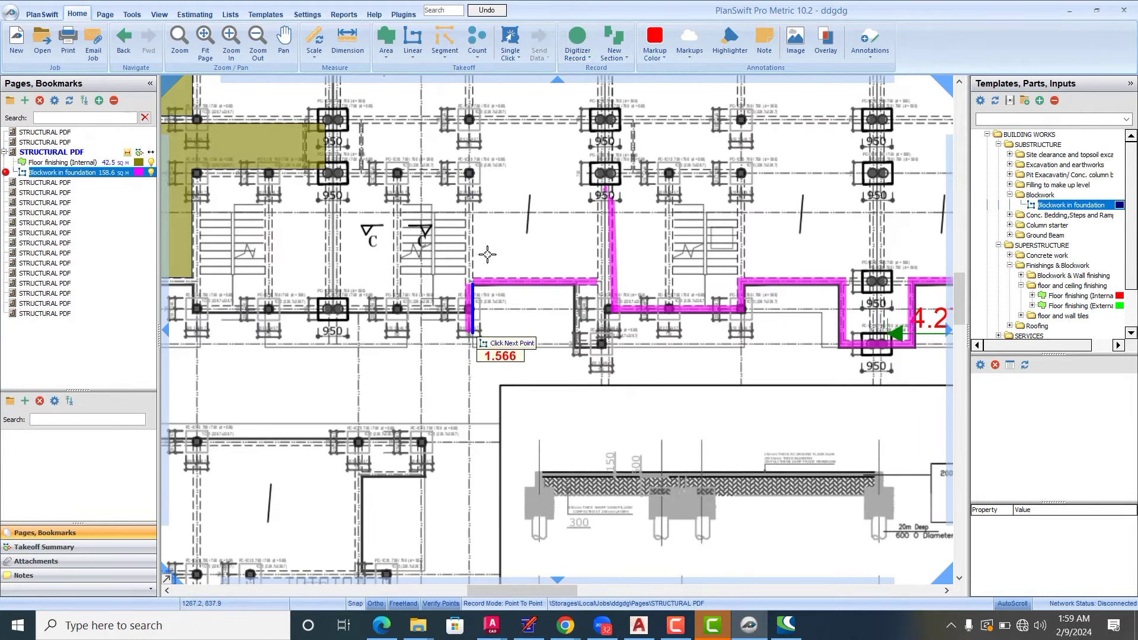
scroll(433, 310, down, 4)
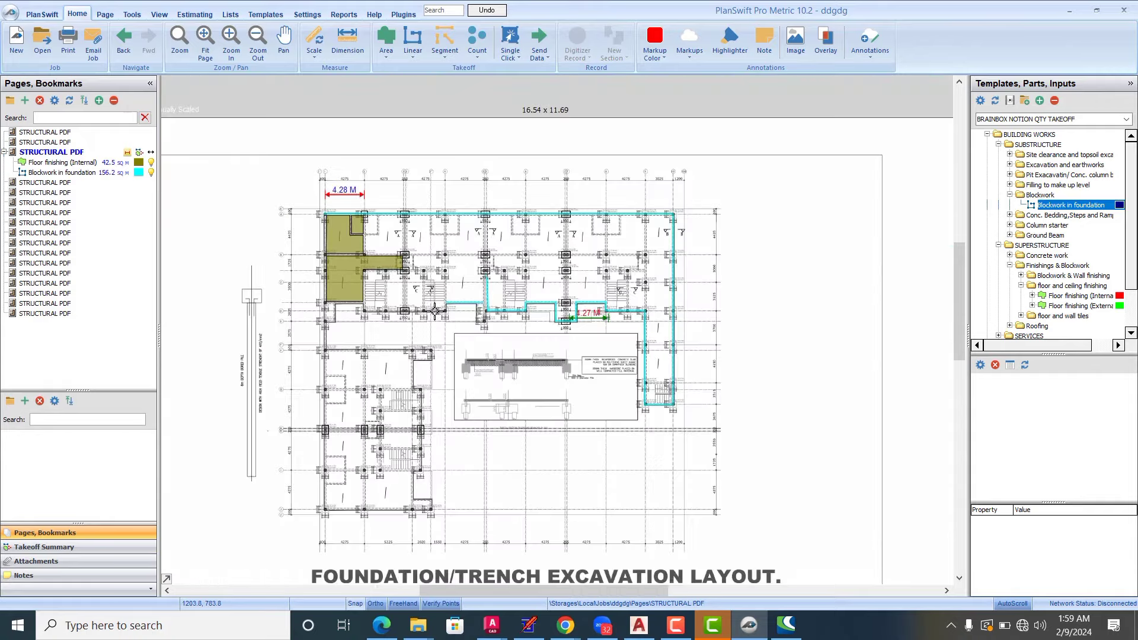
scroll(495, 255, up, 1)
scroll(495, 255, up, 1)
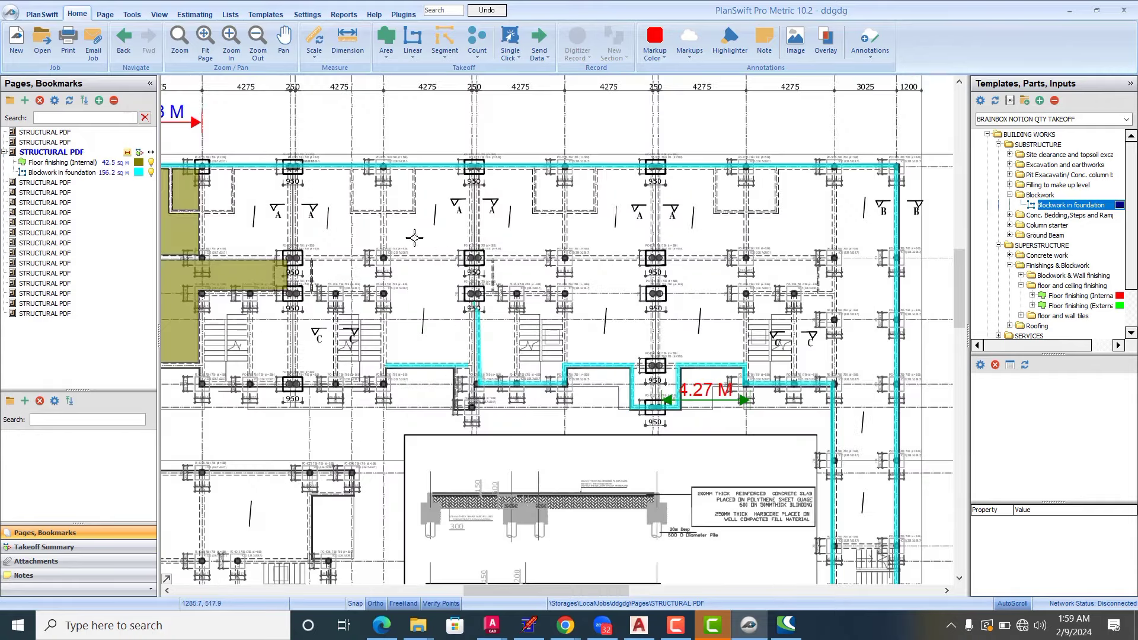
scroll(412, 240, down, 2)
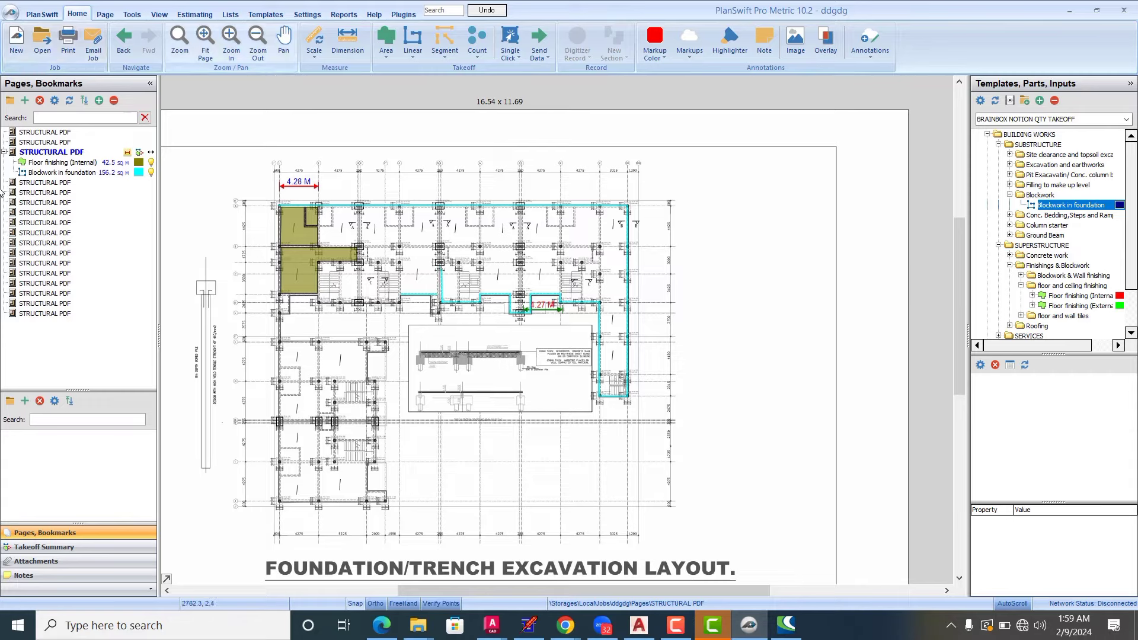
Step: Highlight the Blockwork in foundation takeoff among the page's items to check its quantity, and inspect the traced walls on the plan
click(30, 176)
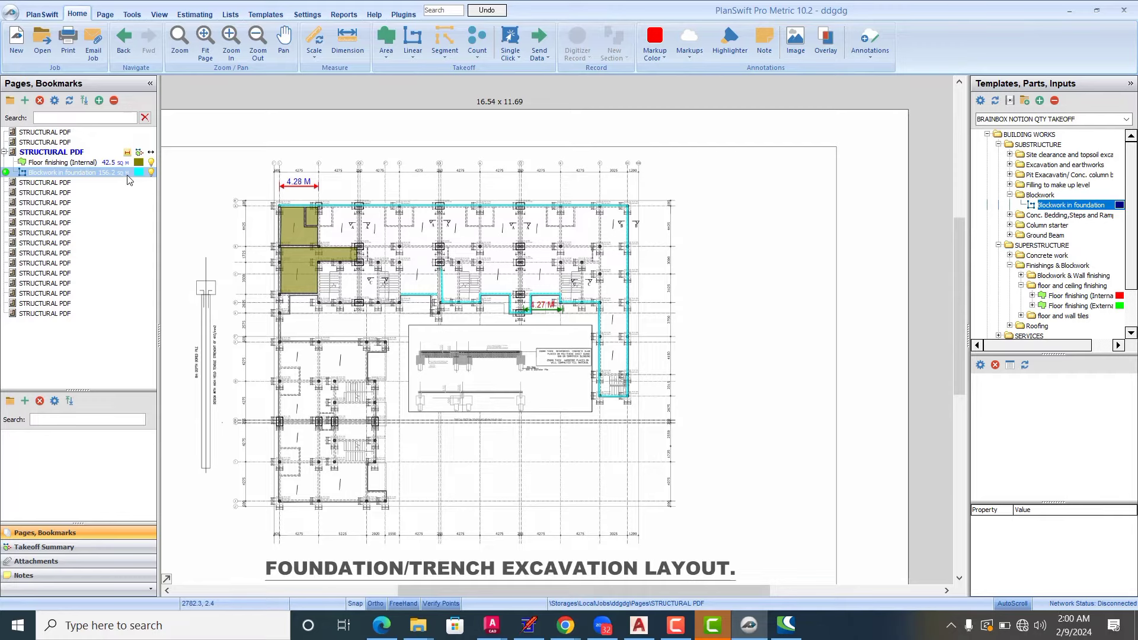
click(381, 280)
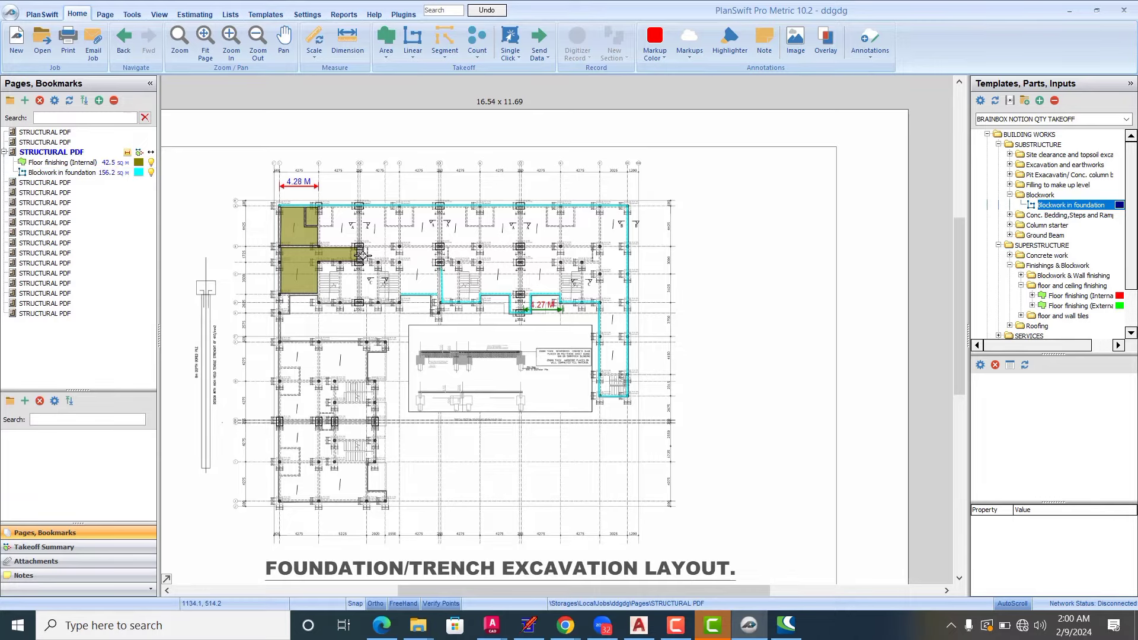
scroll(361, 254, up, 3)
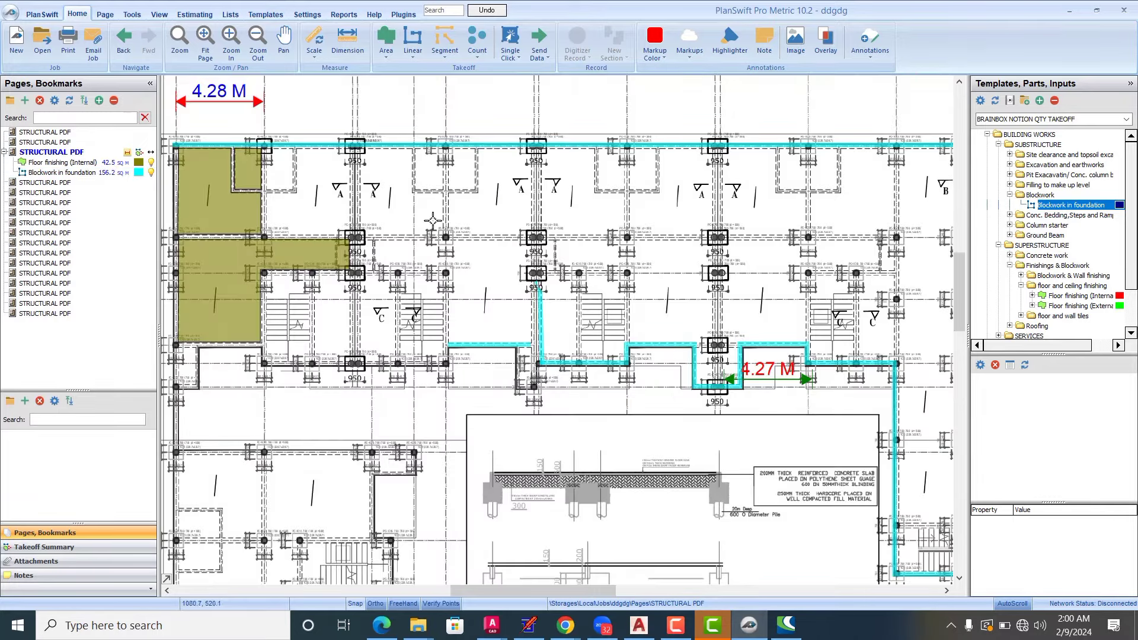
scroll(433, 221, down, 3)
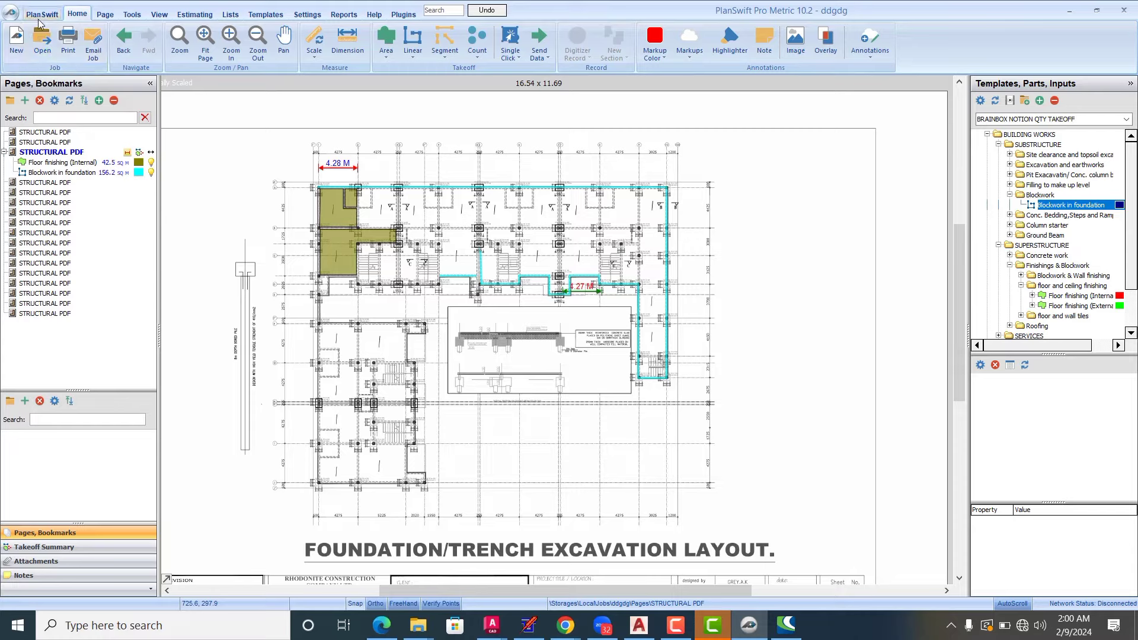
Step: Look at the New Job dialog and dismiss it, and try to add plan pages to the current job from image files
click(17, 40)
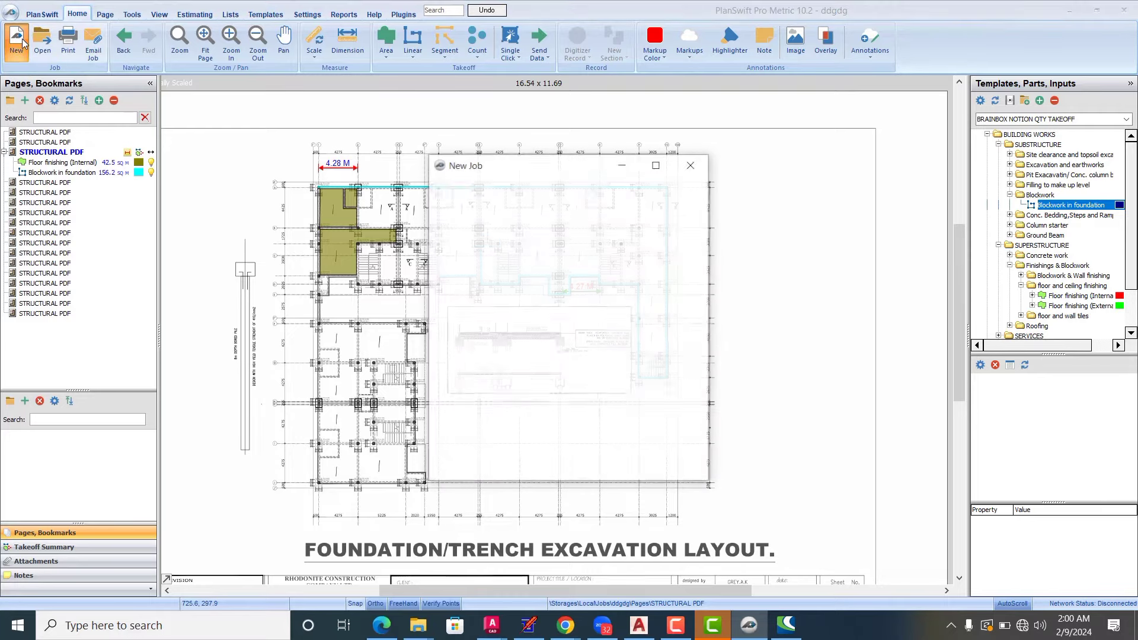
click(691, 164)
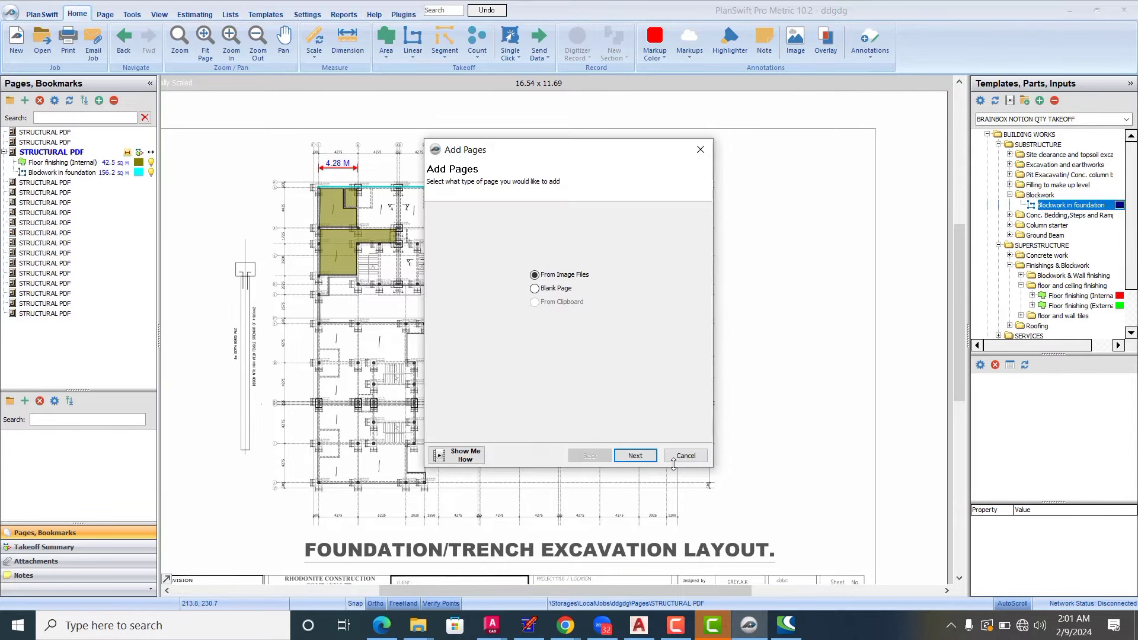
click(629, 460)
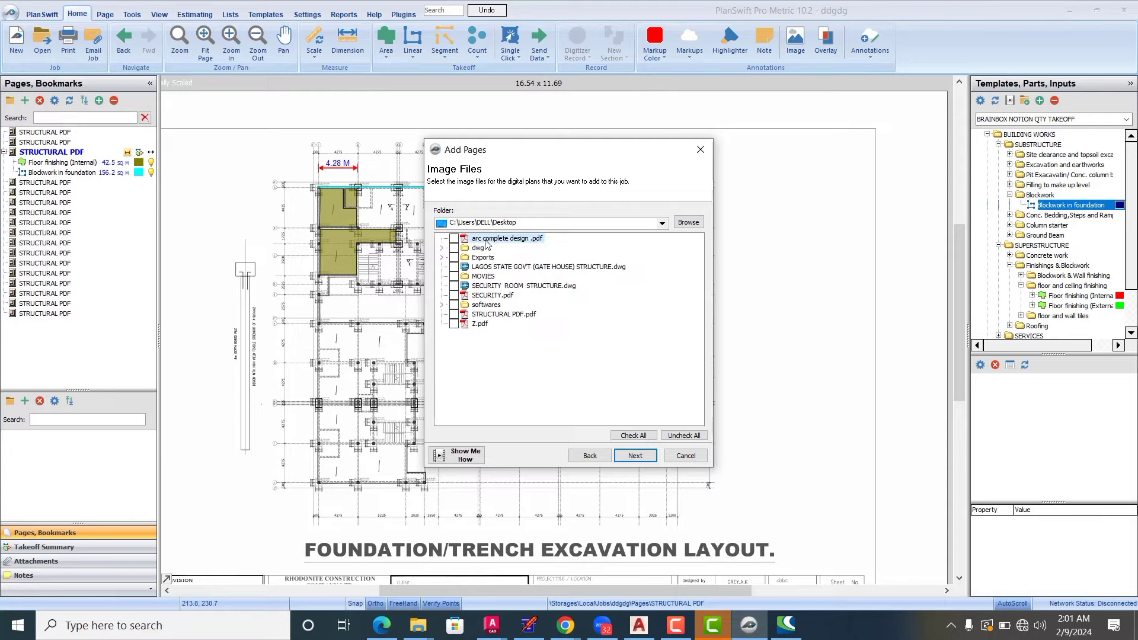
click(635, 456)
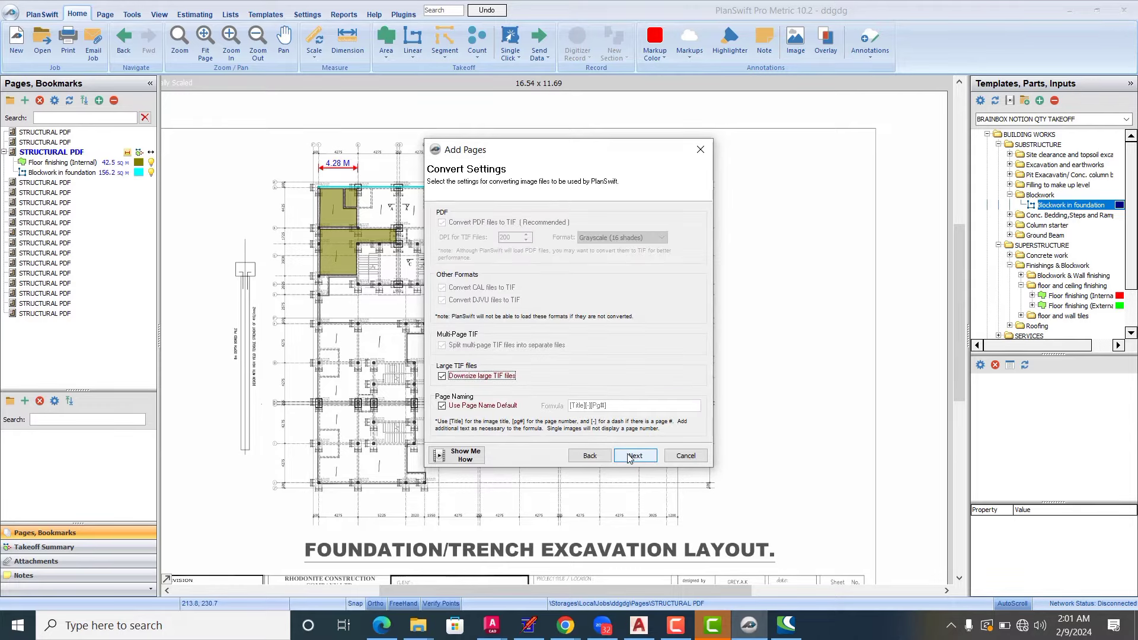
click(629, 457)
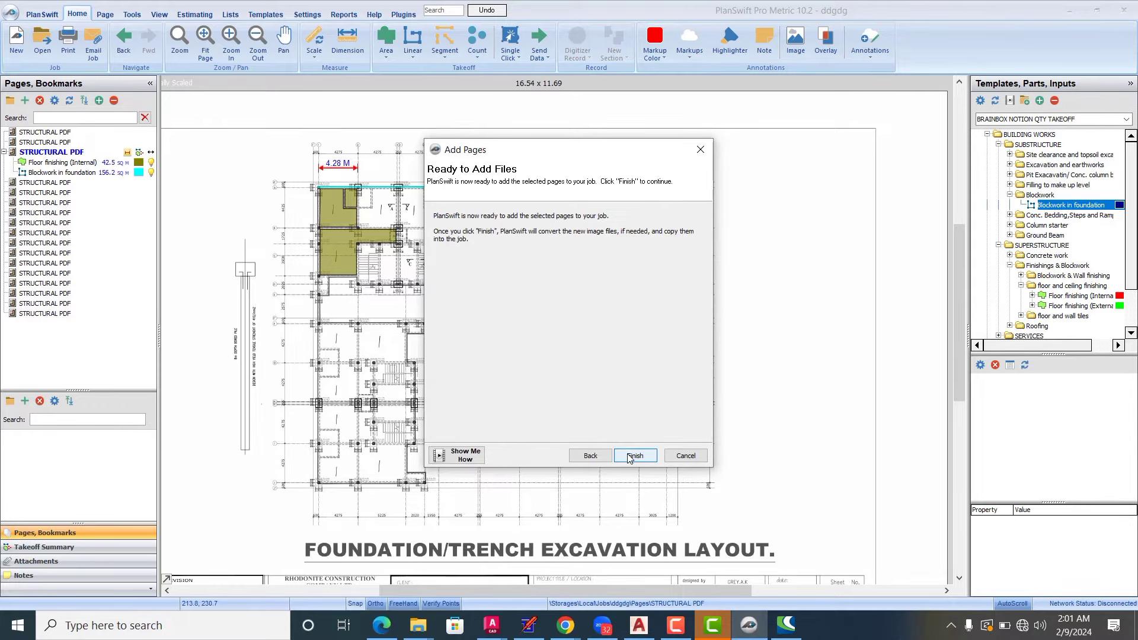
click(631, 456)
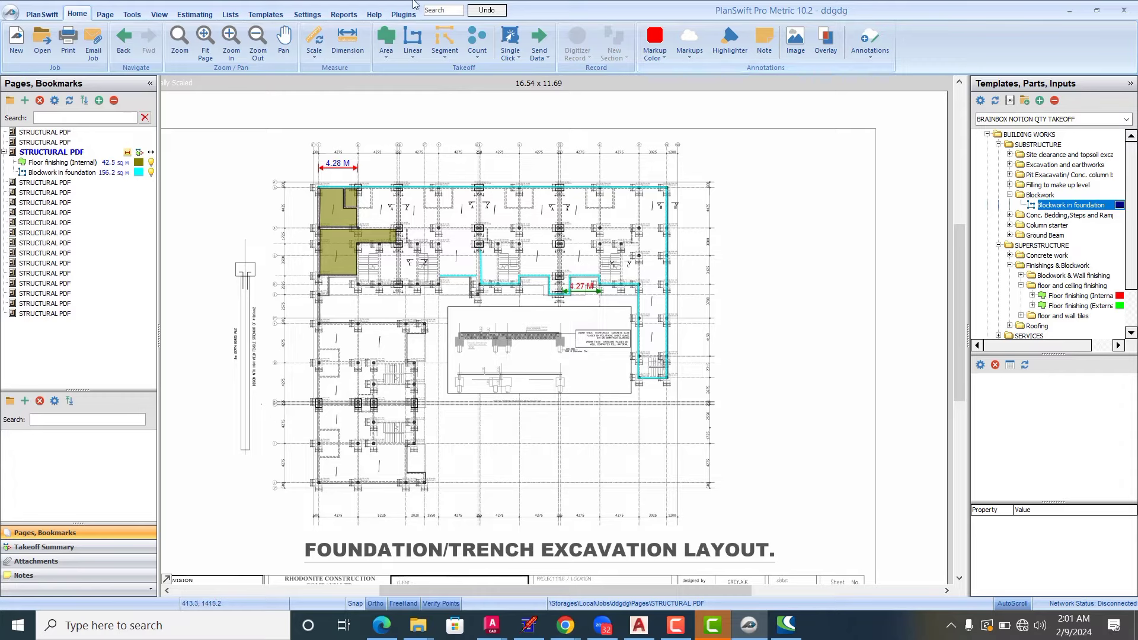
Step: Add the pages of arc complete design .pdf to the job from image files, converting them to 200 DPI grayscale TIF
click(24, 102)
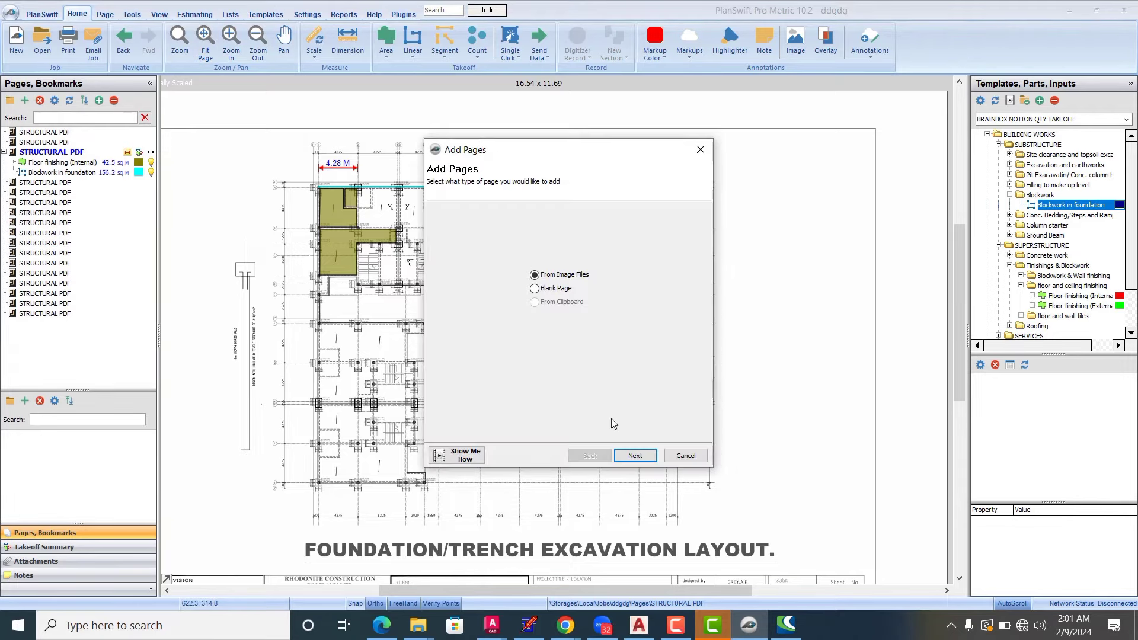
click(634, 455)
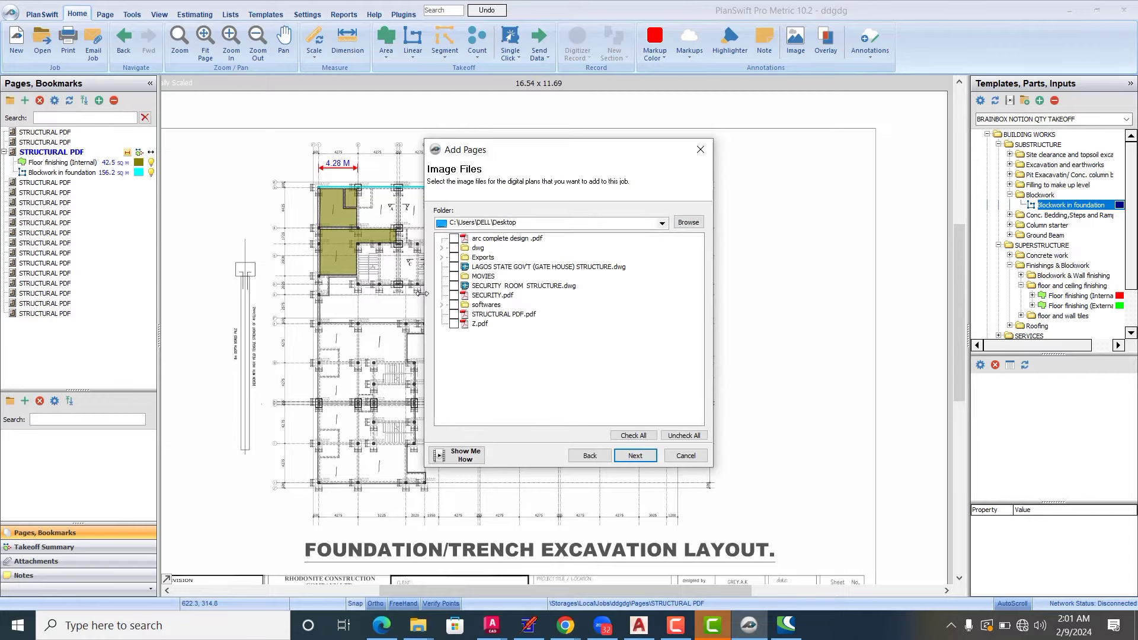
click(454, 239)
click(633, 455)
click(619, 460)
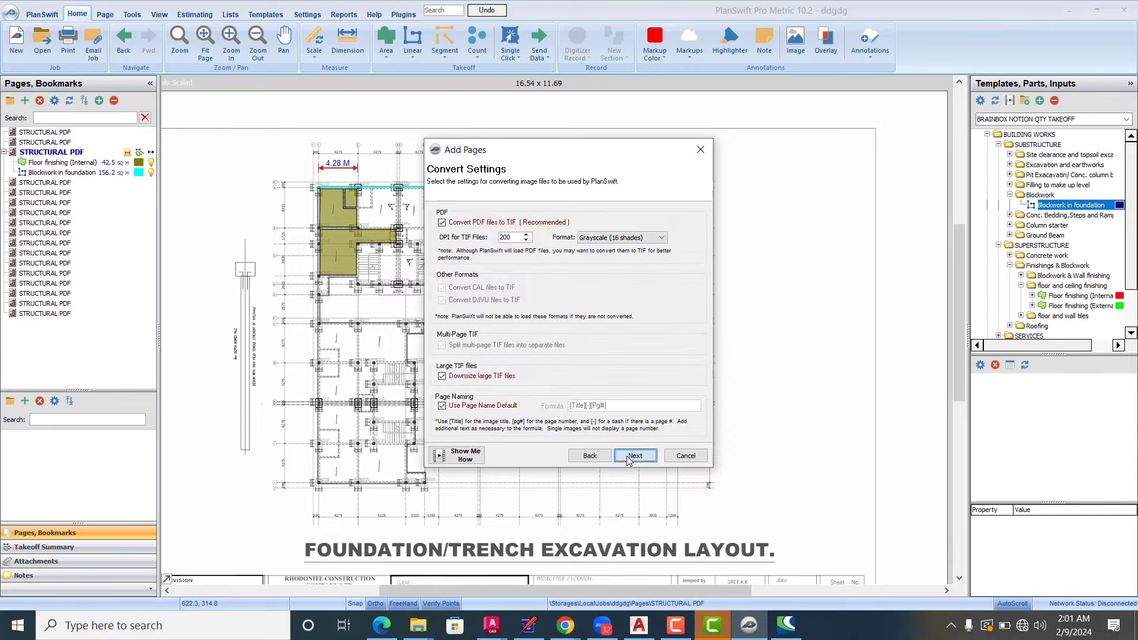
click(633, 458)
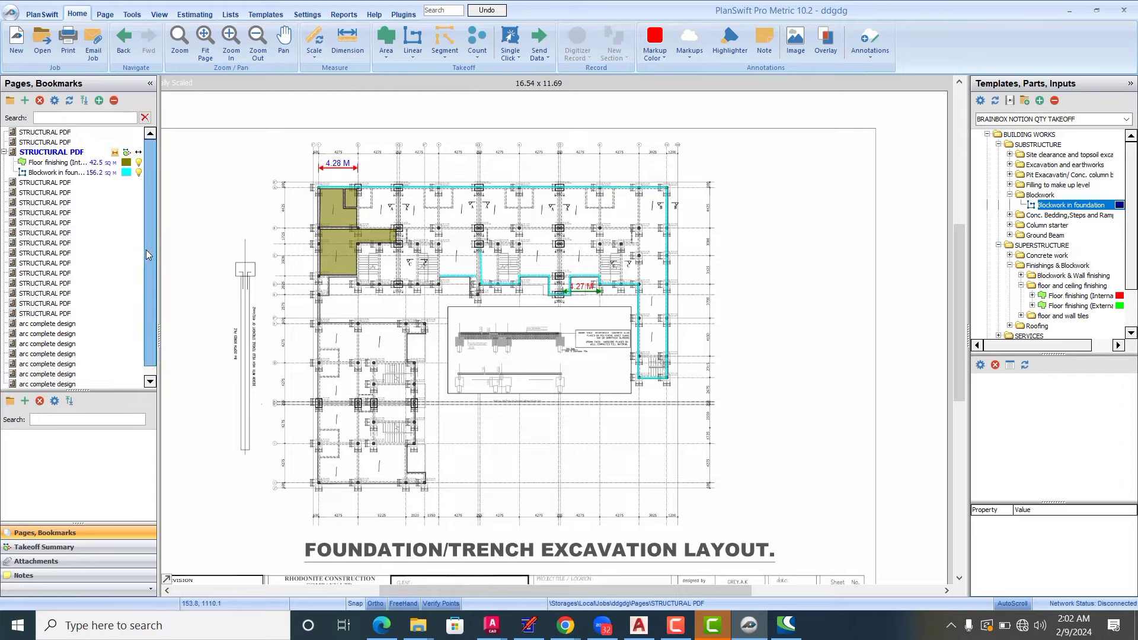
Step: View the first three arc complete design pages in turn: the cover sheet, the site plan, and the floor and roof plans
scroll(148, 255, down, 1)
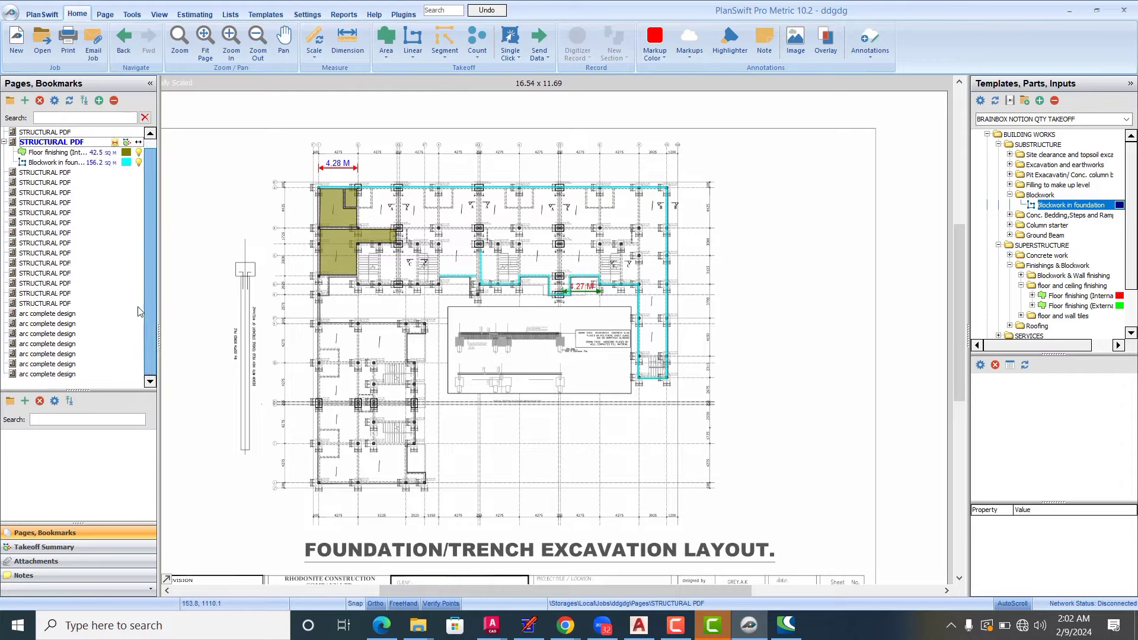
click(40, 317)
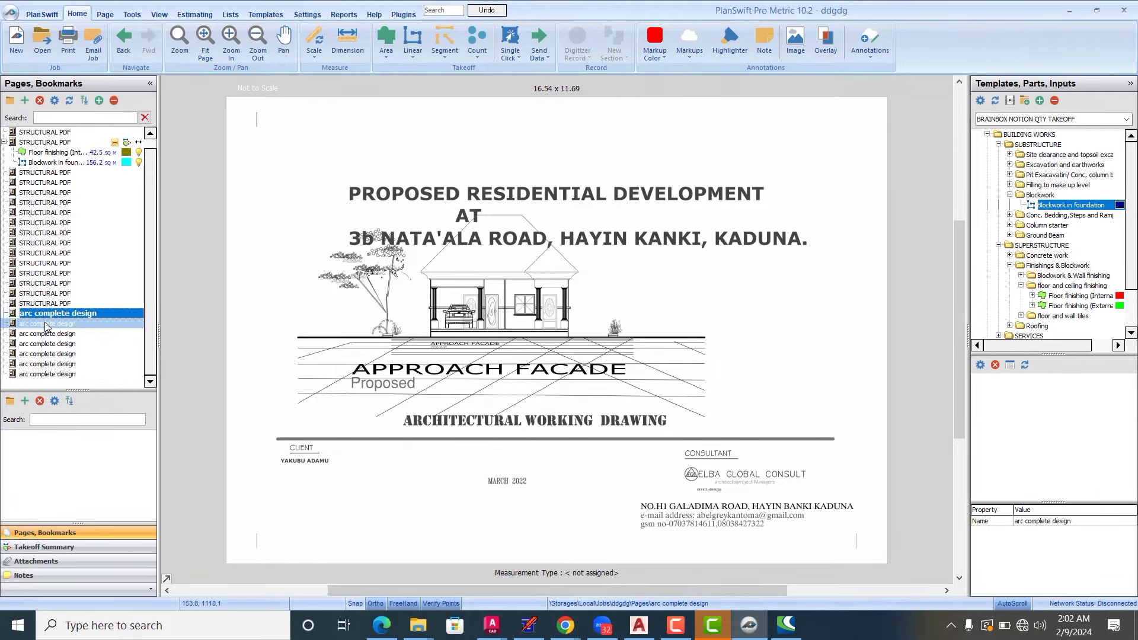
click(46, 323)
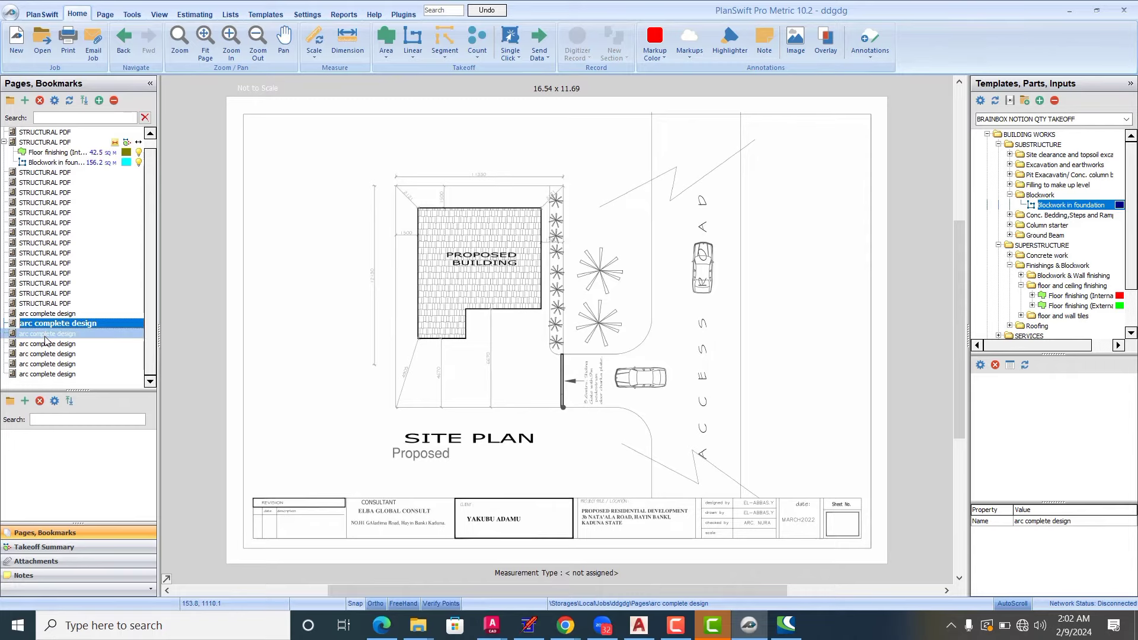
click(45, 334)
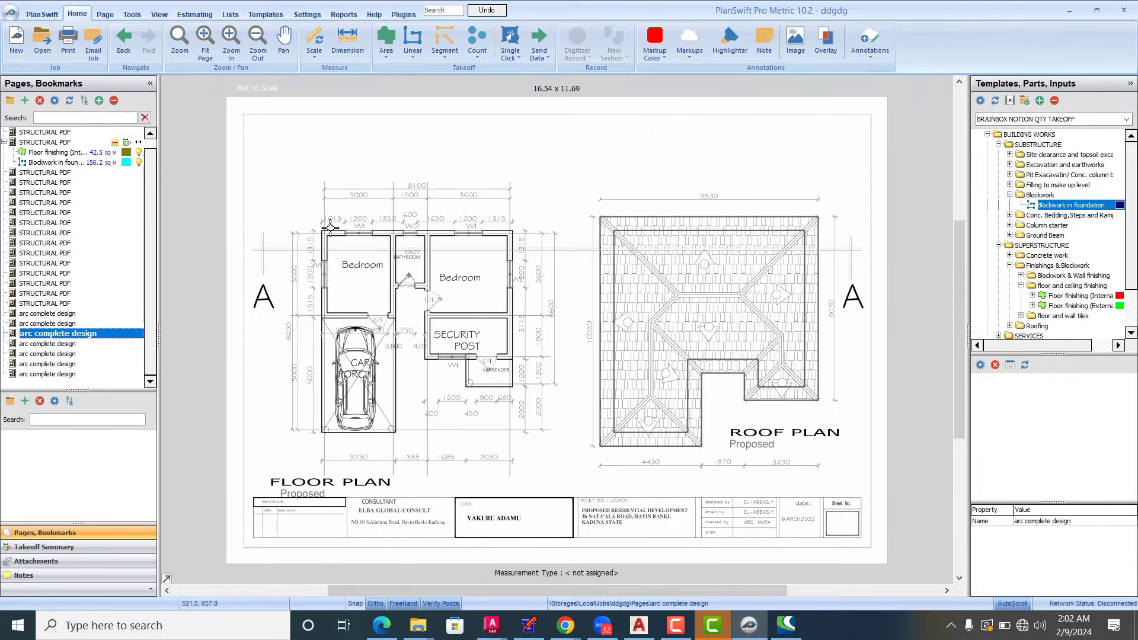
Step: Examine the floor plan's rooms, window and door openings, and dimensions on the arc complete design page
scroll(330, 227, up, 2)
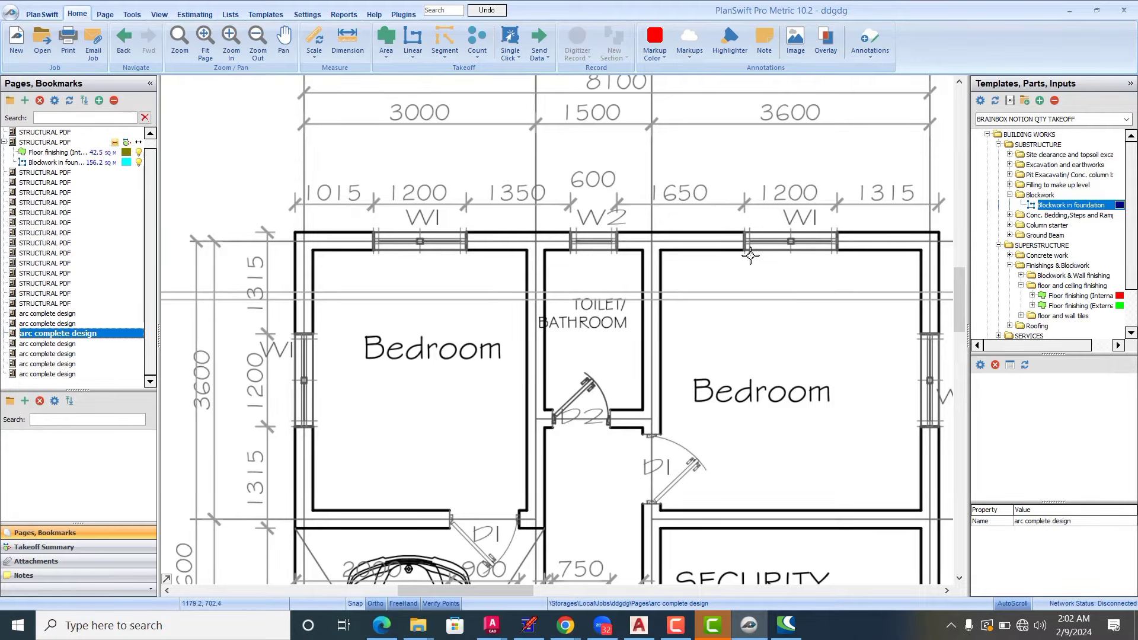
scroll(699, 225, down, 2)
scroll(590, 211, up, 1)
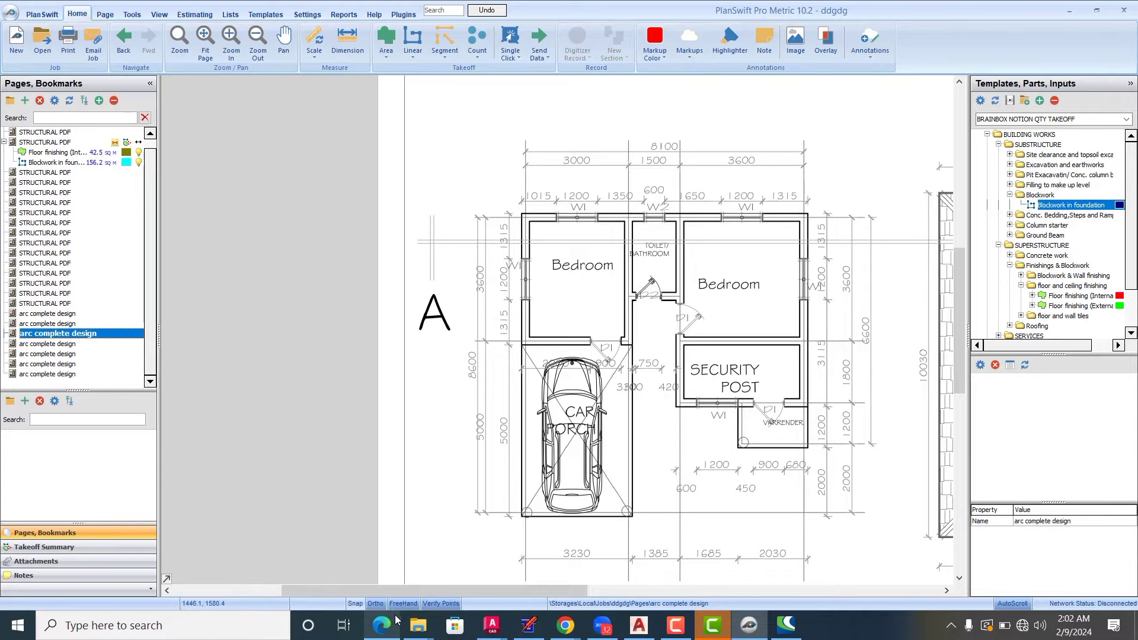
mouse_move(397, 621)
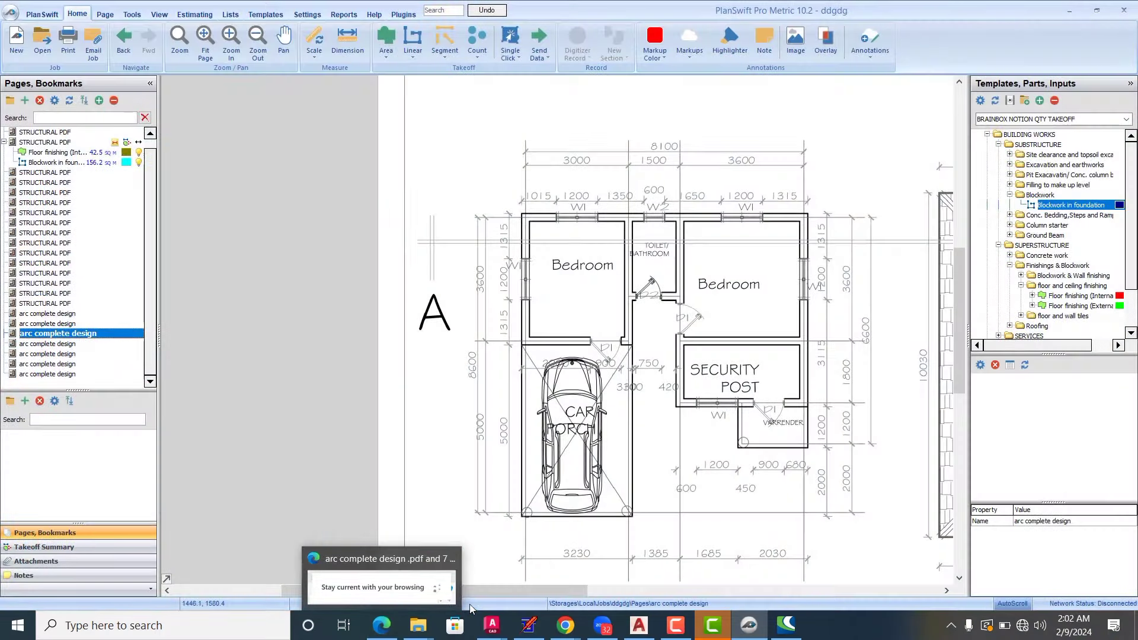
click(445, 43)
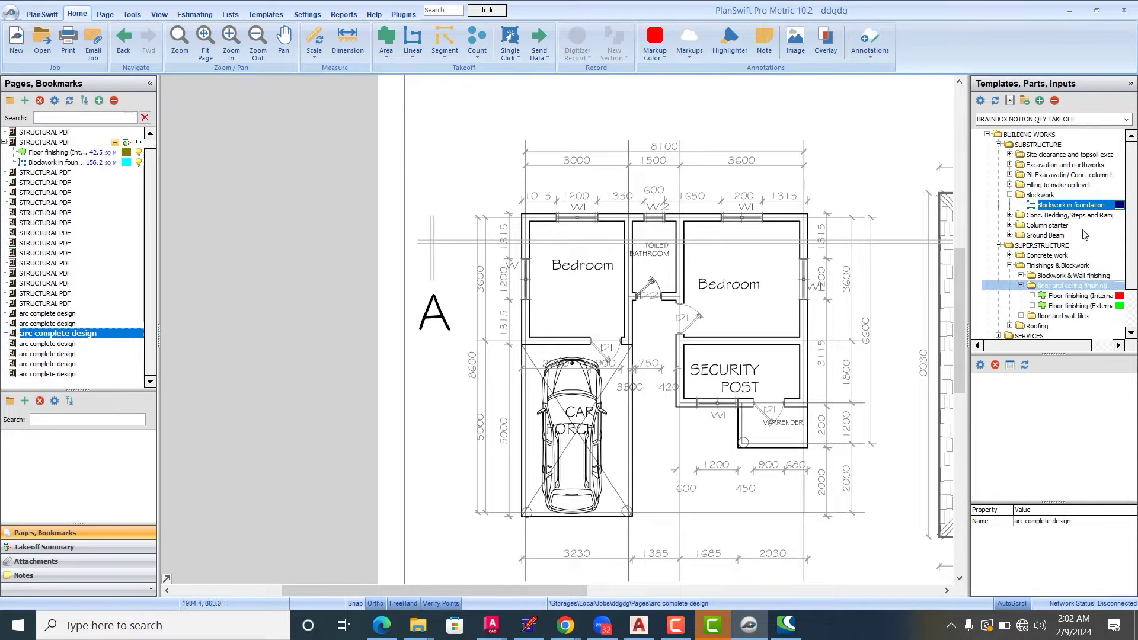
Step: Expand the Concrete work templates under SUPERSTRUCTURE, look through the concrete items, and expand Conc. in Lintels to show its parts
click(999, 145)
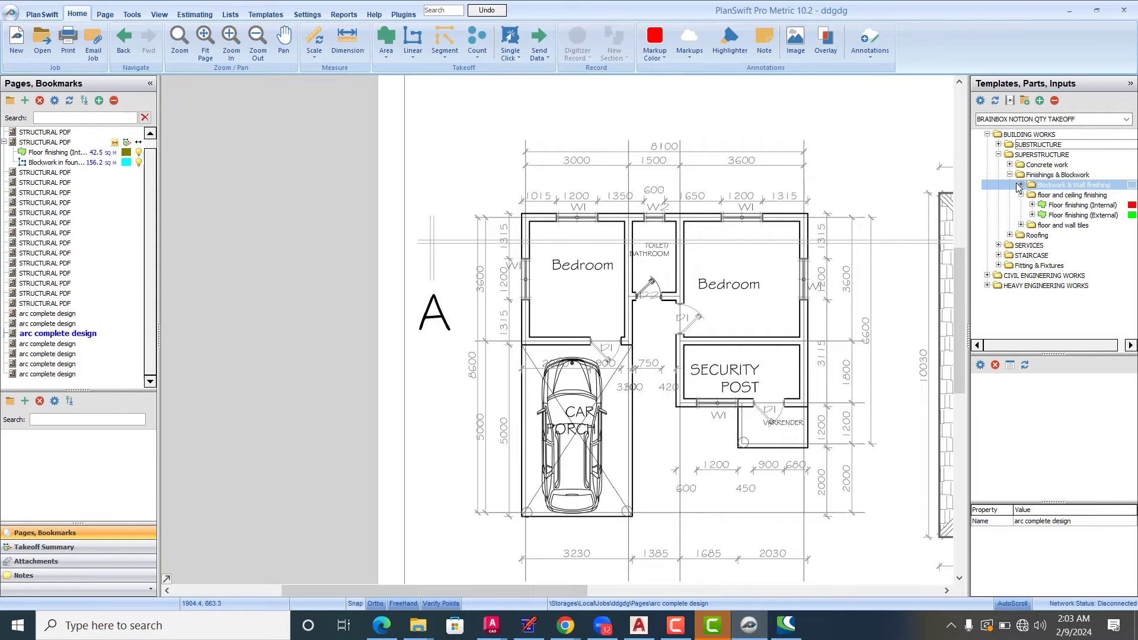
click(1010, 164)
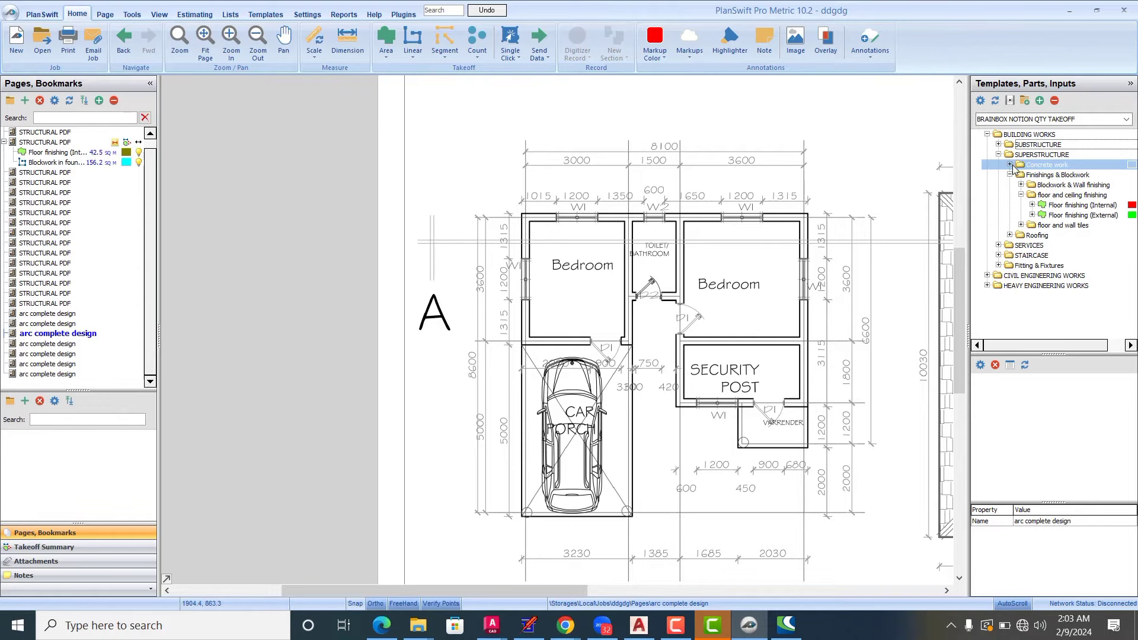
click(1010, 165)
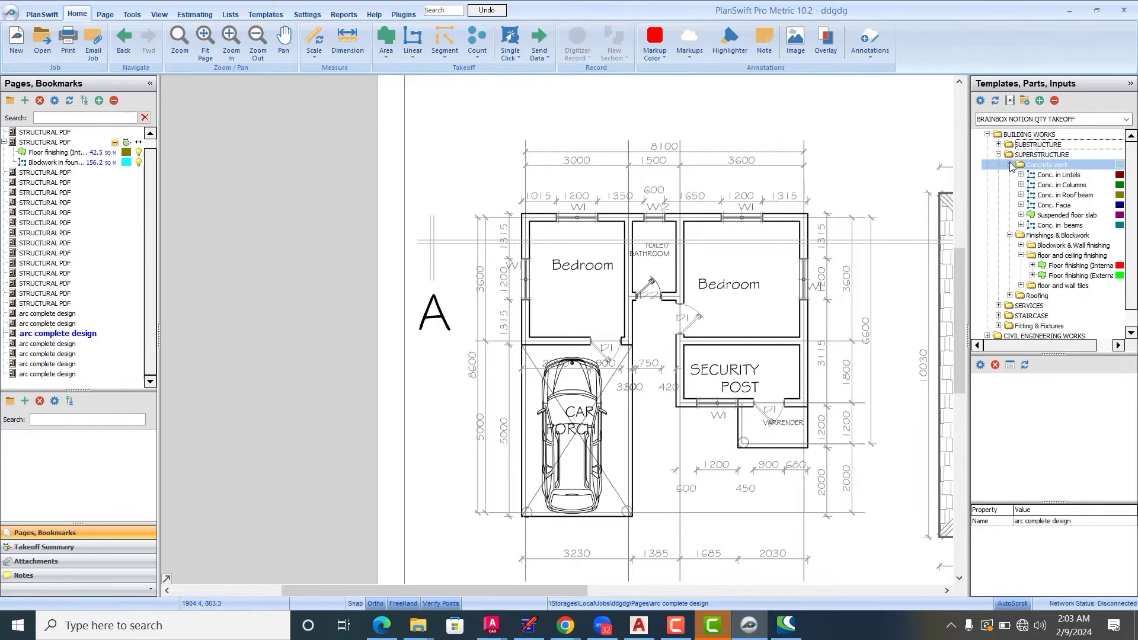
click(1073, 185)
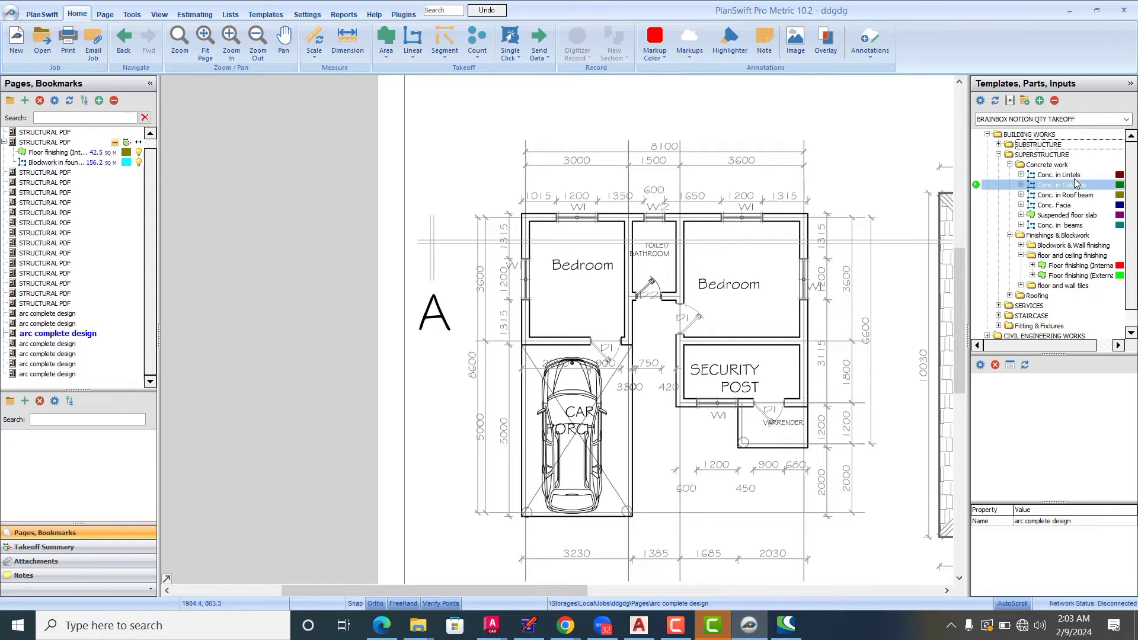
click(1061, 175)
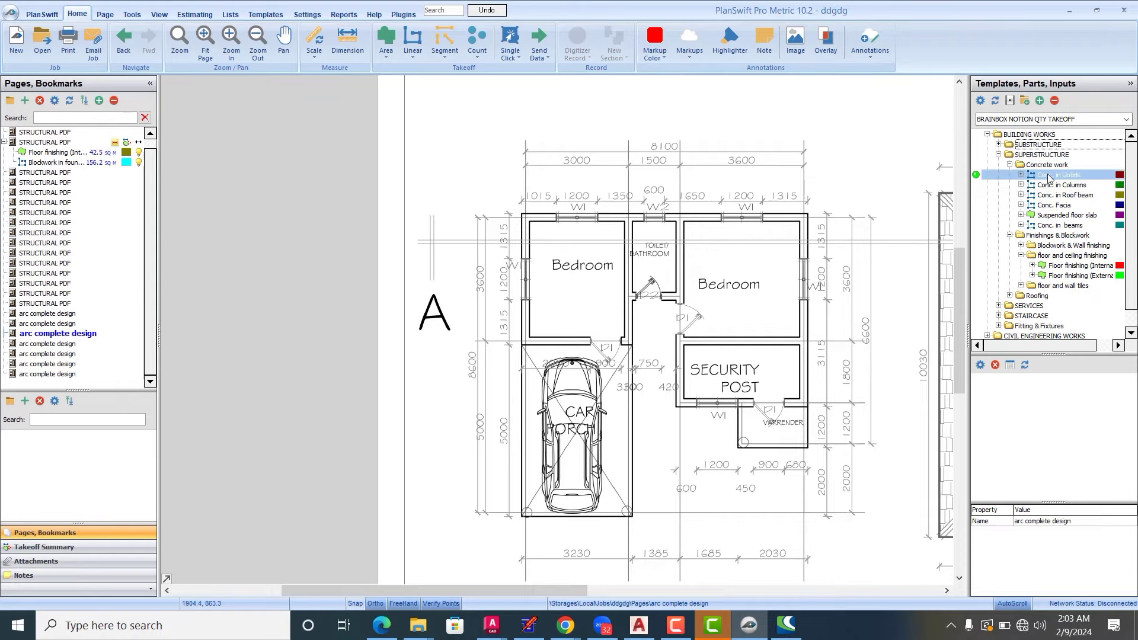
click(1065, 195)
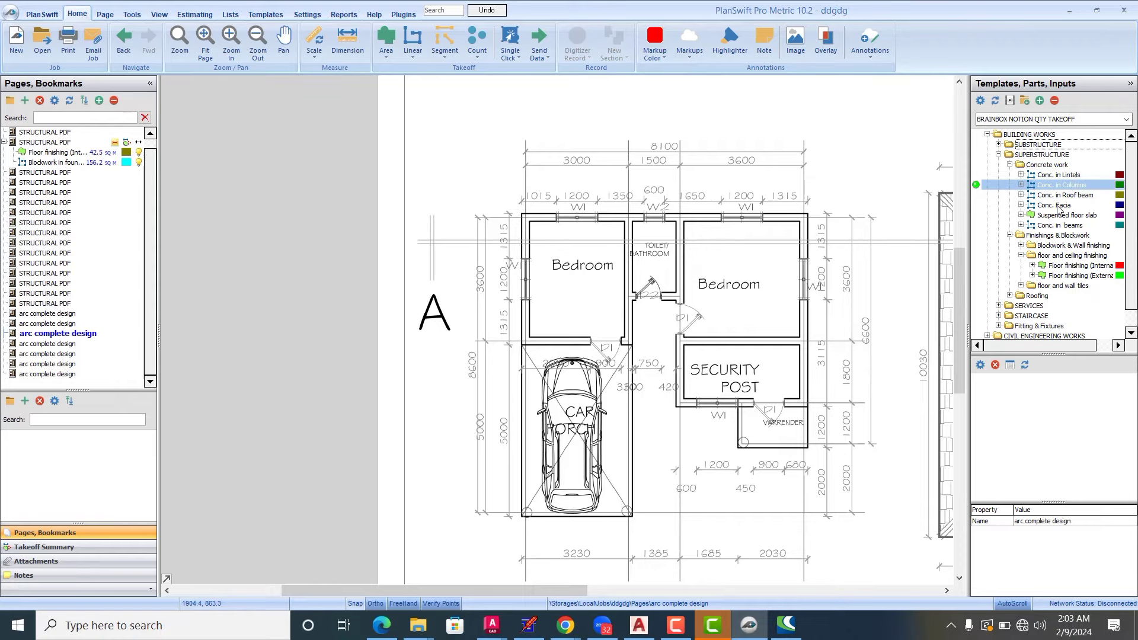
click(1062, 206)
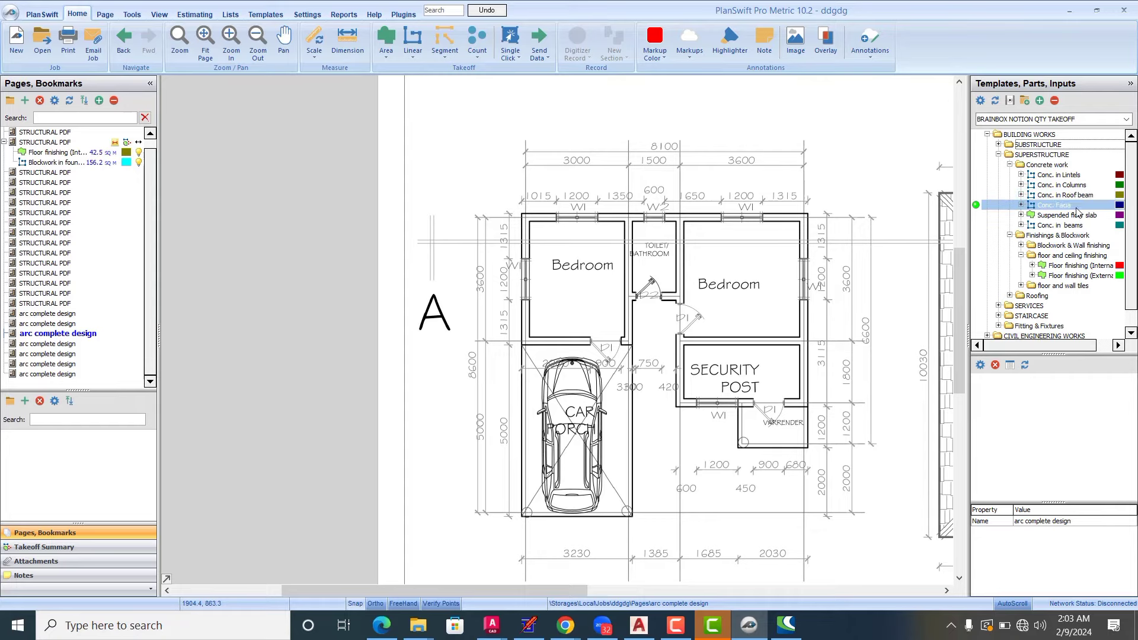
click(1093, 215)
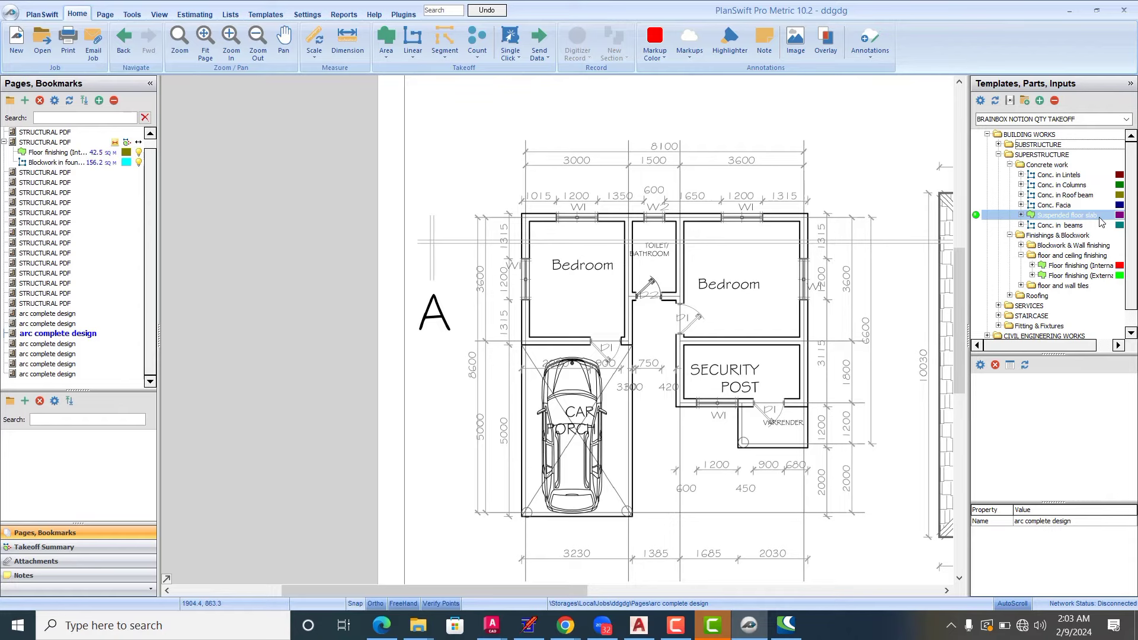
click(1058, 175)
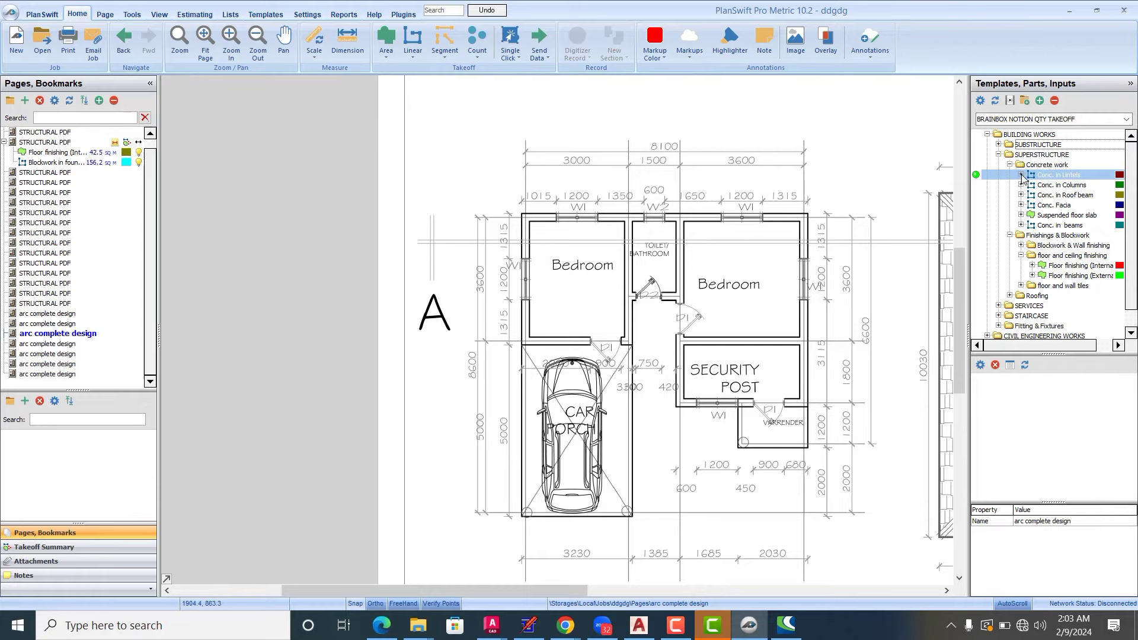
double_click(1037, 177)
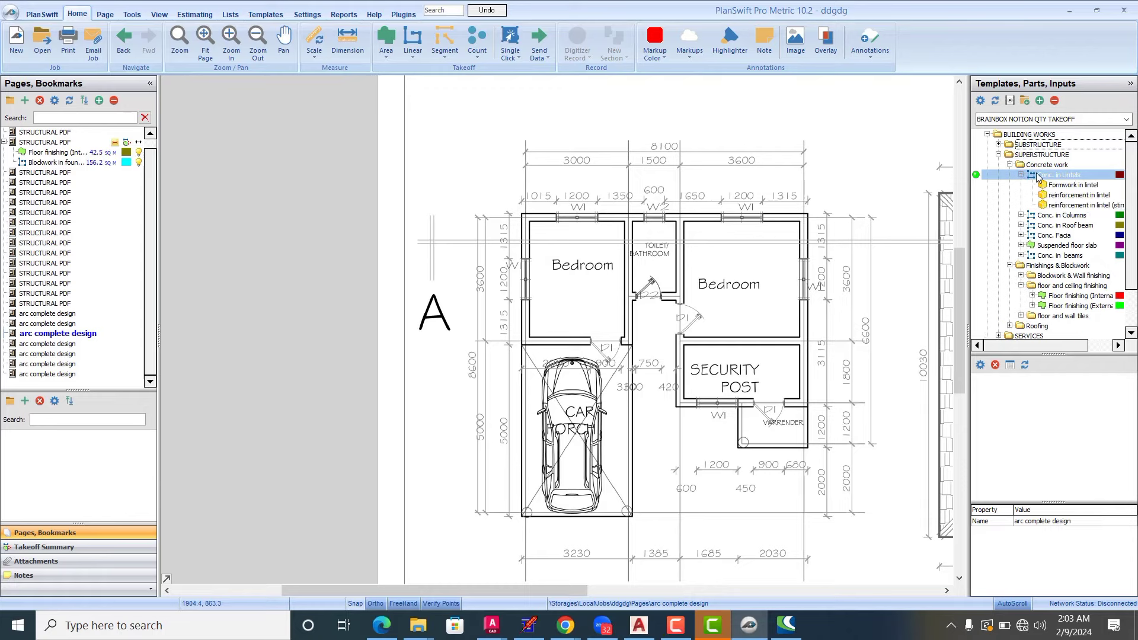
click(1037, 177)
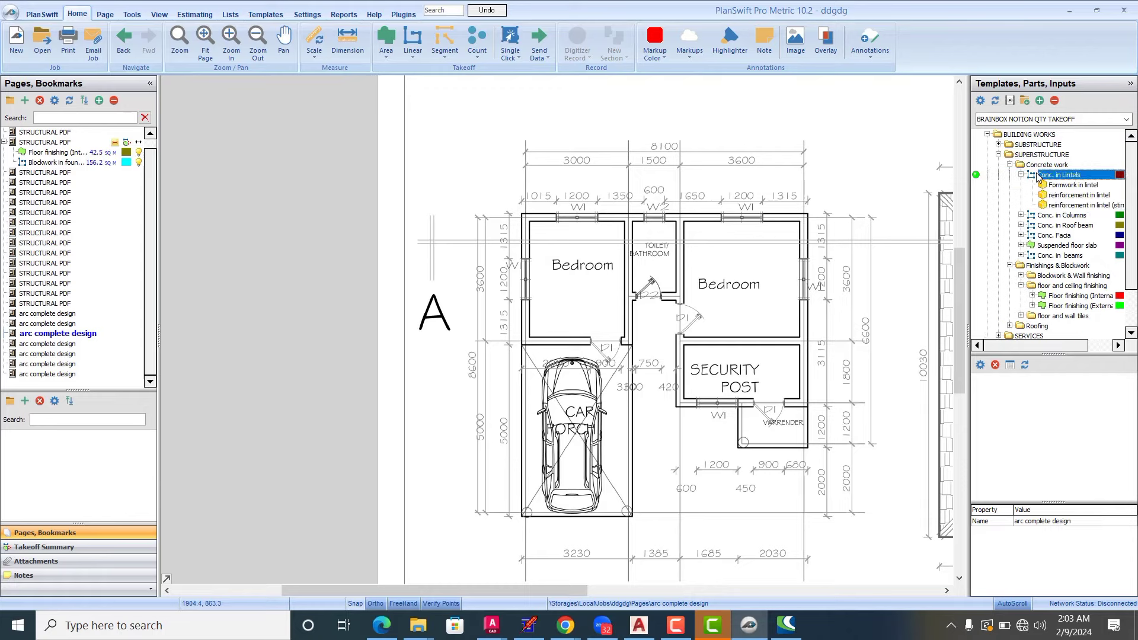
Step: Start the Conc. in Lintels takeoff and scale the page to 3 M along the 3000 dimension above the car porch side bedroom
click(976, 175)
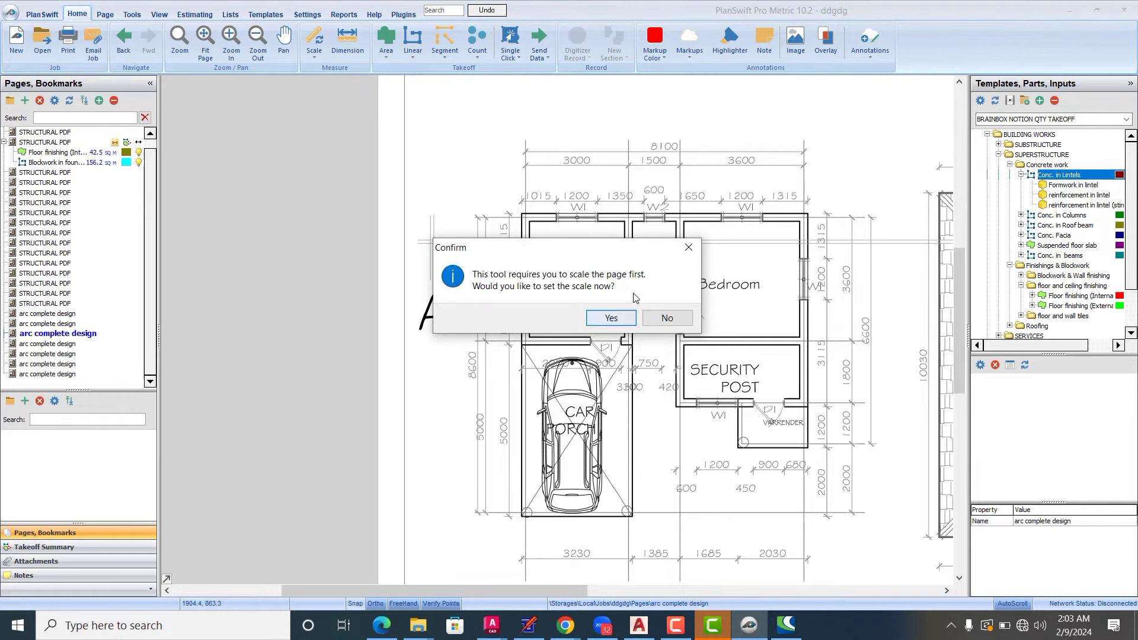
click(611, 316)
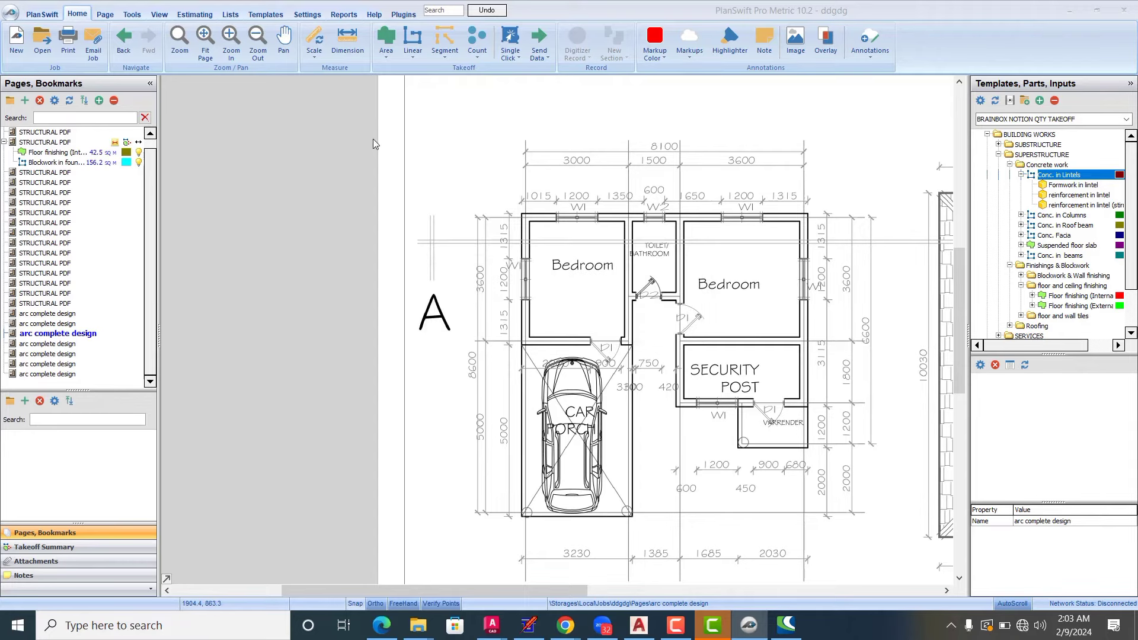
click(314, 41)
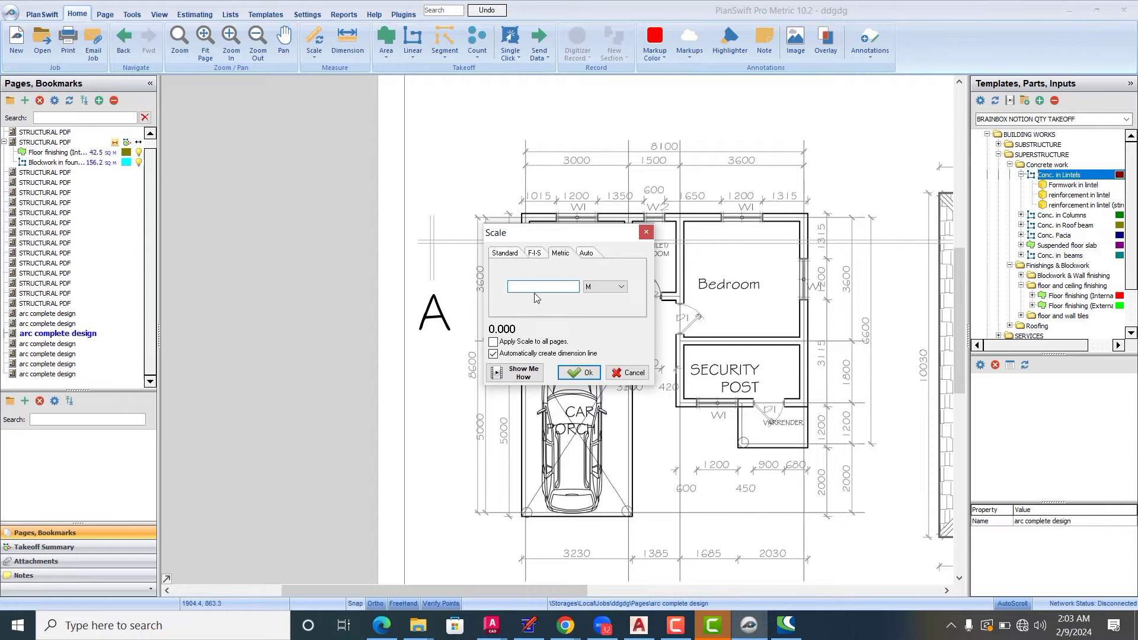
text(3)
click(572, 377)
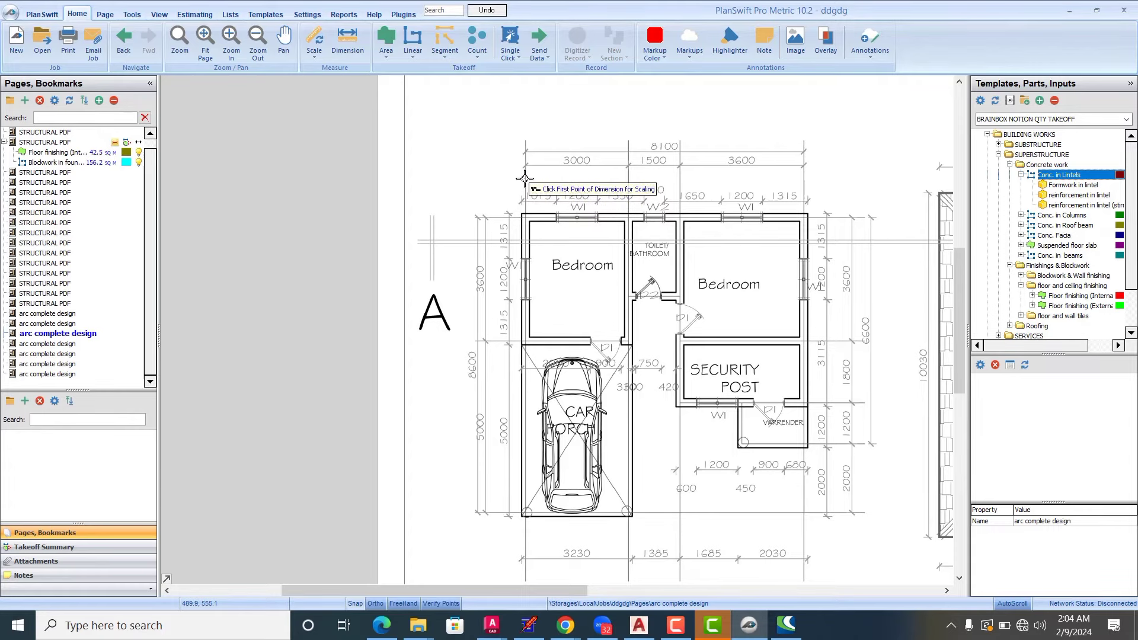
scroll(524, 151, up, 4)
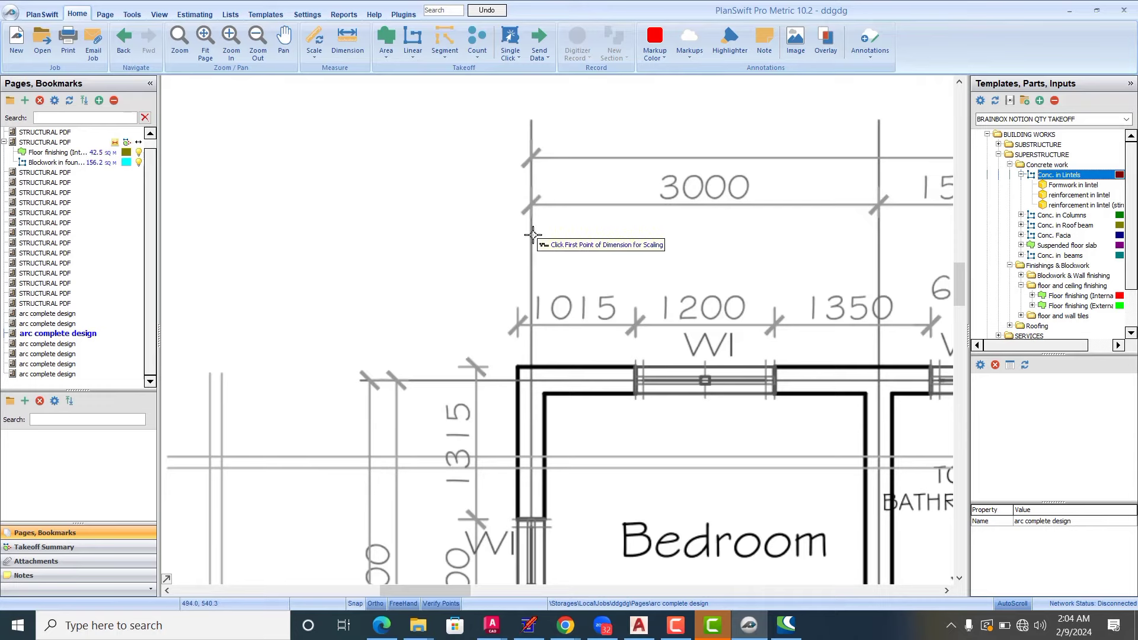
click(532, 236)
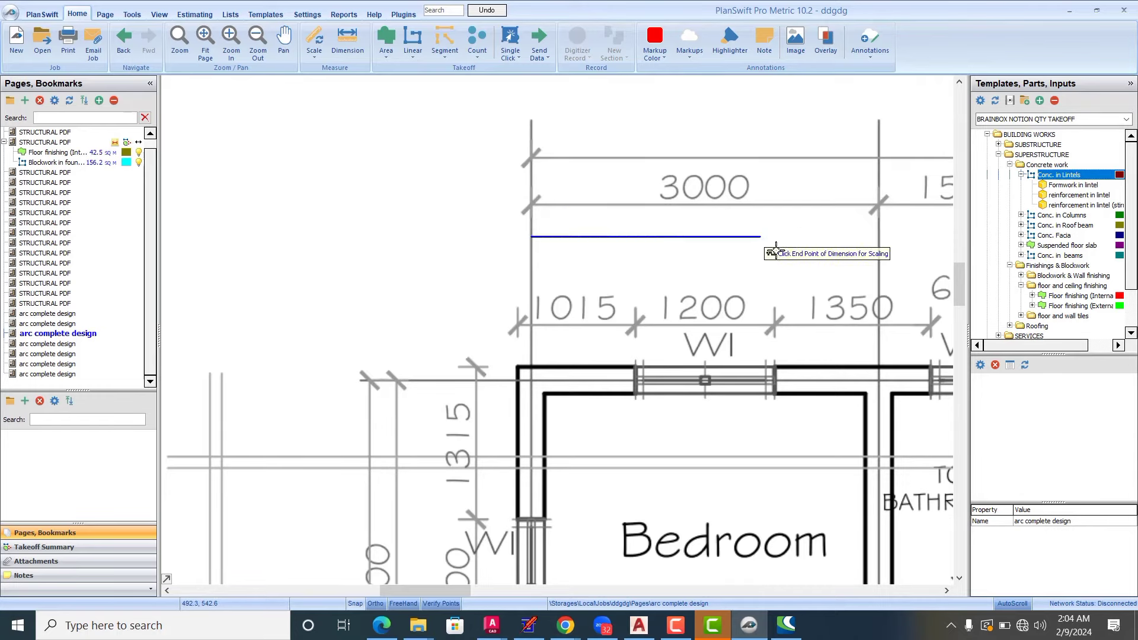
click(878, 236)
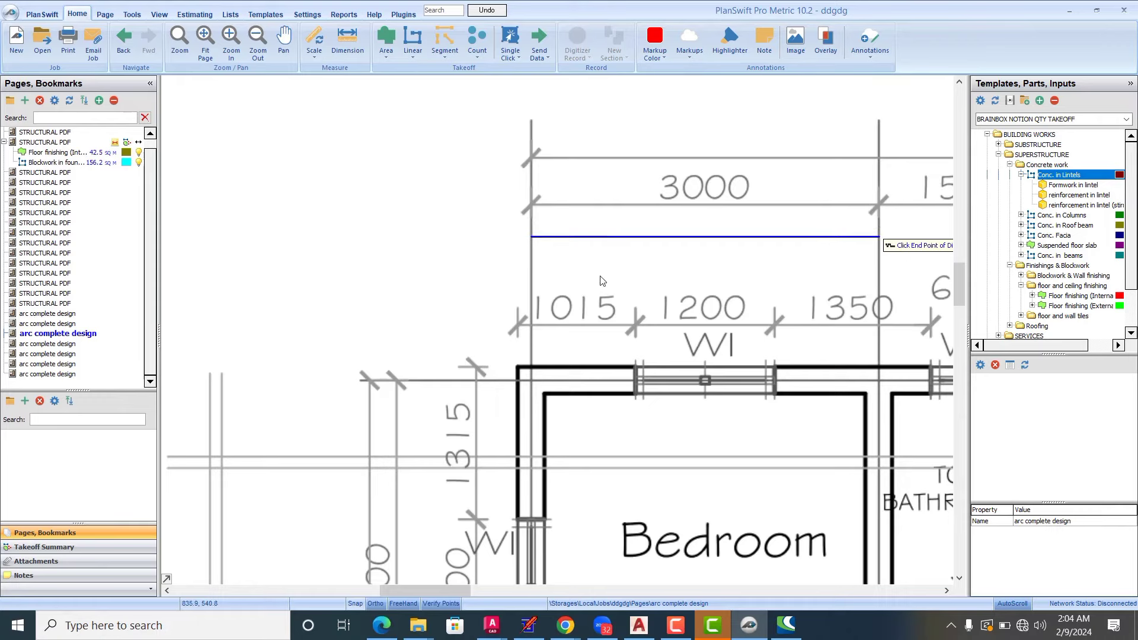
click(720, 249)
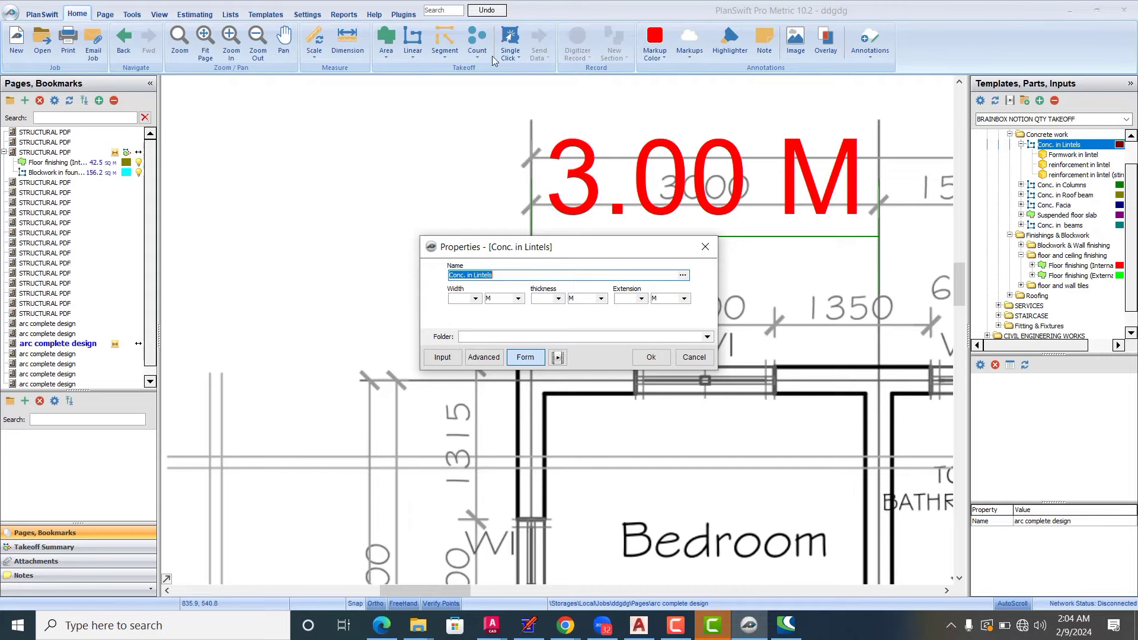
Step: Set the width and thickness of the Conc. in Lintels takeoff to 0.23 M each
click(475, 300)
click(475, 301)
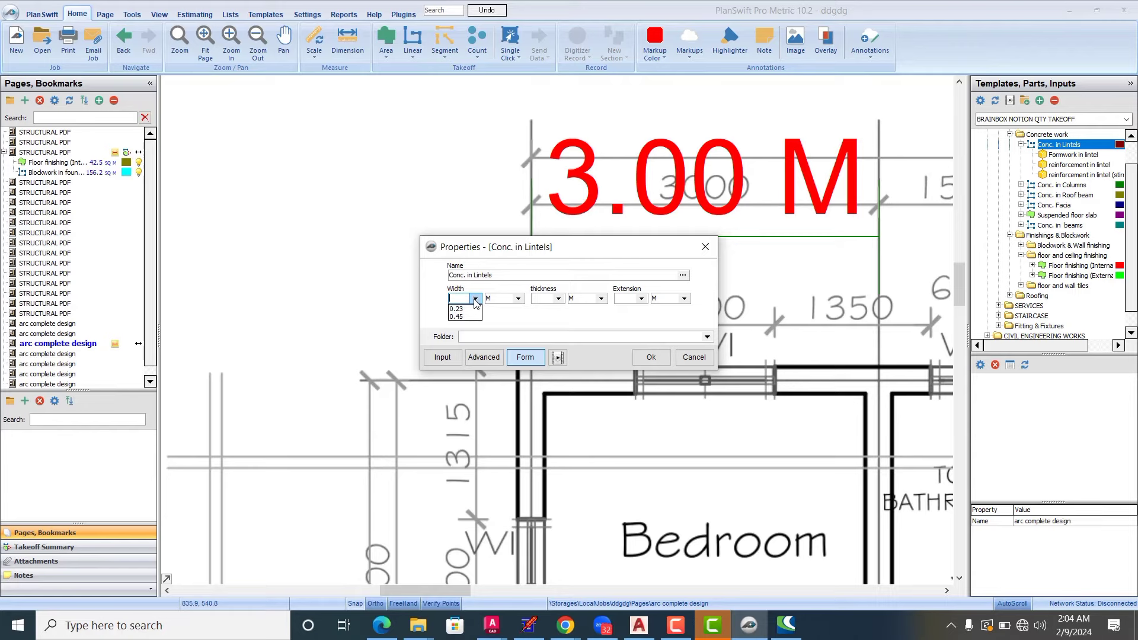
click(462, 309)
click(559, 298)
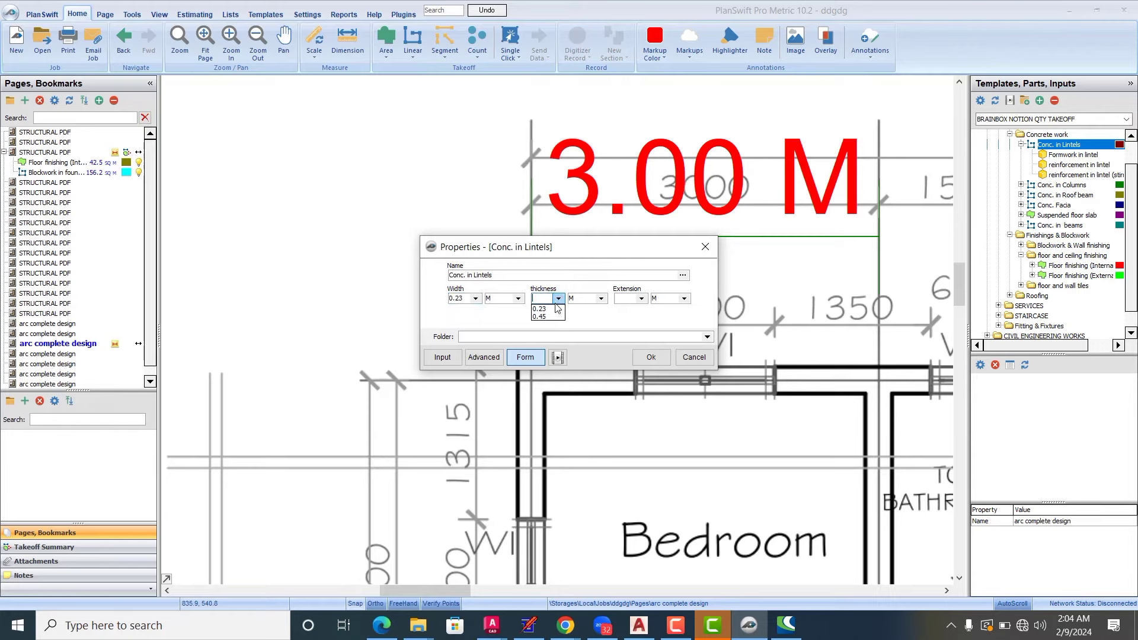
click(549, 309)
click(629, 300)
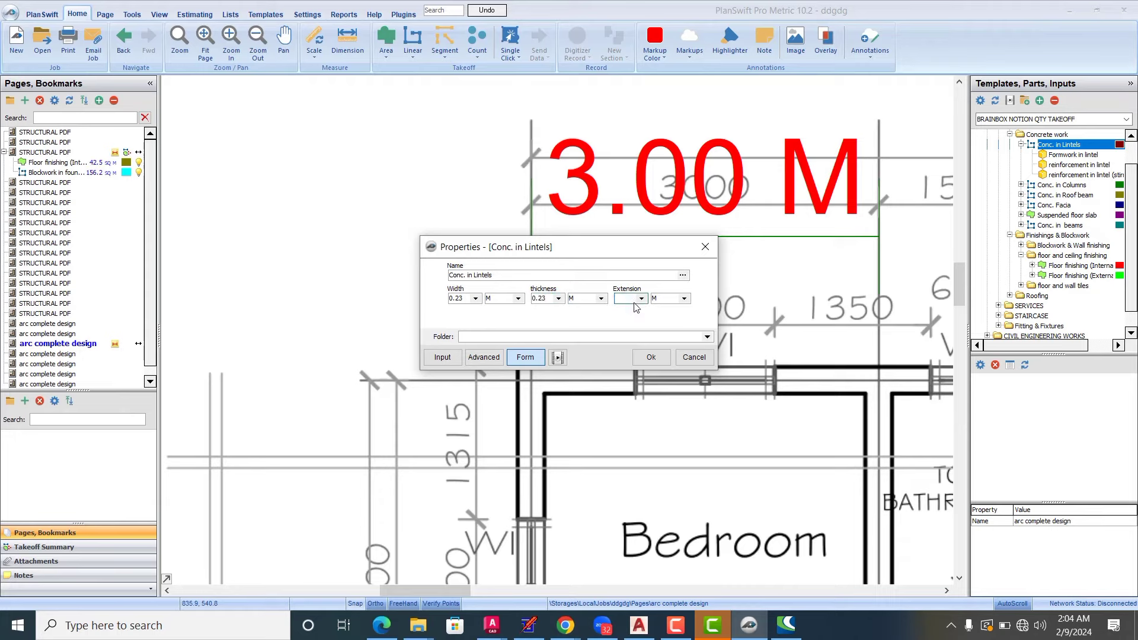
click(477, 303)
click(476, 299)
click(459, 308)
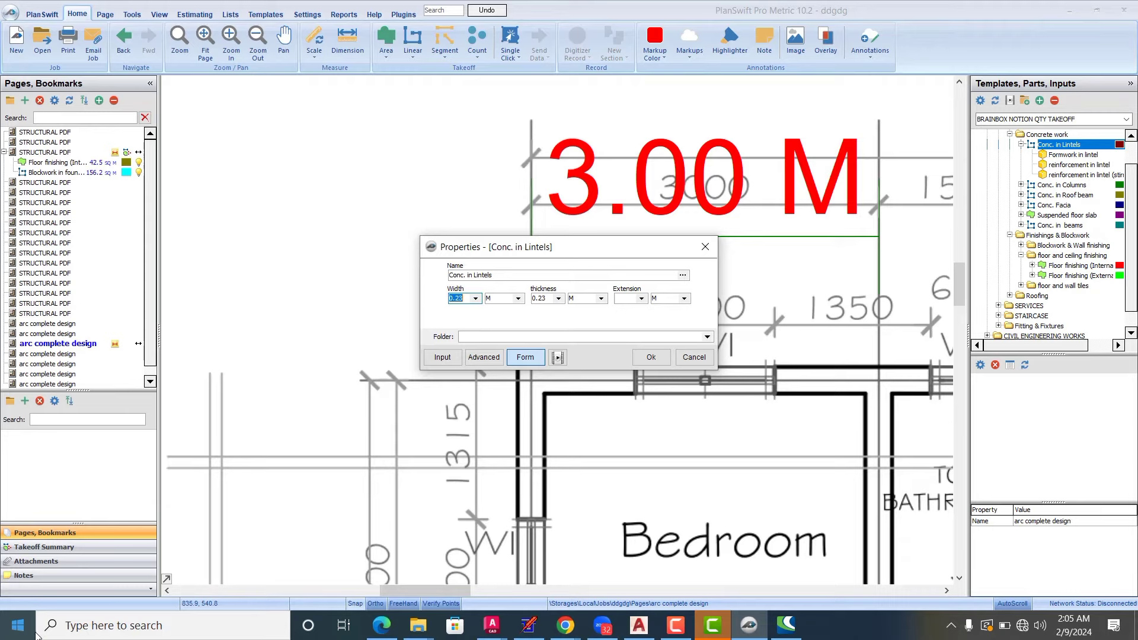
Step: Choose a preset extension for the Conc. in Lintels takeoff and accept its properties to begin recording
click(625, 297)
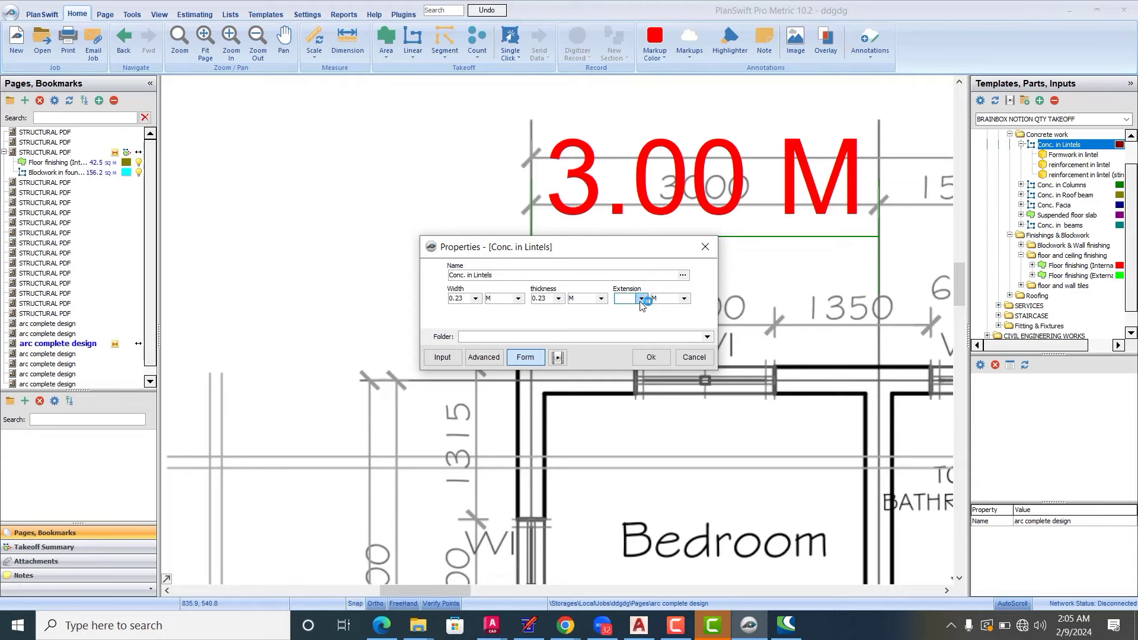
click(641, 299)
click(631, 309)
click(650, 358)
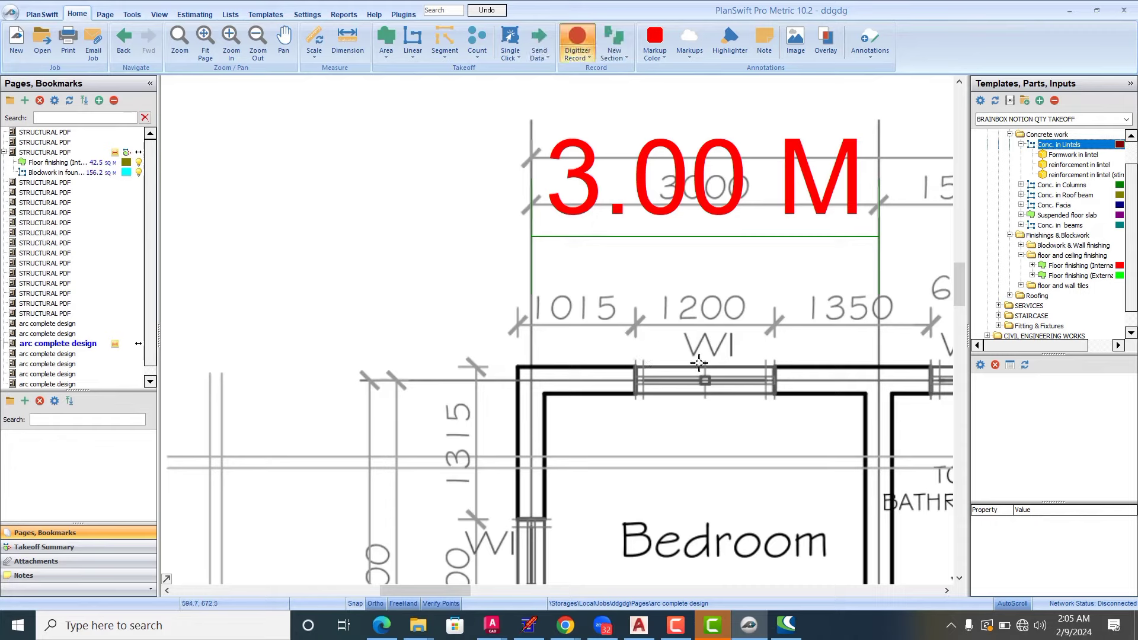
Step: Trace the lintel over the W1 window below the 3000 dimension, about 1.2 m long
click(635, 367)
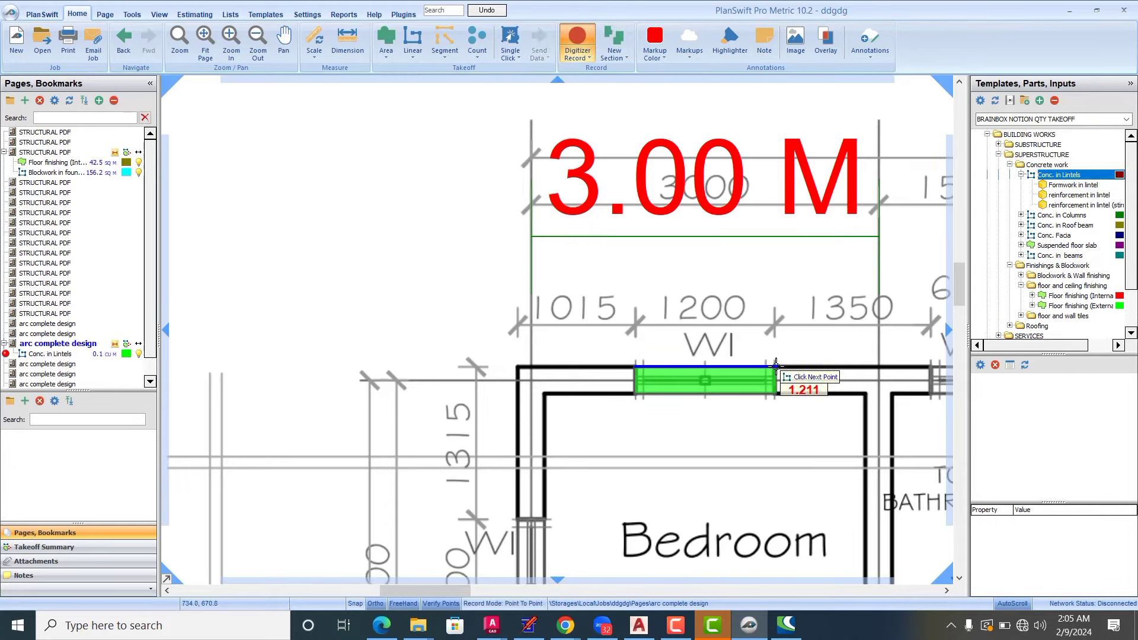
click(777, 366)
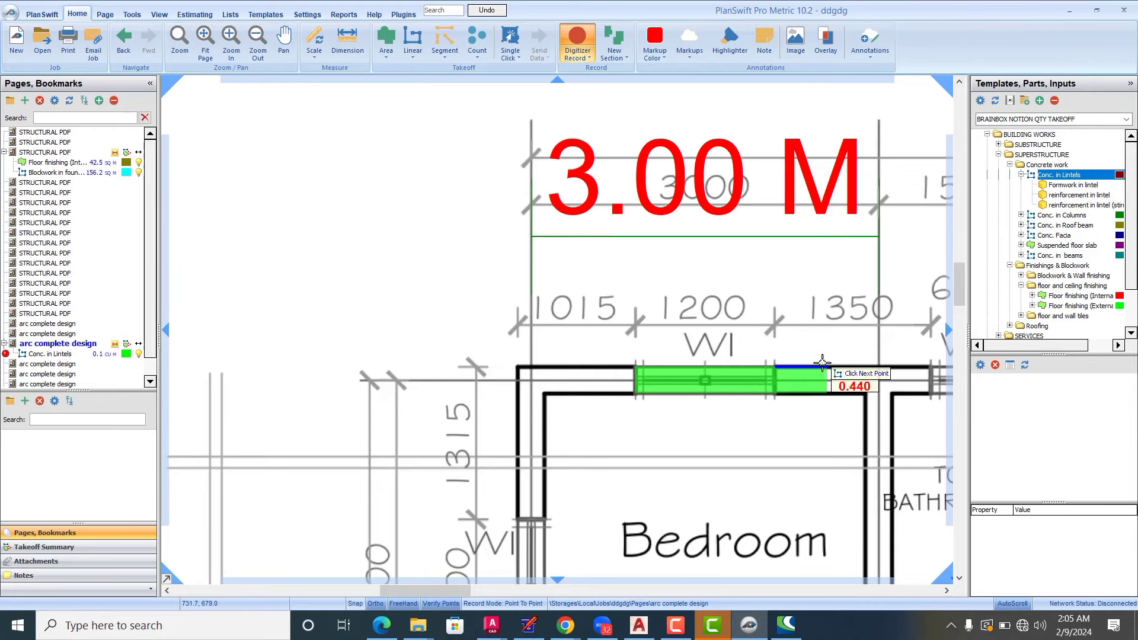
double_click(780, 366)
Step: Trace the lintel over the toilet/bathroom's W2 window, spanning its 600 mm opening
scroll(510, 323, down, 5)
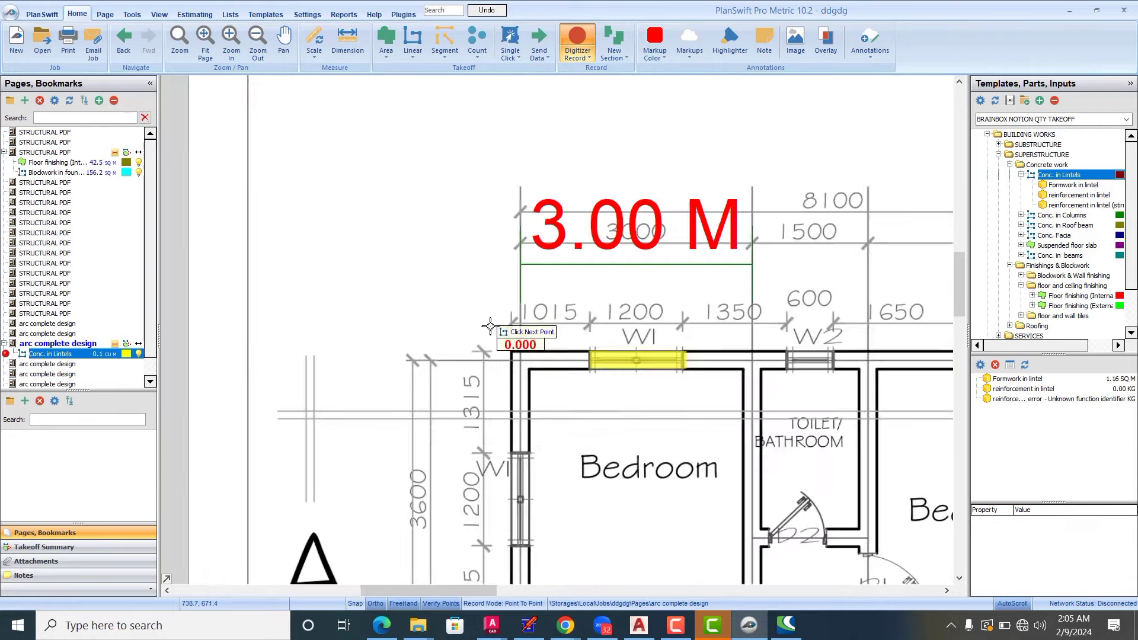
scroll(729, 323, up, 5)
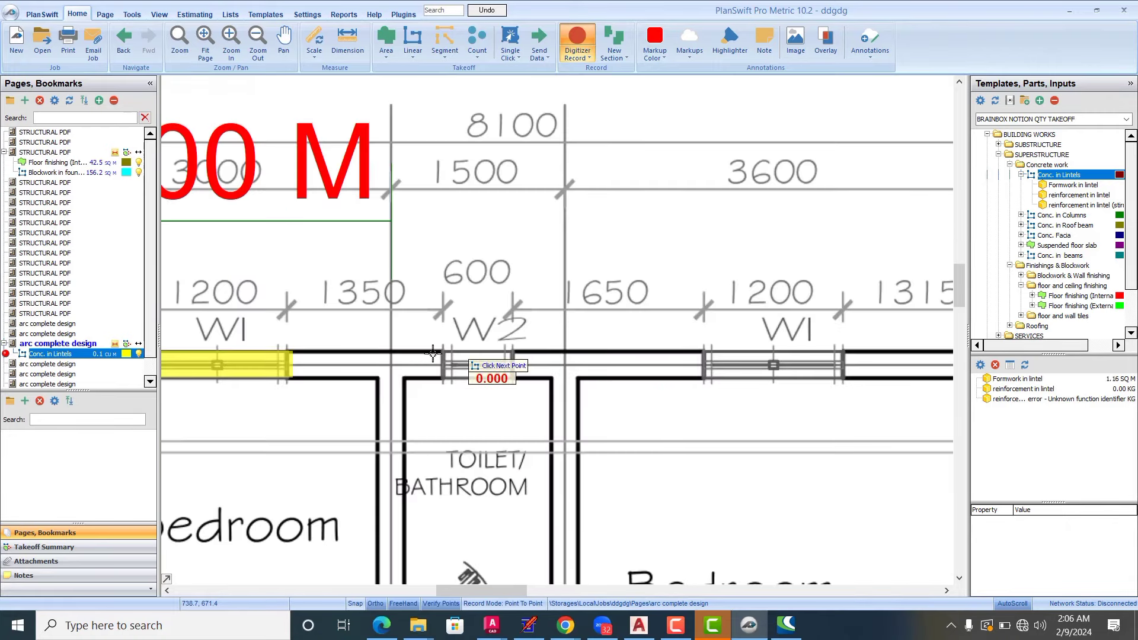
click(430, 349)
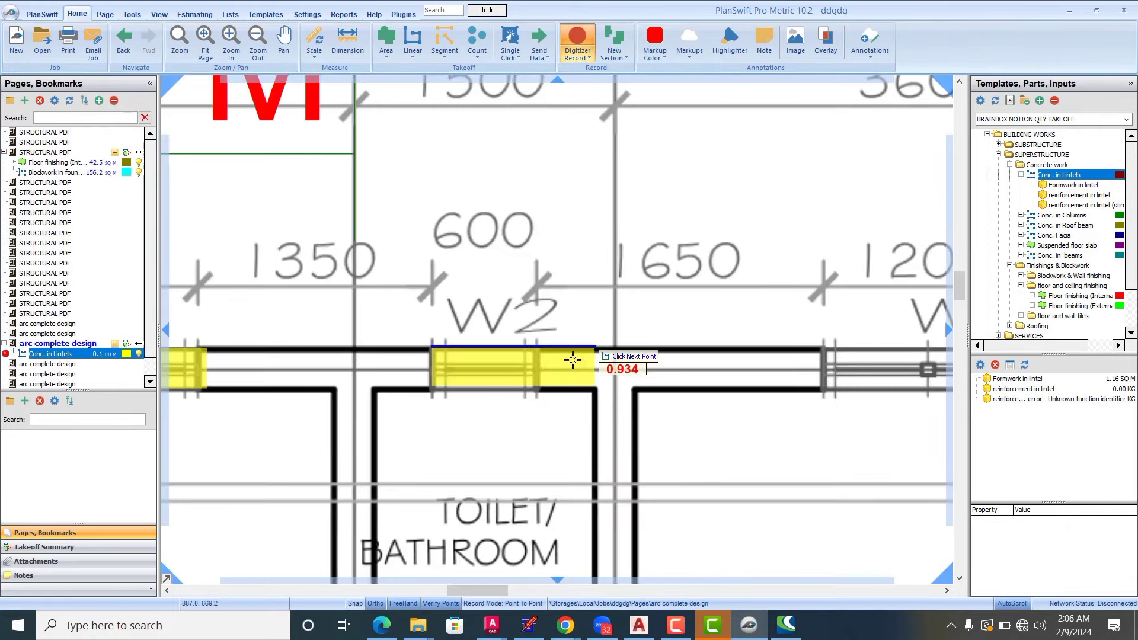
double_click(537, 350)
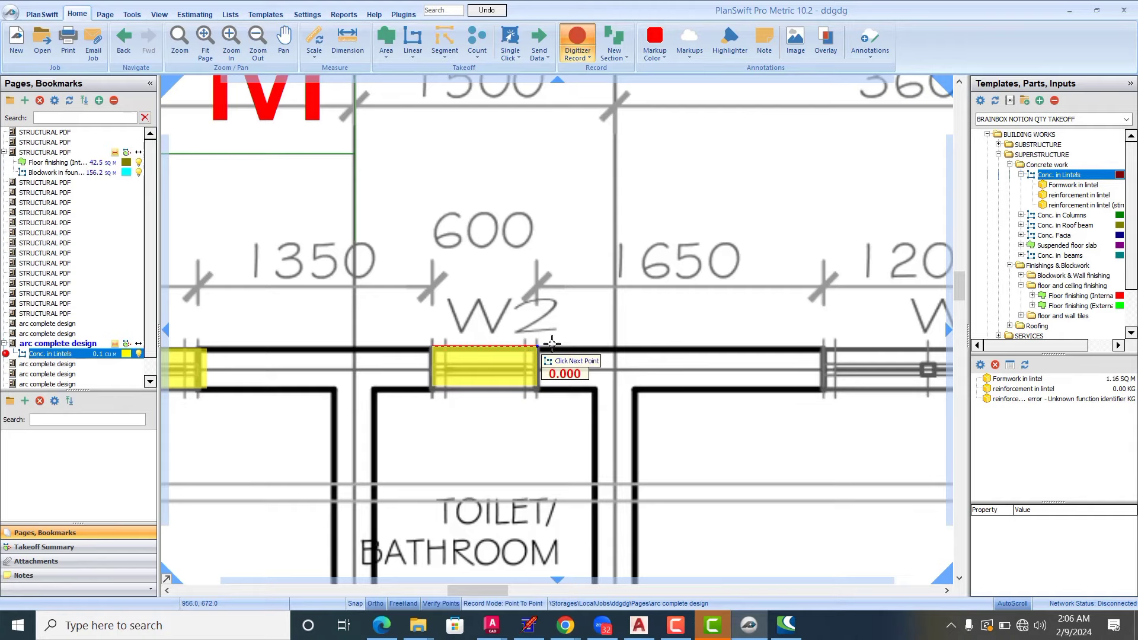
Step: Trace the lintel over the W1 window of the bedroom below the 3600 dimension, spanning its 1200 mm opening
click(828, 349)
scroll(828, 349, down, 3)
scroll(830, 355, up, 2)
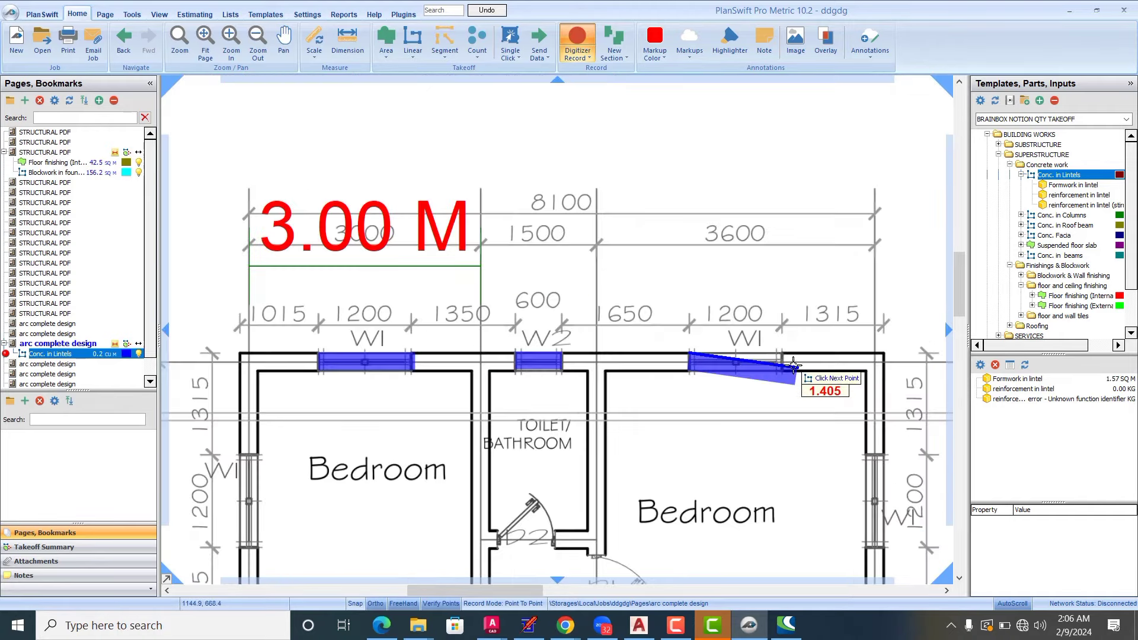
double_click(775, 355)
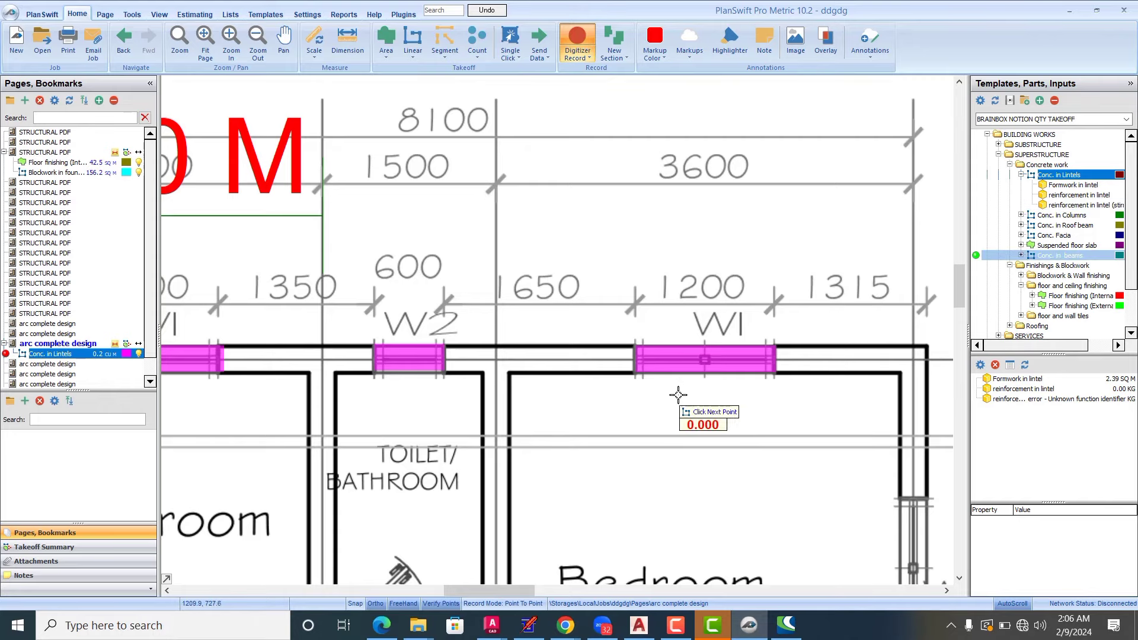
Step: Show the takeoff summary and inspect the properties of the reinforcement in lintel part under Conc. in Lintels
scroll(612, 352, down, 5)
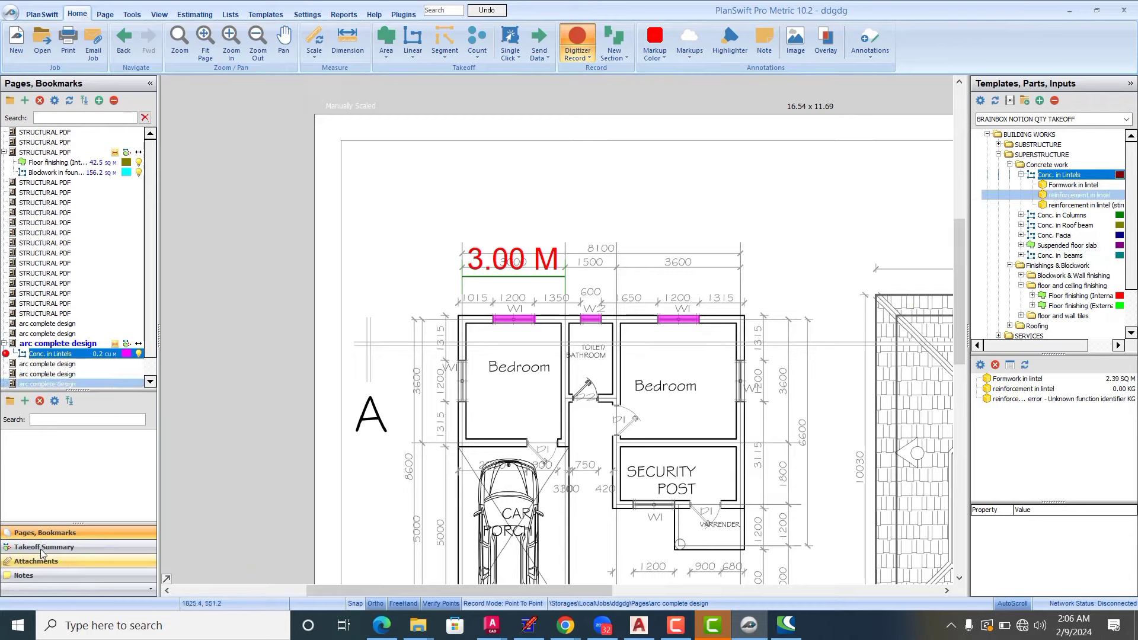
click(72, 548)
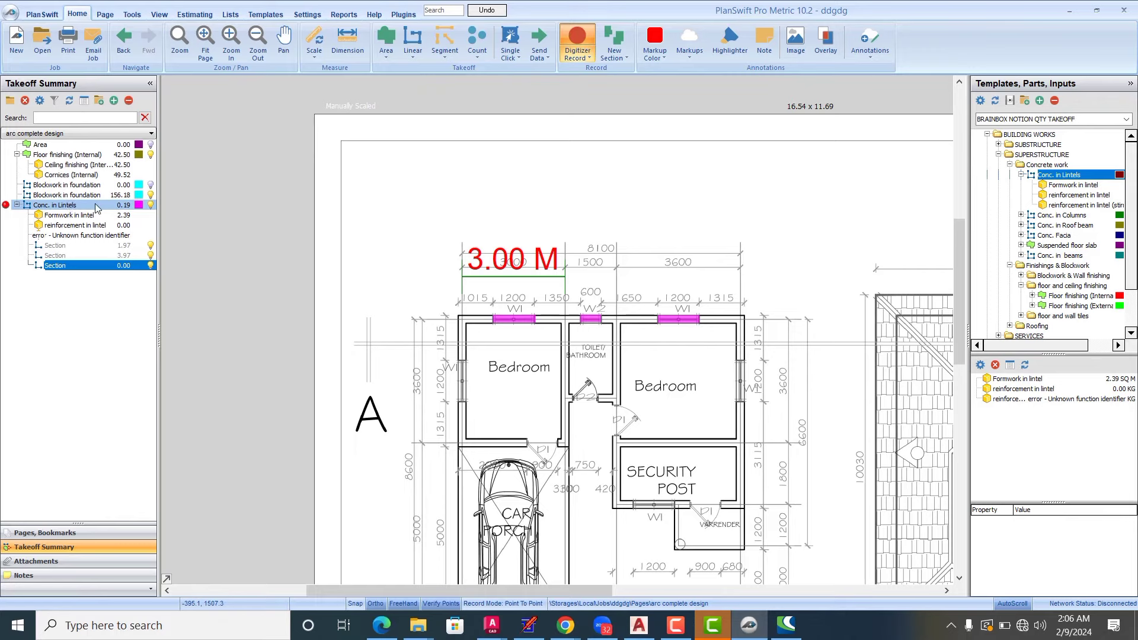
double_click(60, 228)
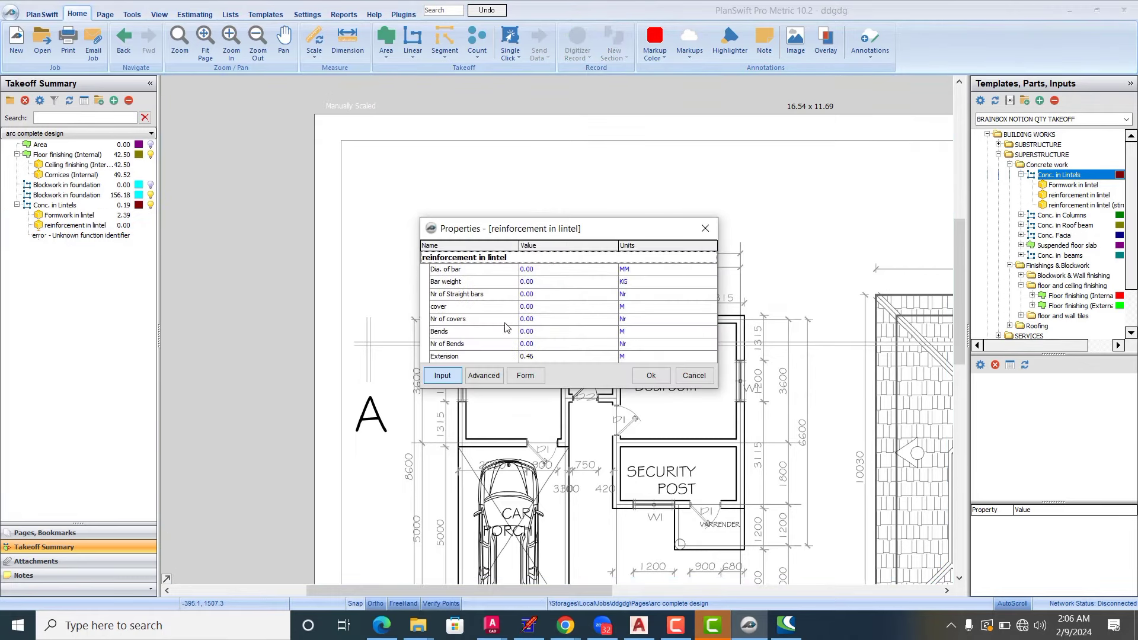
click(705, 230)
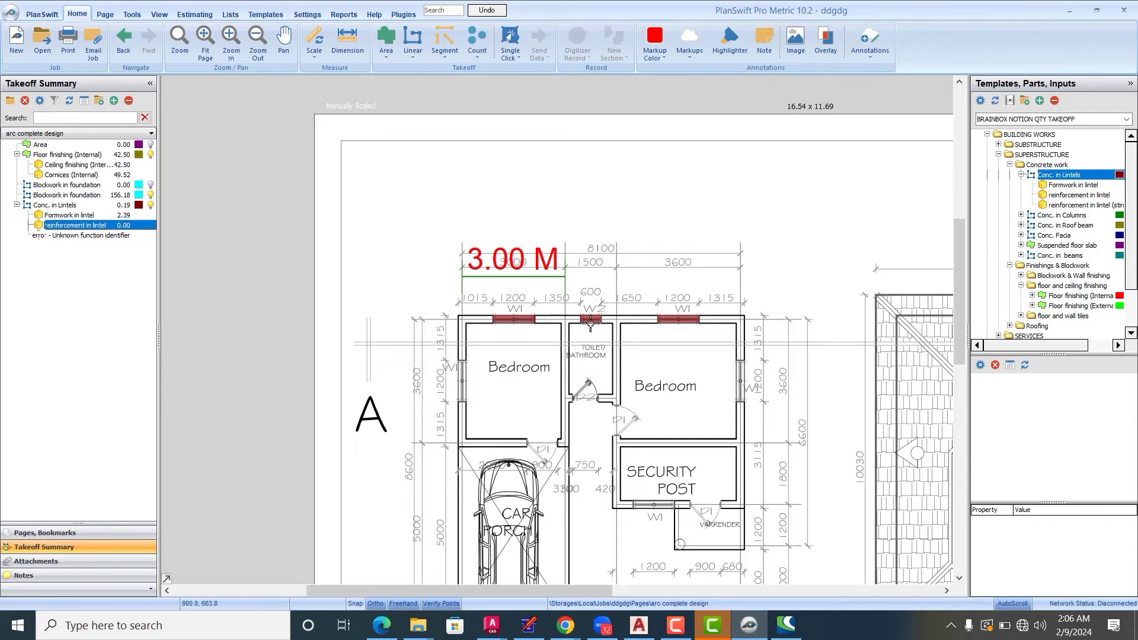
Step: In the form view of the reinforcement in lintel properties, set the bar diameter to 12 MM, bar weight to 0.888 KG and straight bars to 4
double_click(74, 227)
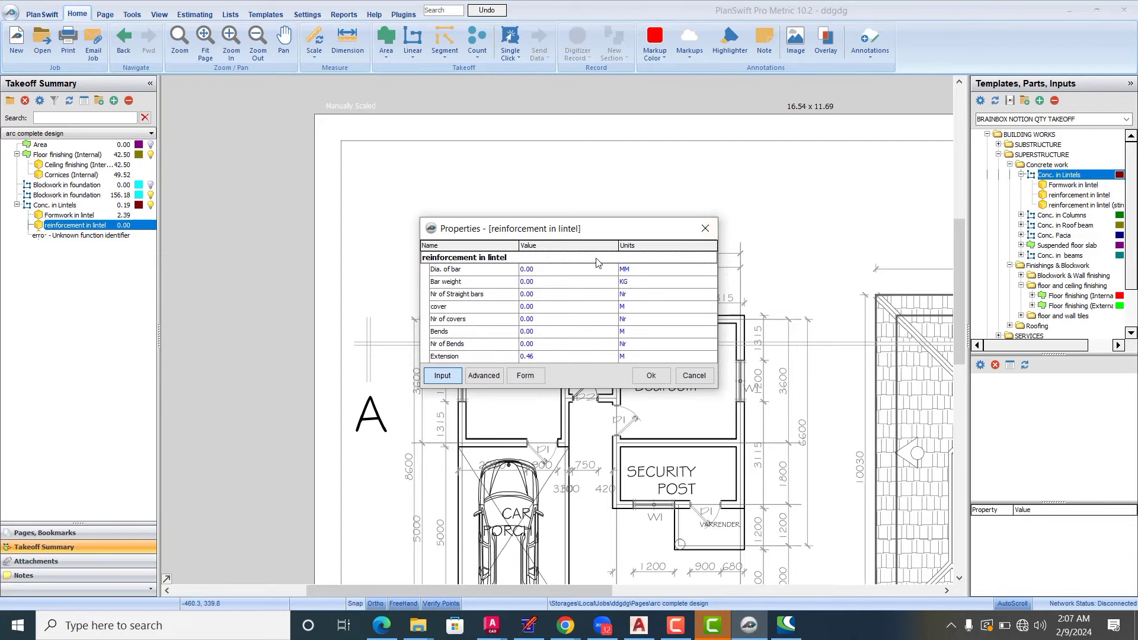
click(526, 376)
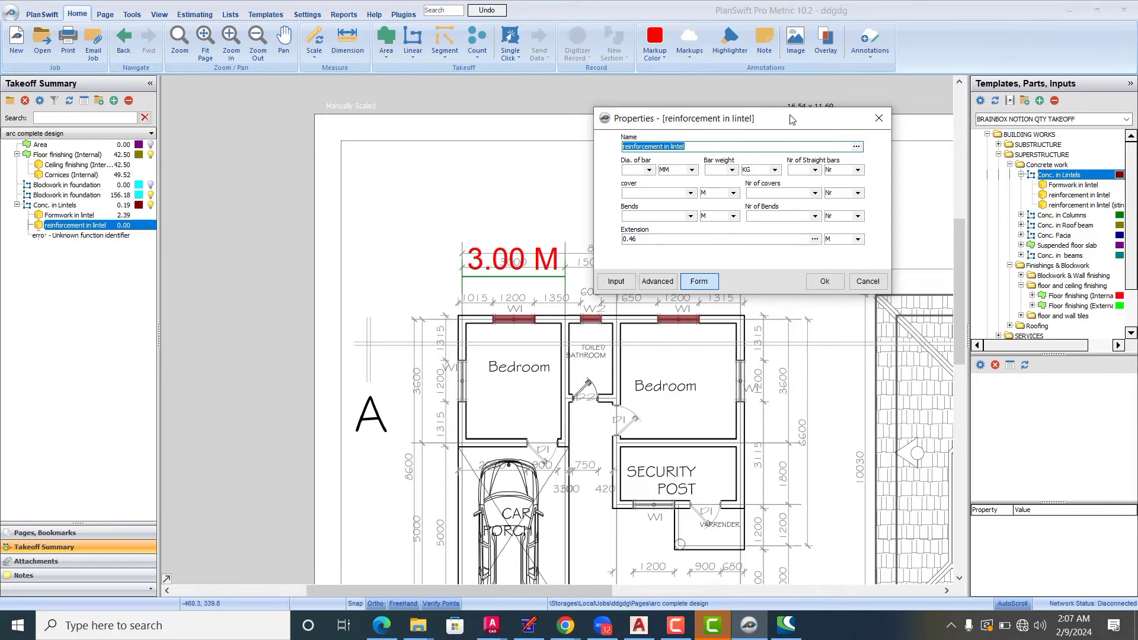
mouse_move(791, 119)
mouse_down()
mouse_move(570, 136)
mouse_move(497, 169)
mouse_up()
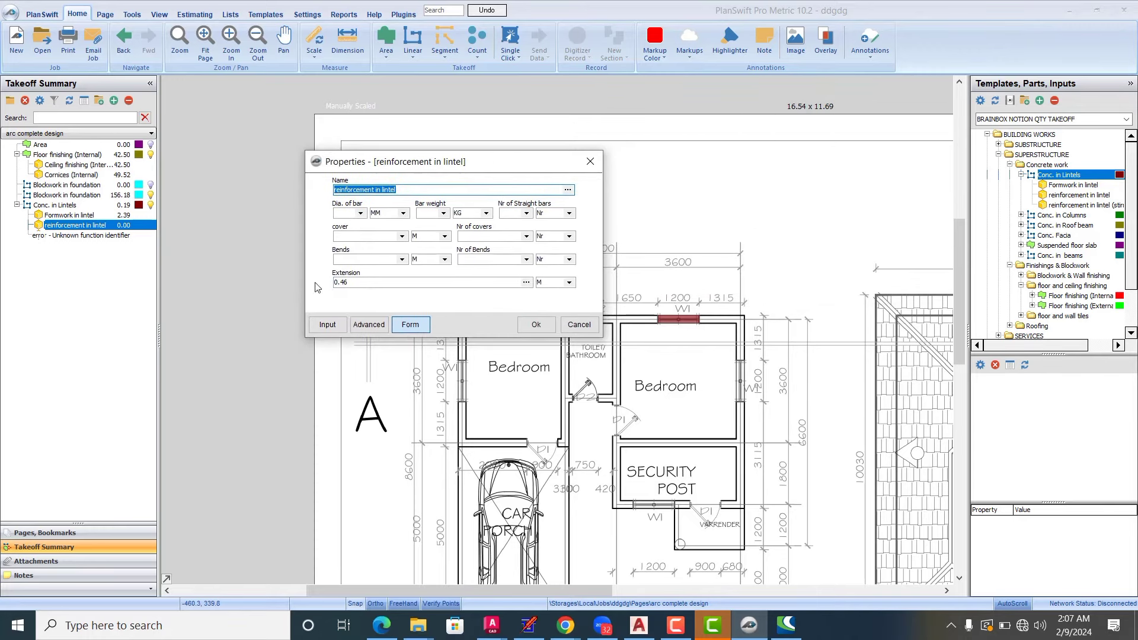
click(362, 214)
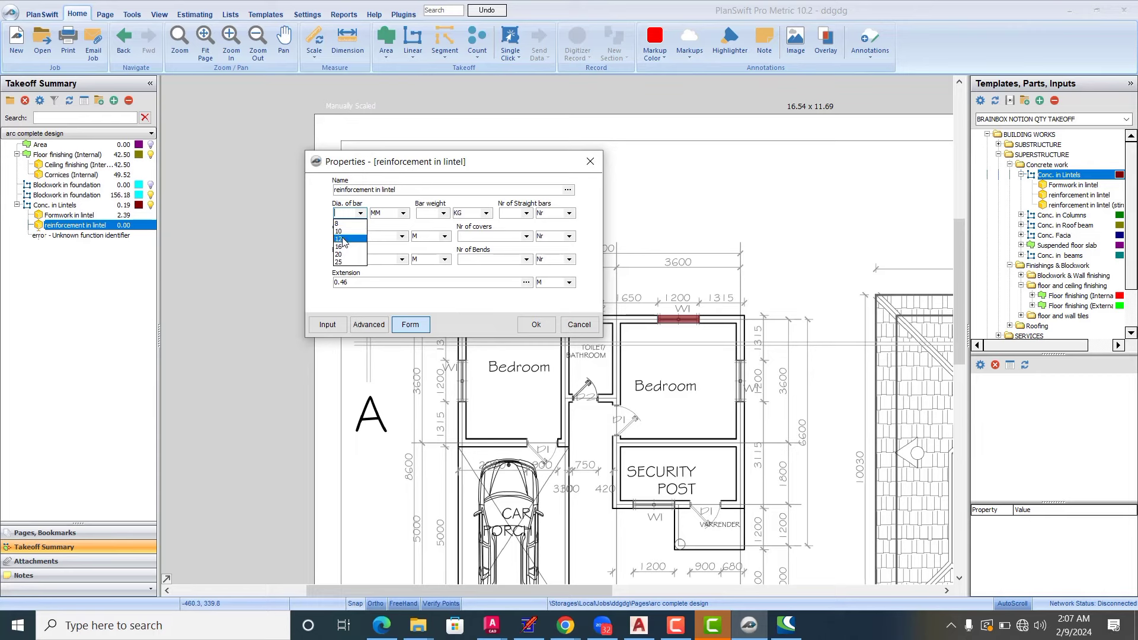
click(343, 239)
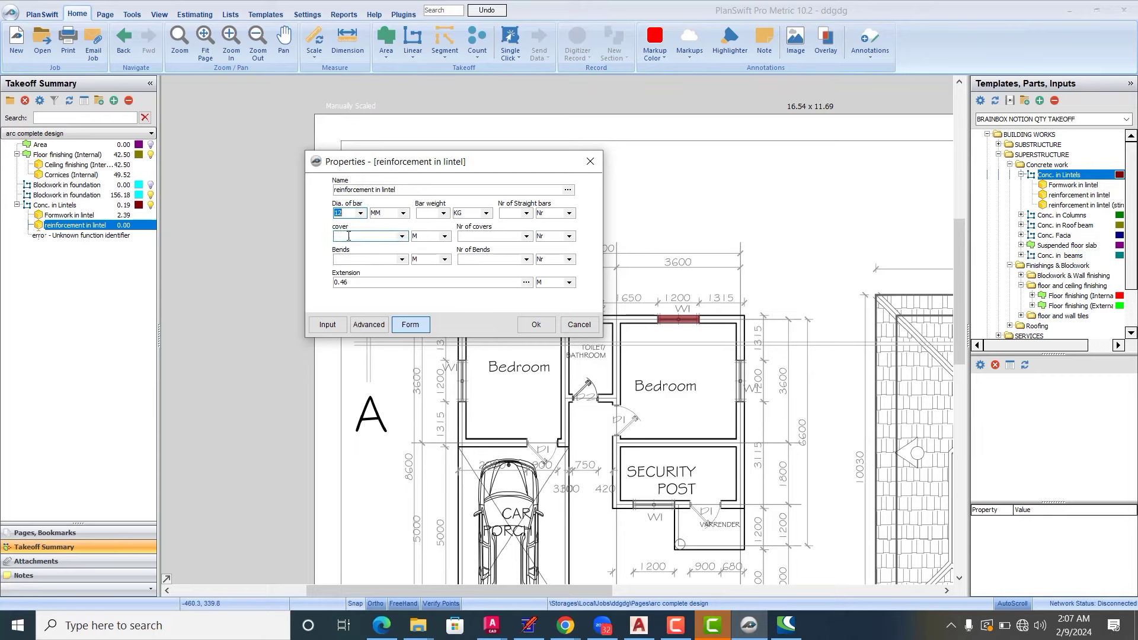
click(443, 214)
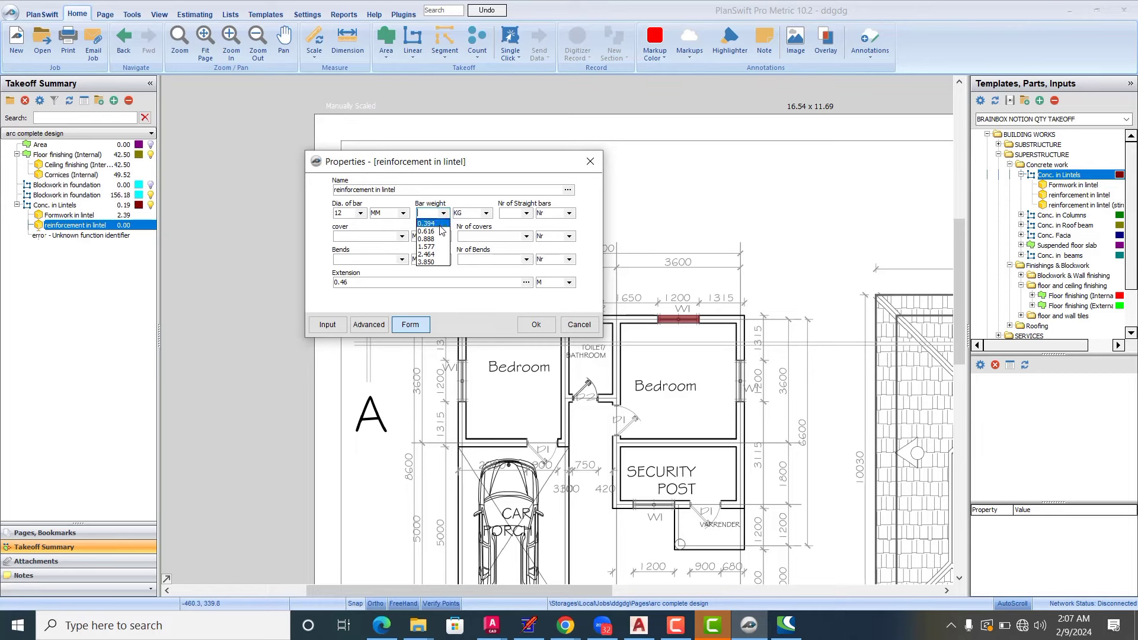
click(439, 239)
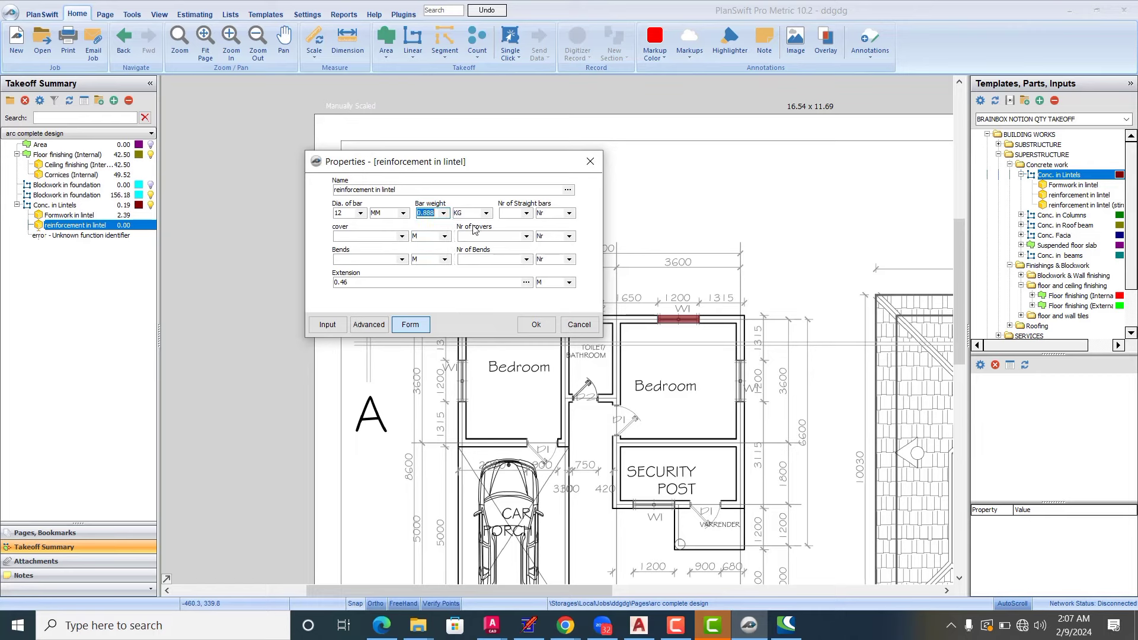
click(526, 214)
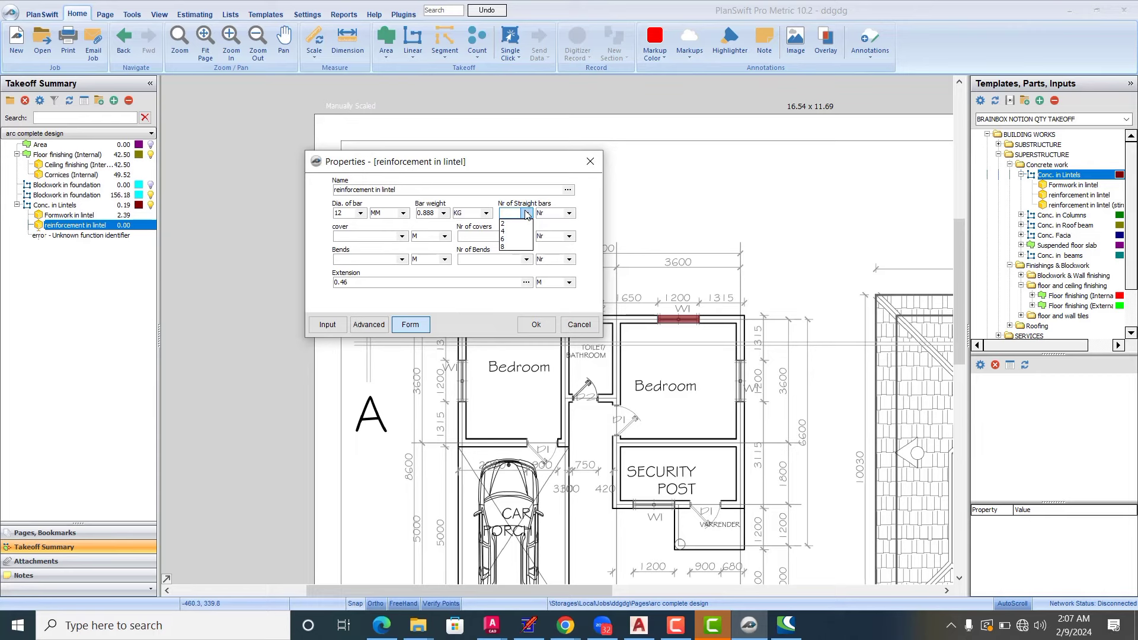
click(513, 231)
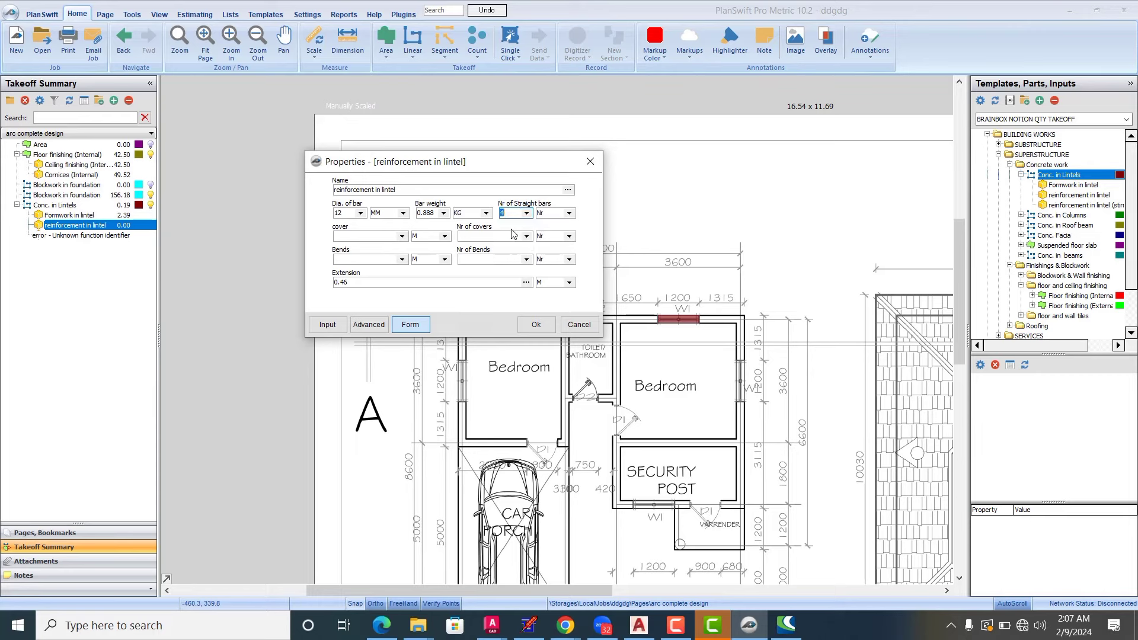
click(568, 214)
Step: Set the lintel reinforcement's cover to 0.05 M and the number of covers to 2
click(402, 237)
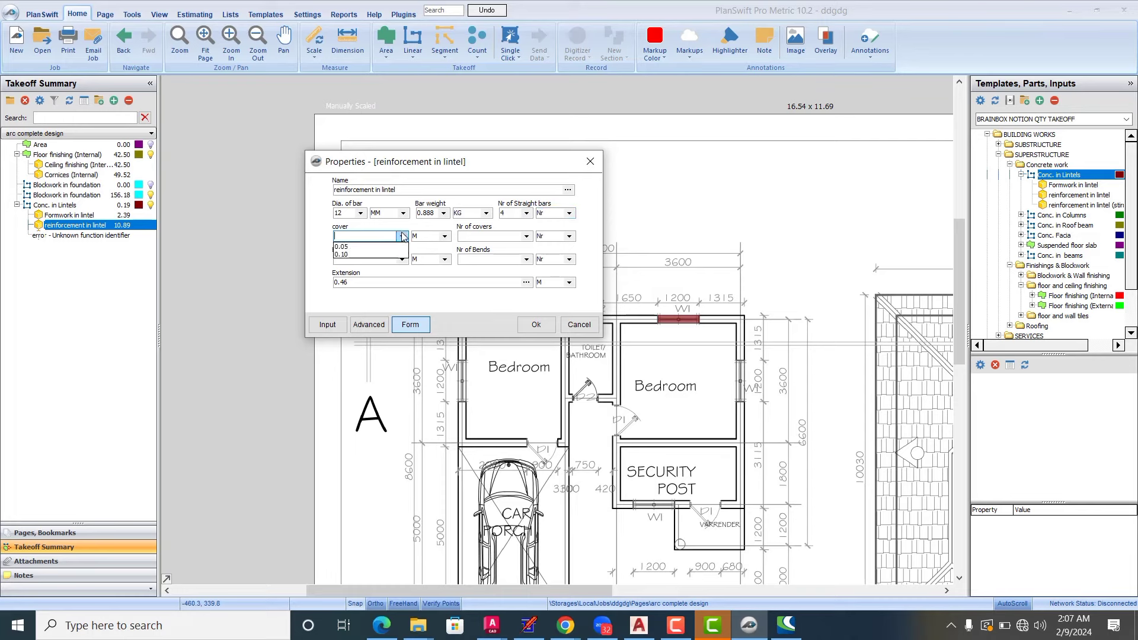
click(358, 248)
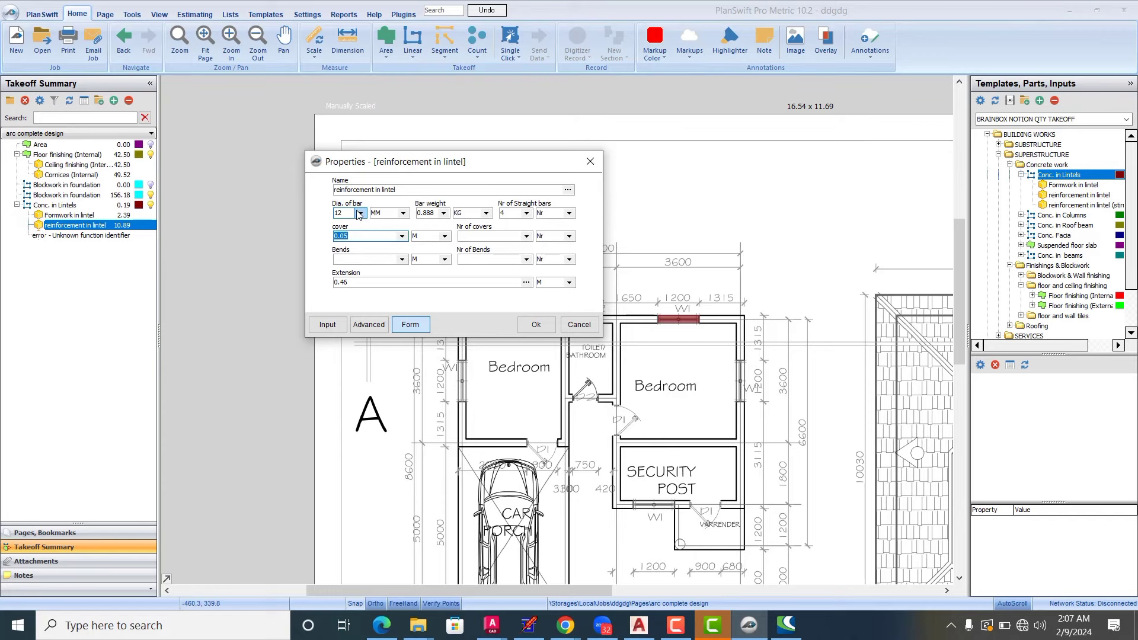
click(525, 237)
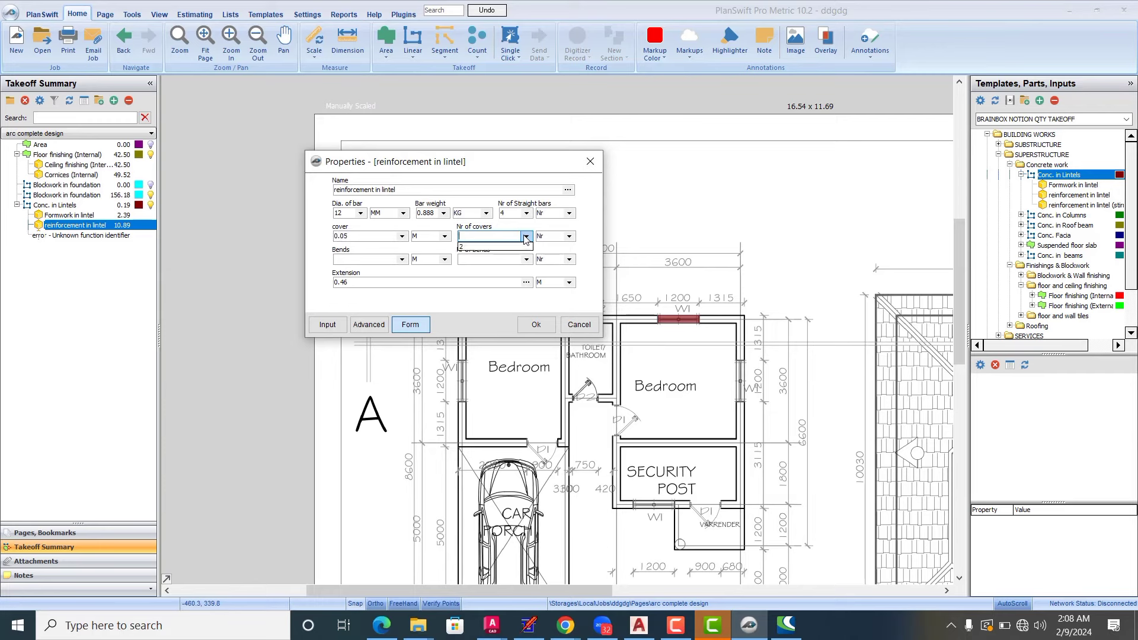
click(472, 247)
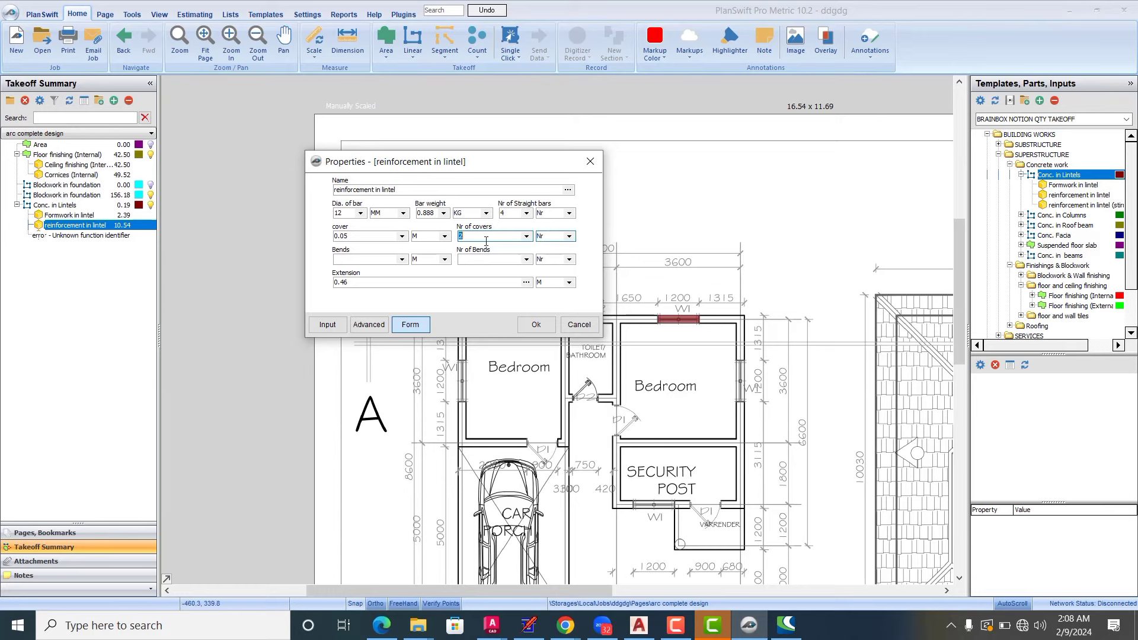
Step: Set the lintel reinforcement's bends to 0.20 M and the number of bends to 2, and accept the properties
click(401, 259)
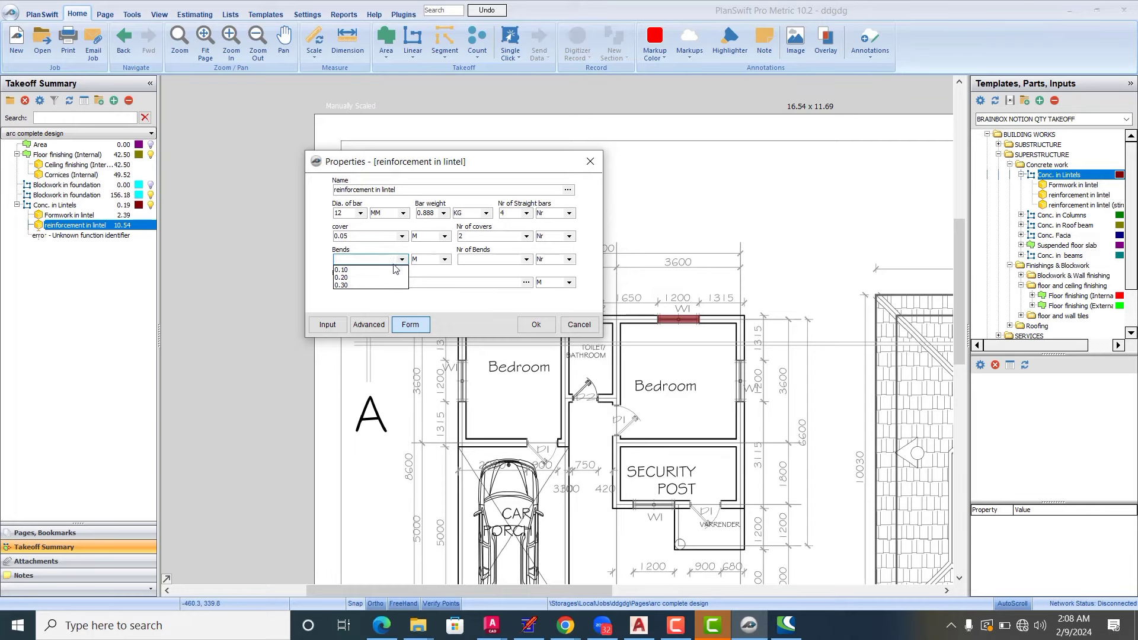
click(367, 278)
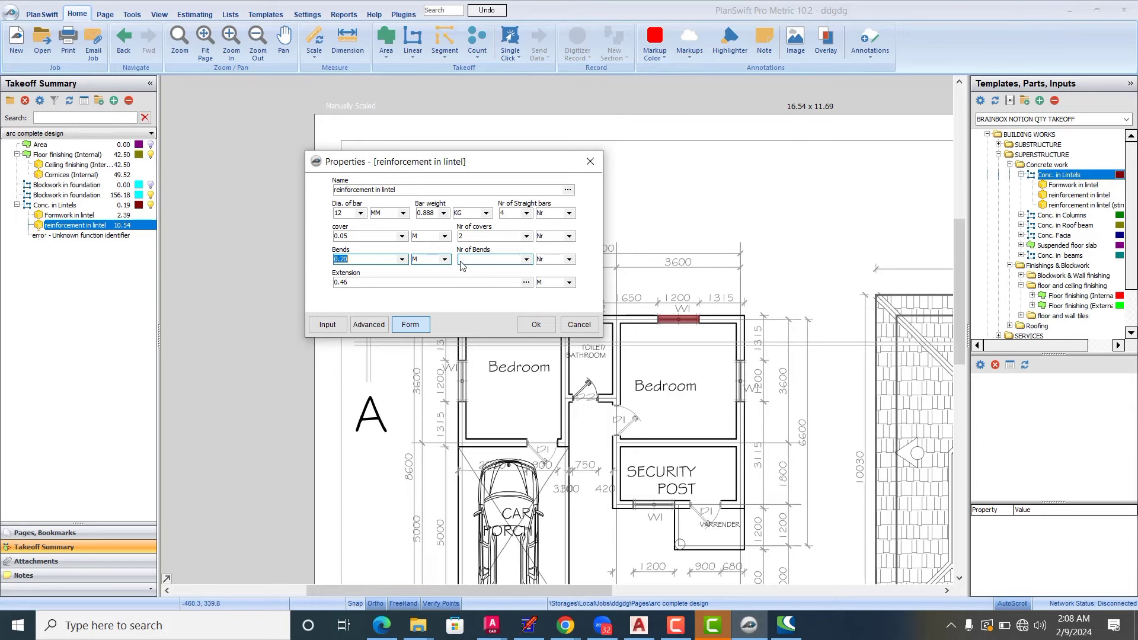
click(527, 263)
click(500, 274)
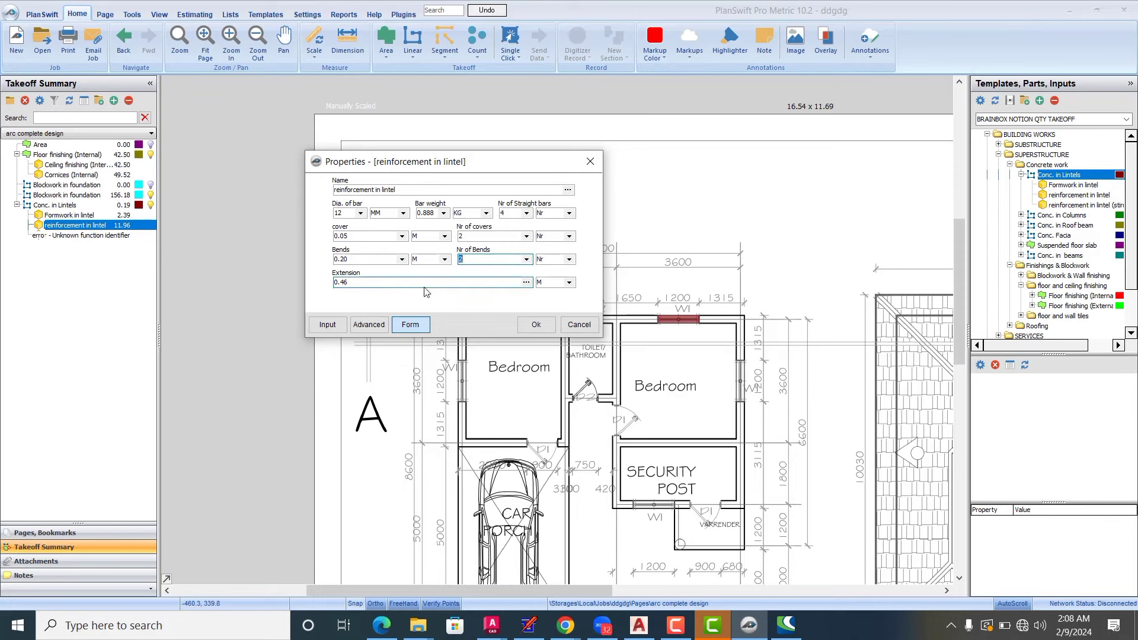
click(536, 324)
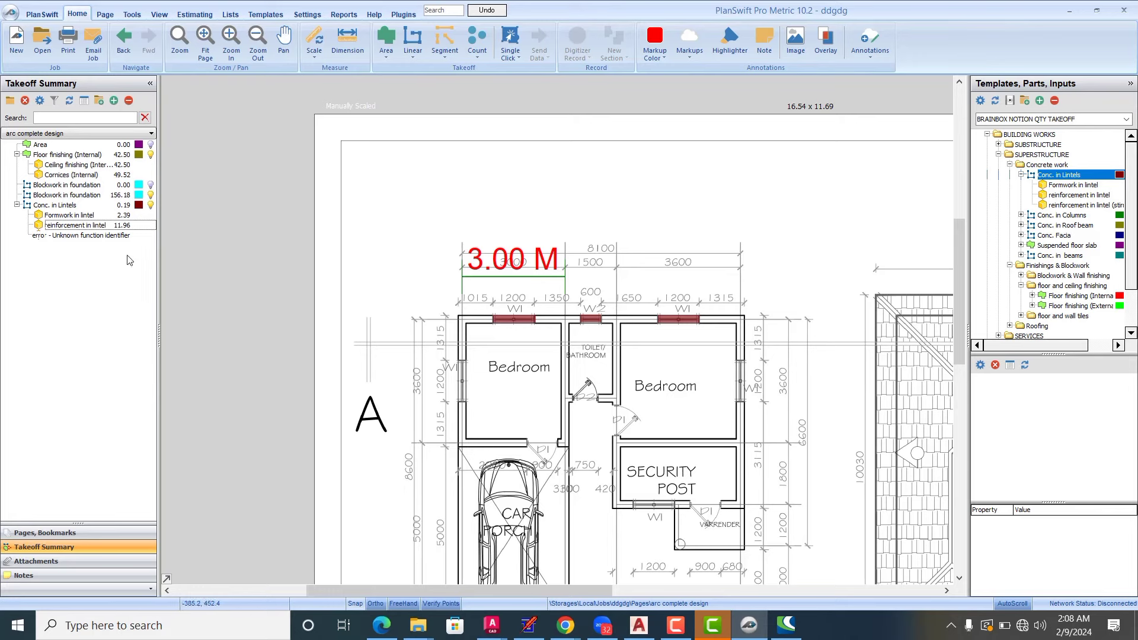
click(89, 226)
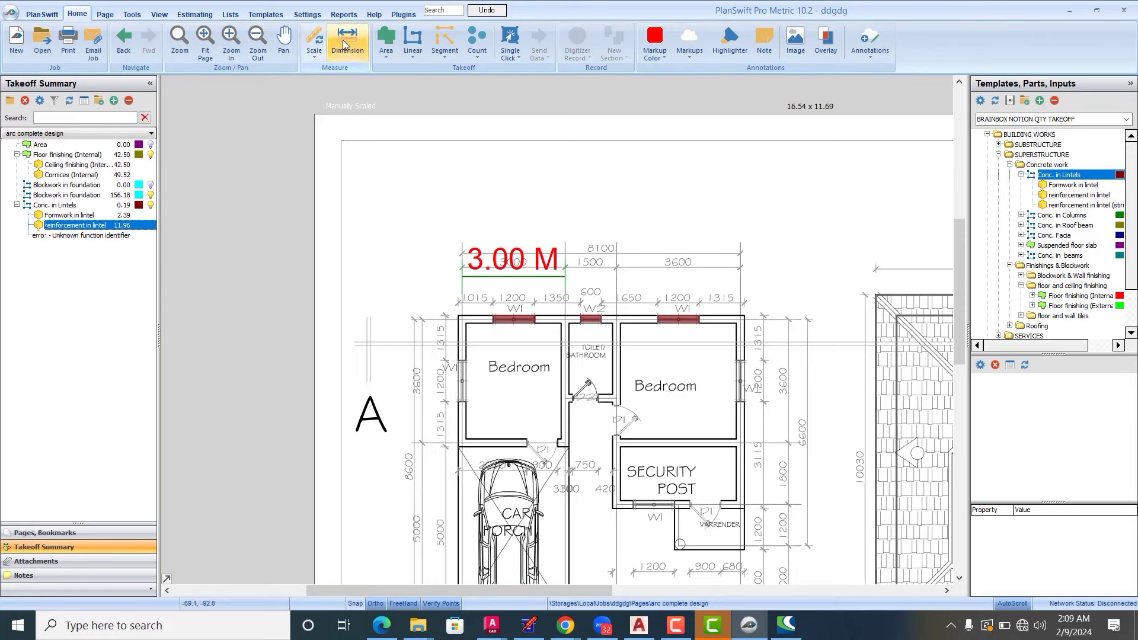
Step: View the All Items (by Type, by Folder) report for the job's takeoffs and return to the floor plan
click(344, 14)
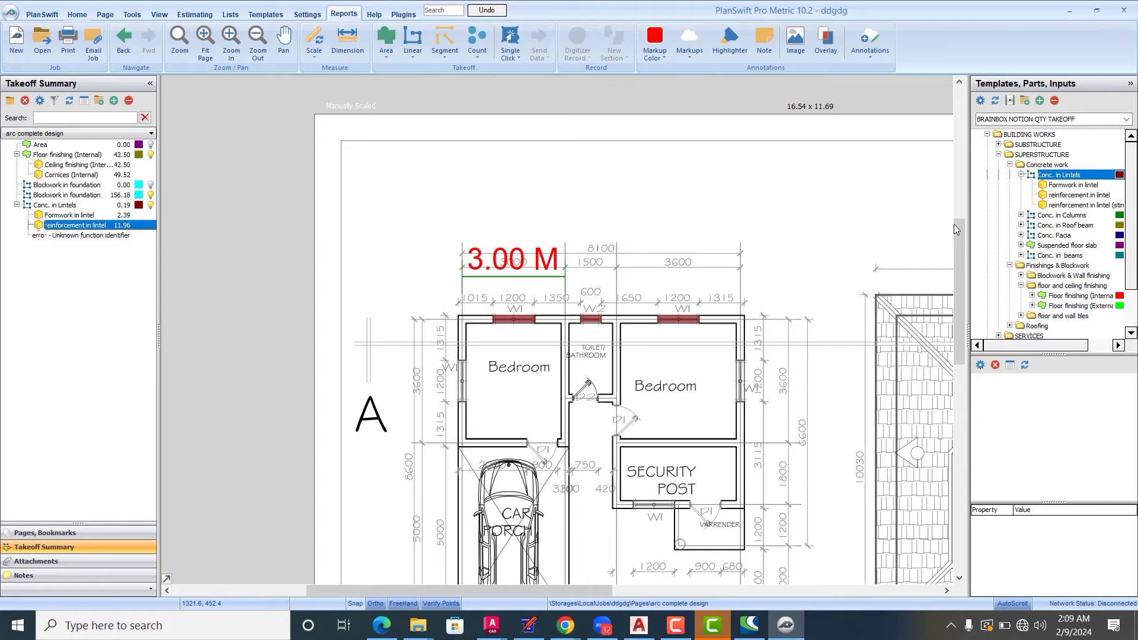
click(345, 14)
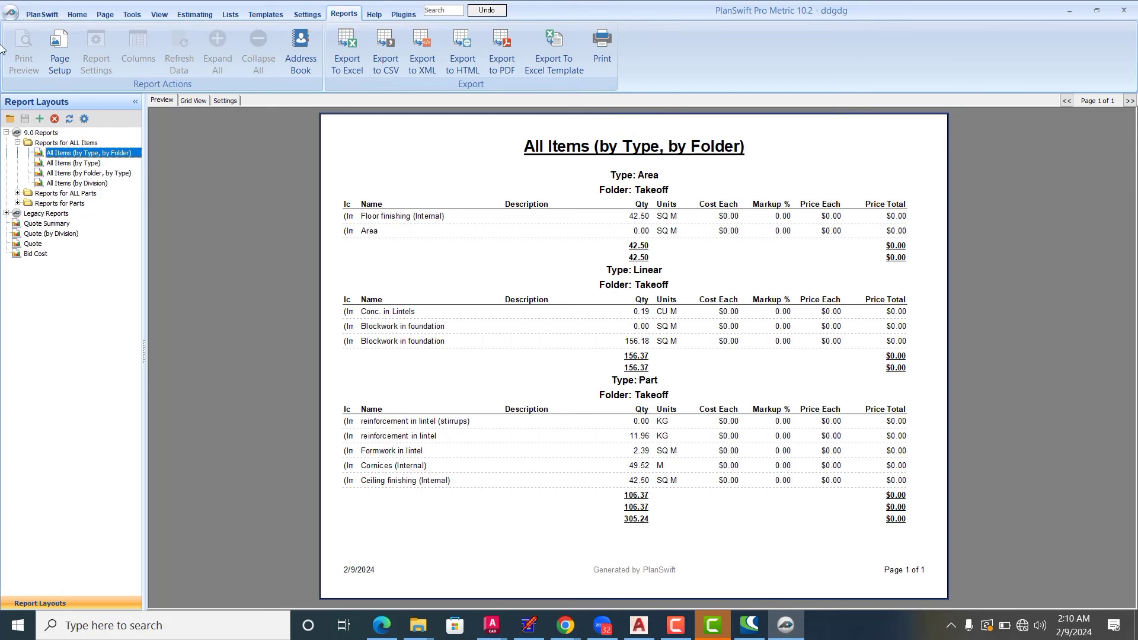
click(77, 19)
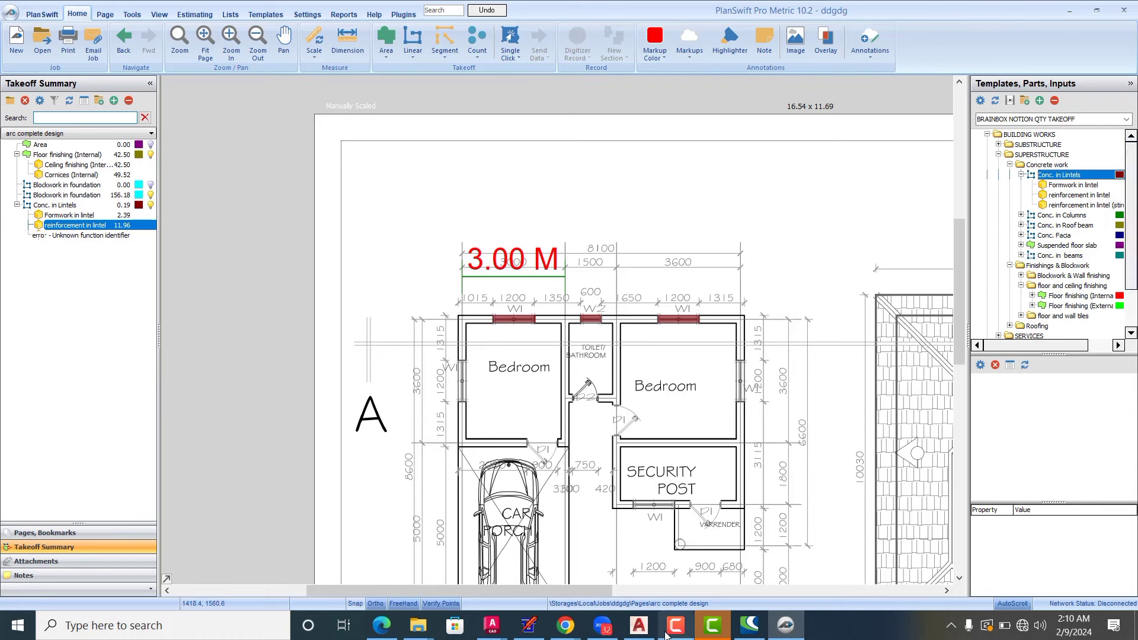
Step: Delete the STRUCTURAL PDF overlay from the arc complete design page after checking the attachments
mouse_move(667, 635)
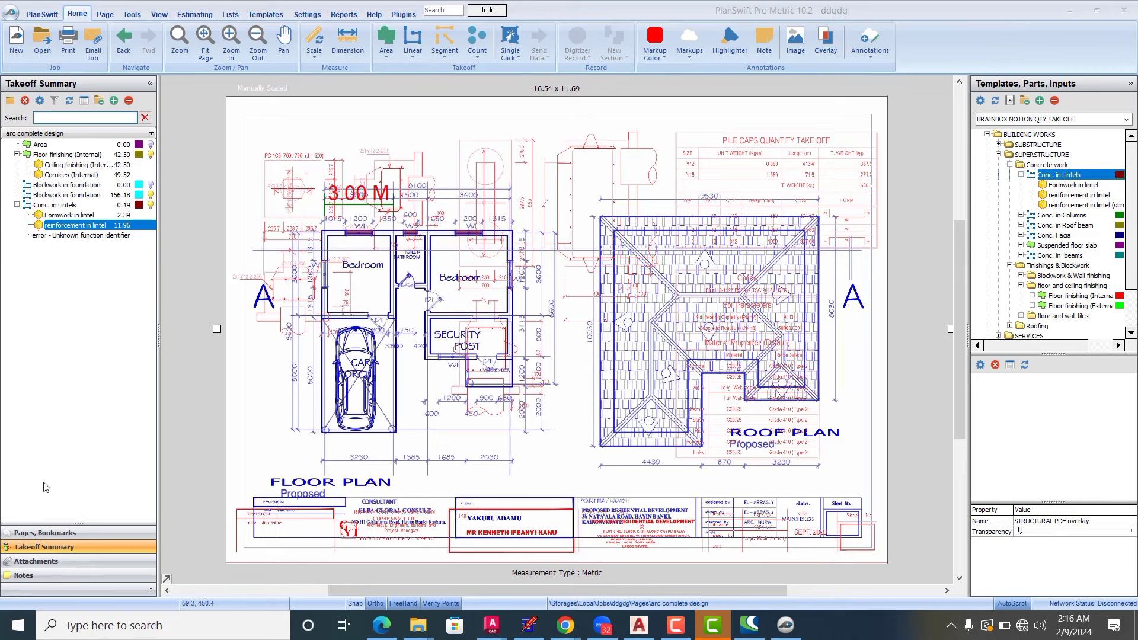
click(47, 561)
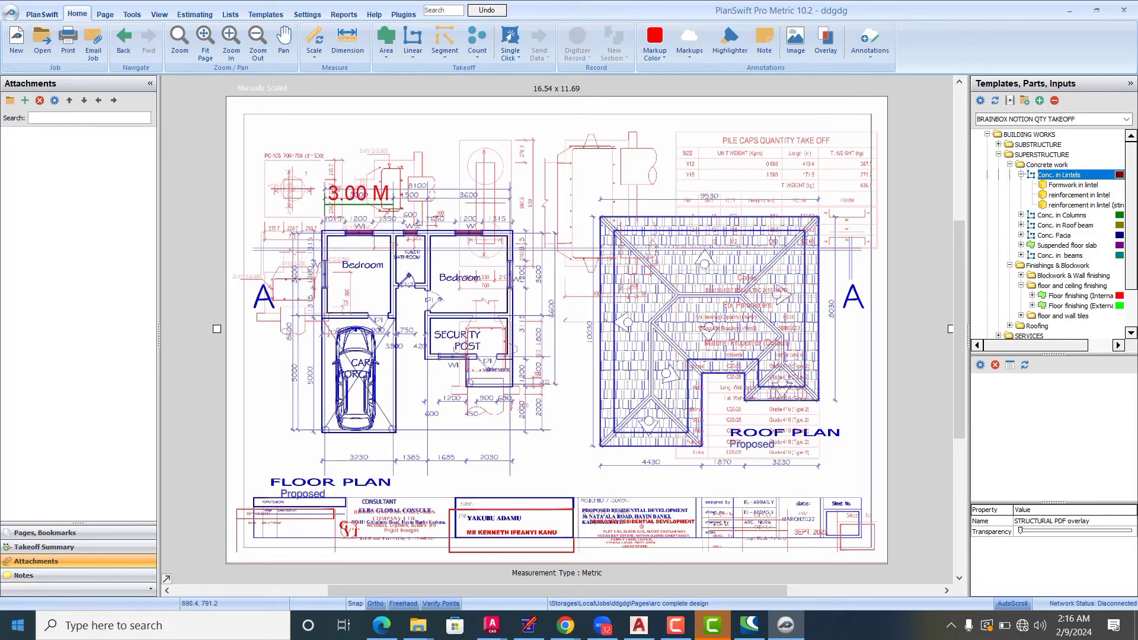
click(36, 546)
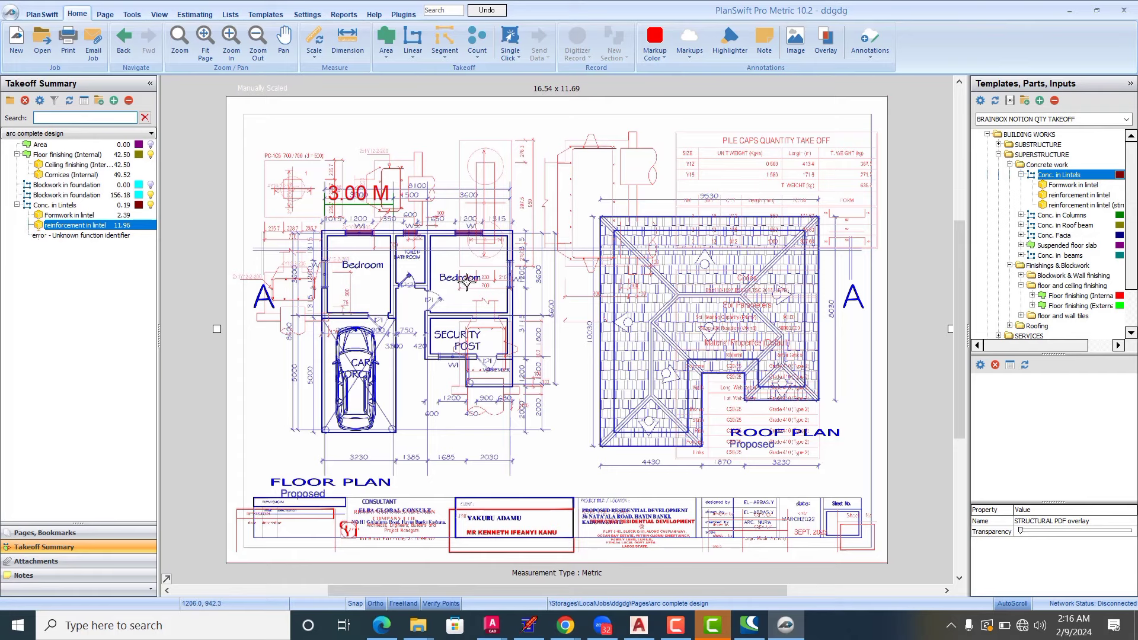
key(Delete)
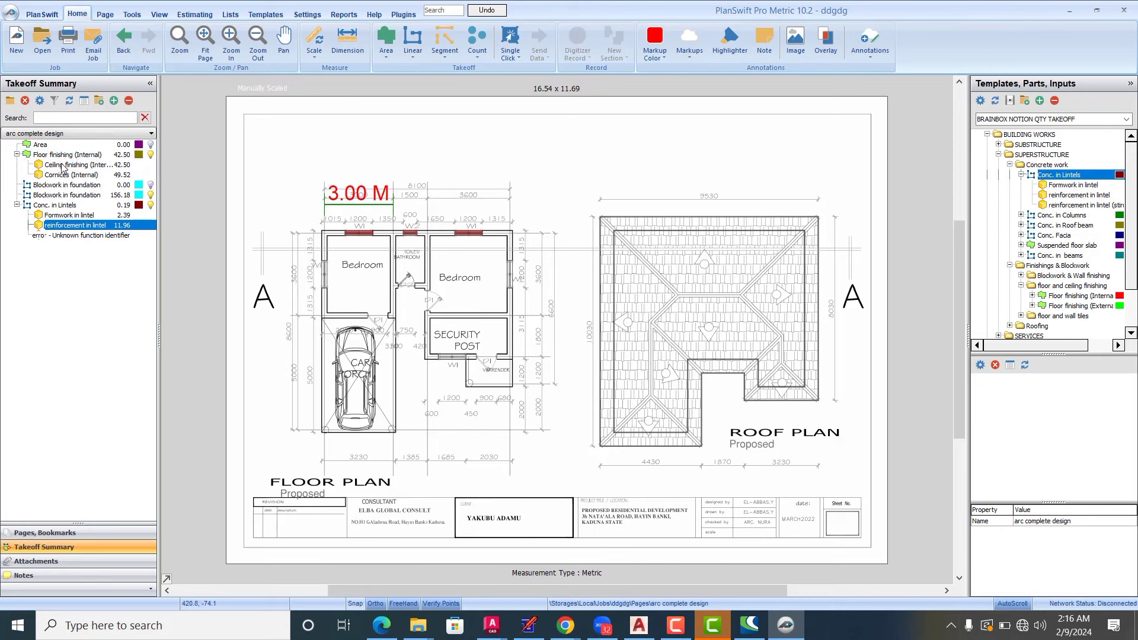
Step: Collapse the Floor finishing (Internal) takeoff in the summary and review the takeoffs against the job's page list
click(17, 155)
click(35, 536)
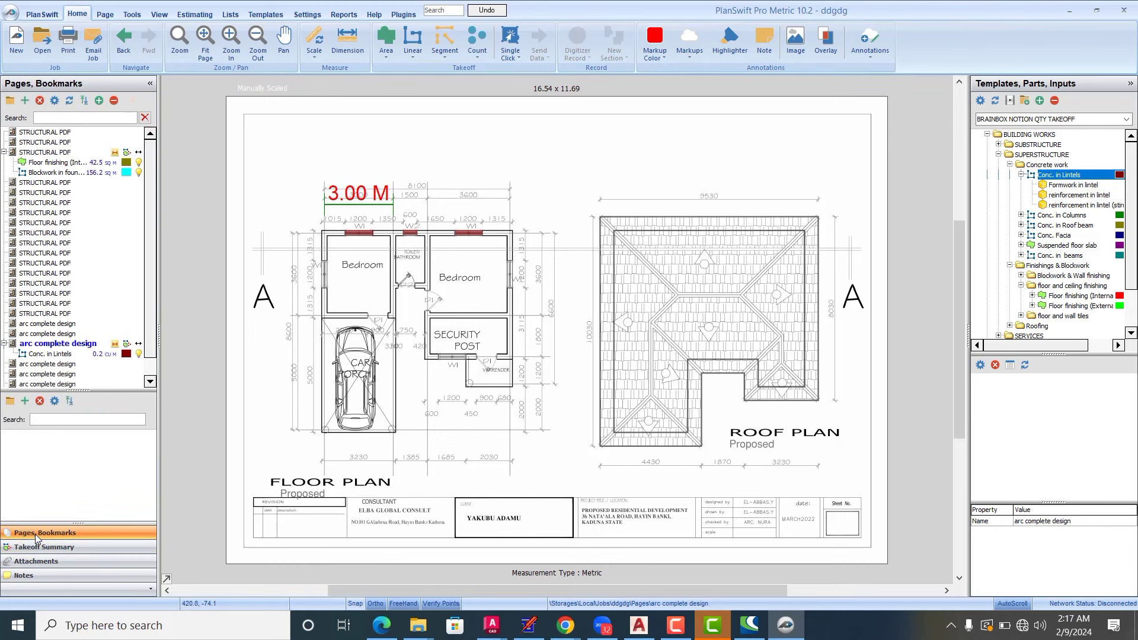
click(33, 549)
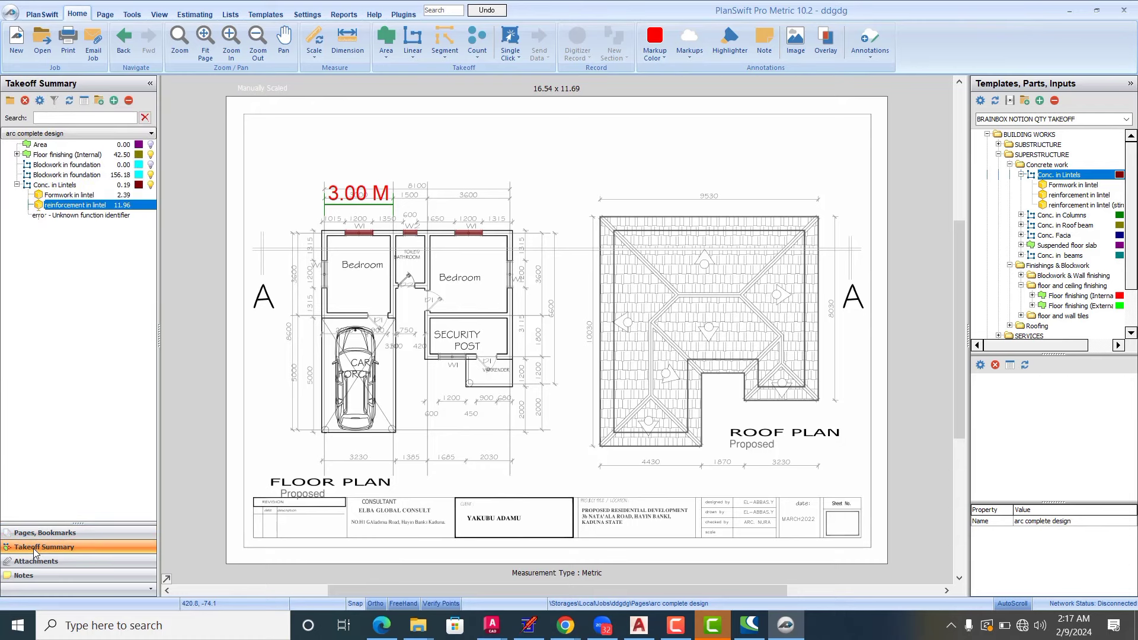
click(65, 165)
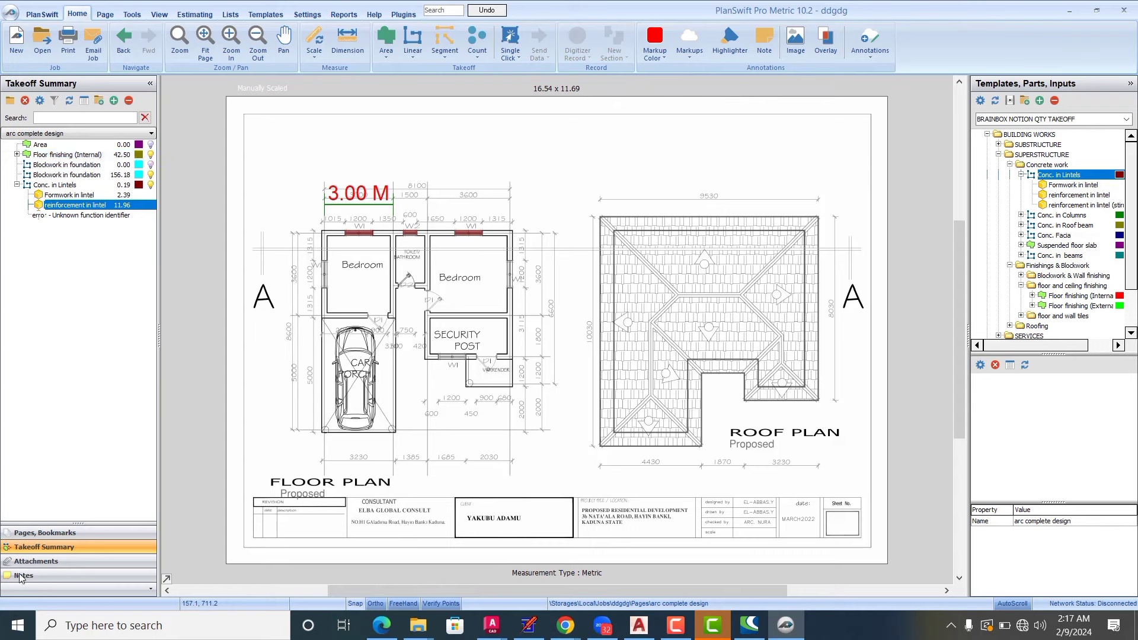
click(58, 531)
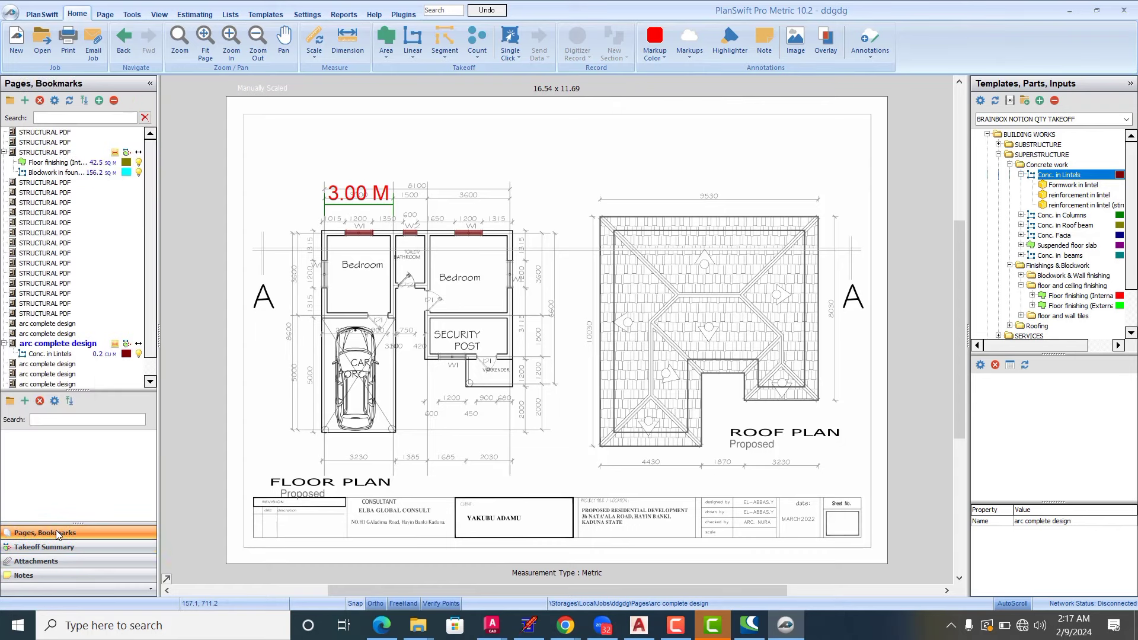
Step: Open the STRUCTURAL PDF page with the foundation/trench excavation layout, keep its page name, and collapse the Conc. in Lintels template
double_click(38, 153)
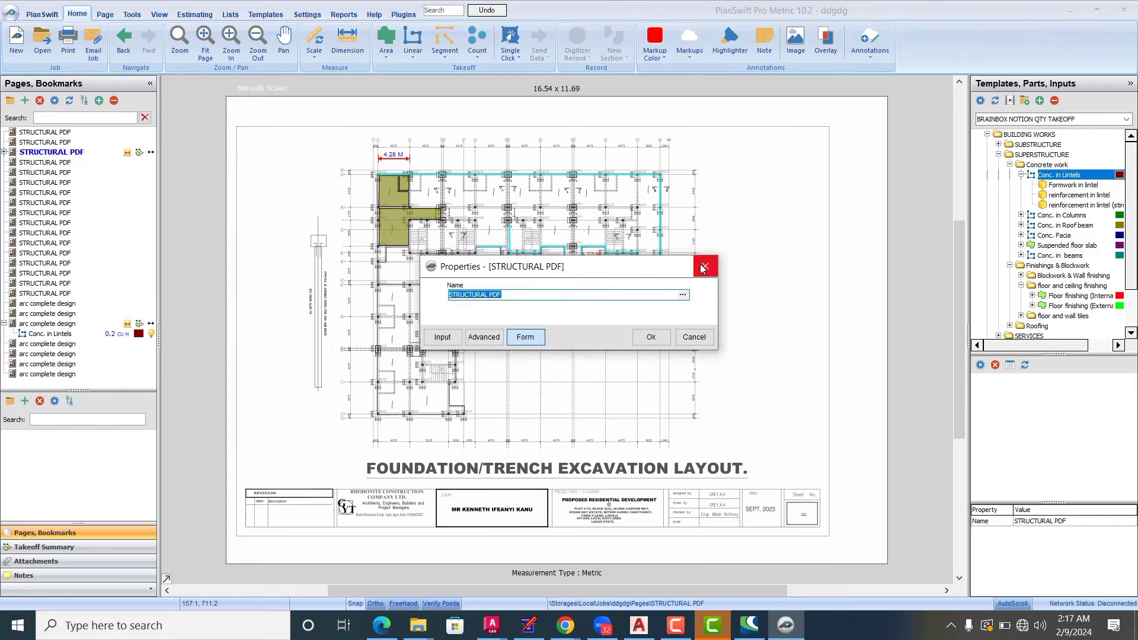
click(651, 337)
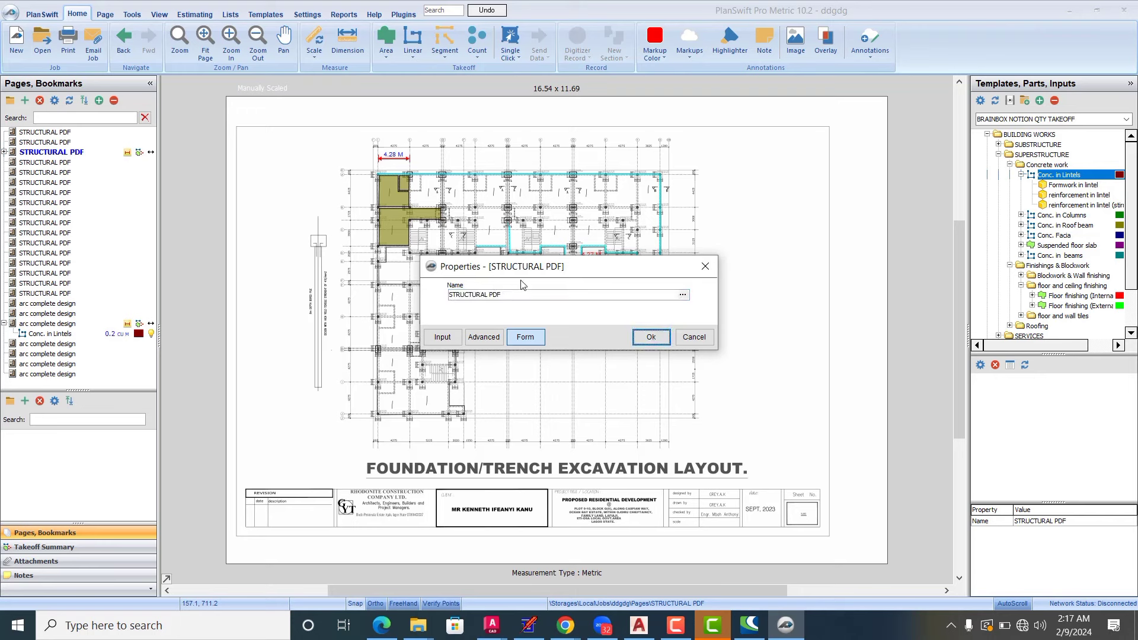
click(649, 338)
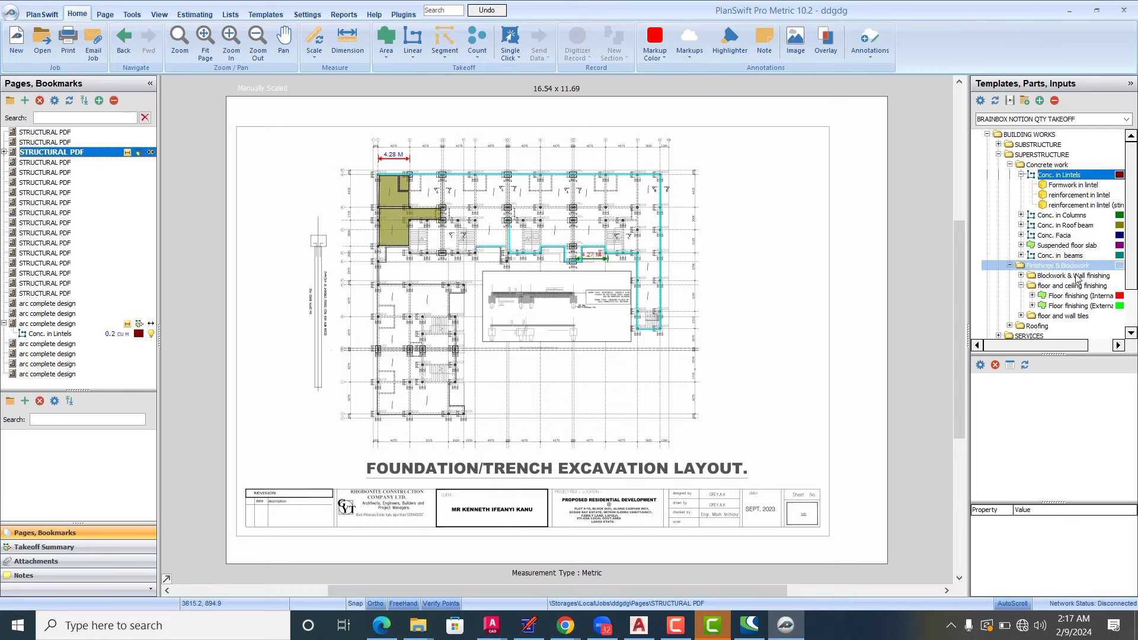
click(1021, 175)
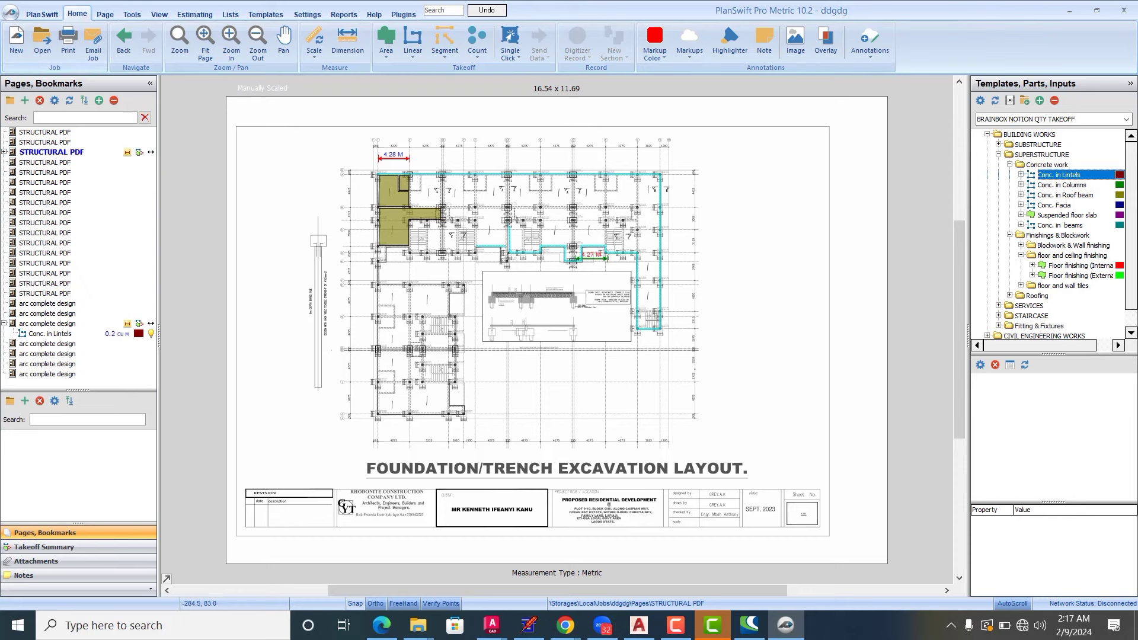
Step: Create a square-shaped count takeoff named "column numbers" on the foundation layout
click(478, 55)
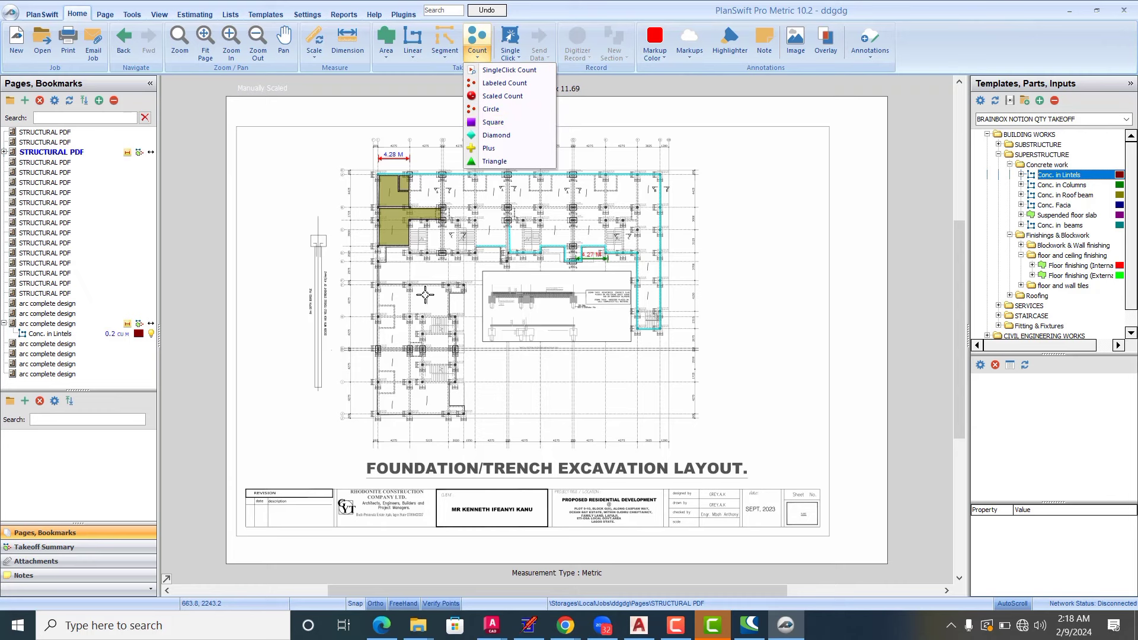
click(493, 122)
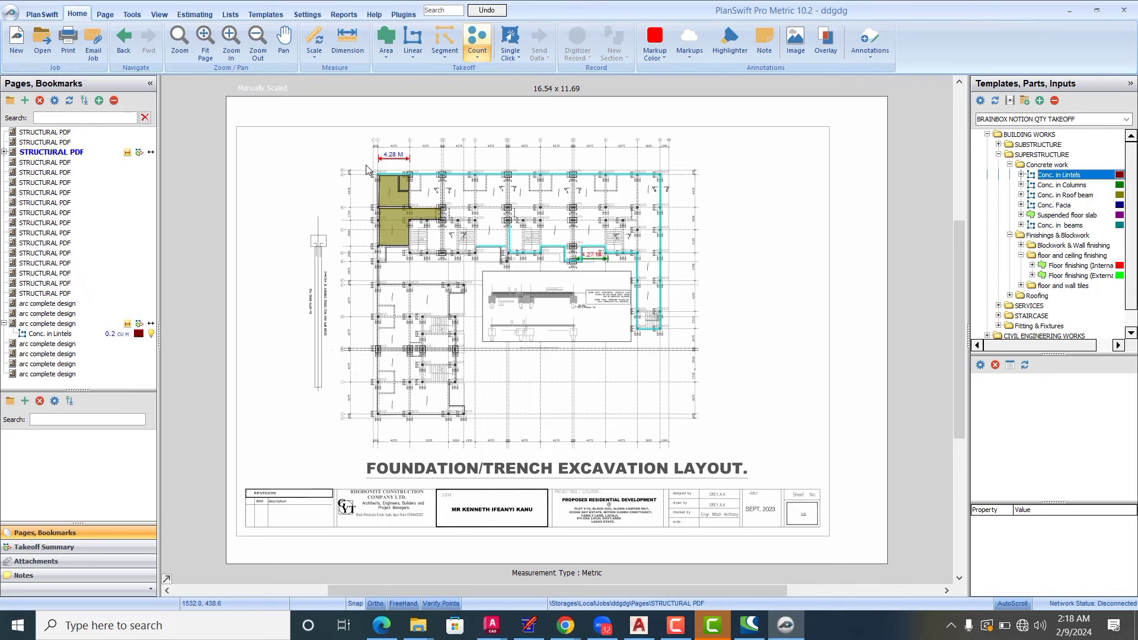
click(397, 157)
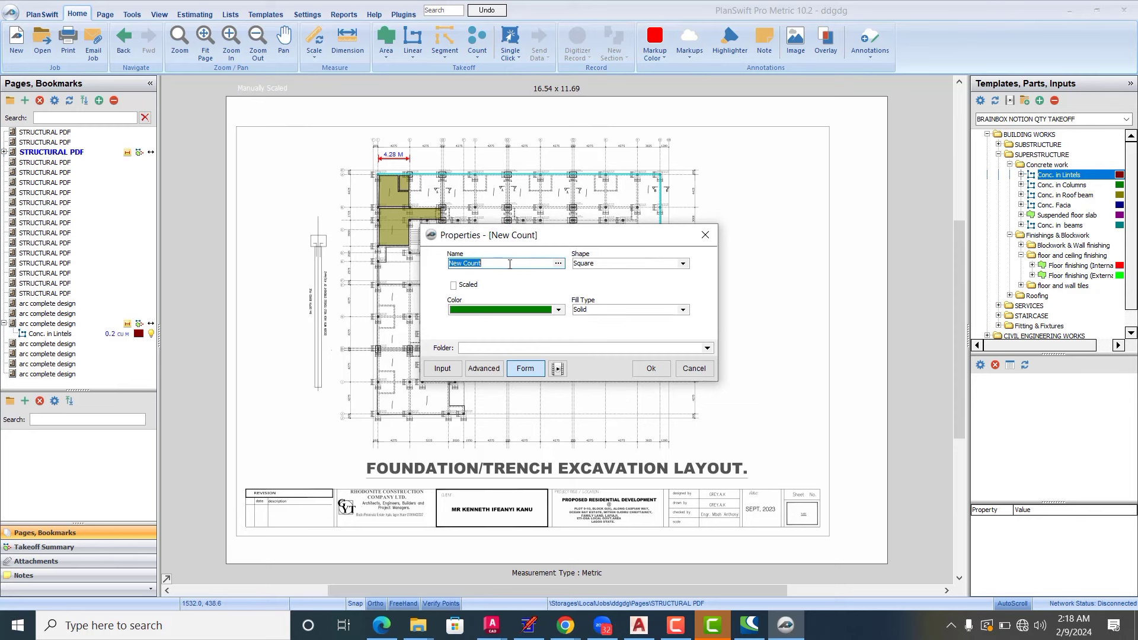
text(column numbers)
click(660, 369)
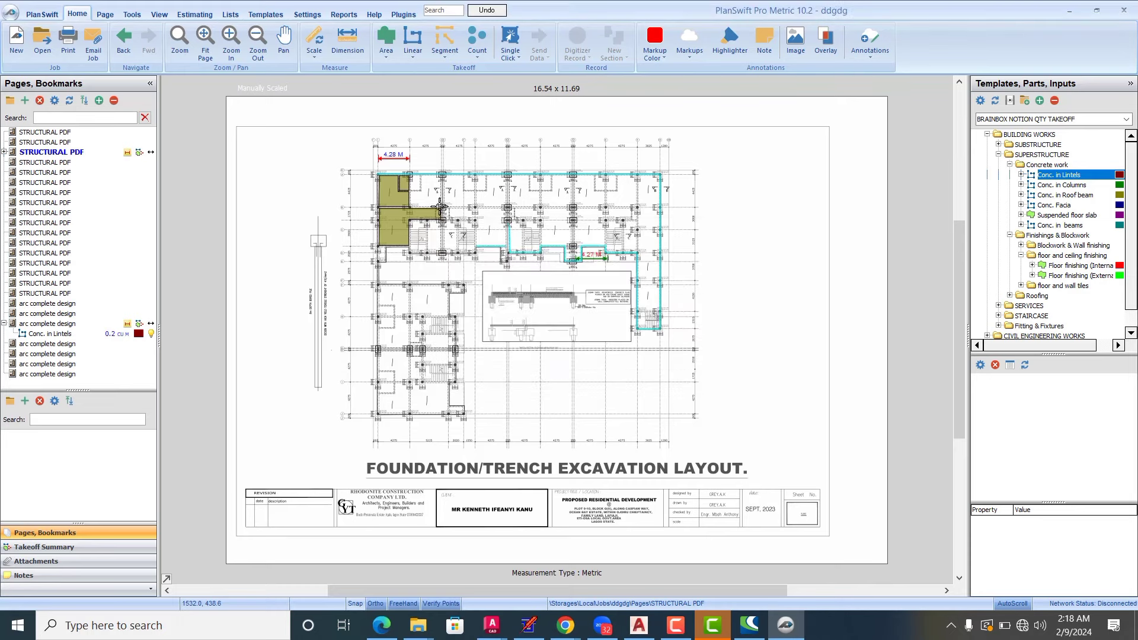
Step: Count the columns at grids 1 and 2 and the paired columns at grid 3 along row A
scroll(451, 176, up, 8)
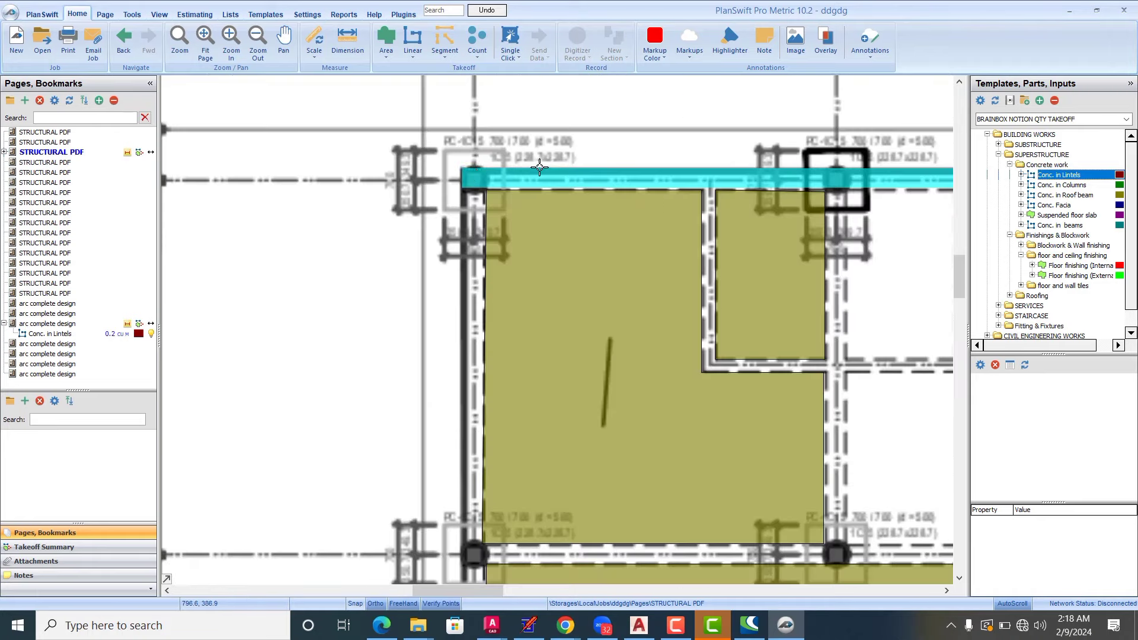
click(474, 179)
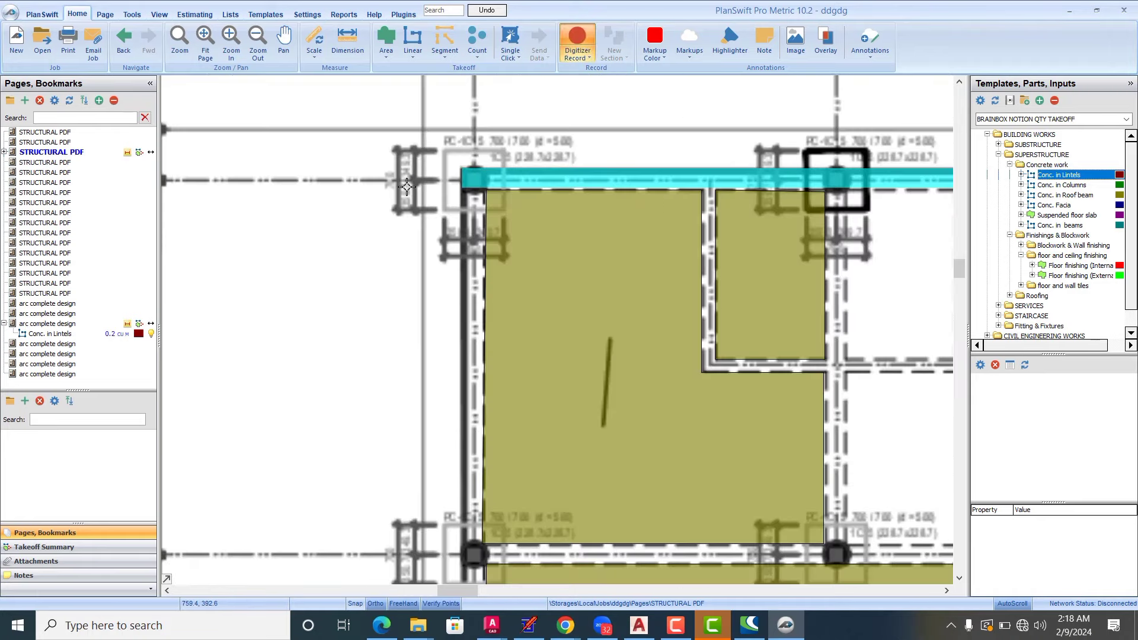
scroll(357, 215, down, 4)
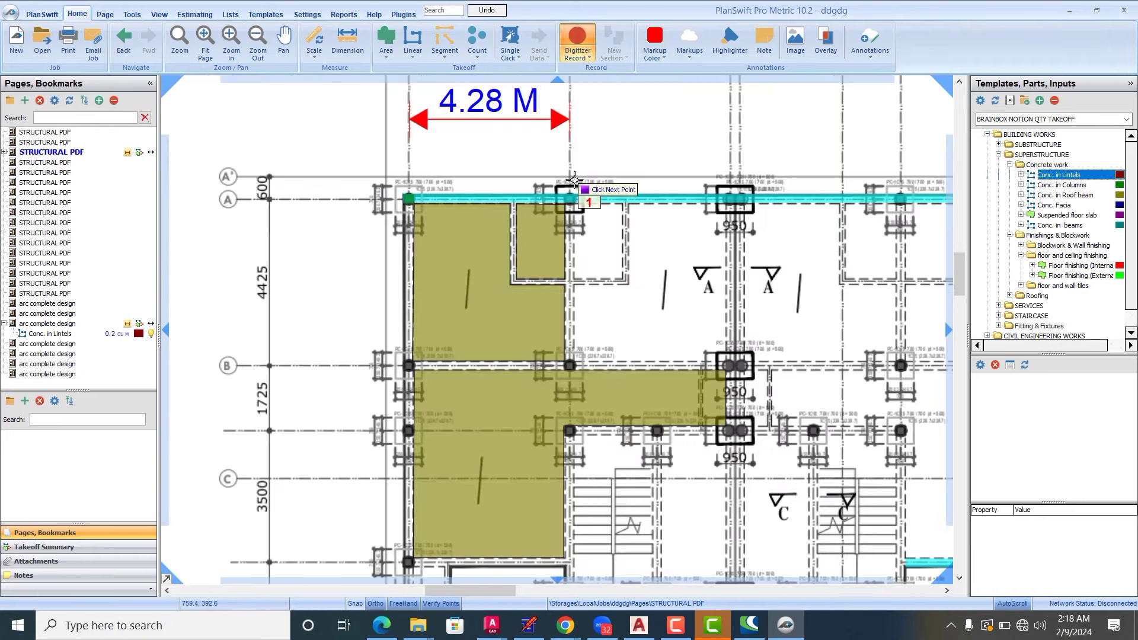
scroll(564, 177, up, 6)
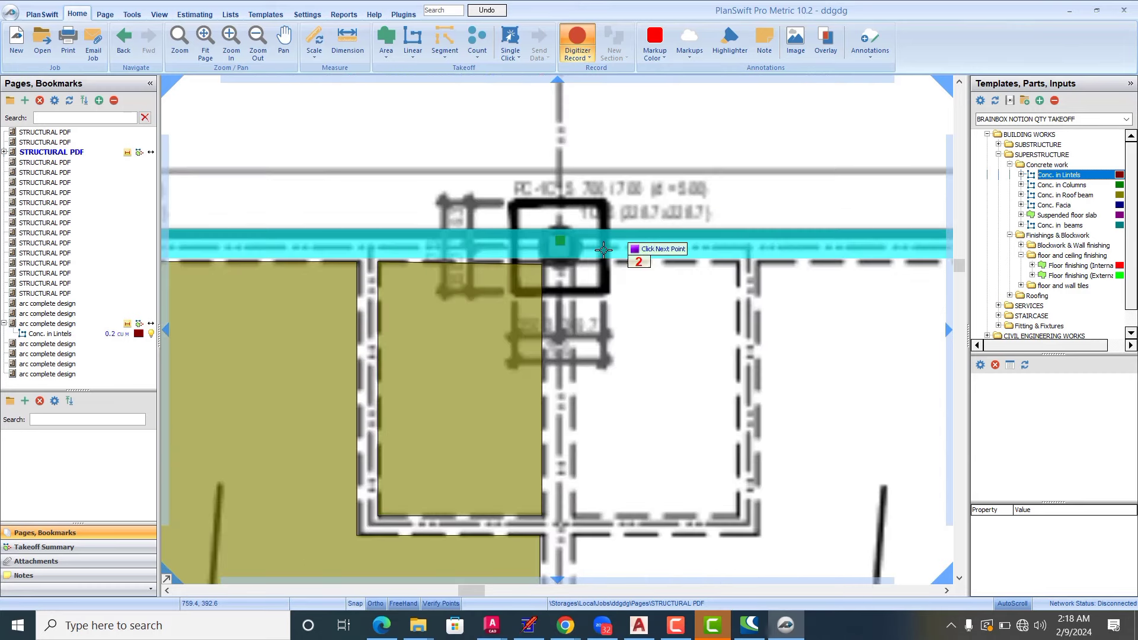
click(560, 239)
scroll(511, 232, down, 4)
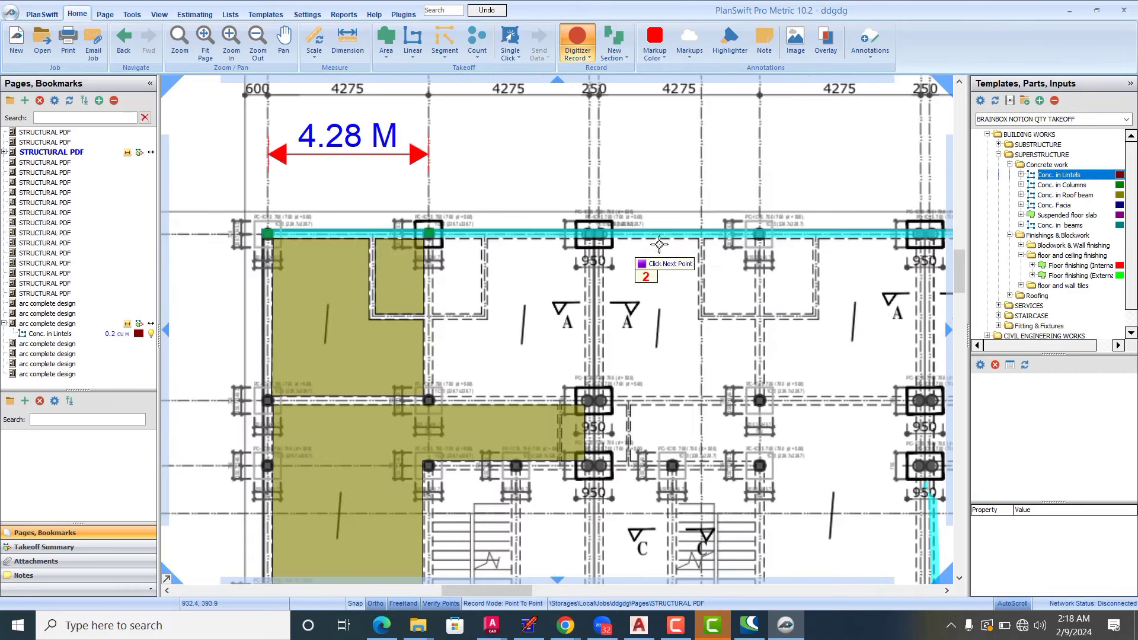
scroll(574, 239, up, 3)
click(570, 250)
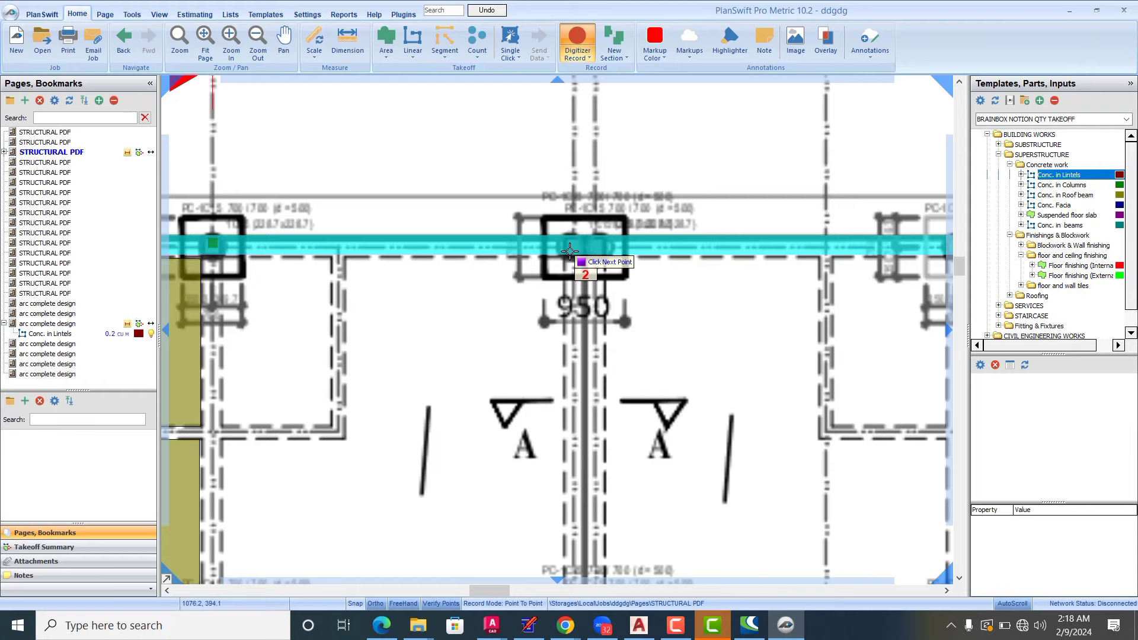
click(600, 249)
scroll(460, 255, down, 2)
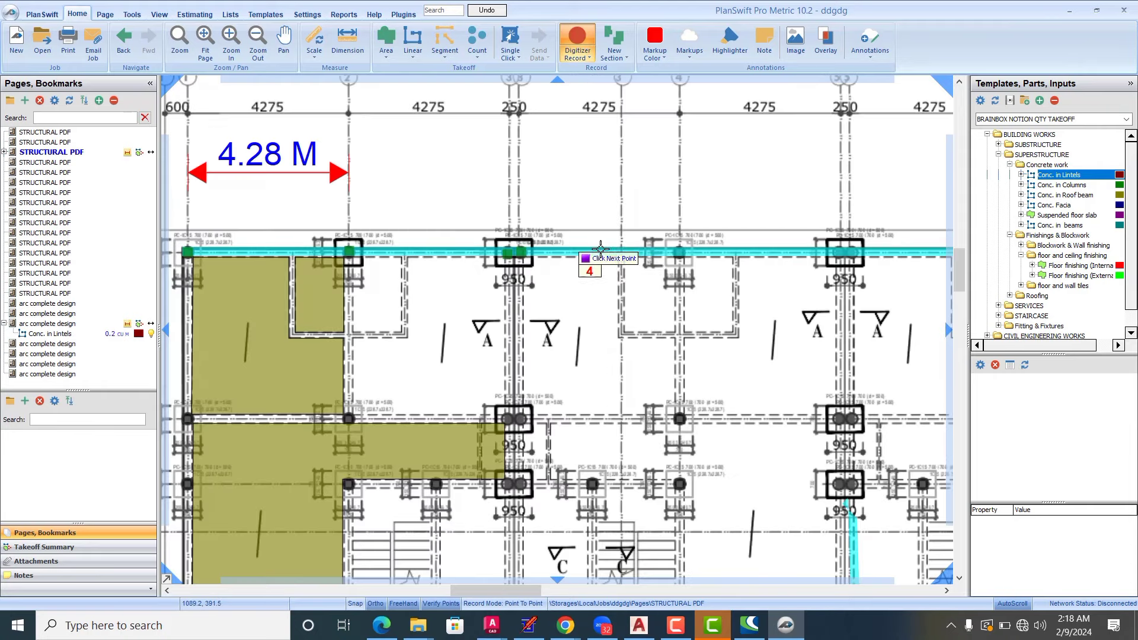
Step: Add the row A column at grid 4 and the paired columns at grid 5 to the count
scroll(691, 253, up, 3)
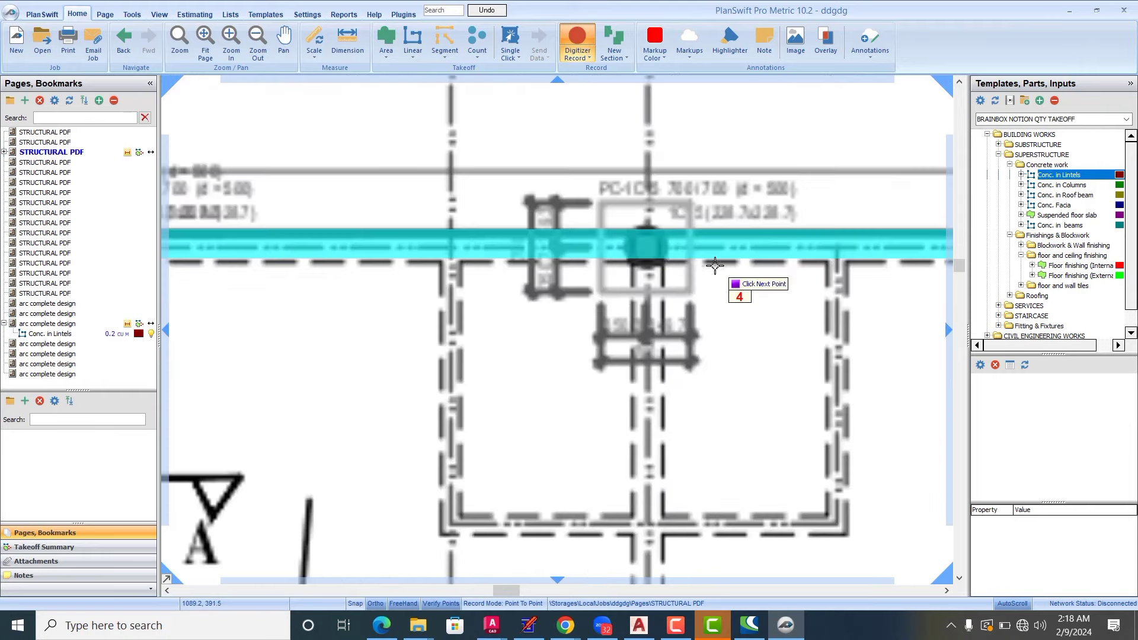
click(643, 248)
scroll(439, 263, down, 2)
scroll(780, 259, up, 2)
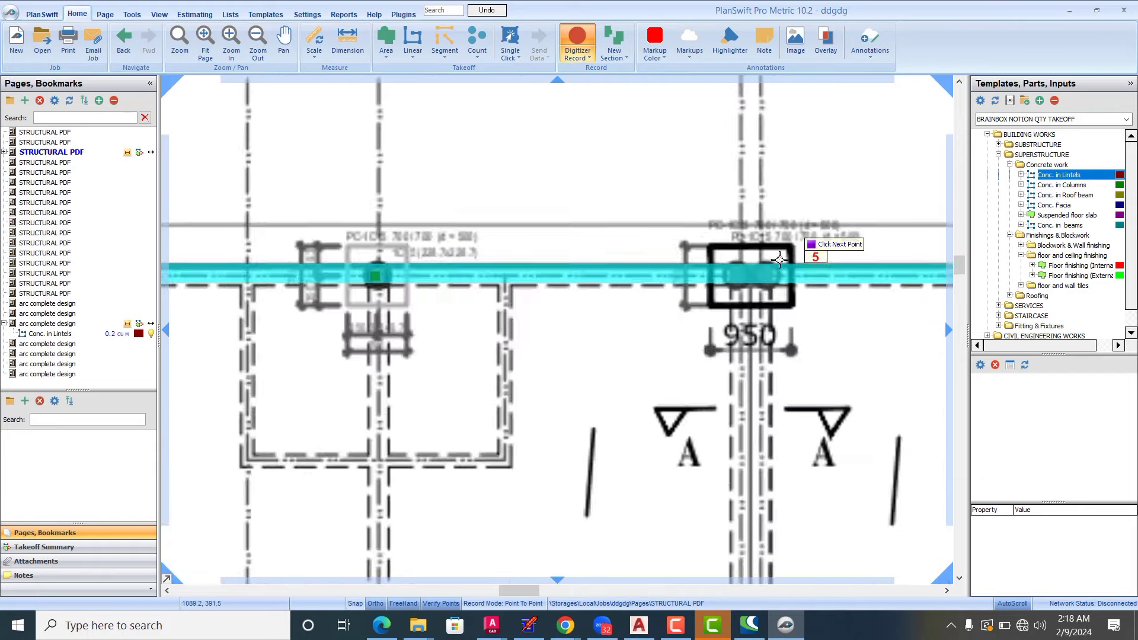
scroll(779, 259, up, 2)
click(700, 292)
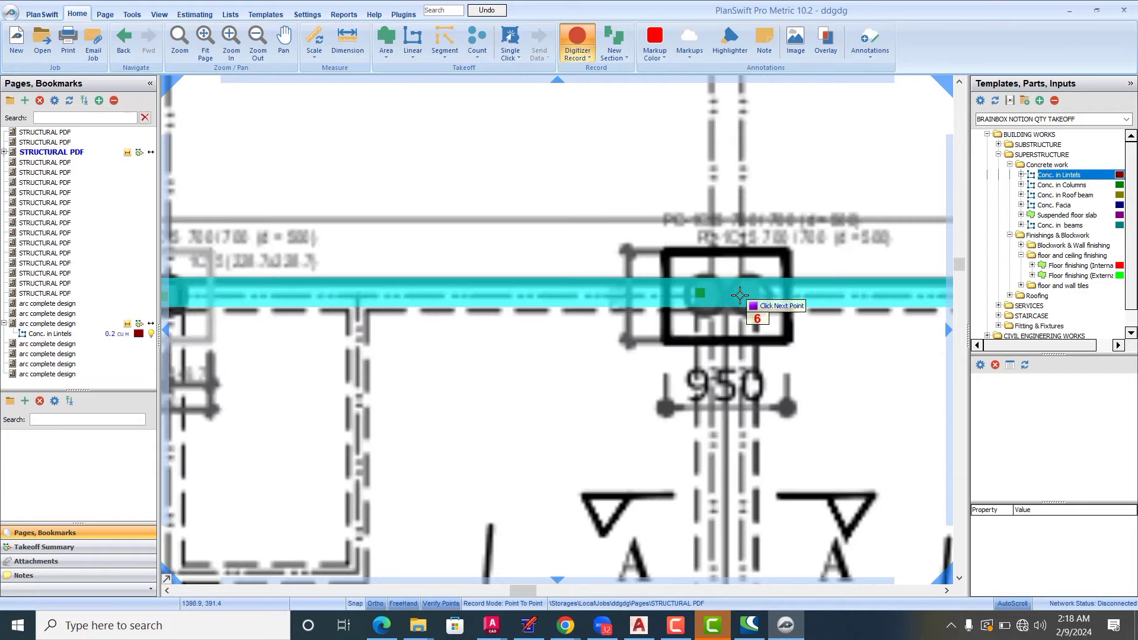
click(739, 295)
scroll(599, 251, down, 3)
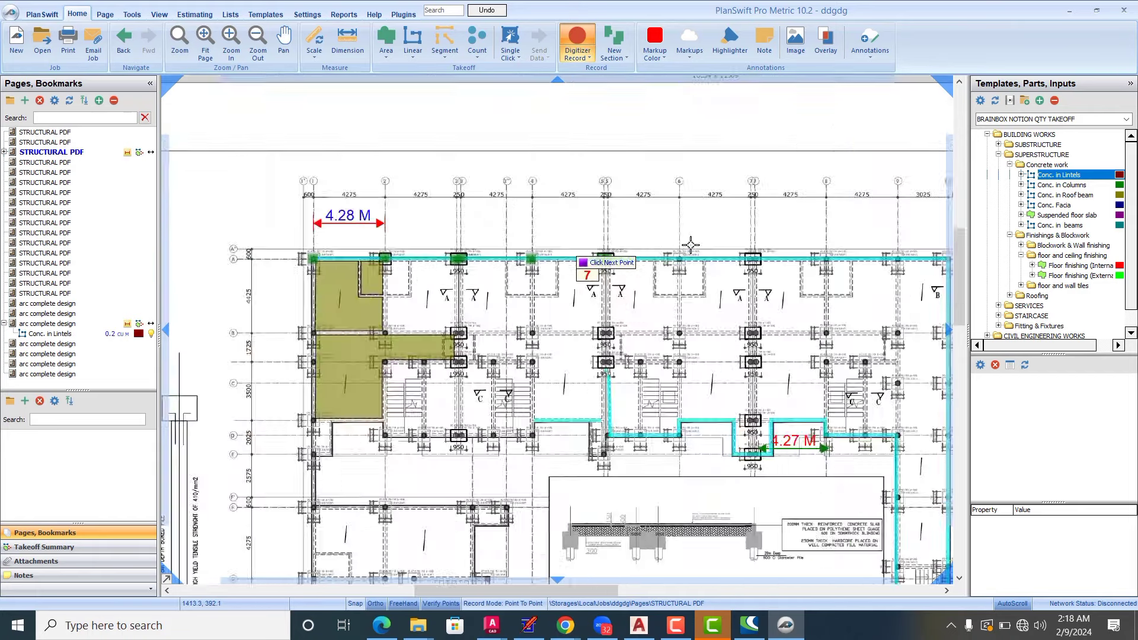
Step: Add the row A column at grid 6 and the paired columns at grid 7 to the count
scroll(749, 256, up, 5)
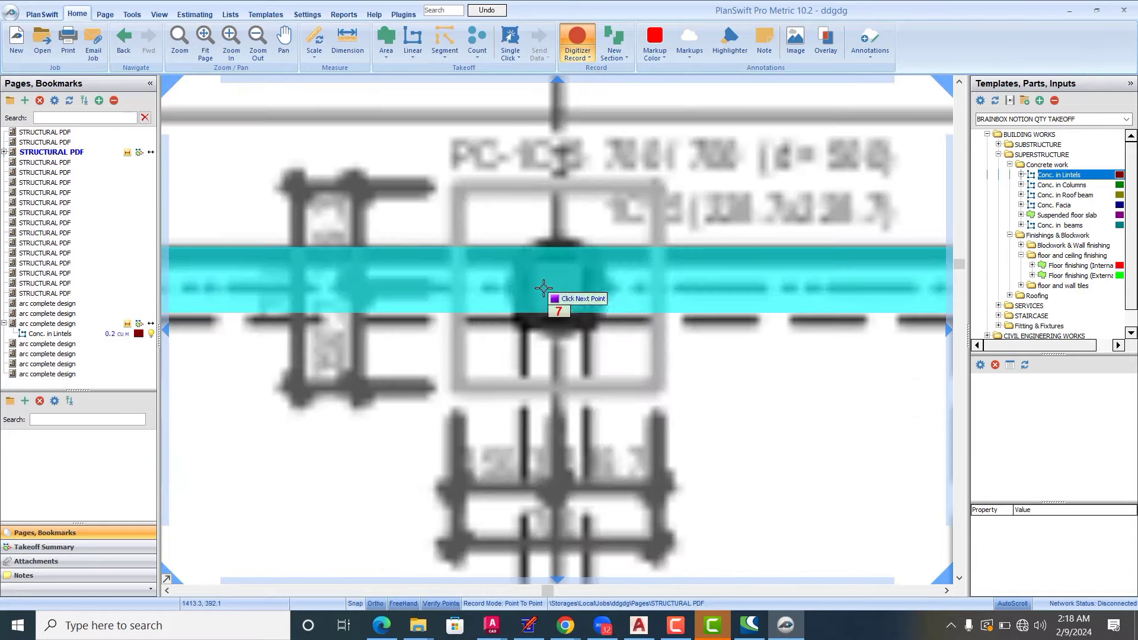
click(559, 286)
scroll(415, 273, down, 4)
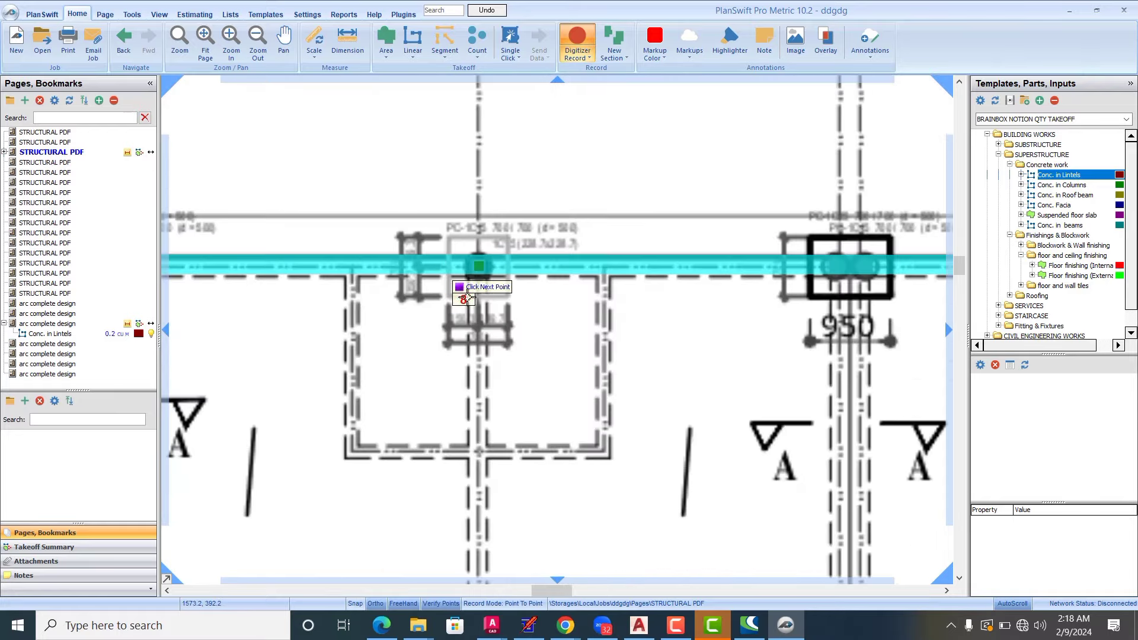
scroll(568, 278, up, 5)
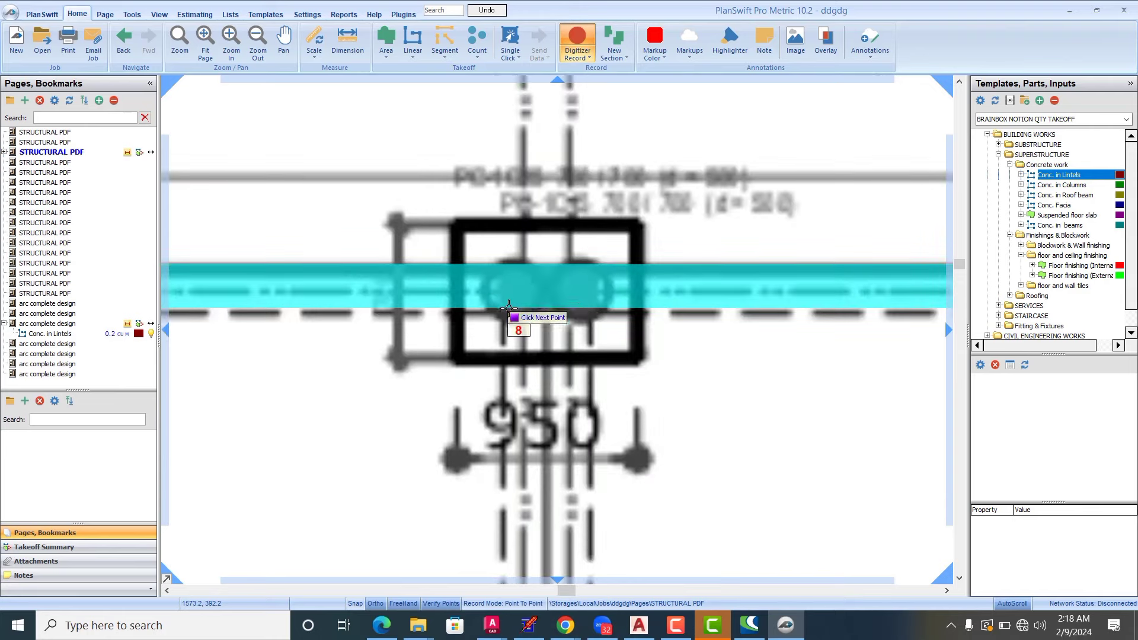
click(516, 292)
click(570, 280)
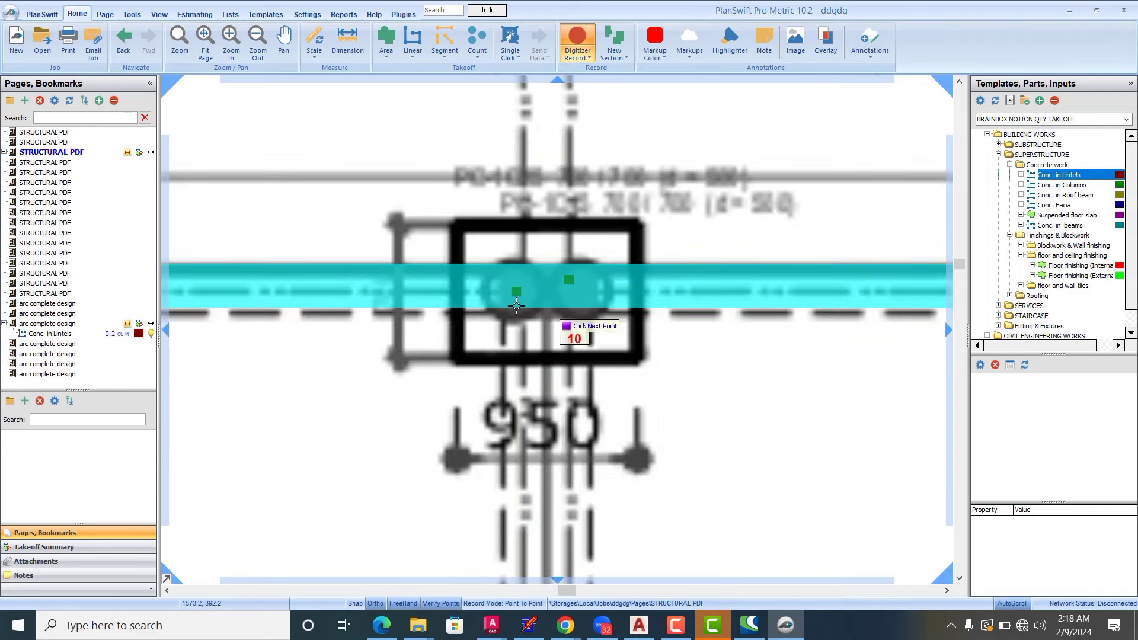
Step: Count the row A columns at grids 8 and 9, and show the column numbers total in the takeoff summary
scroll(428, 295, down, 1)
scroll(415, 294, down, 4)
scroll(510, 296, up, 5)
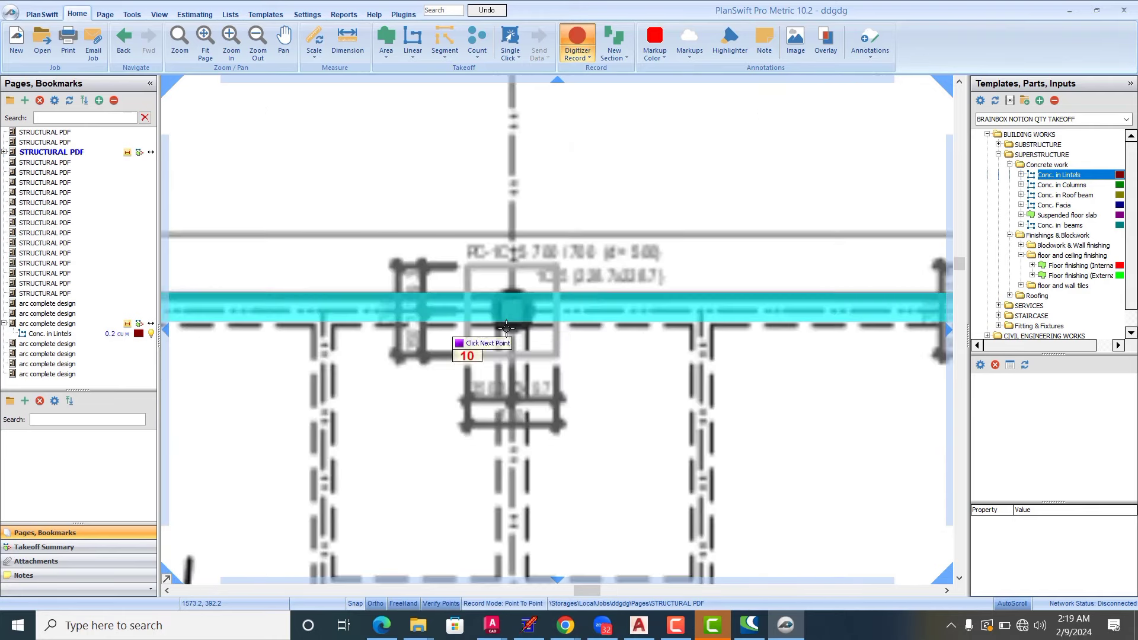
click(509, 312)
scroll(508, 310, down, 4)
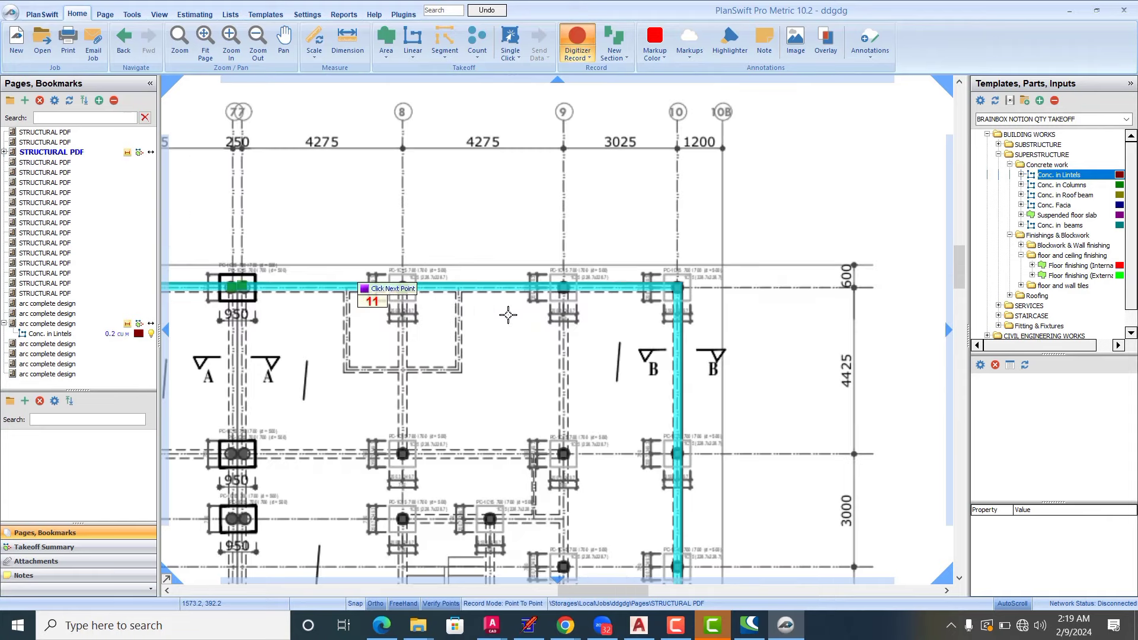
scroll(528, 293, up, 5)
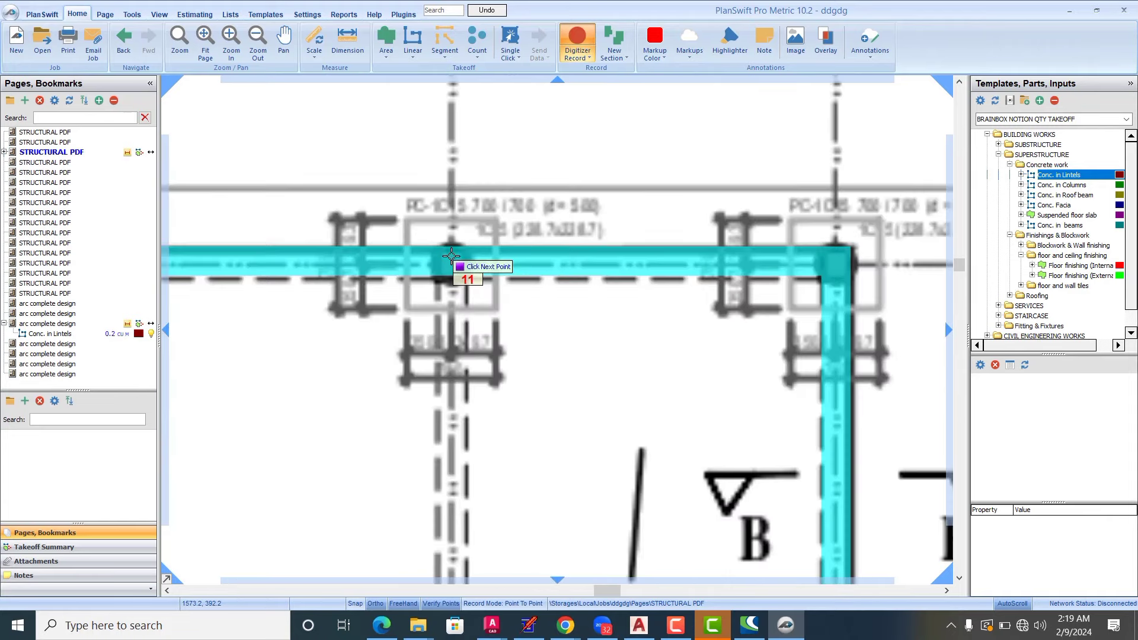
click(451, 263)
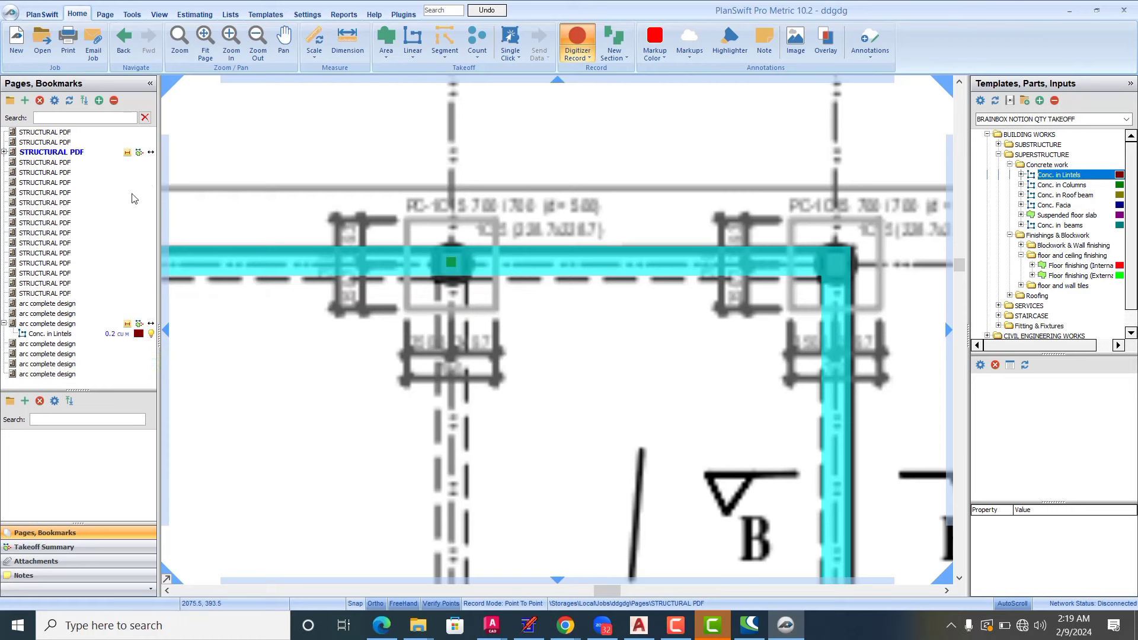
click(65, 549)
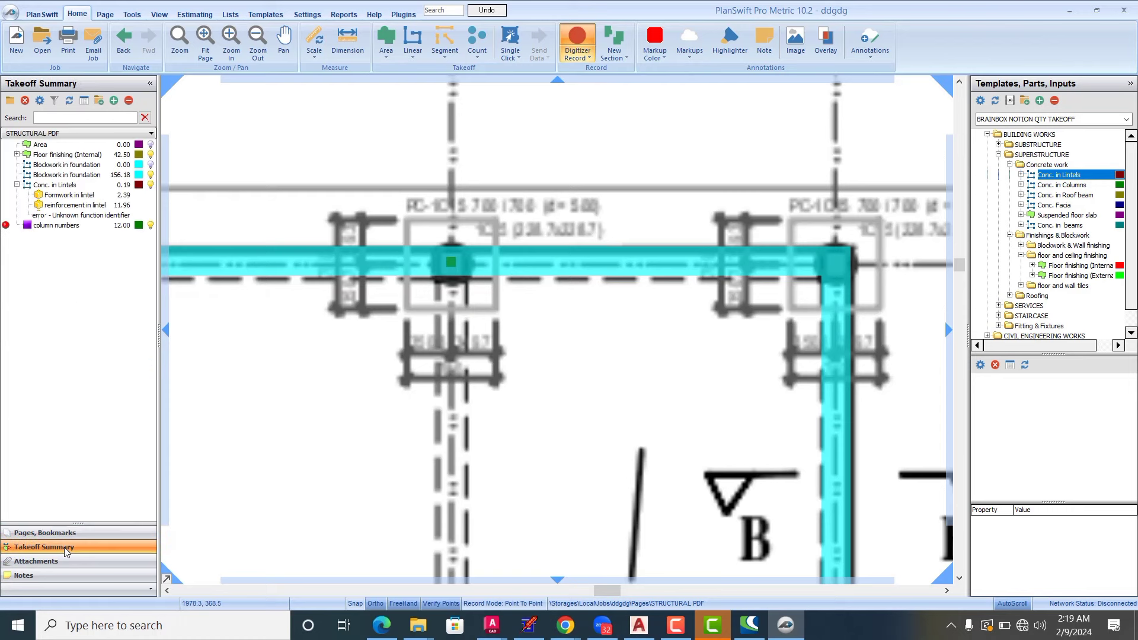